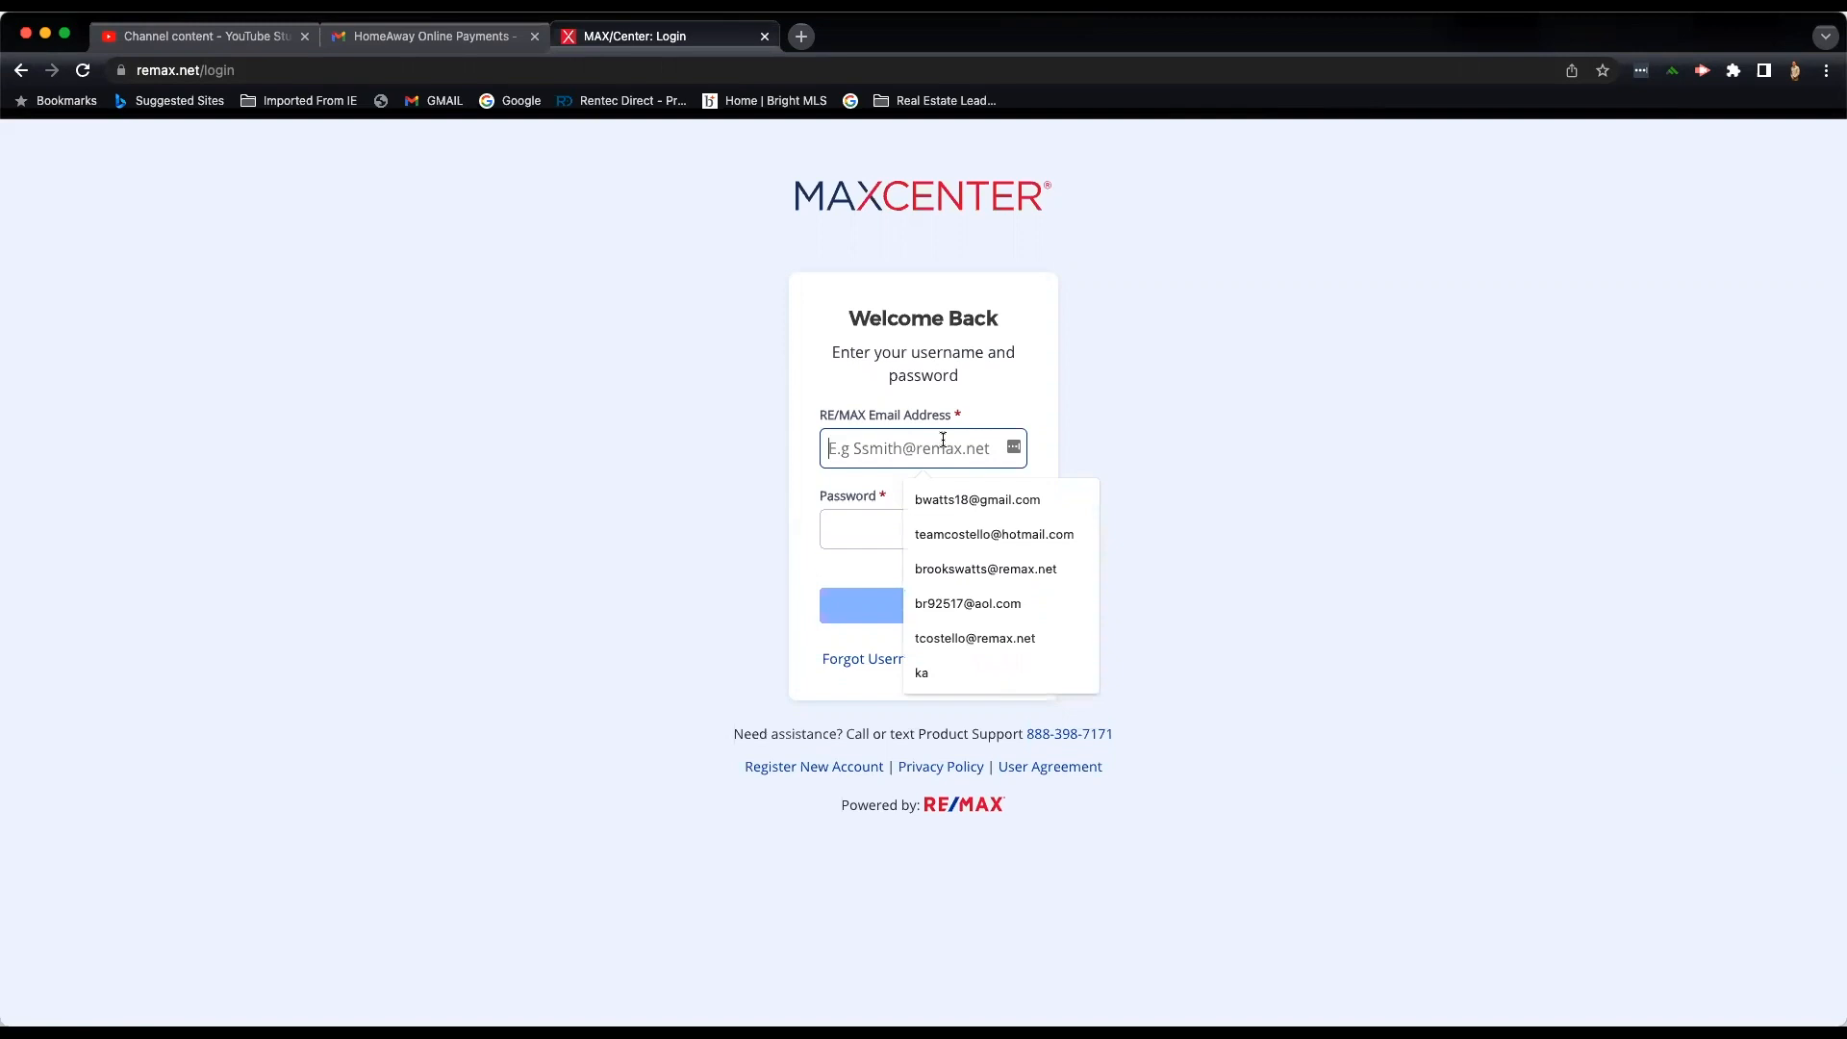
Sign in to MAX/Center with the saved RE/MAX email and password, then launch the kvCORE platform.
type("brook")
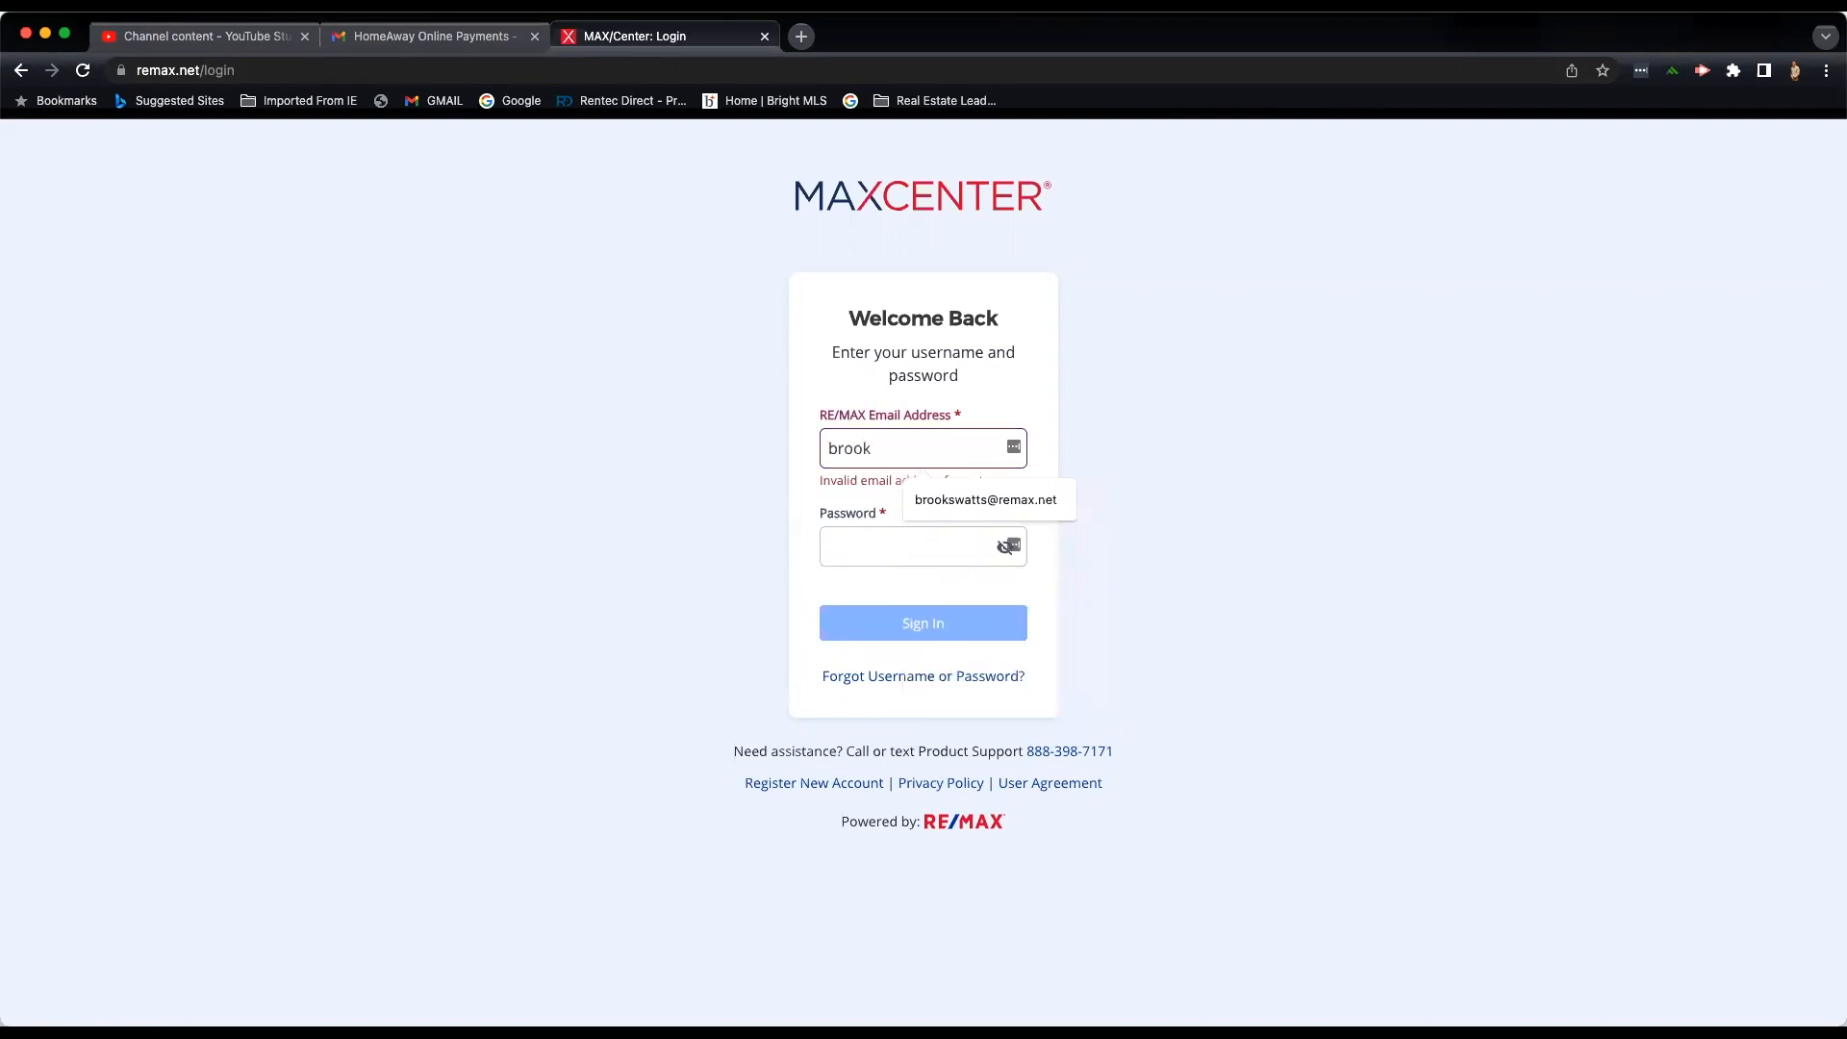
key("Down")
key("Return")
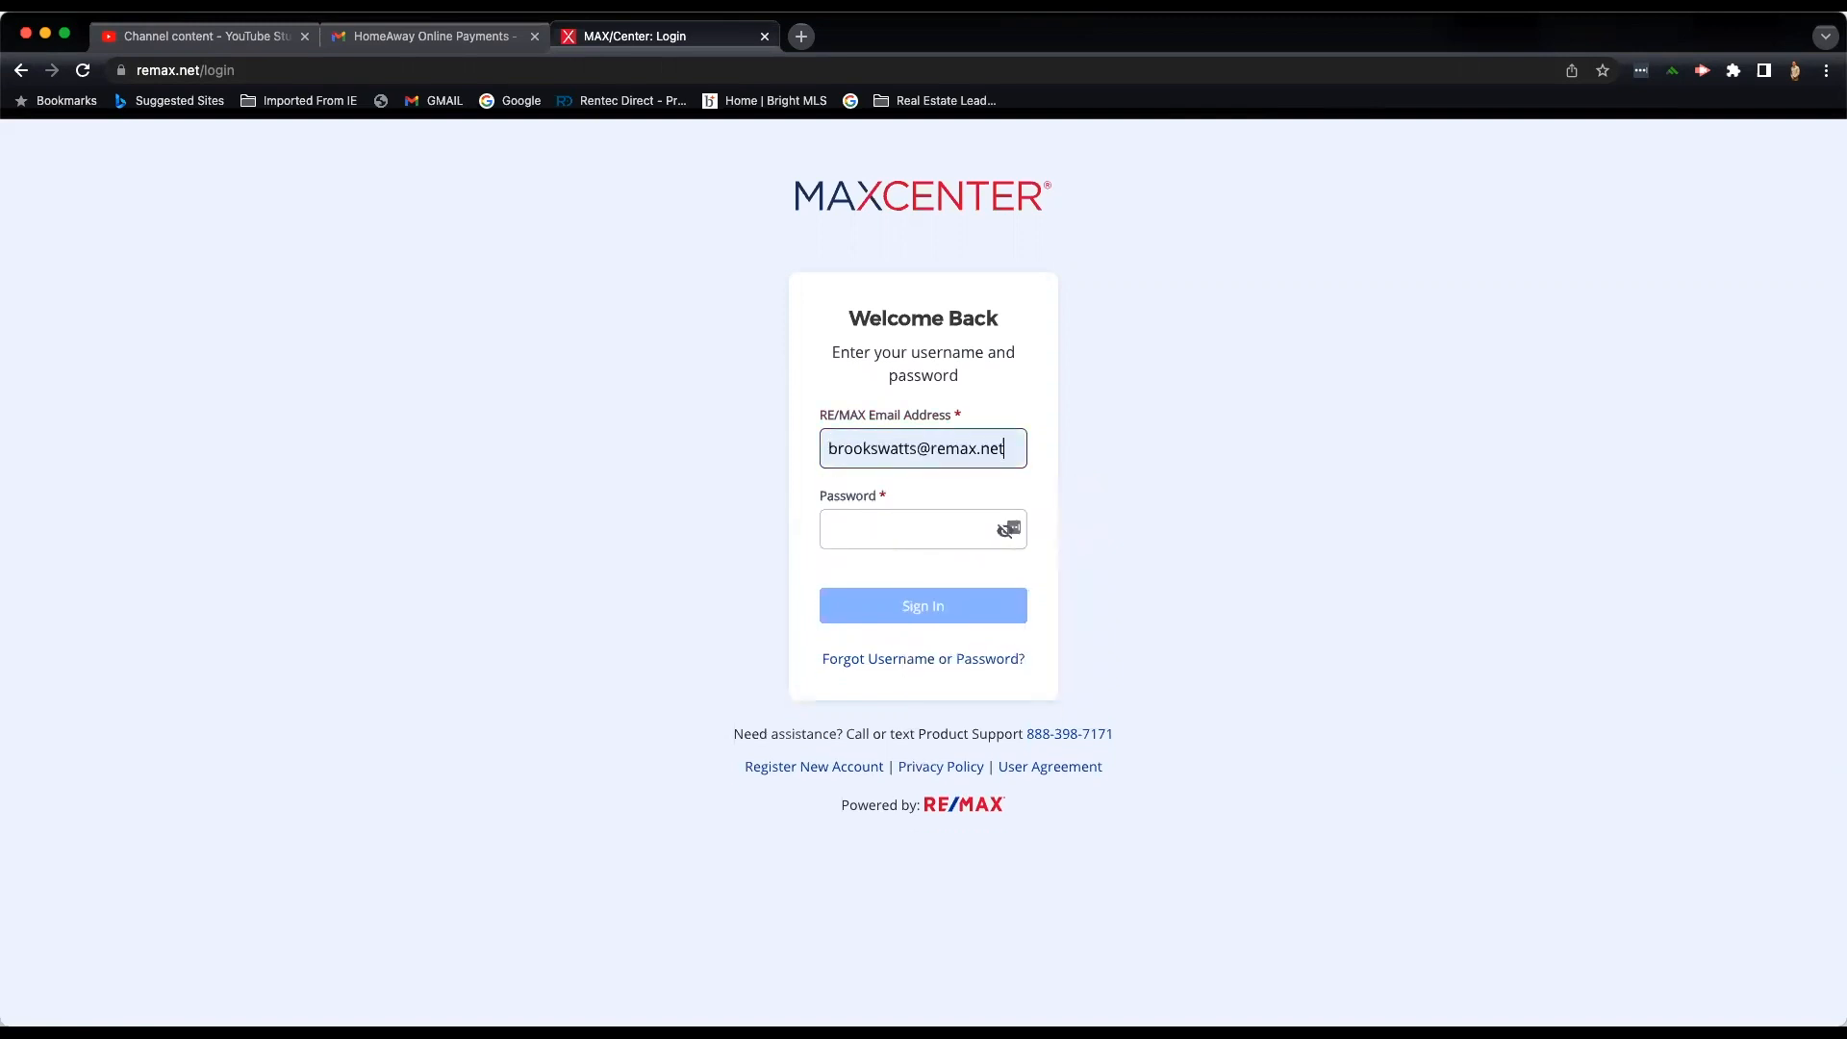
key("Tab")
type("••••")
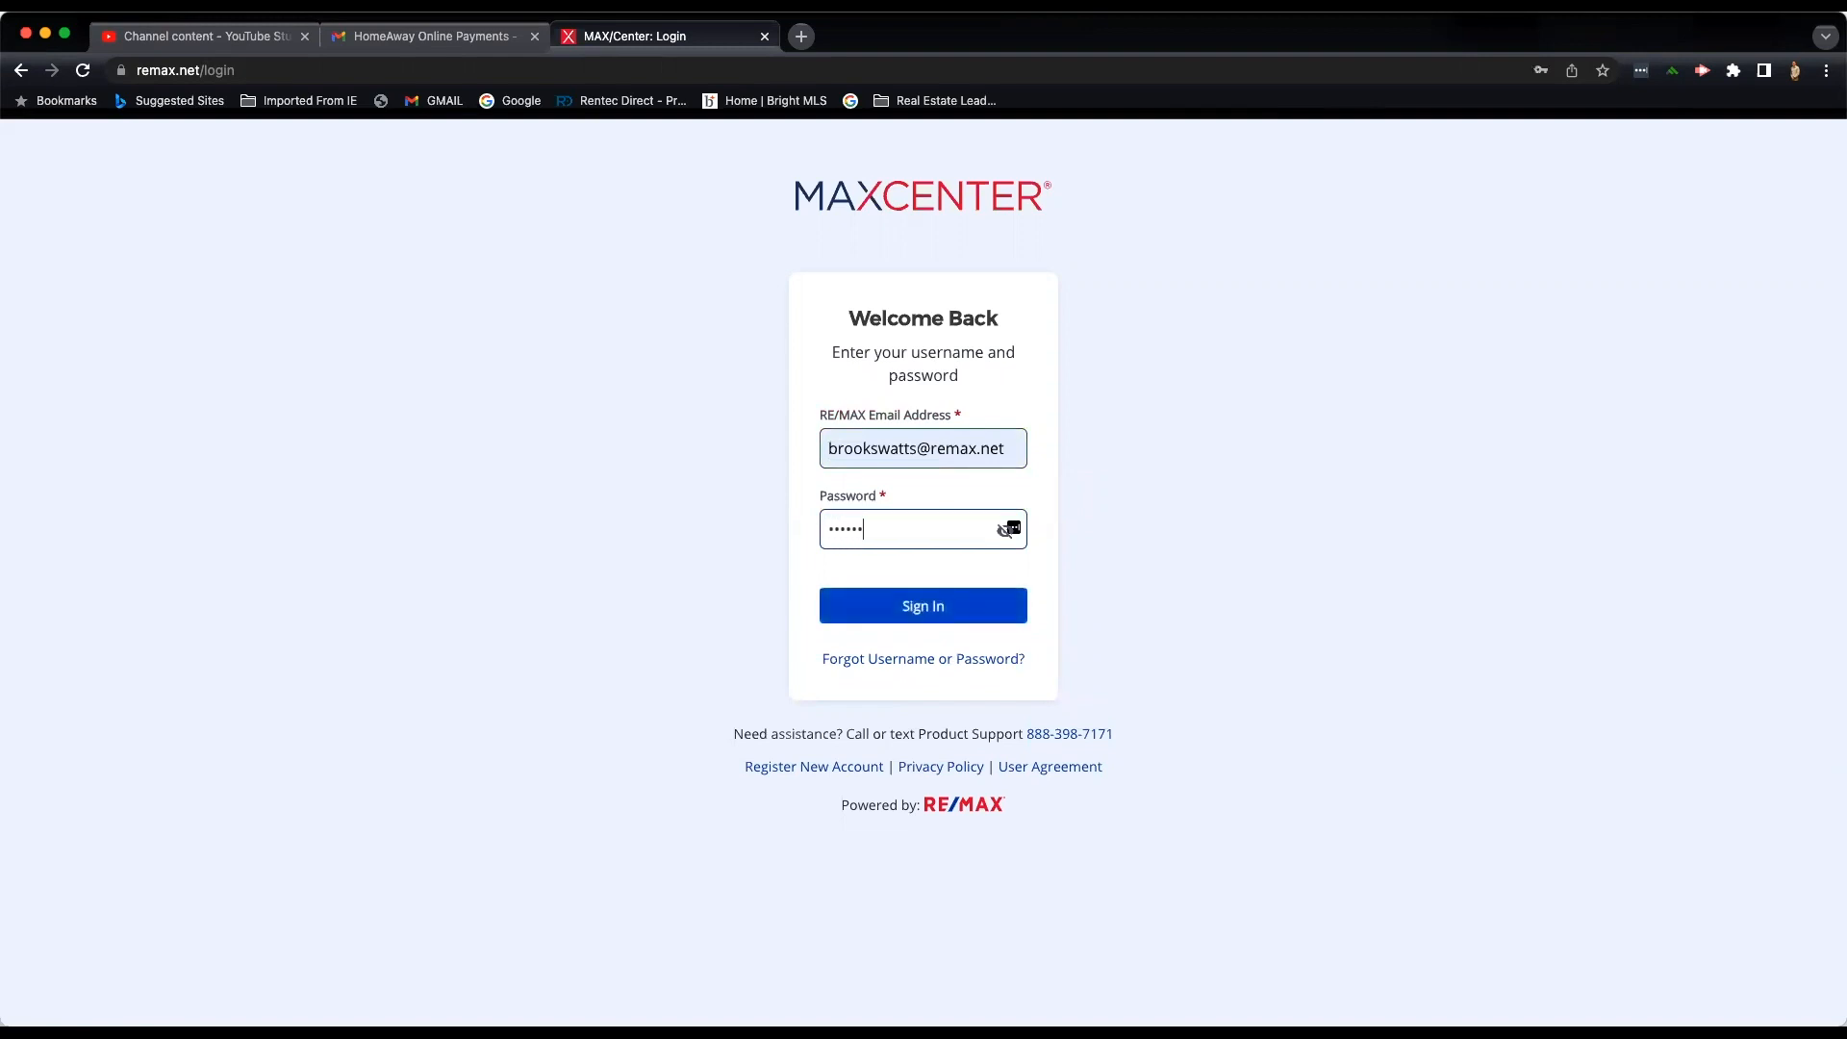
type("•••••••")
key("Return")
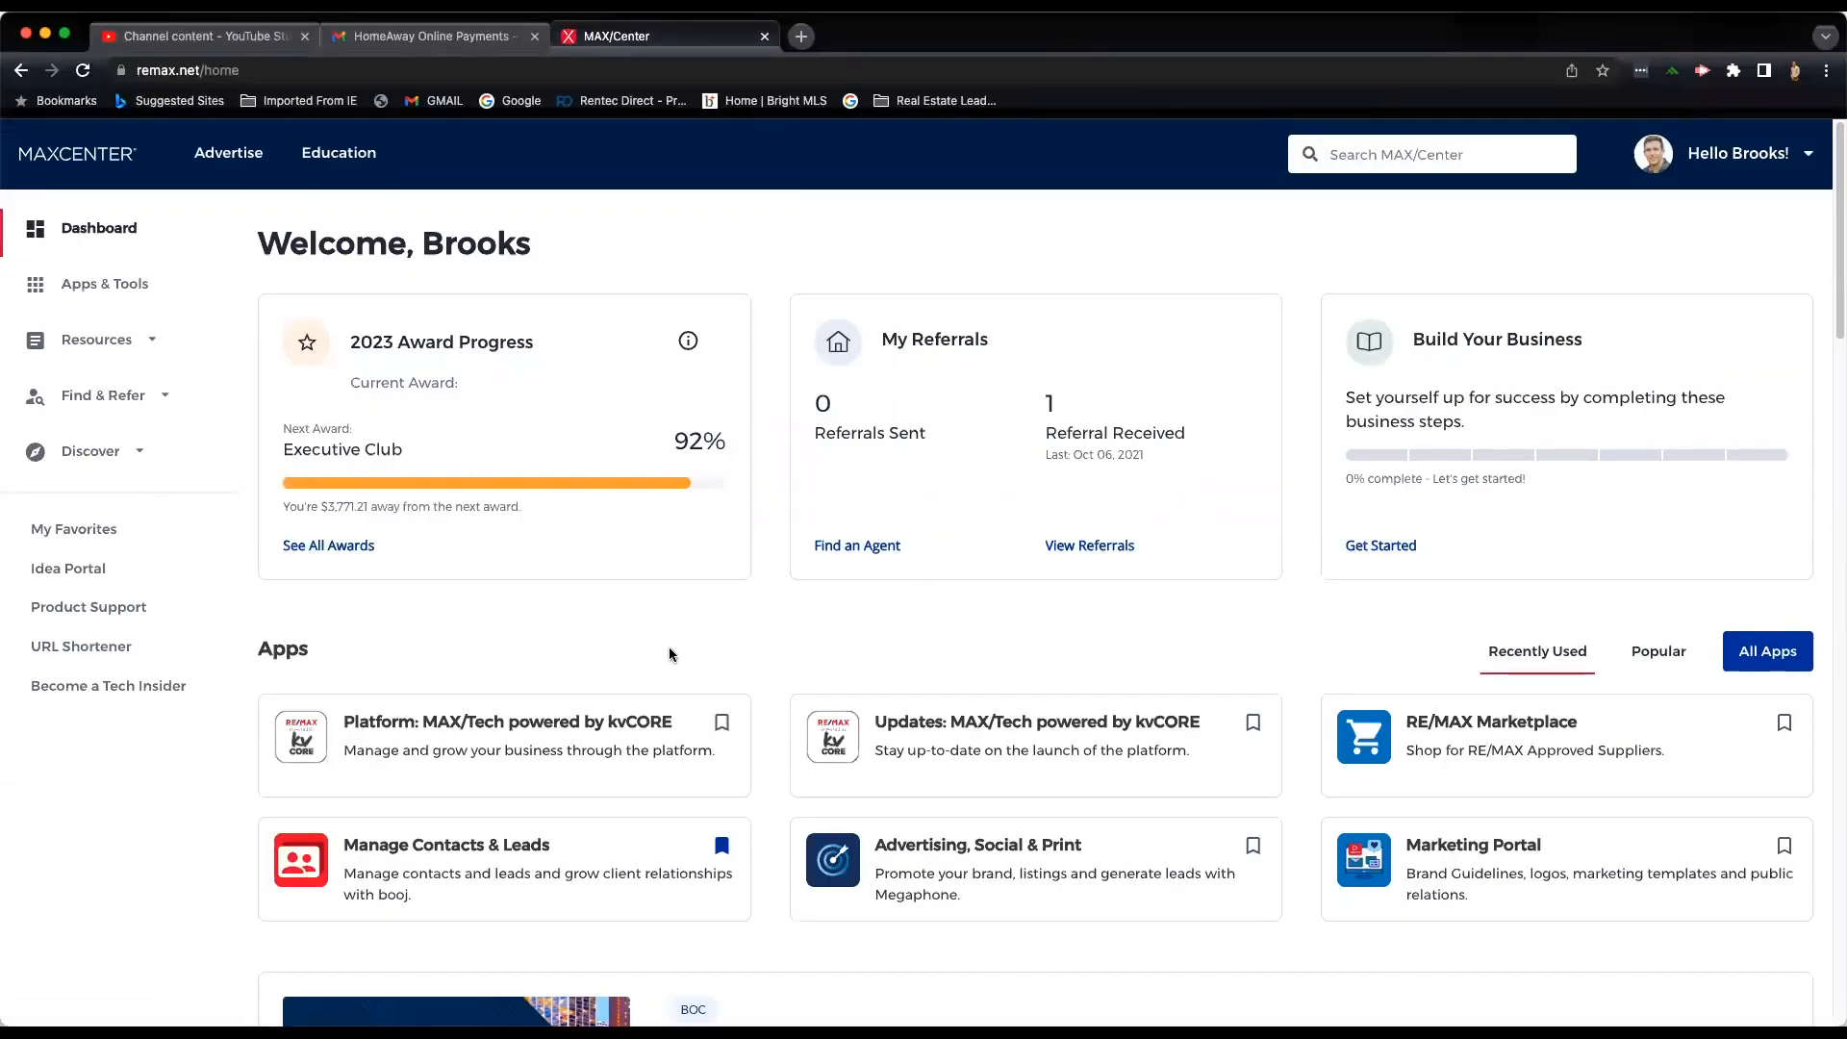
scroll(671, 654, "down", 1)
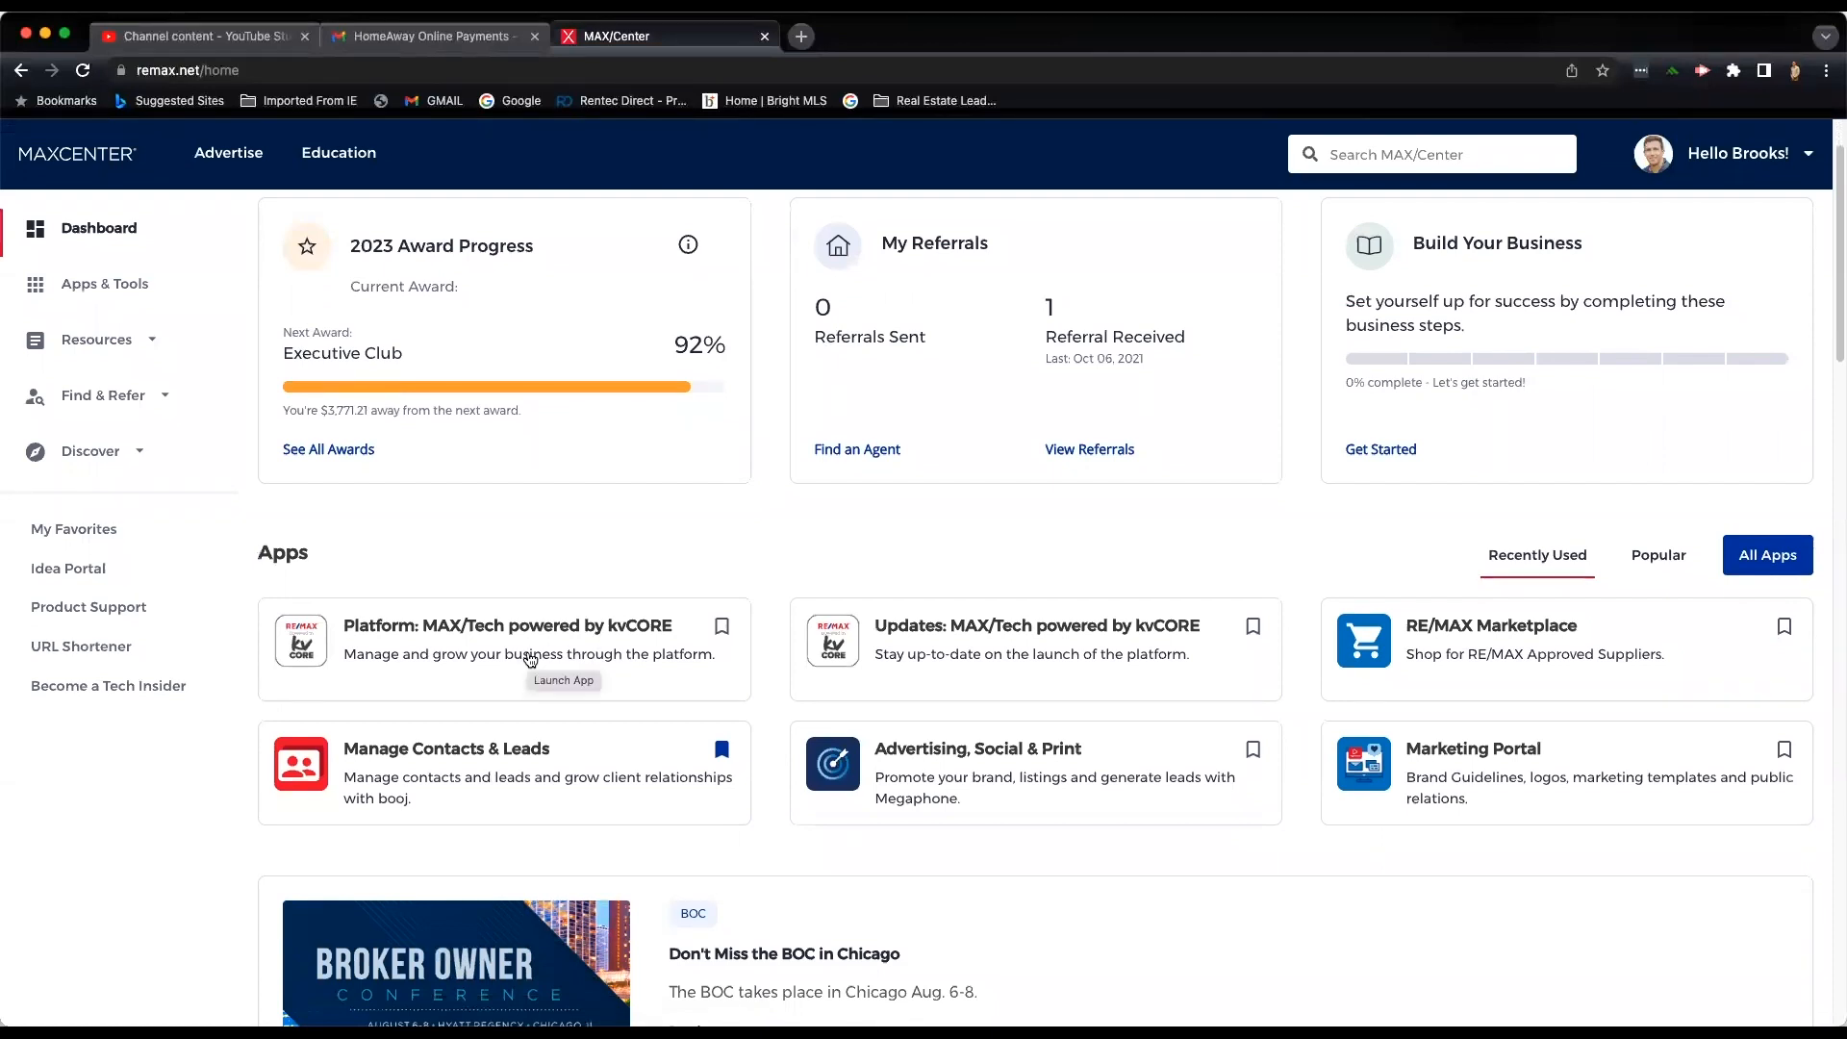
left_click(530, 658)
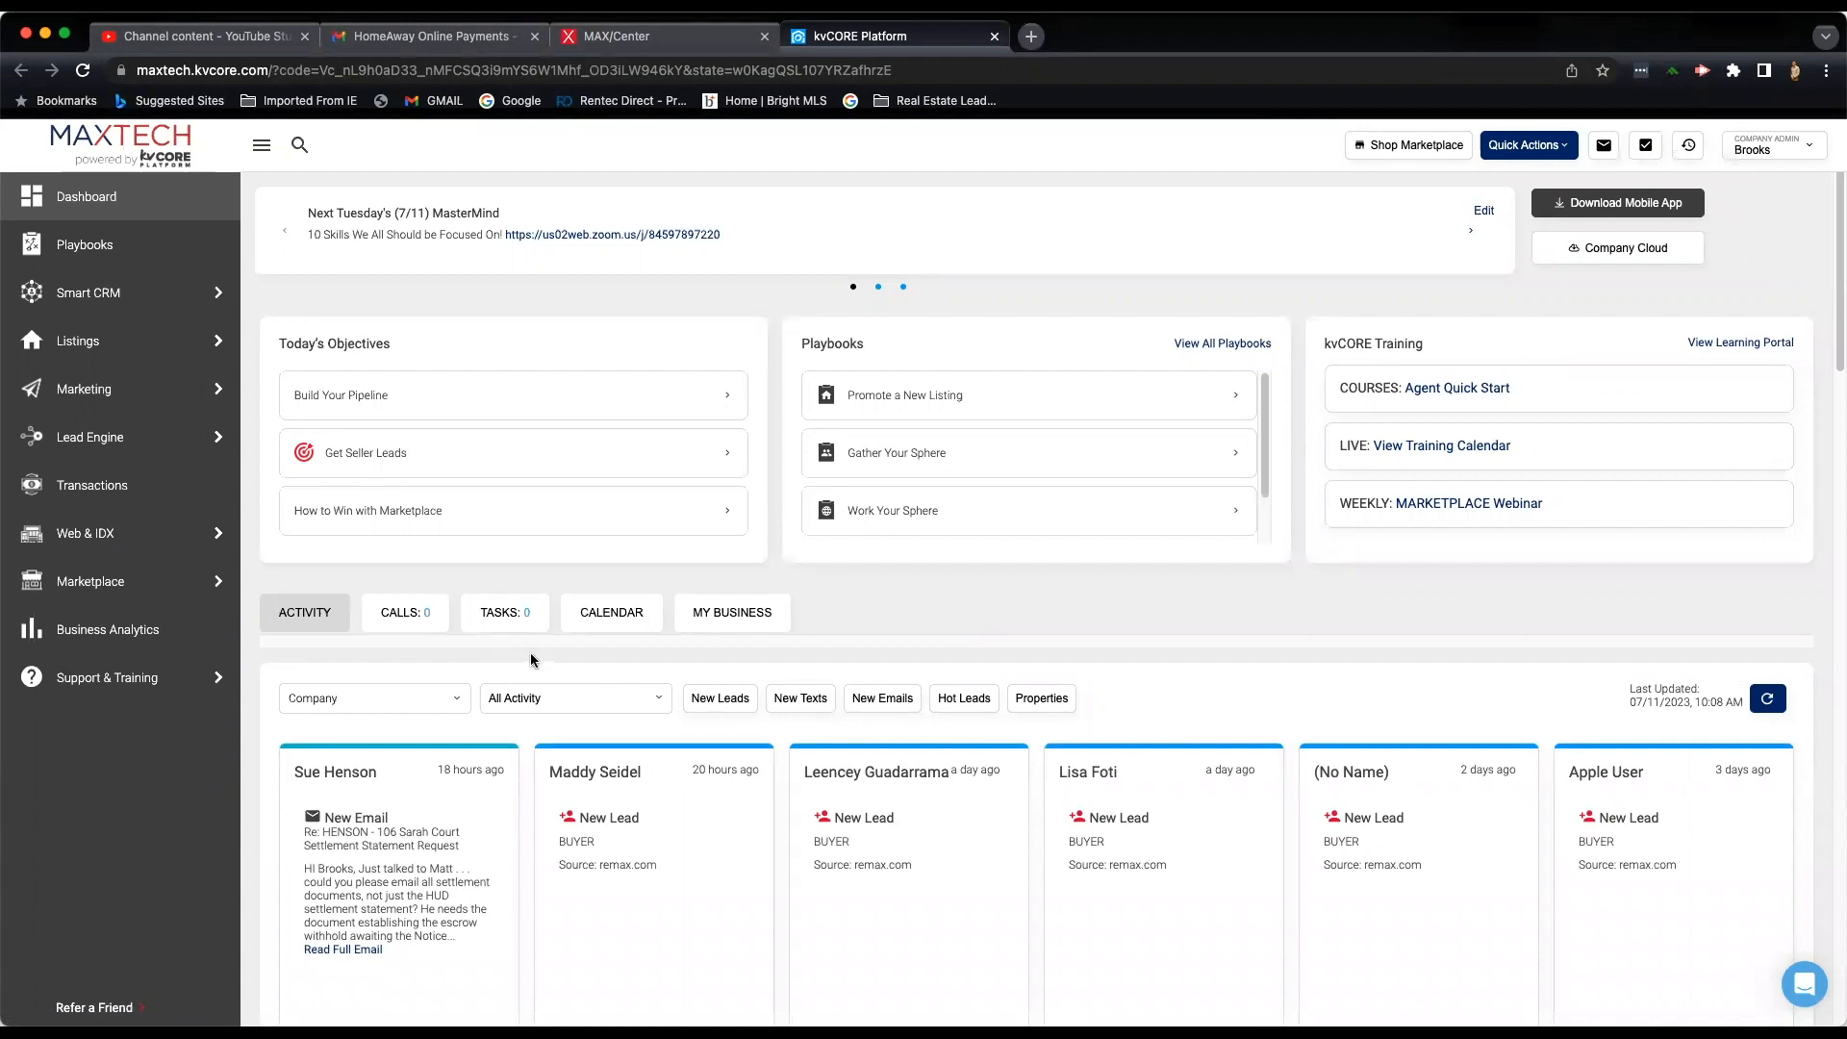
Scroll the kvCORE dashboard to the activity feed and open its agent filter list.
scroll(536, 662, "down", 1)
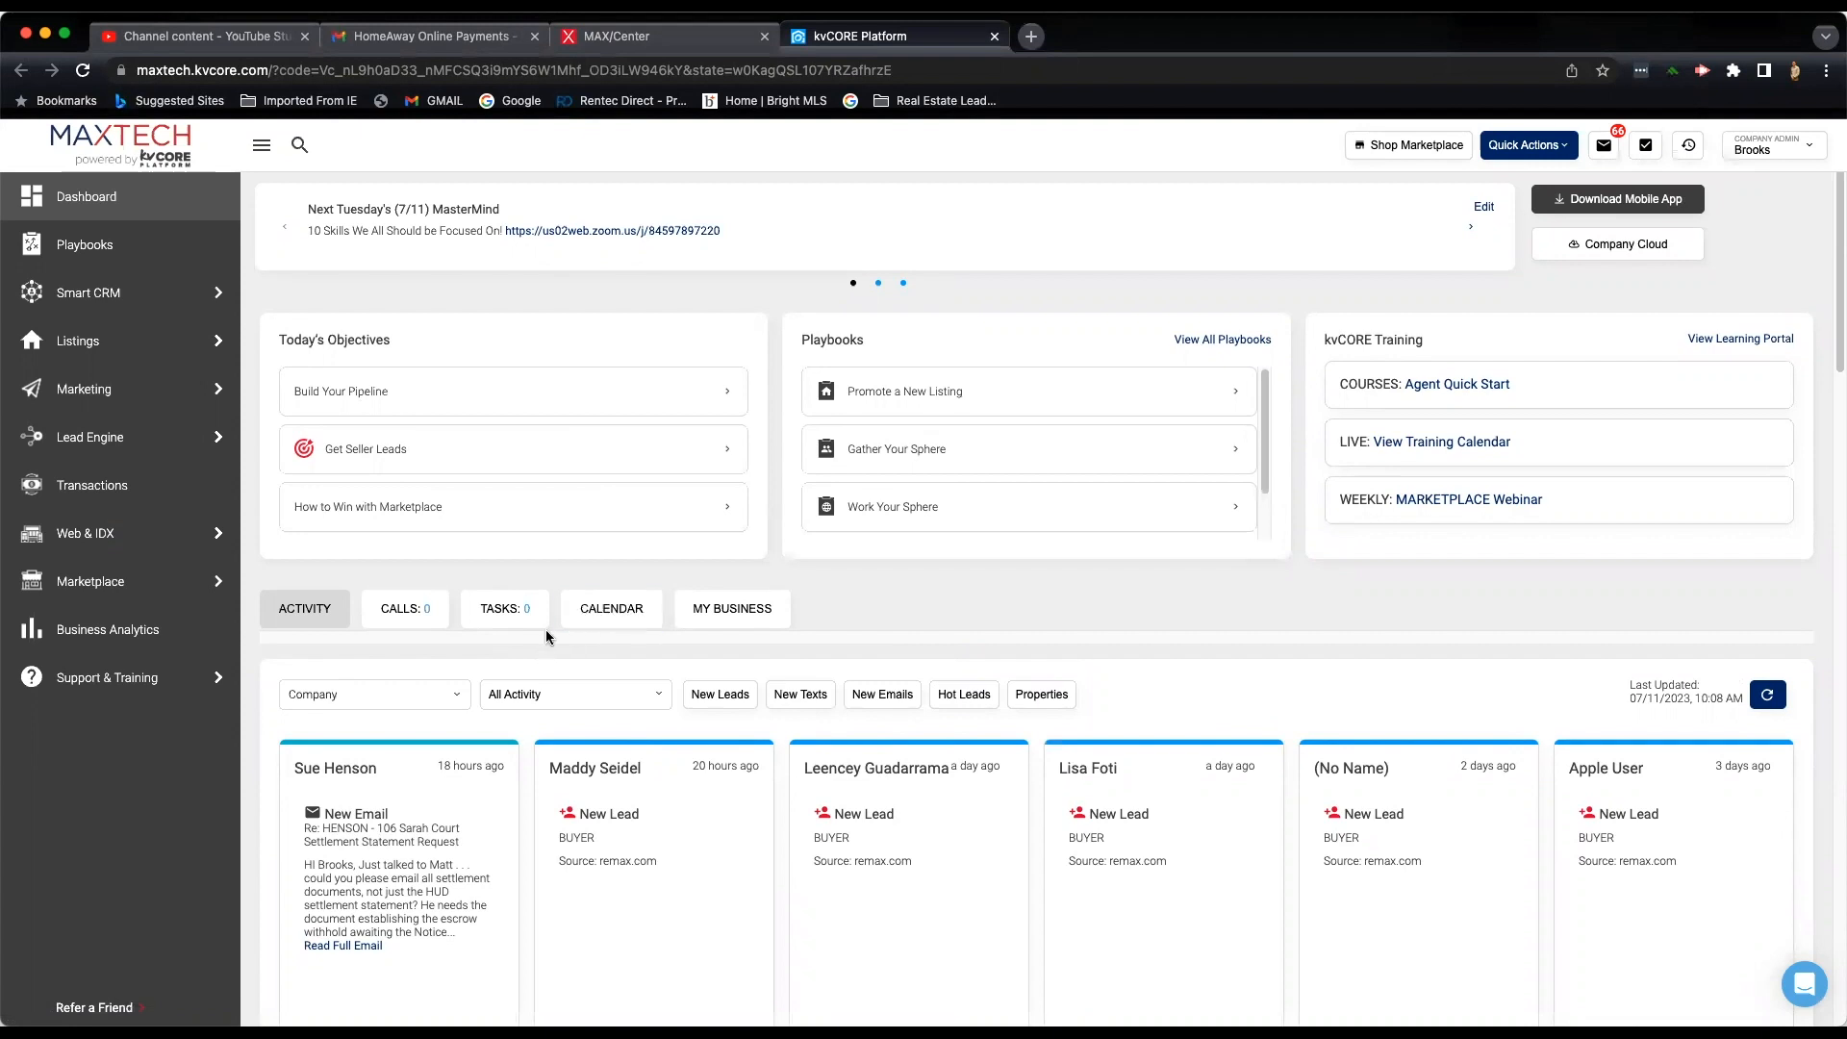
left_click(431, 696)
Filter the activity feed from Company to the signed-in agent's own activity.
scroll(400, 796, "down", 5)
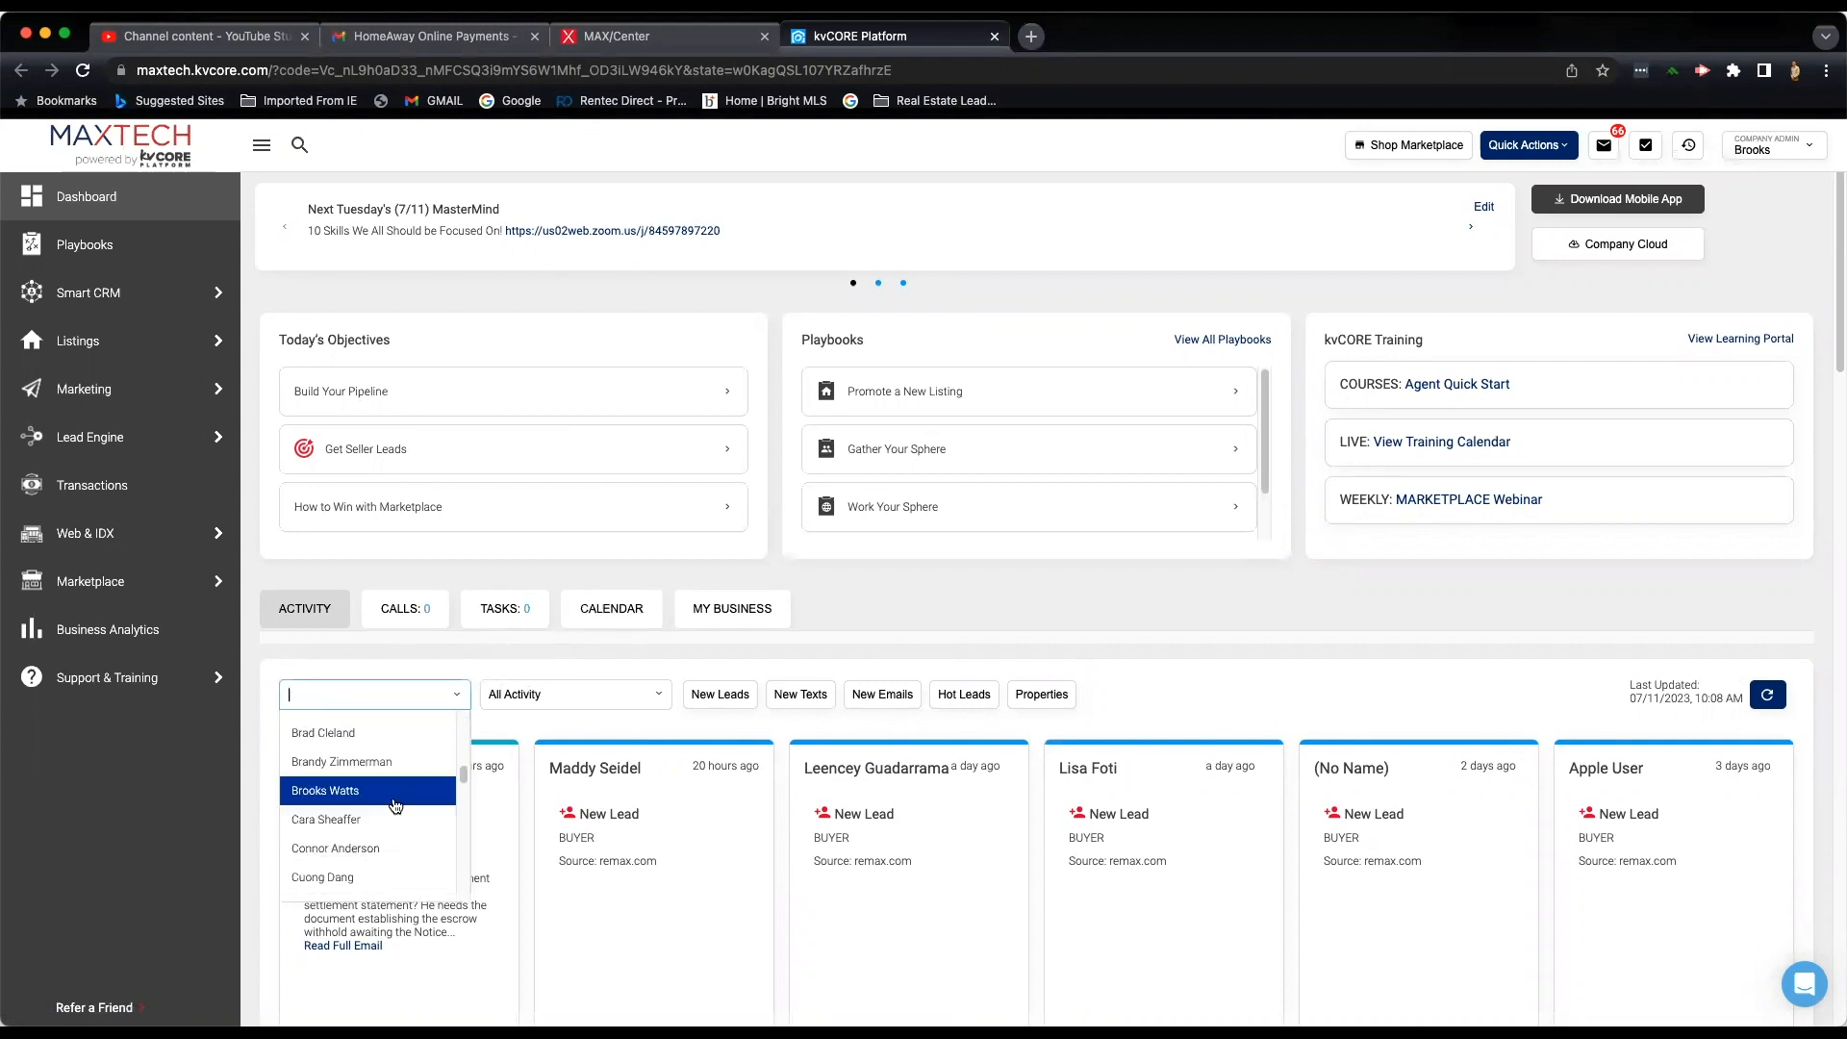
left_click(384, 783)
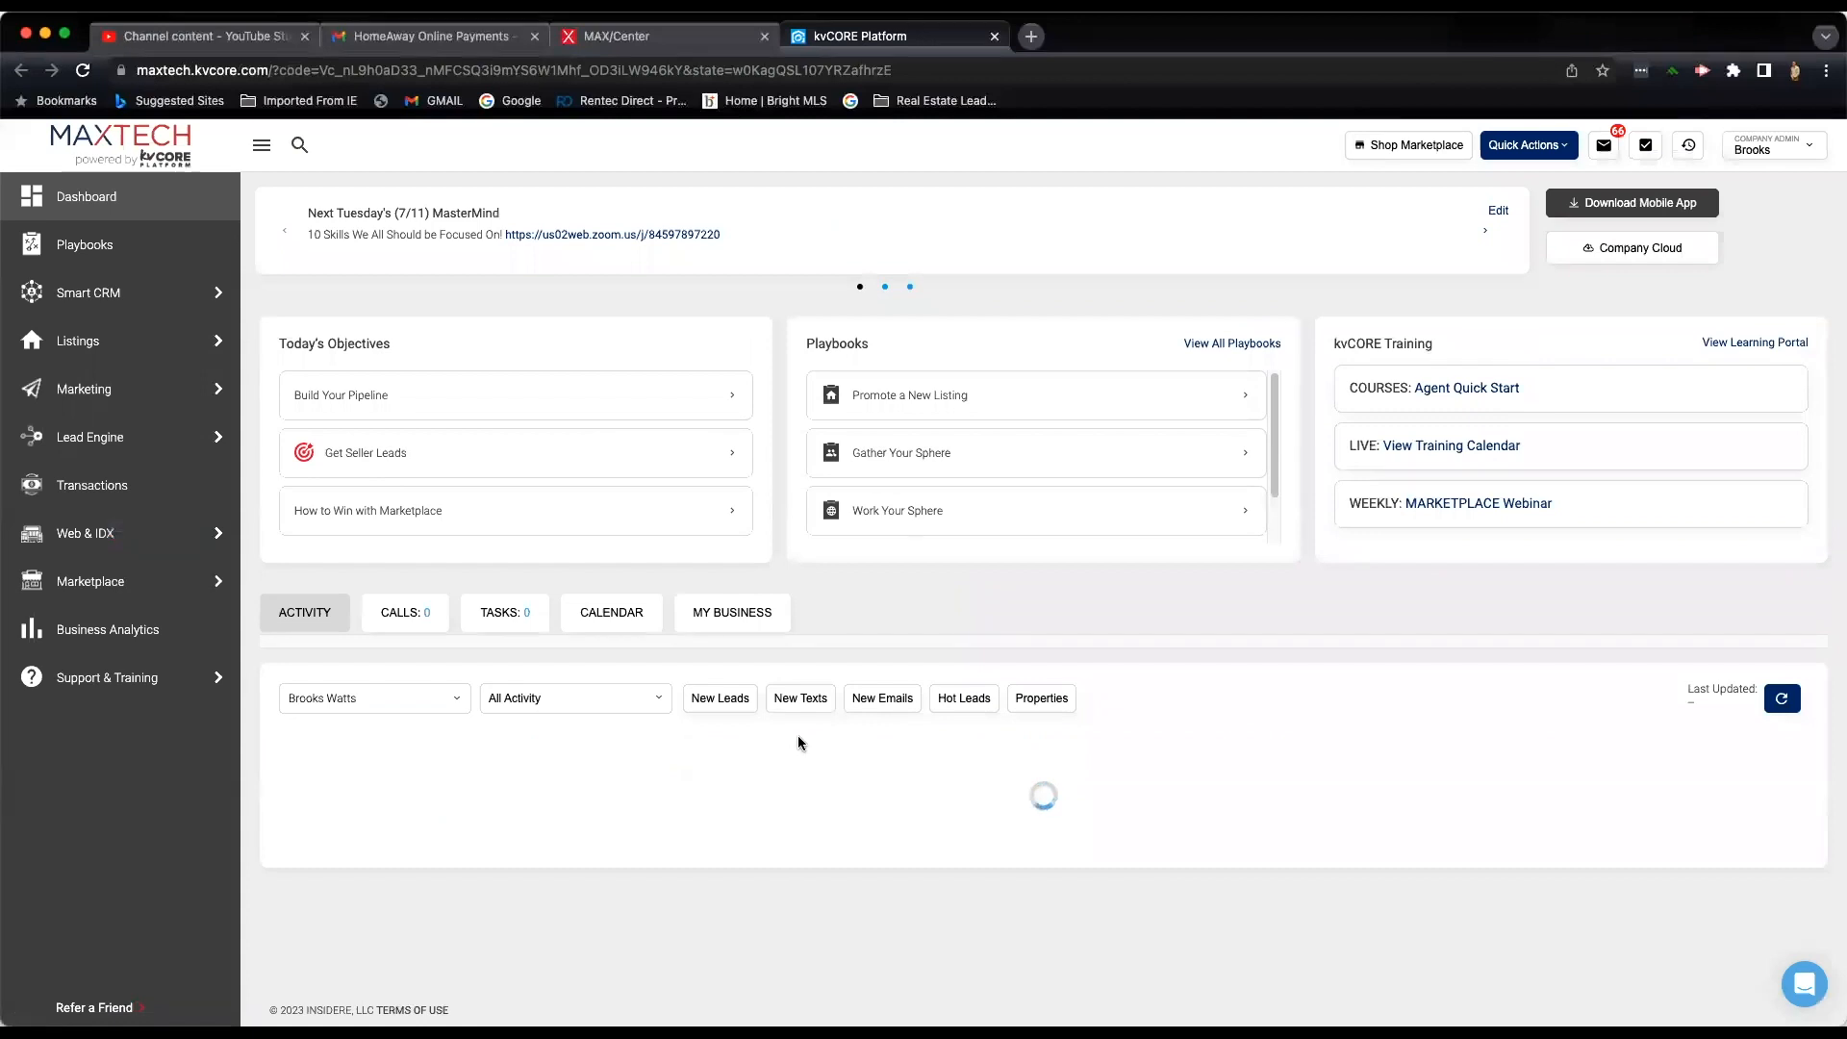
left_click(707, 700)
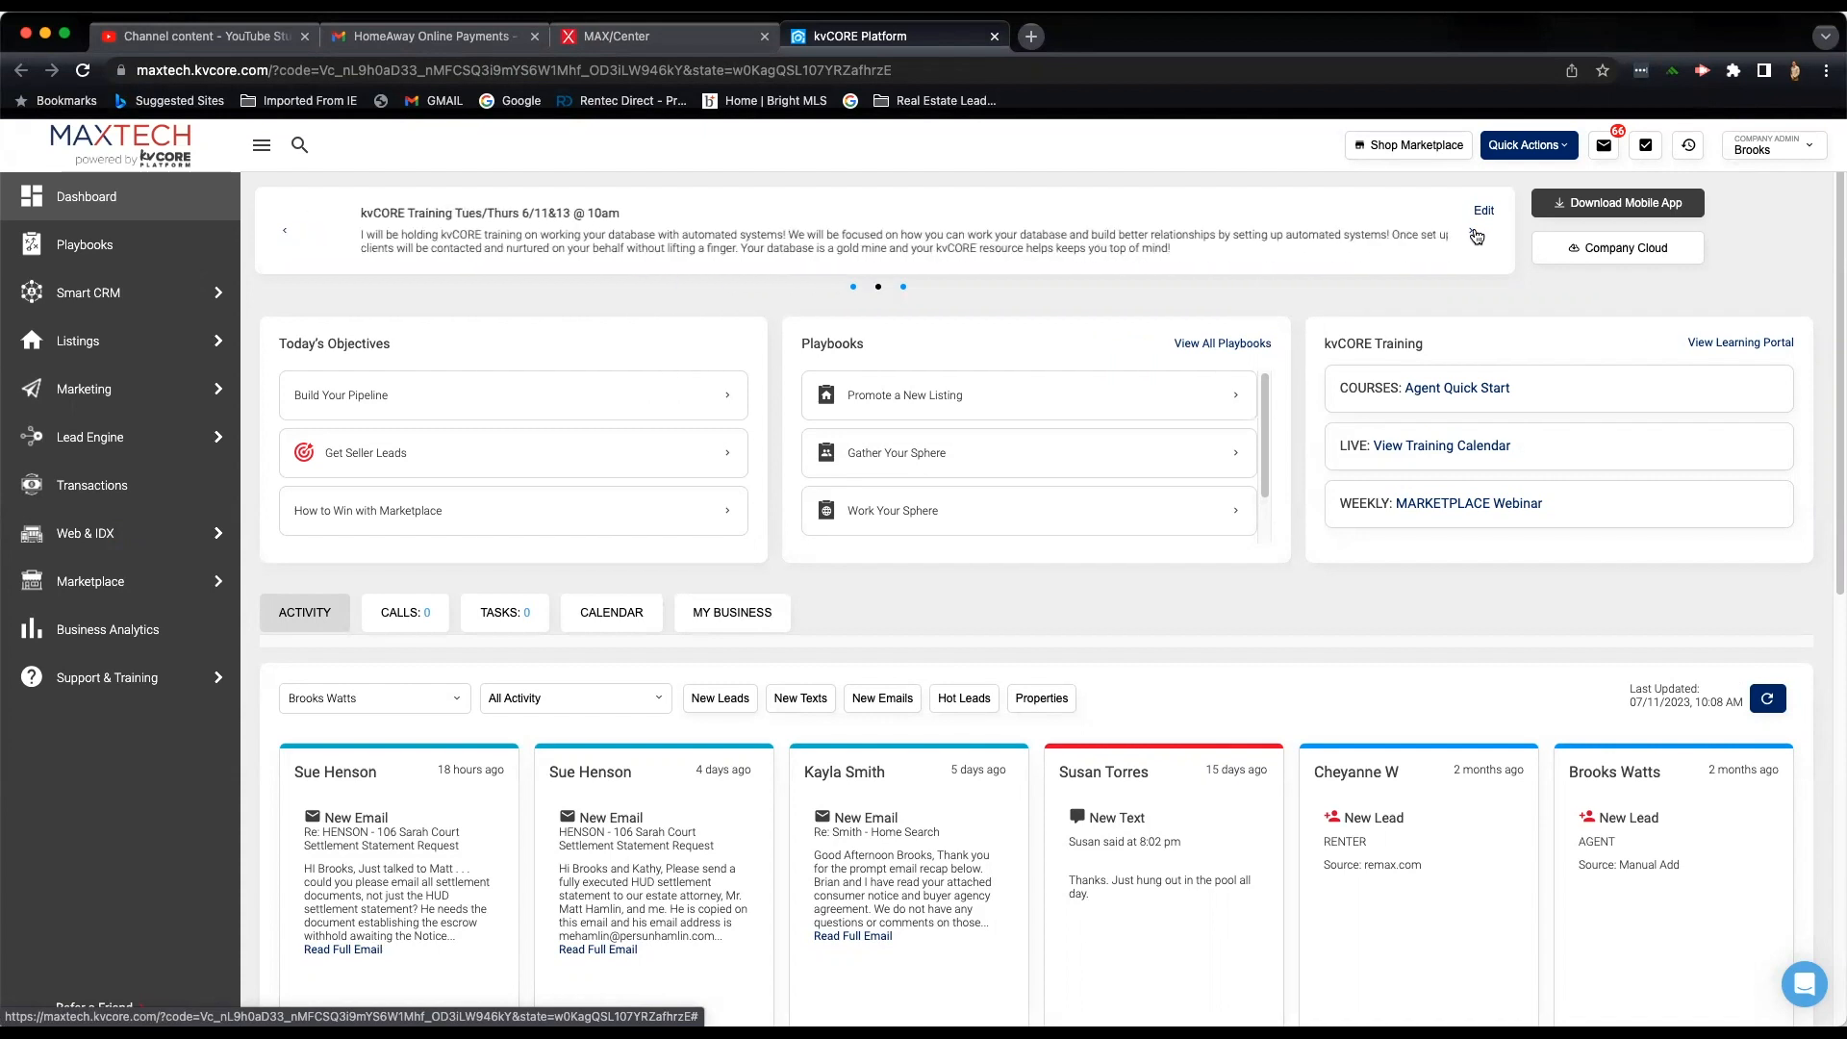
Browse the announcement carousel forward, then back to the first MasterMind announcement.
left_click(1475, 237)
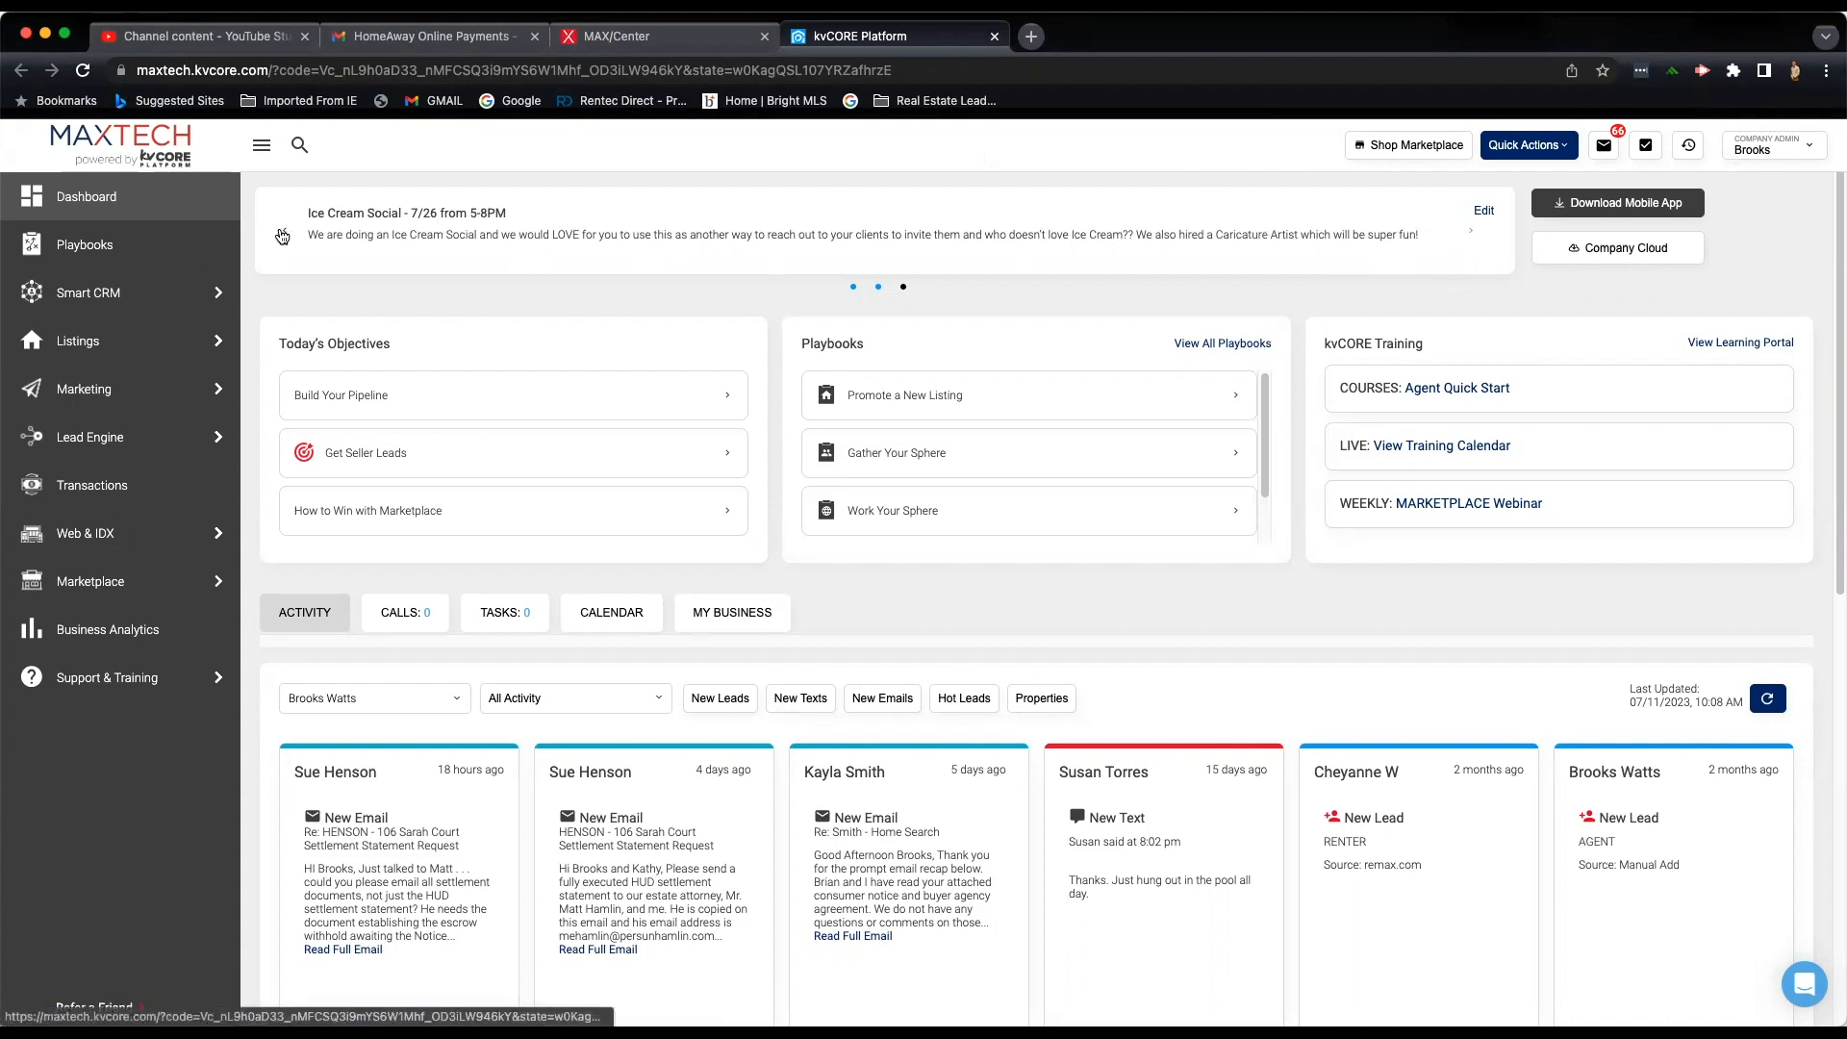
left_click(284, 237)
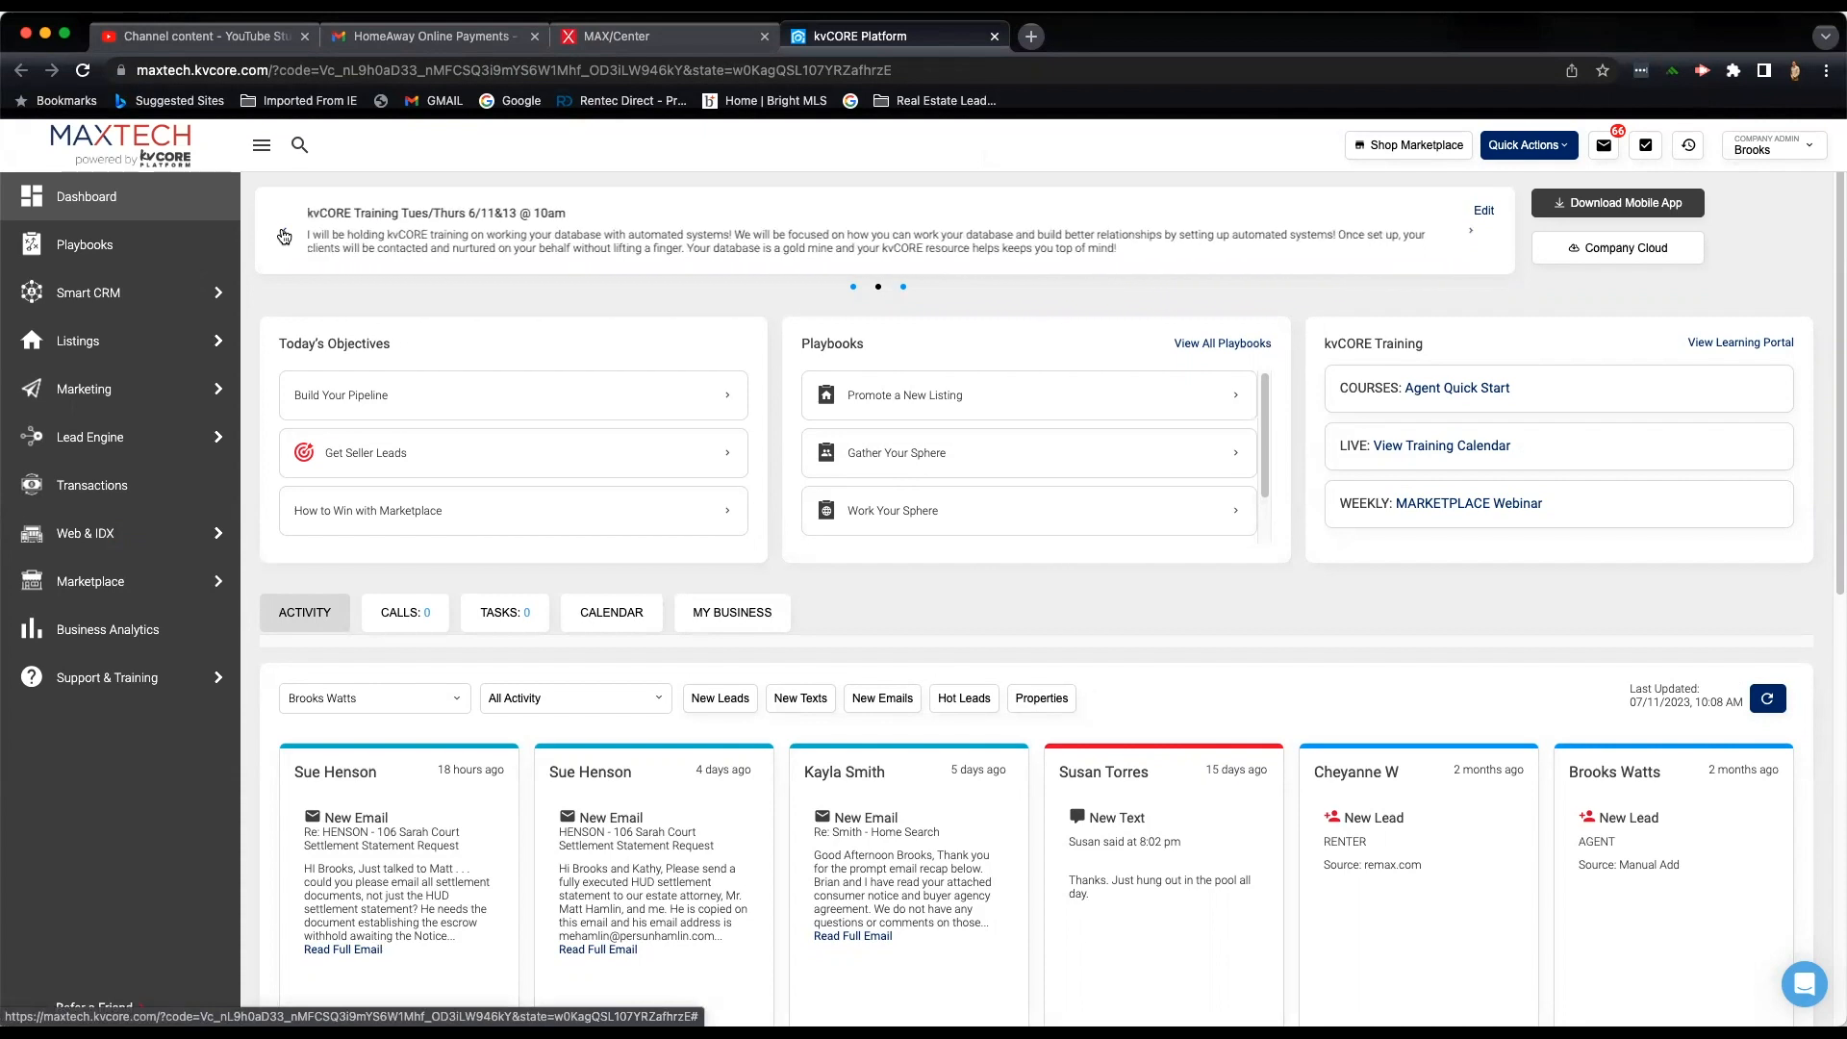
left_click(284, 238)
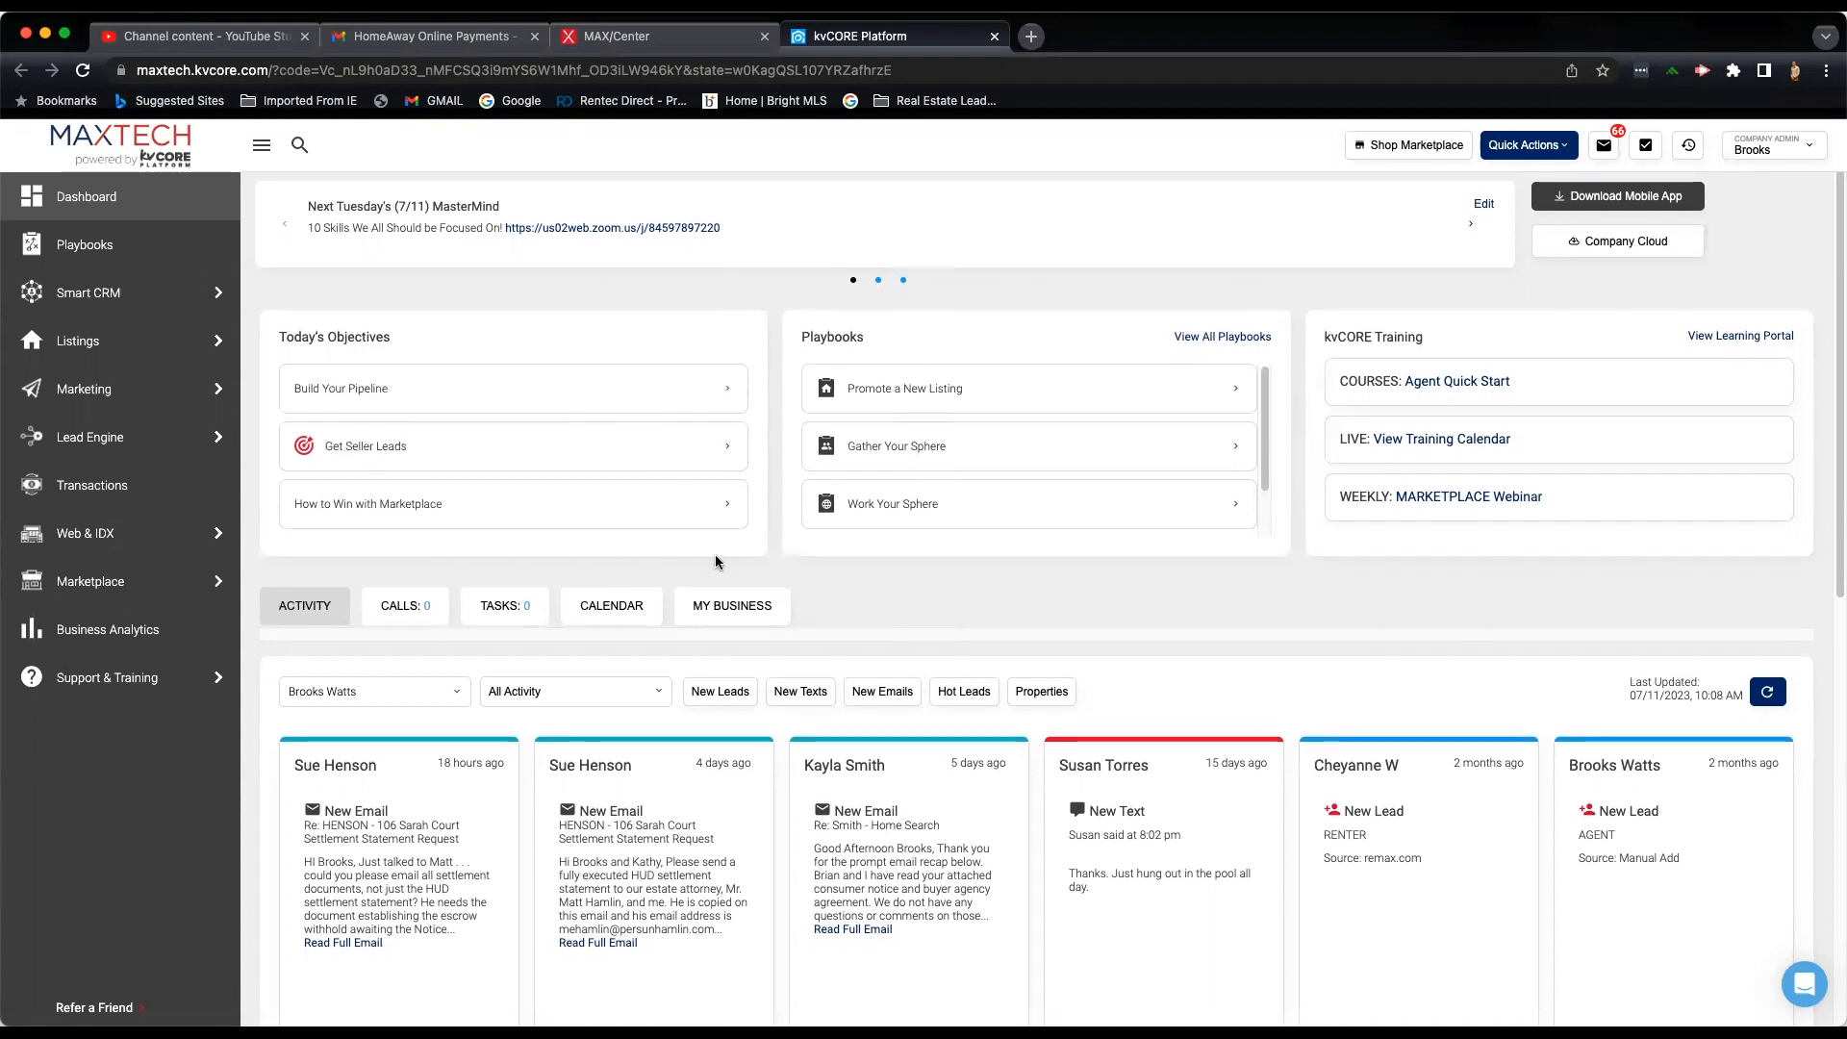
scroll(855, 597, "down", 2)
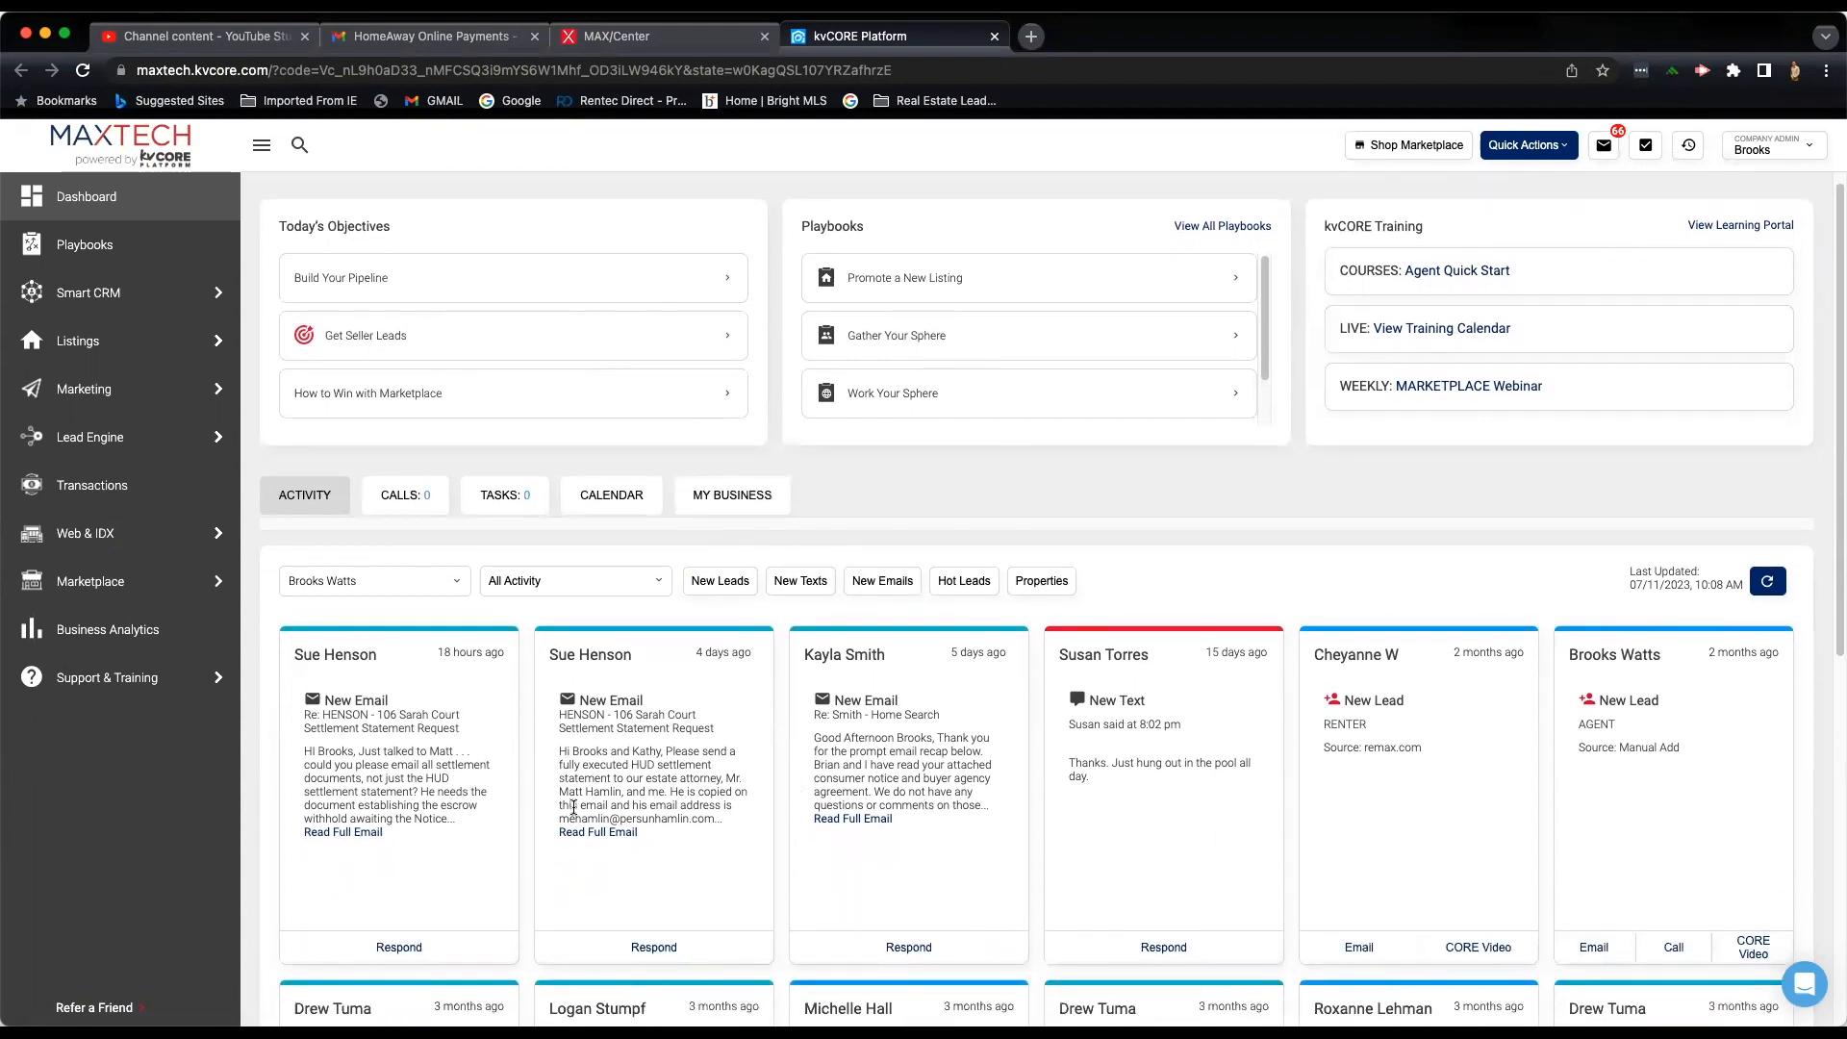
scroll(576, 804, "down", 1)
scroll(577, 801, "down", 1)
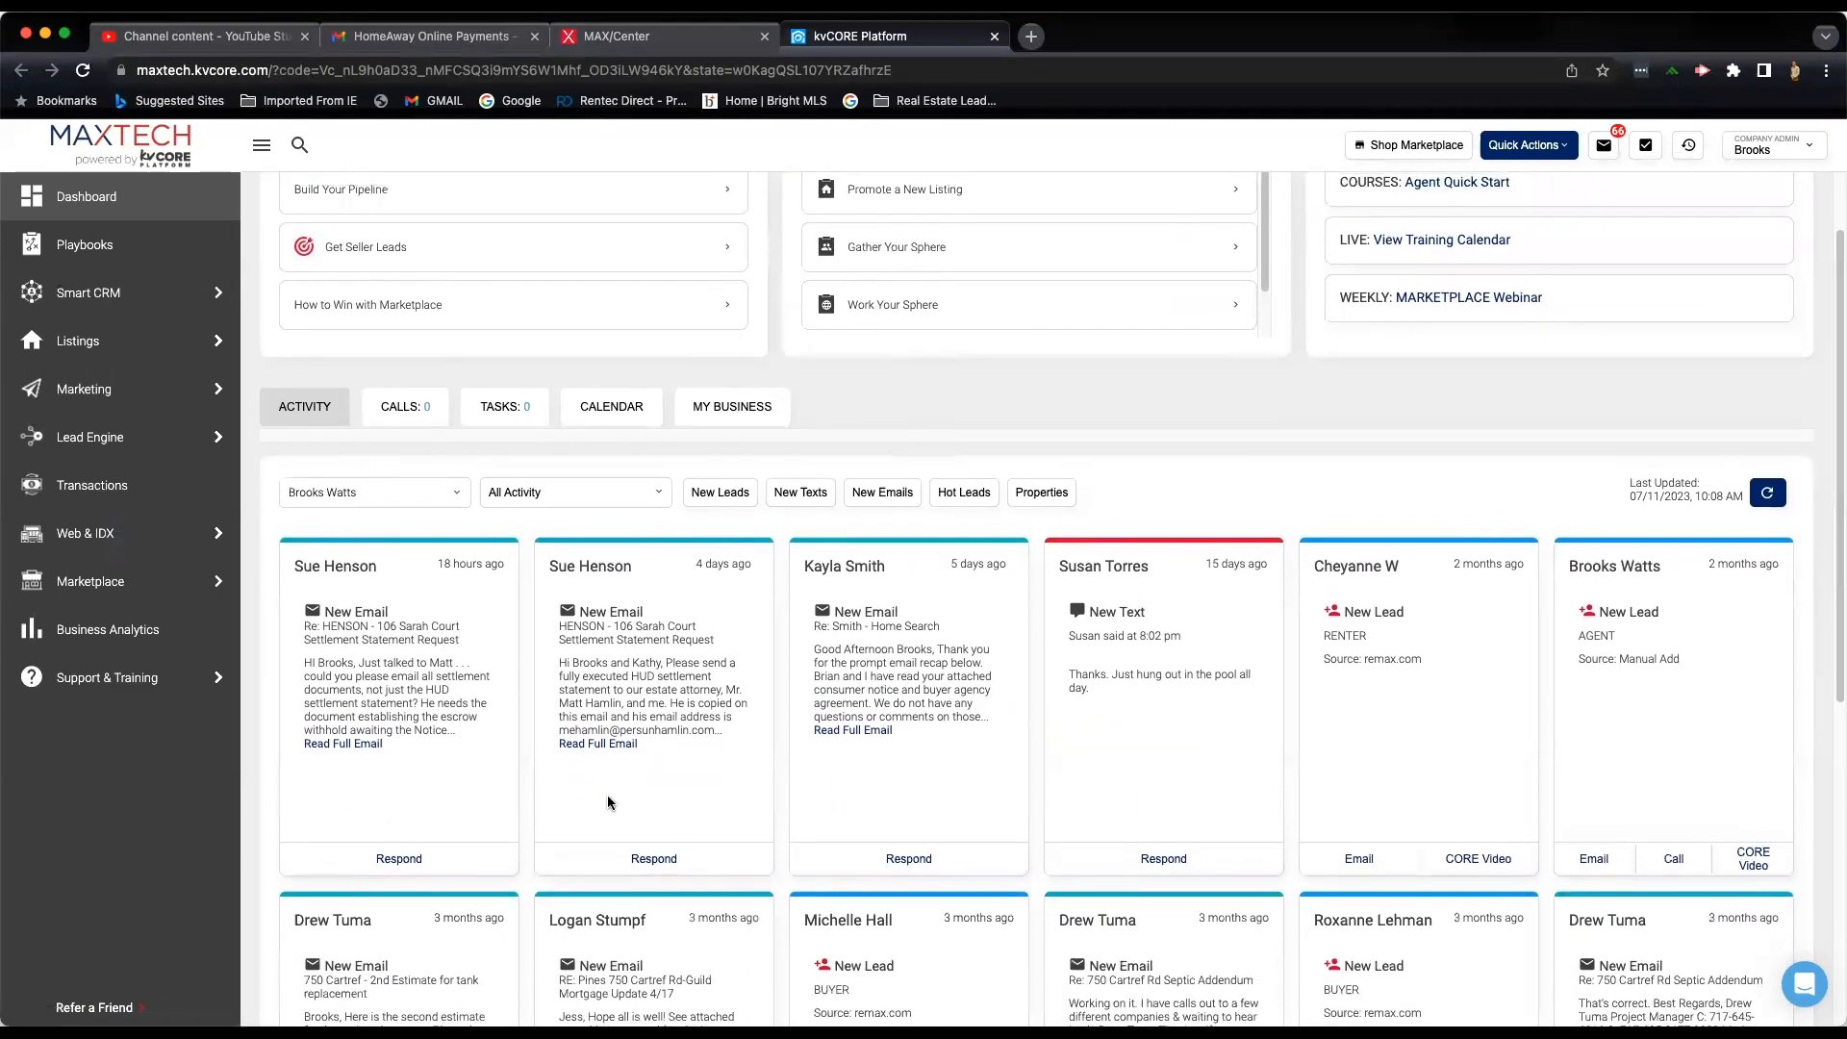
scroll(719, 804, "up", 1)
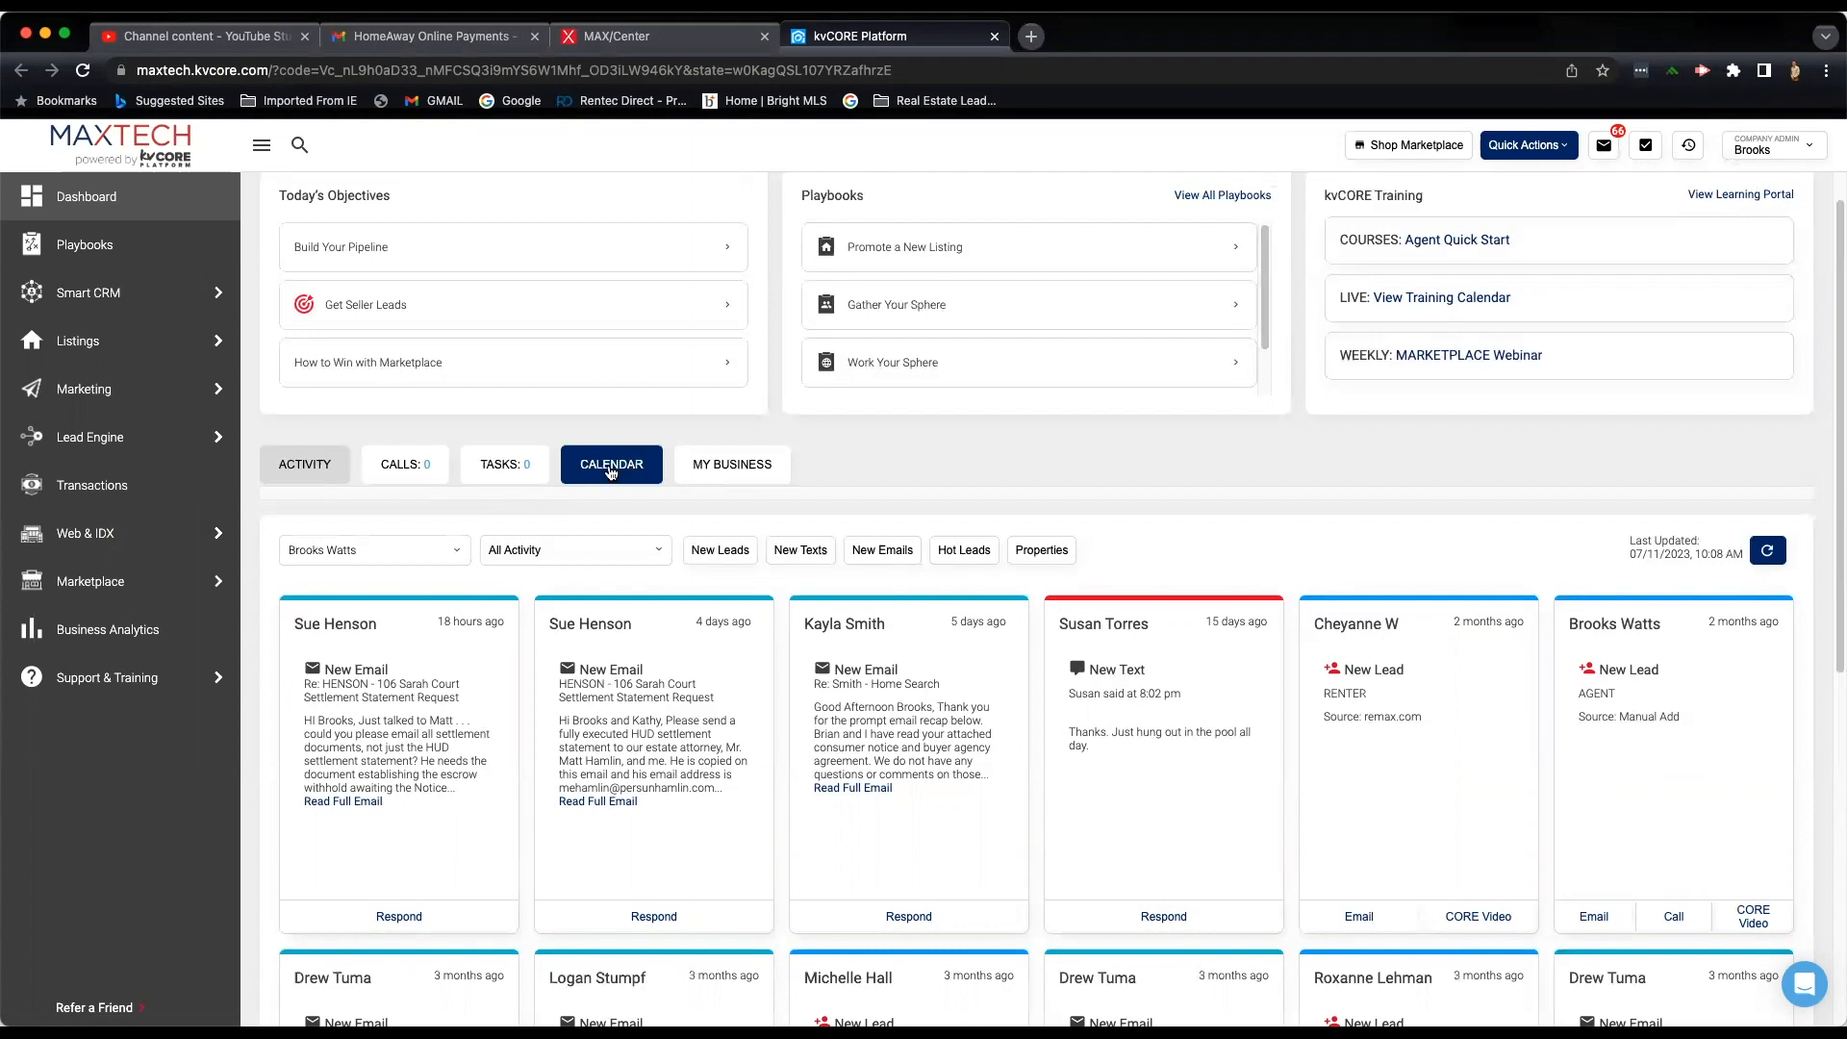
Switch the dashboard to the July 2023 My Google Calendar month view and look over its events.
left_click(611, 467)
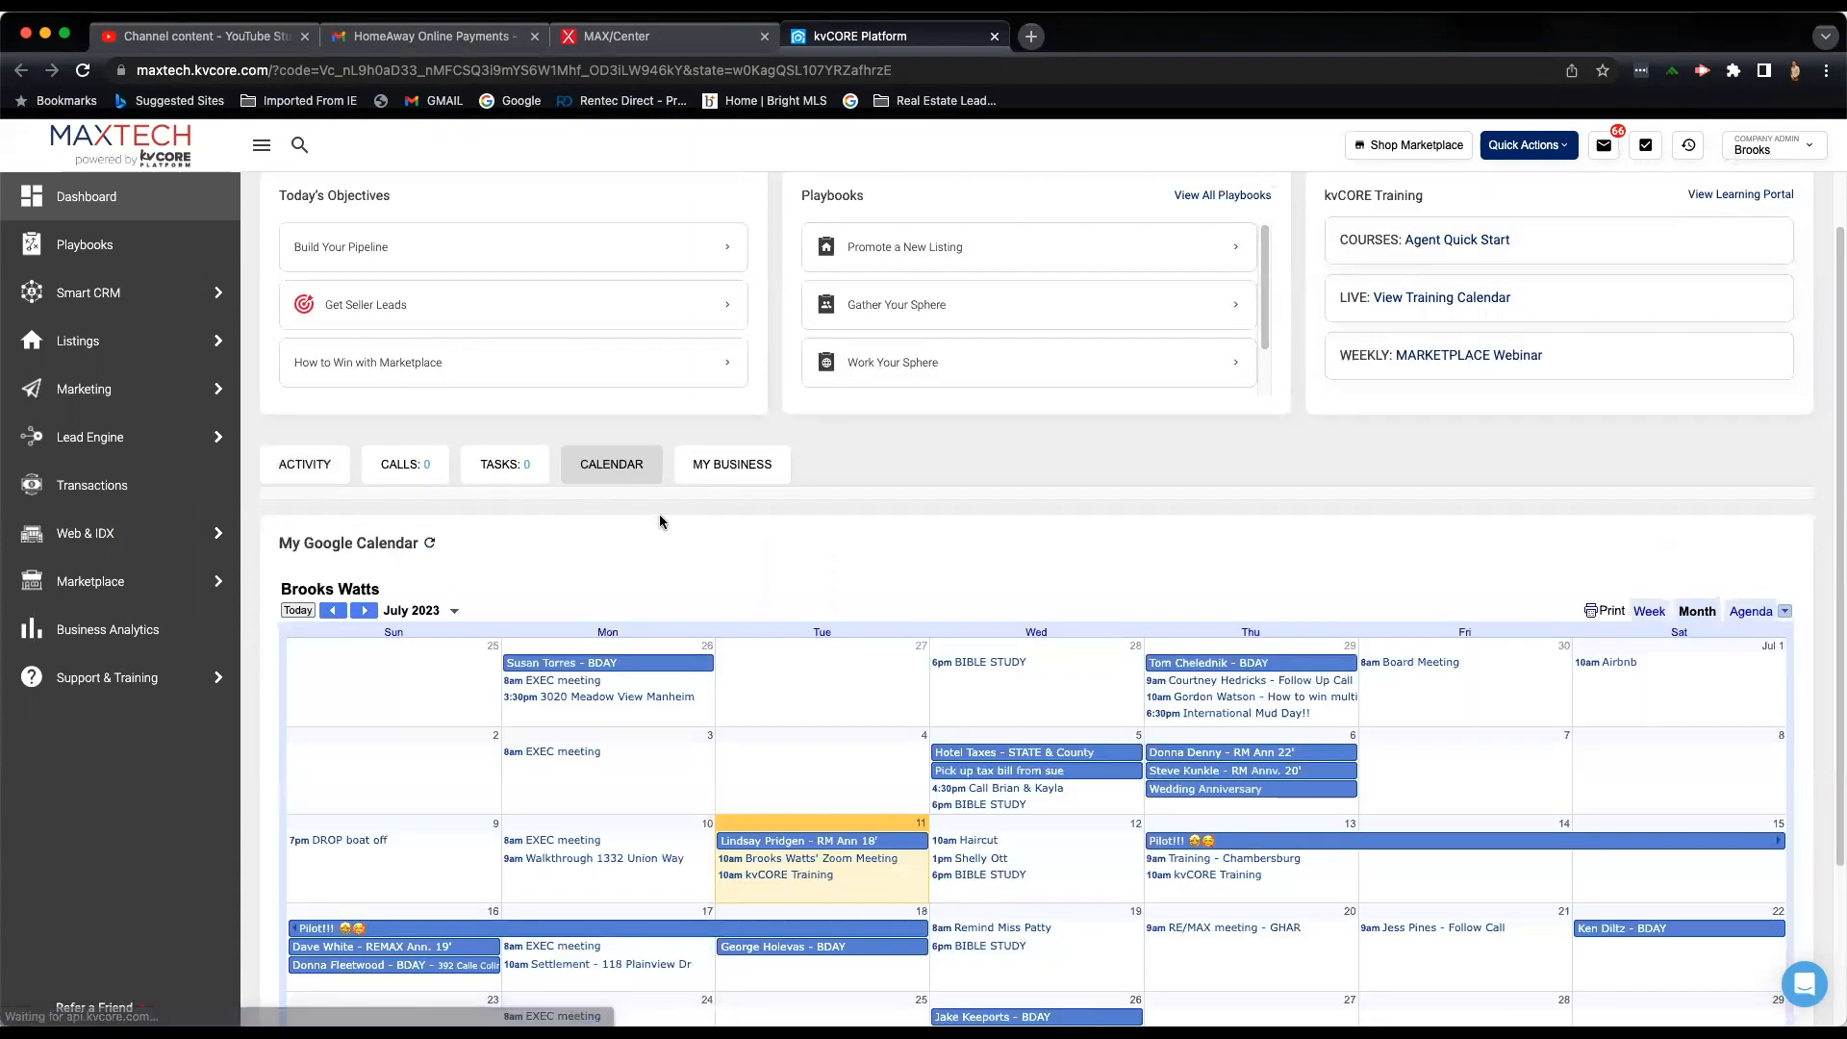
scroll(643, 519, "down", 1)
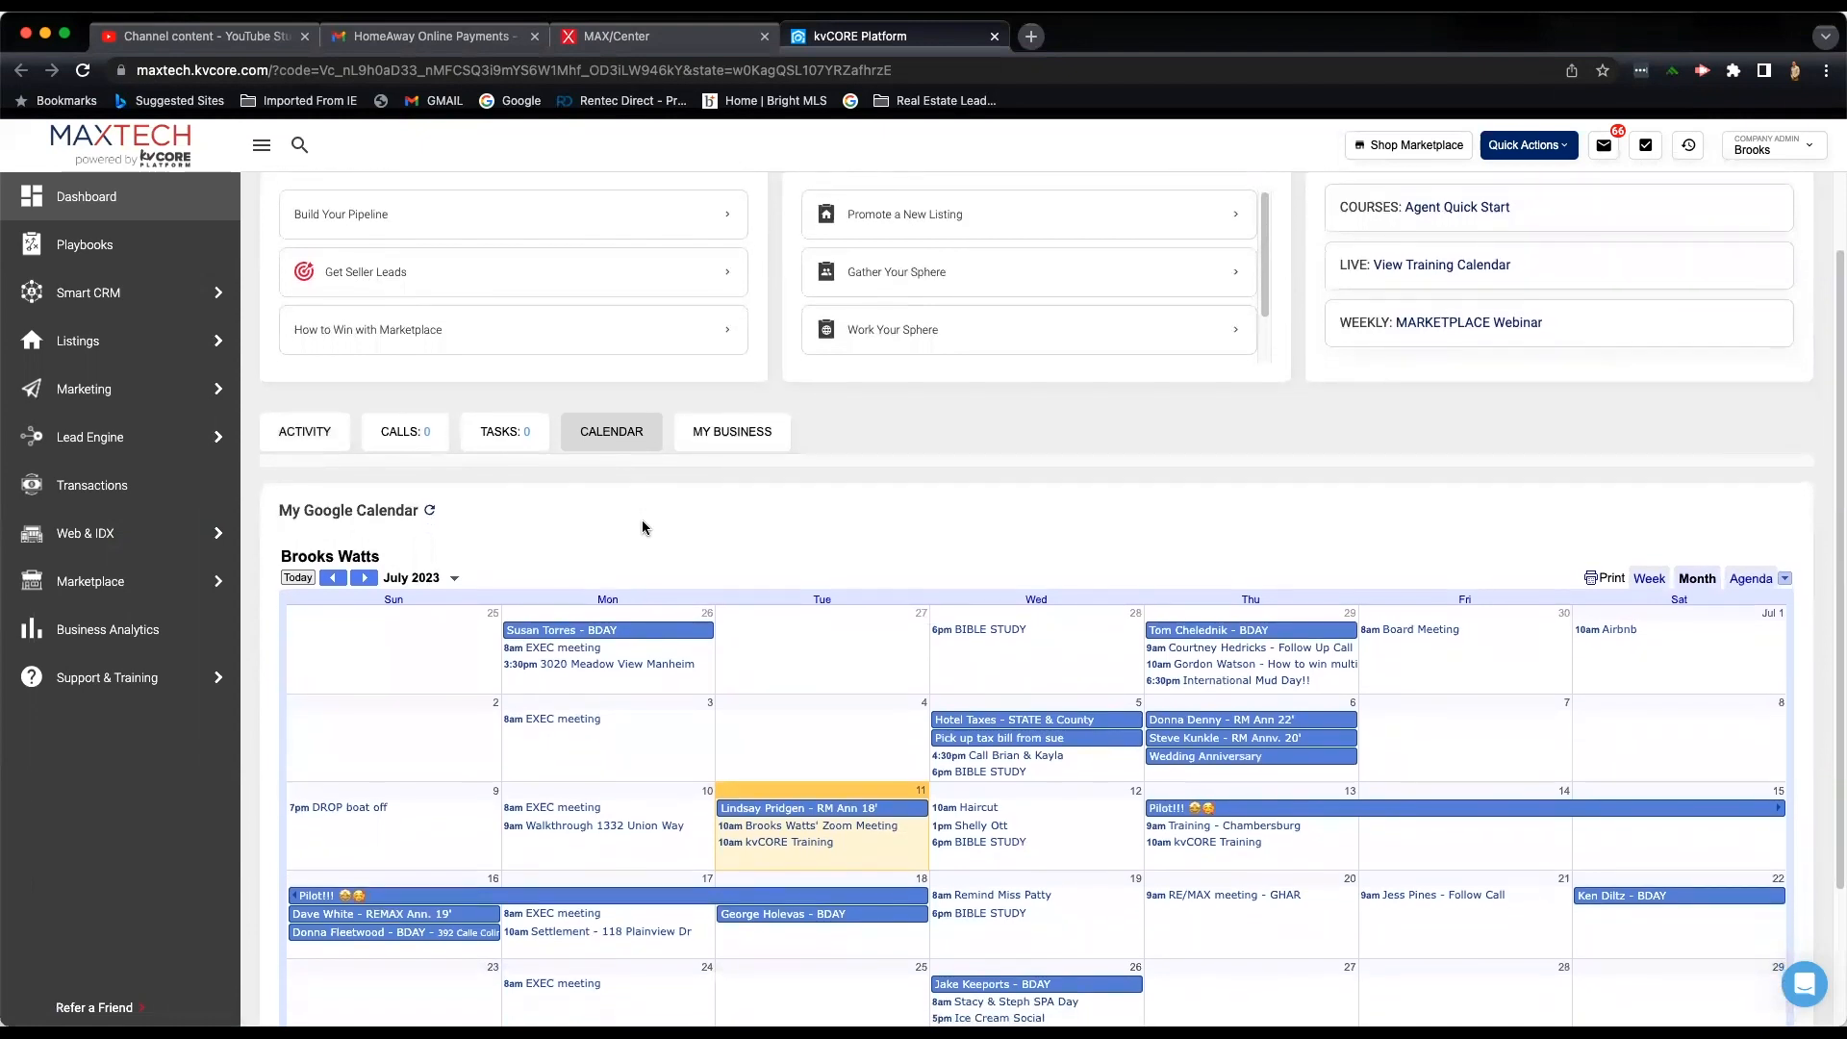
scroll(643, 521, "down", 1)
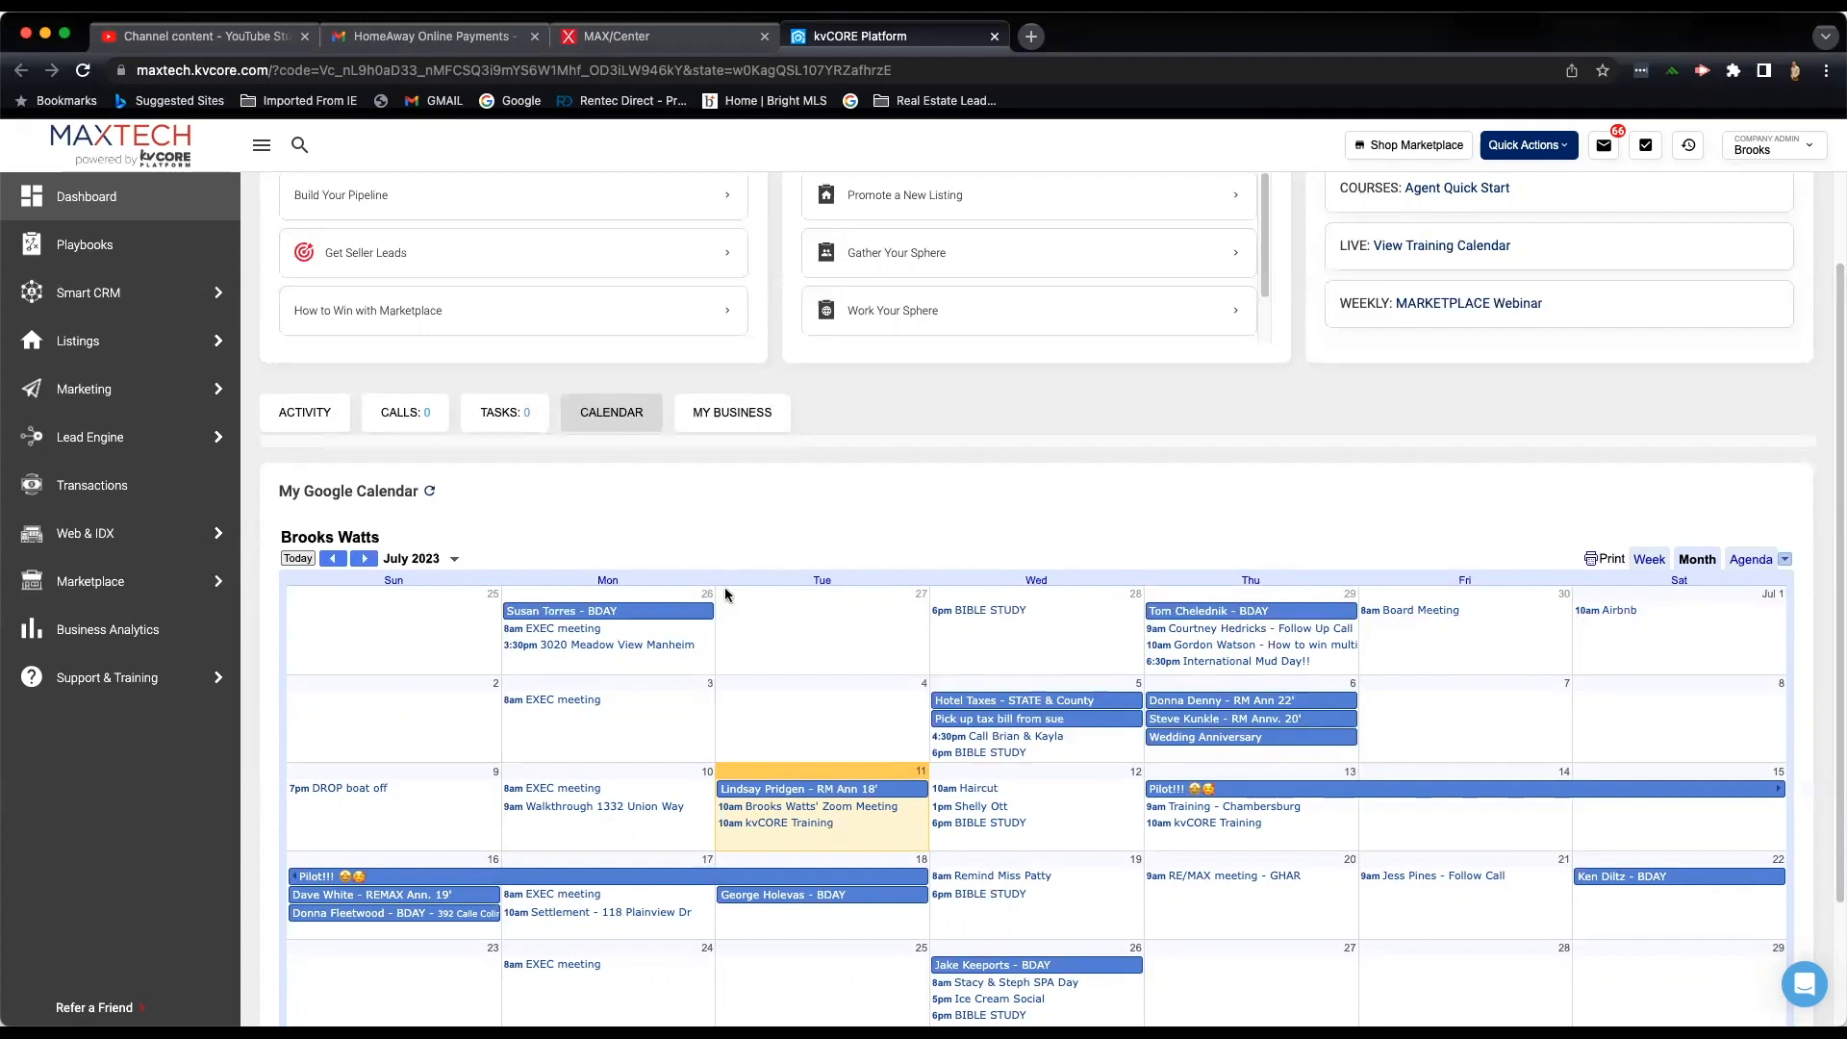
scroll(726, 594, "up", 1)
scroll(726, 595, "up", 3)
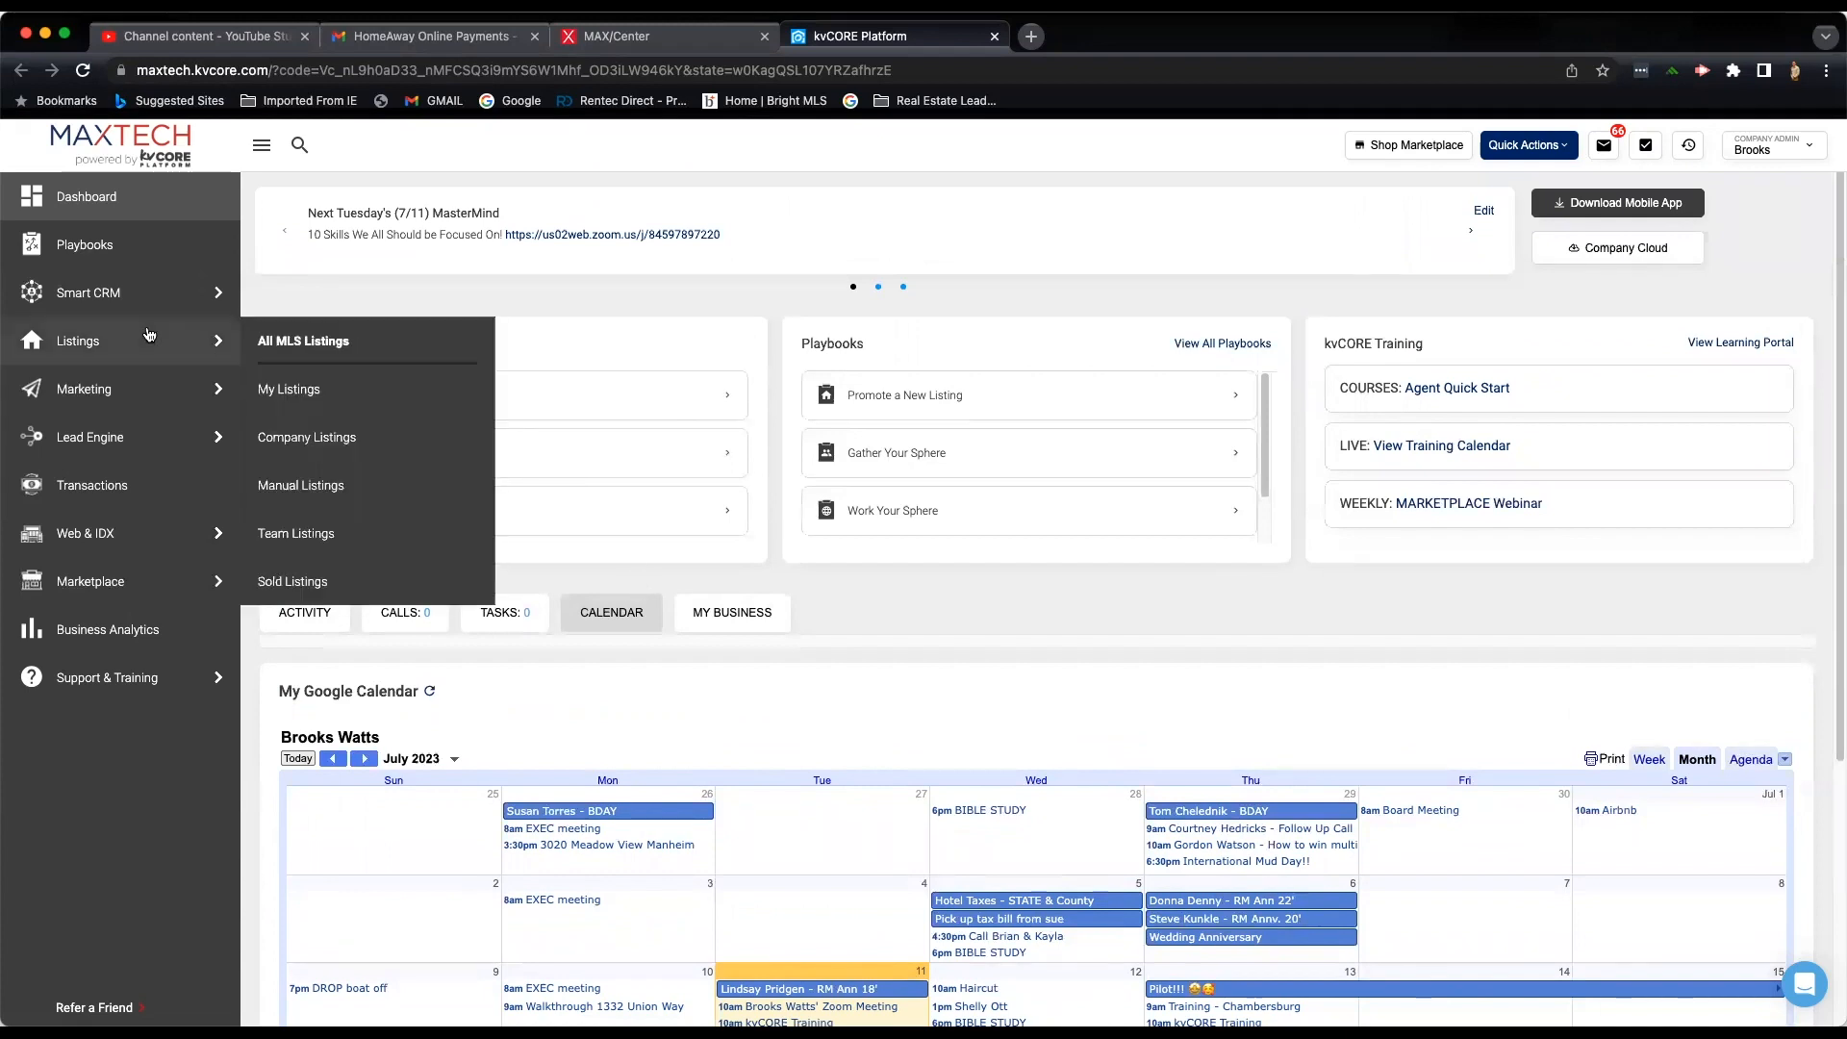
Open Smart CRM's All Contacts list and narrow it to the MY CONTACTS tab.
mouse_move(115, 308)
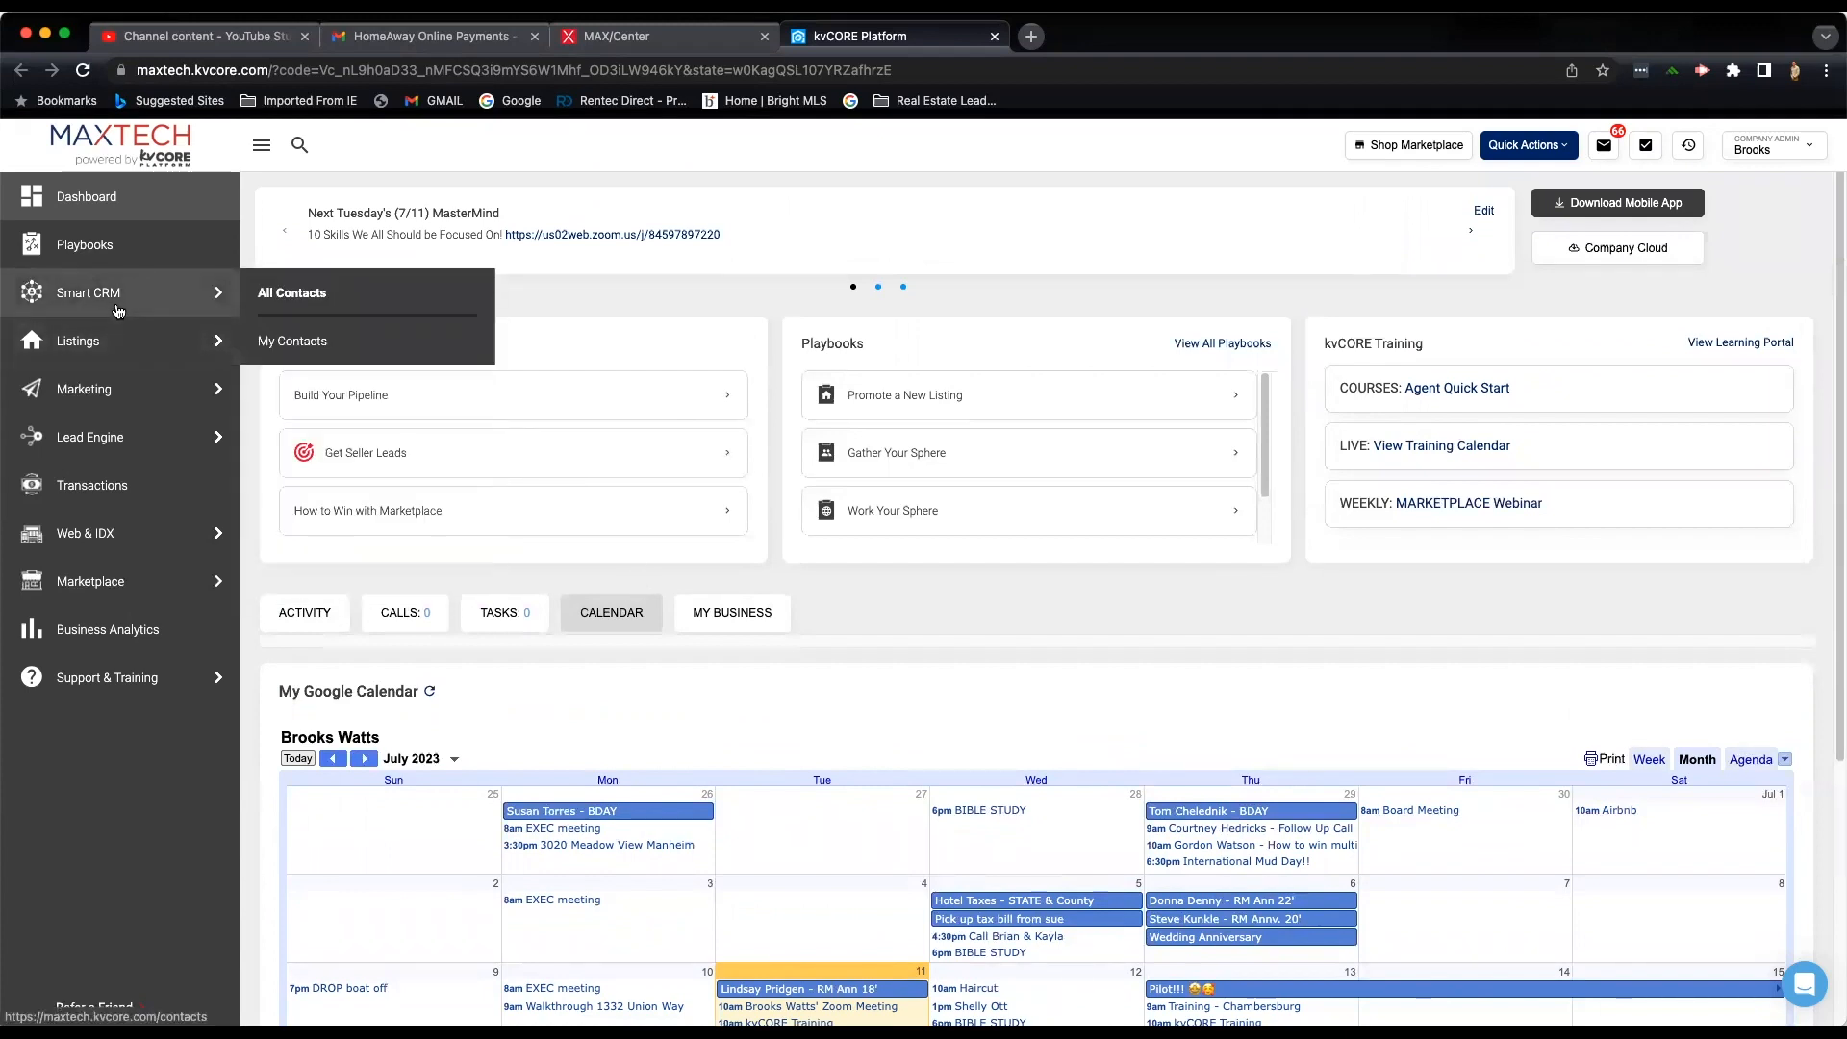
left_click(117, 306)
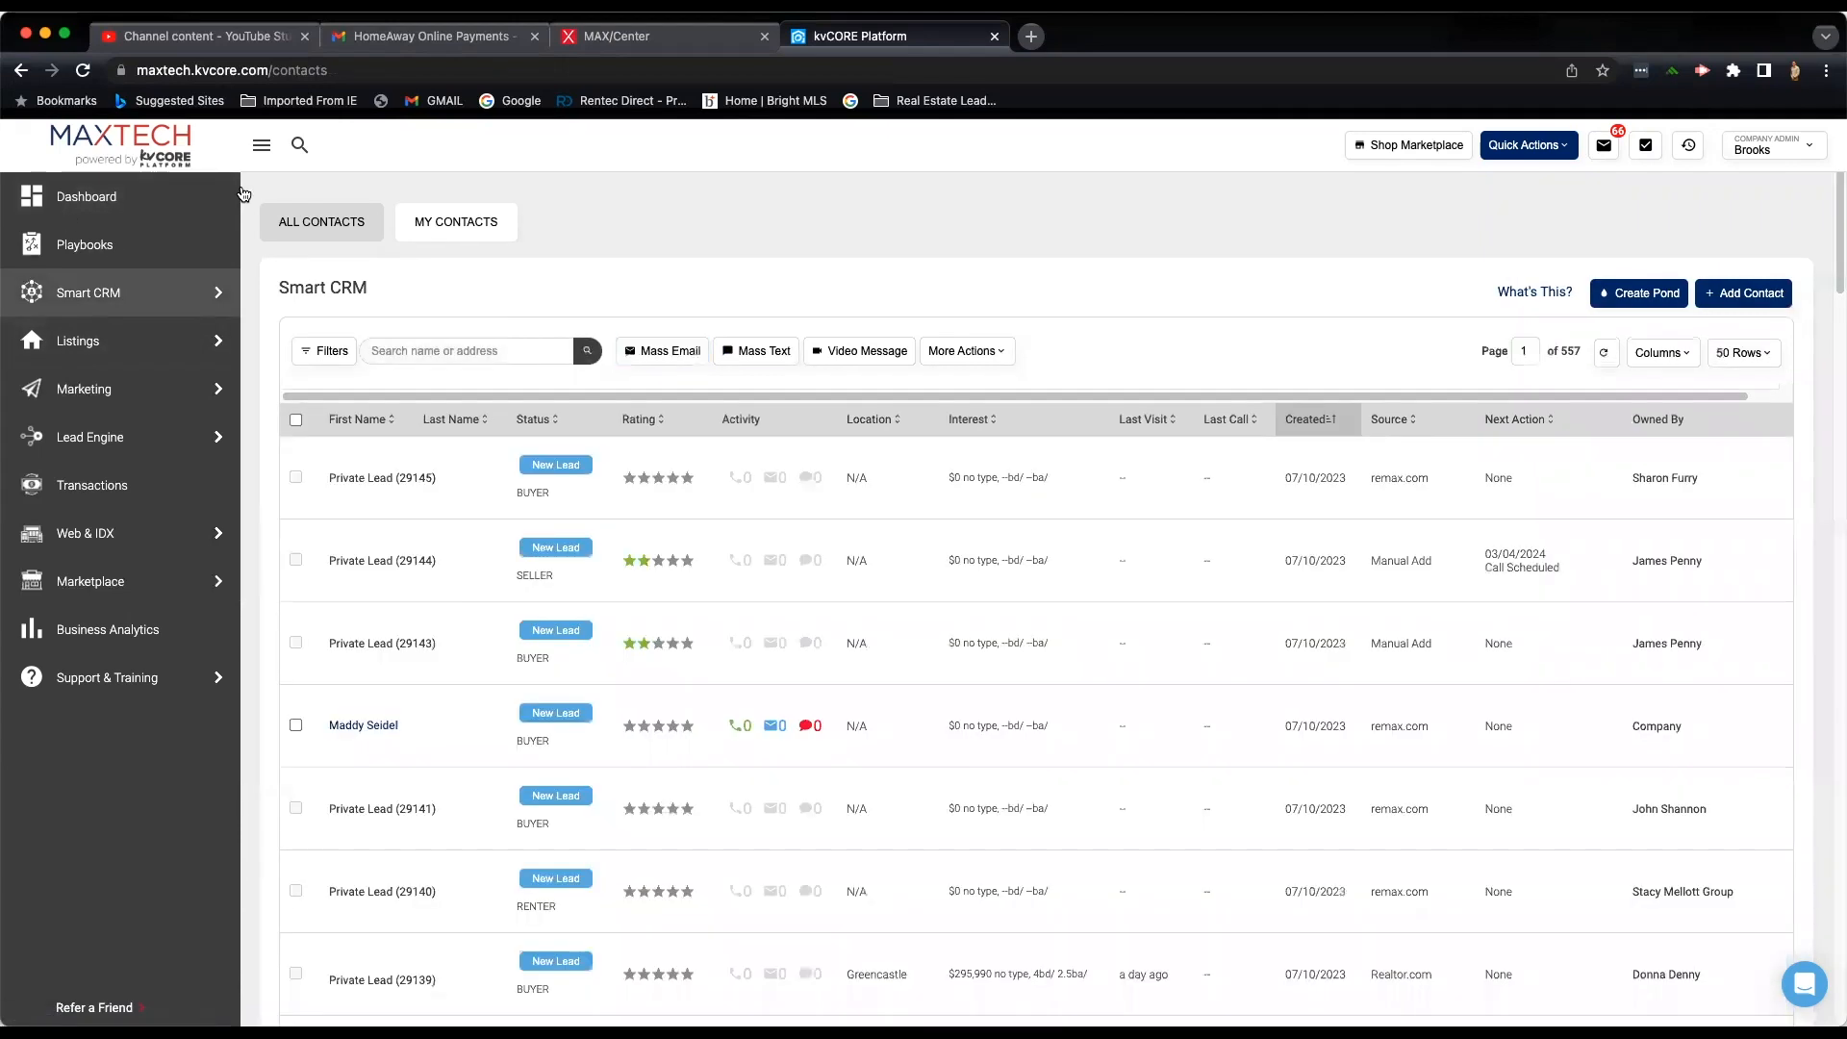
left_click(428, 236)
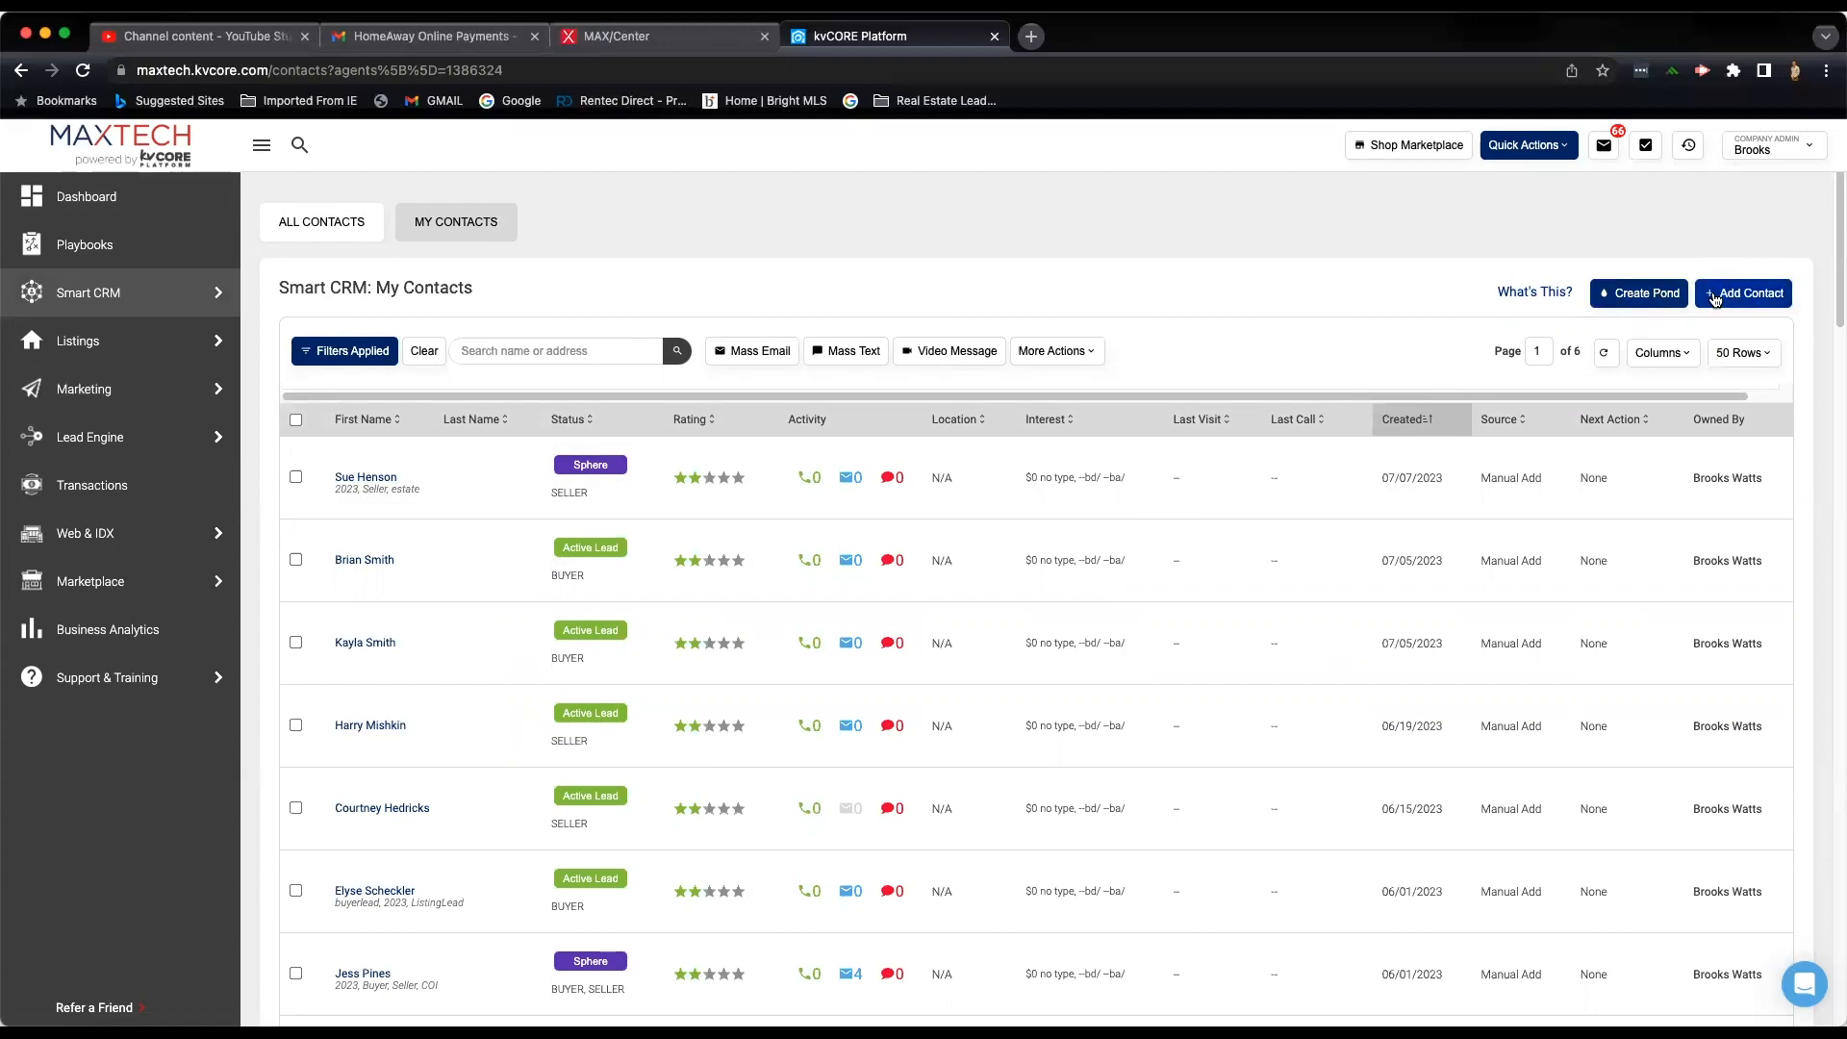
Open the Add Contact form and scroll down through its fields.
left_click(1745, 298)
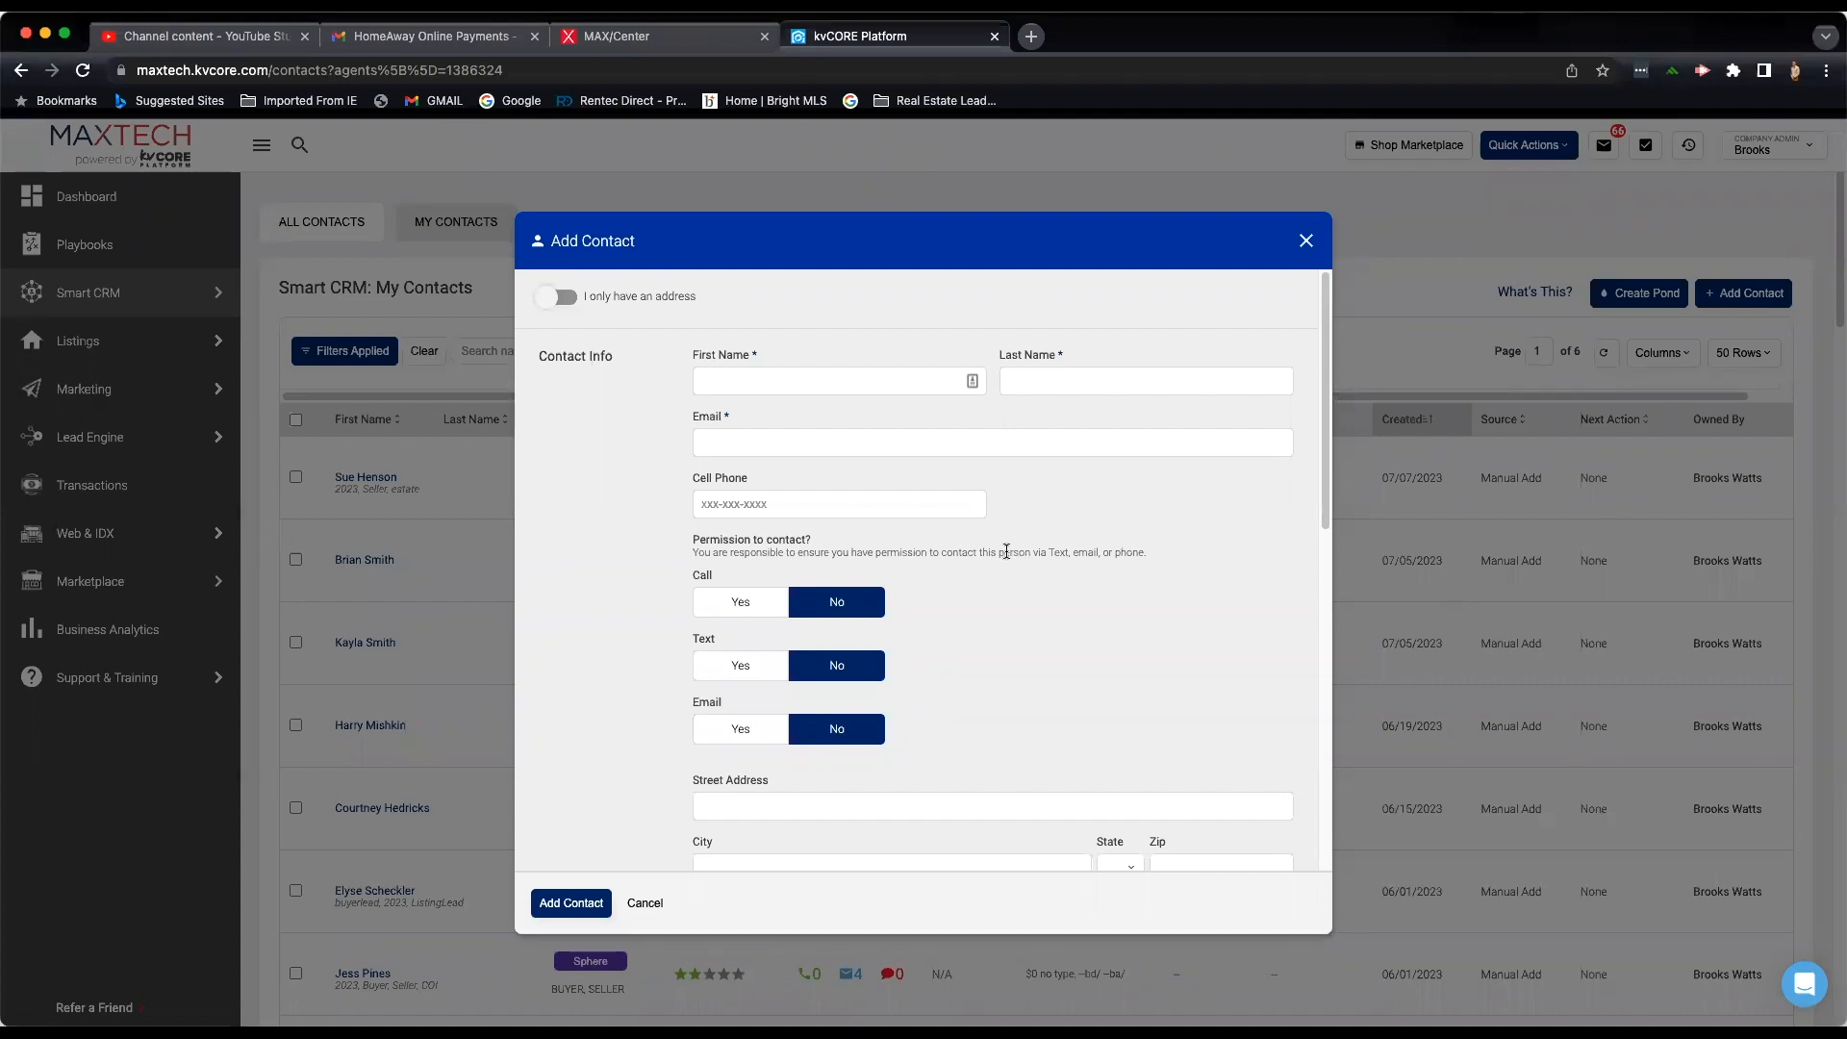
scroll(889, 547, "down", 1)
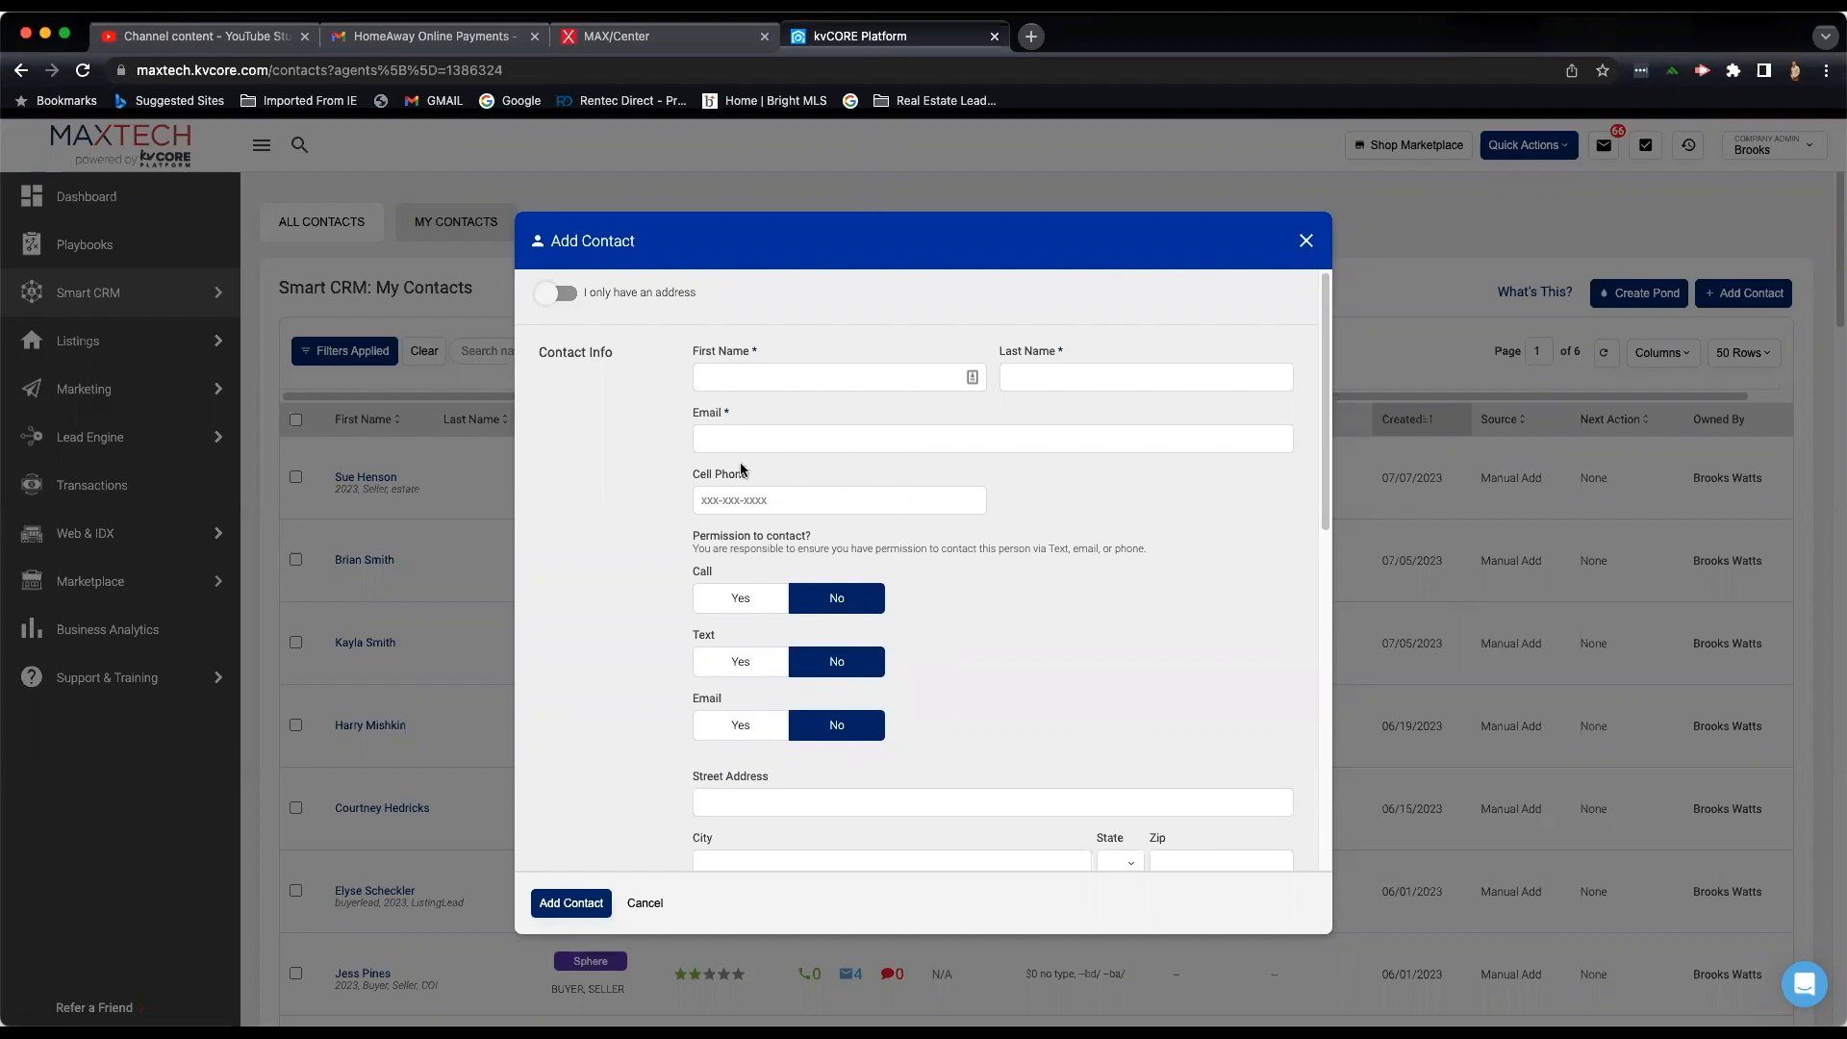
scroll(845, 500, "down", 1)
scroll(856, 539, "down", 5)
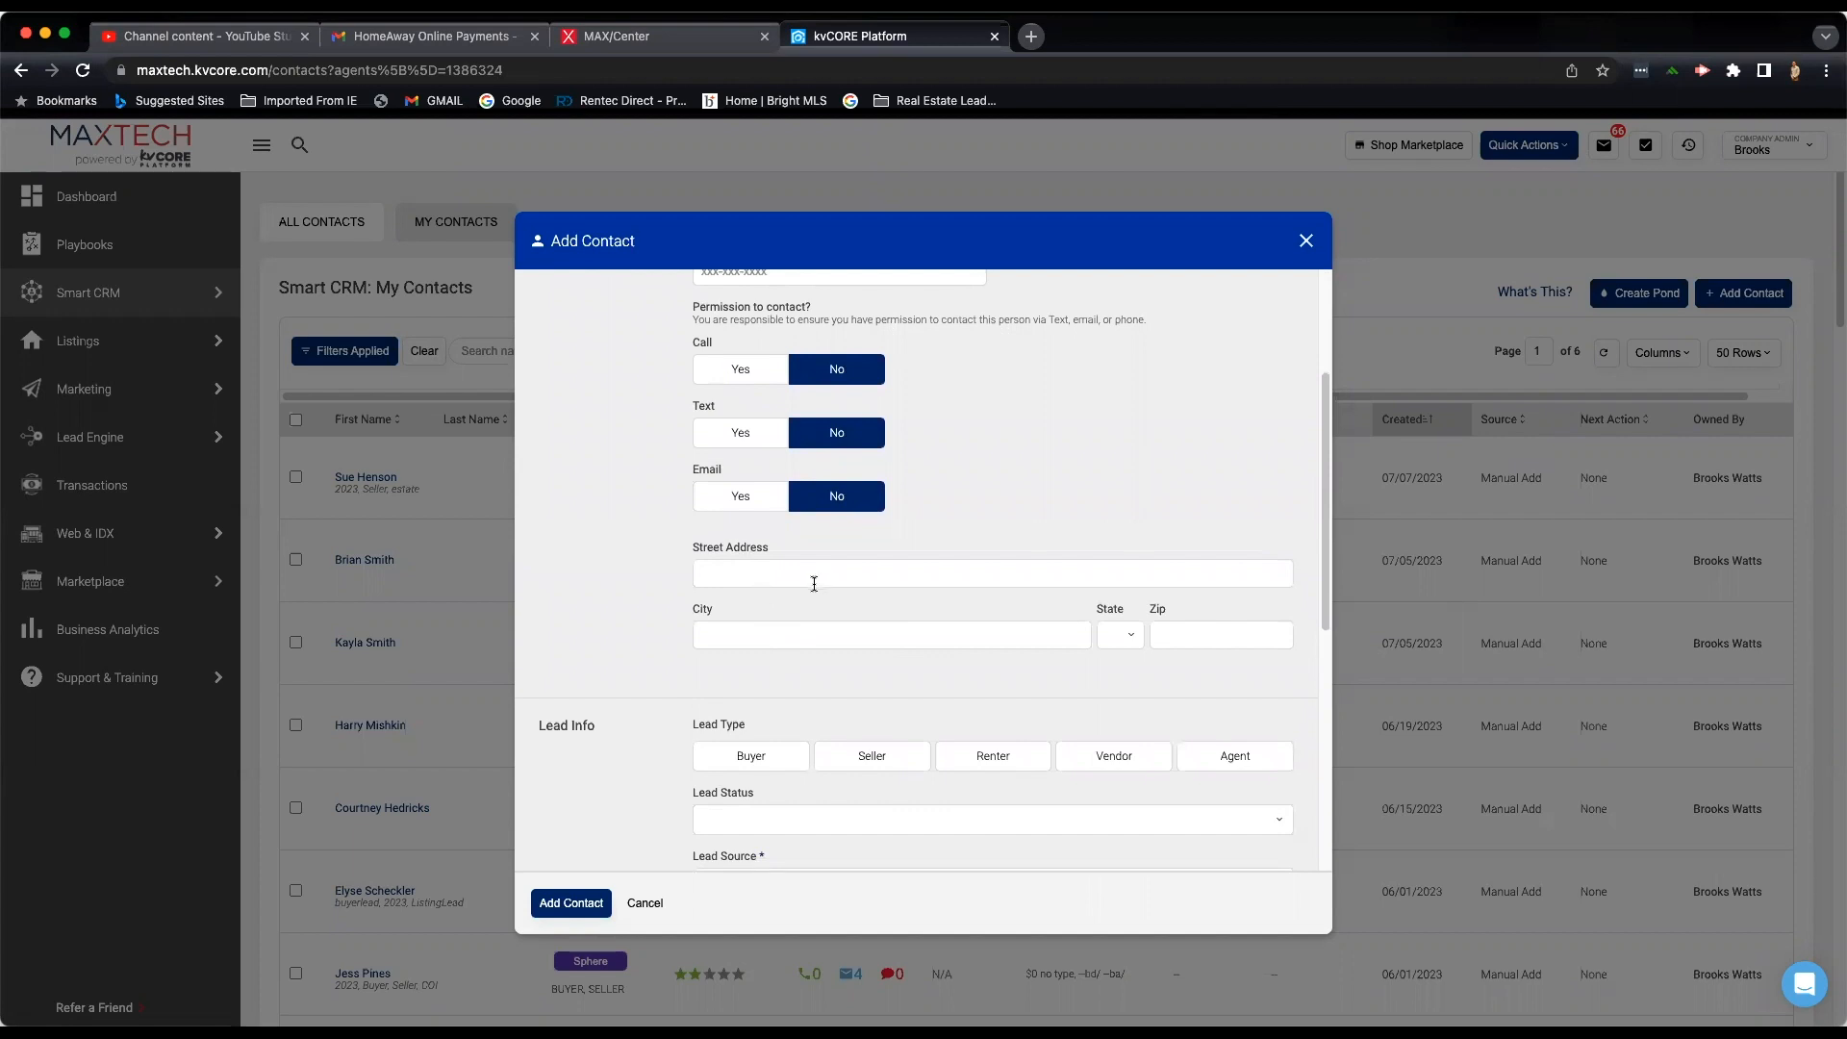
scroll(837, 605, "down", 1)
scroll(850, 608, "down", 2)
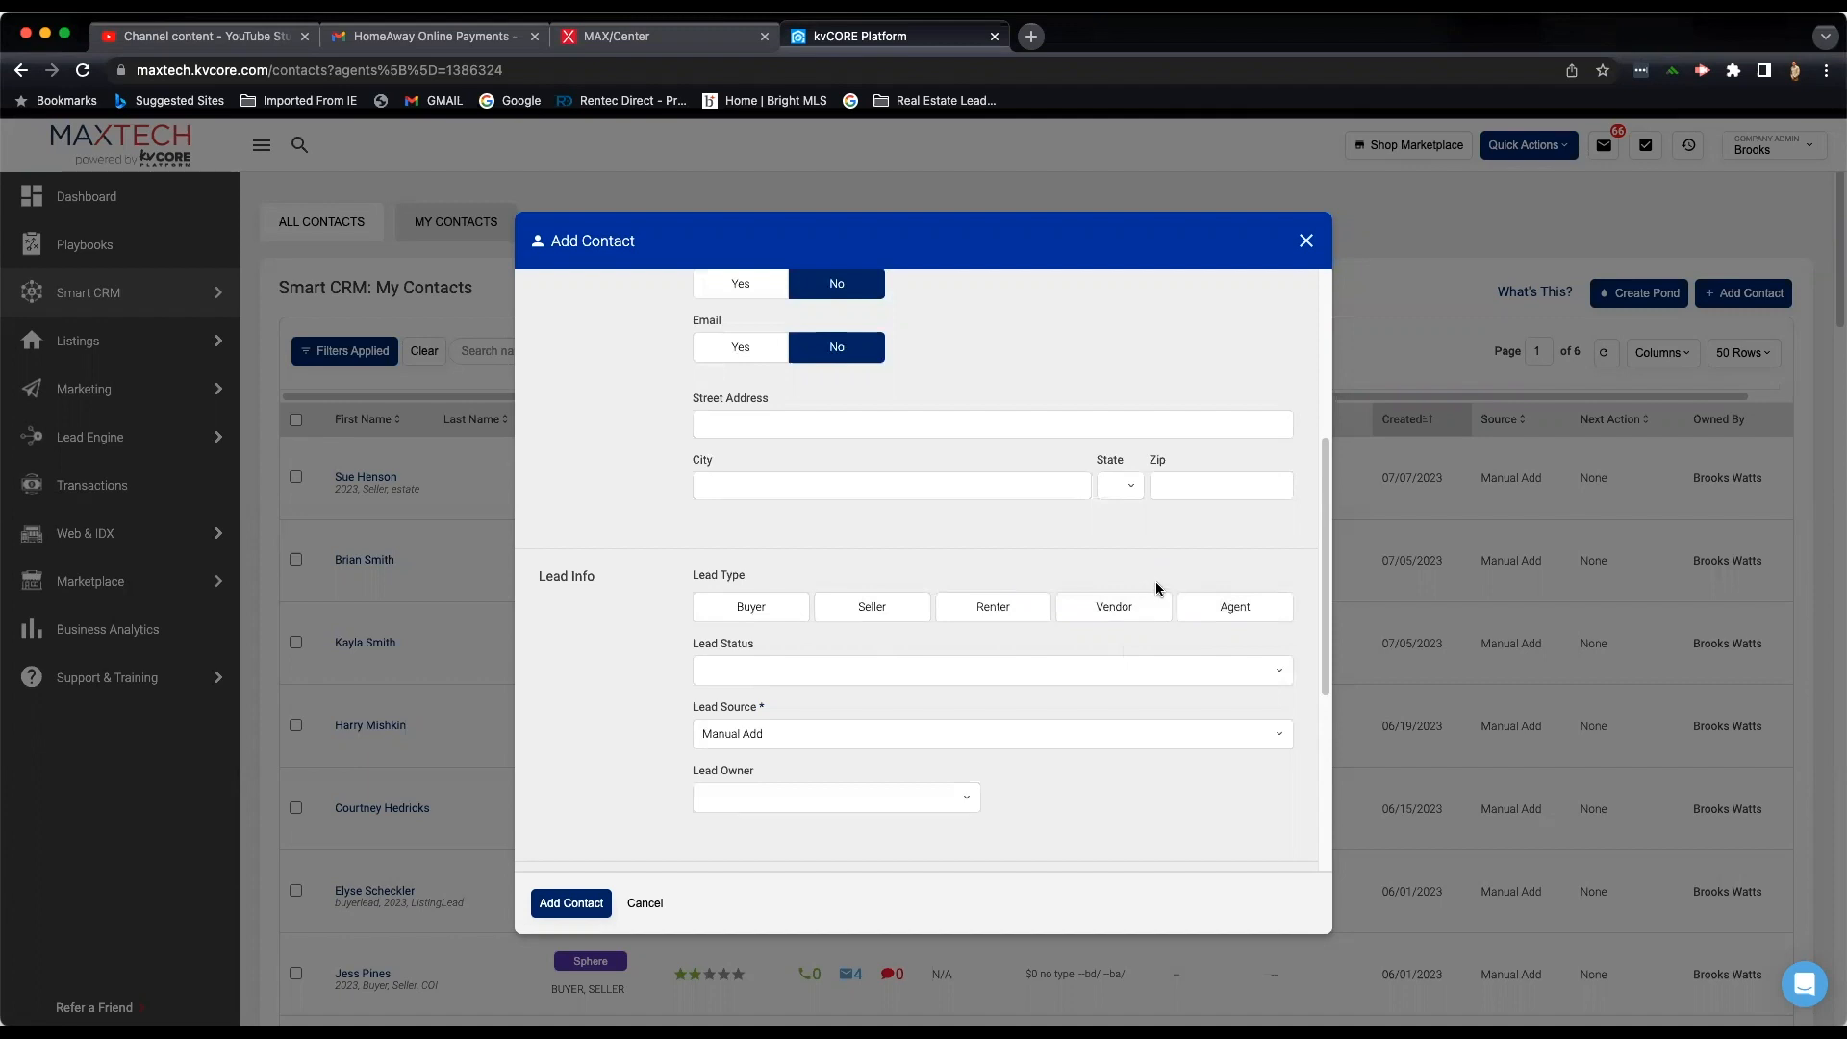
scroll(1162, 563, "down", 1)
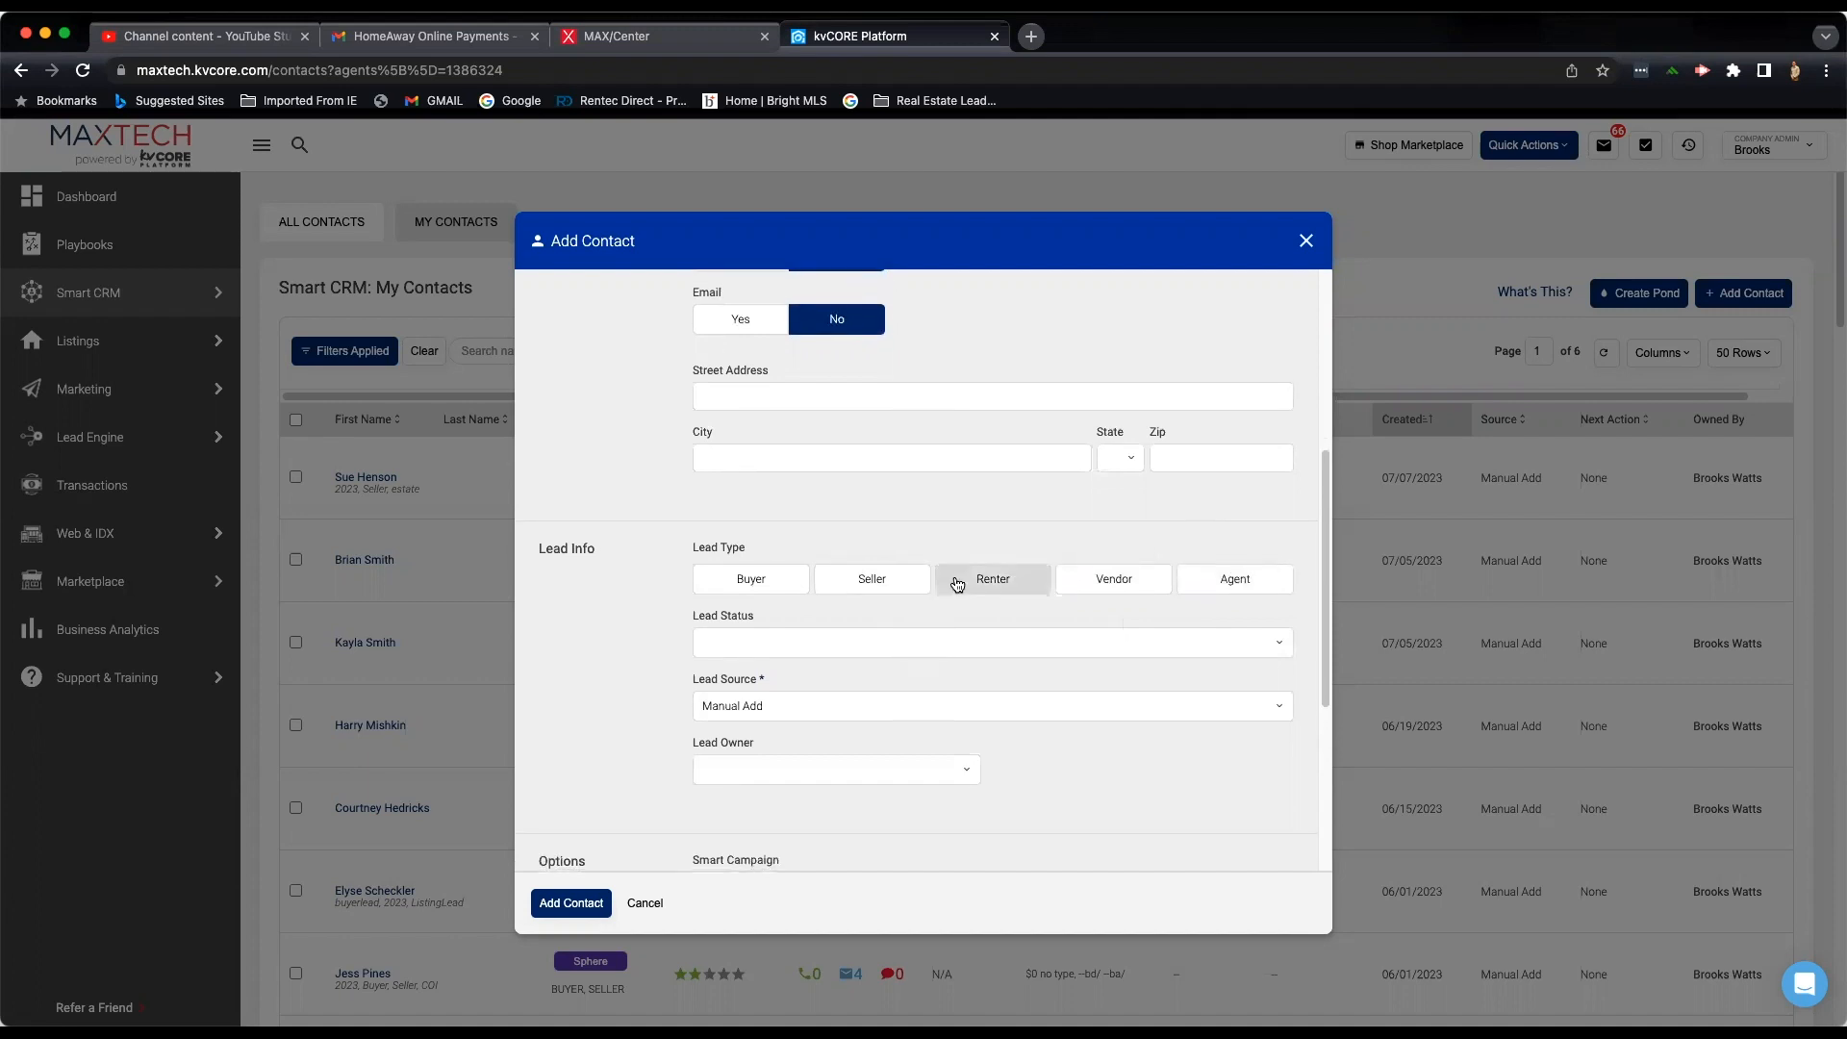
Look through the Lead Status choices and close the list without picking one.
left_click(853, 640)
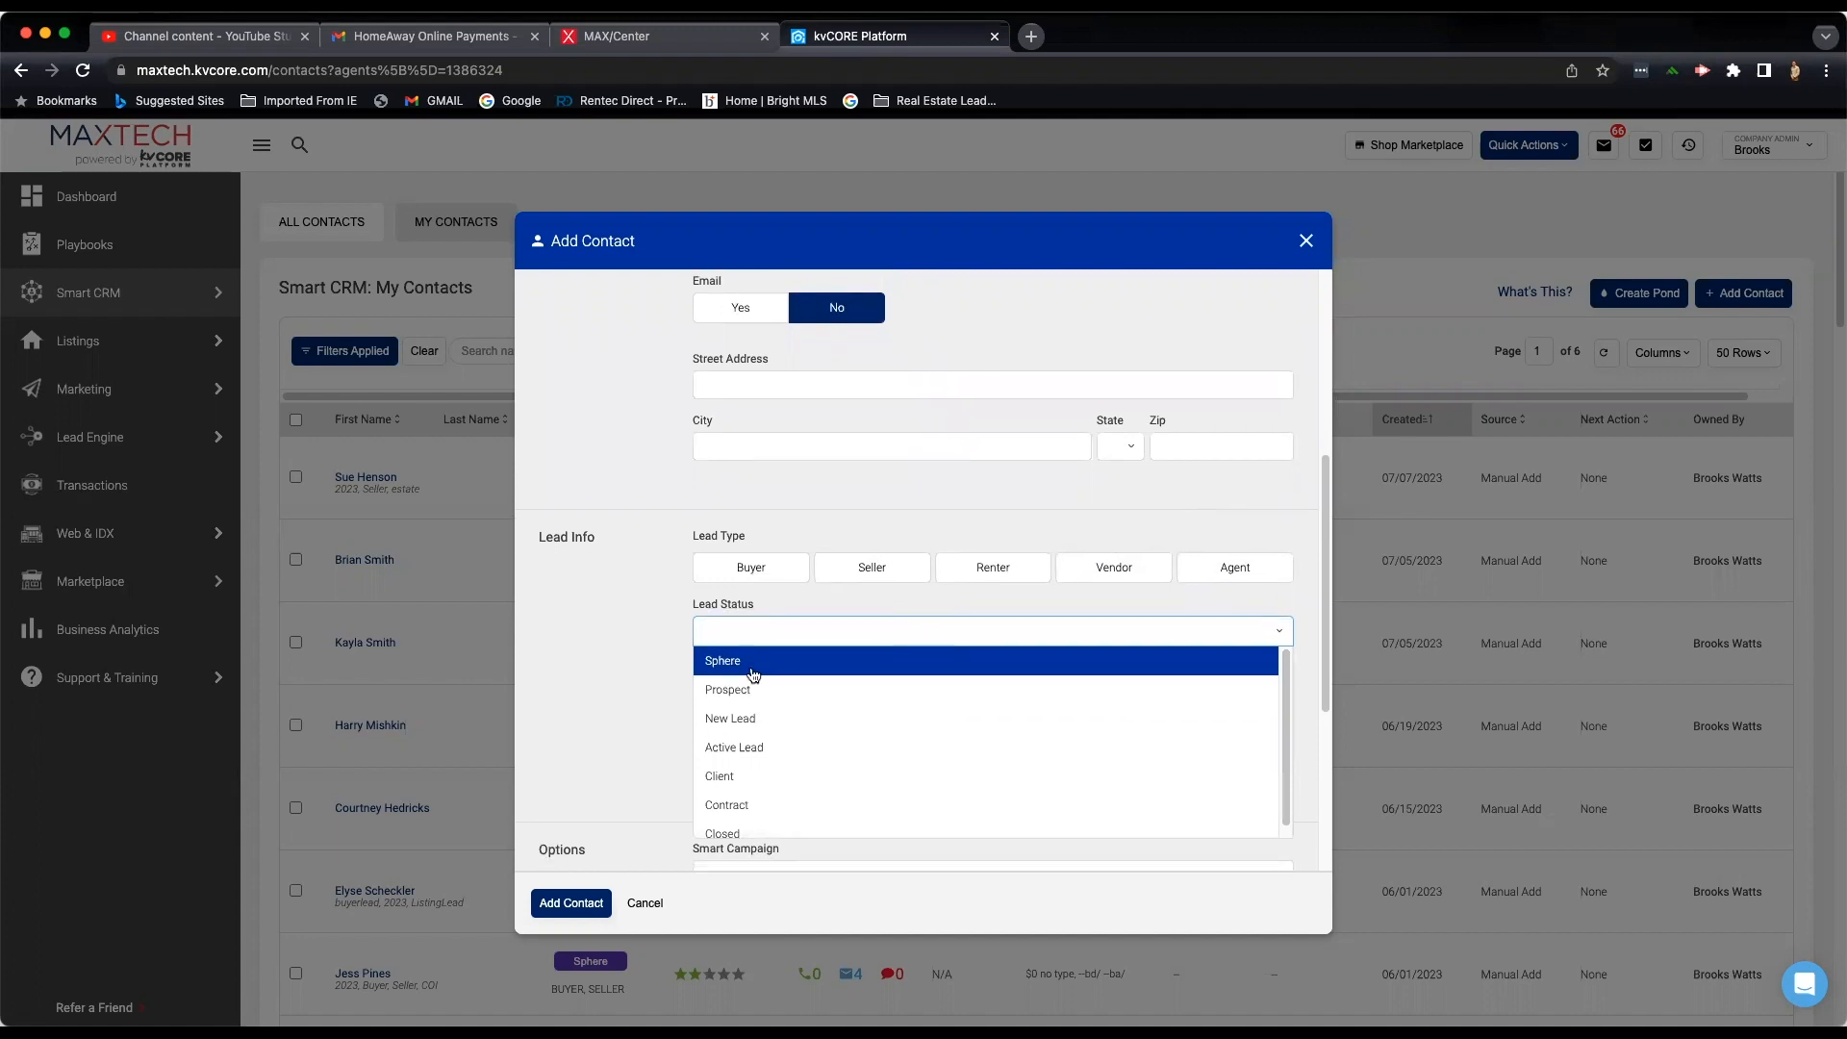
scroll(780, 733, "down", 5)
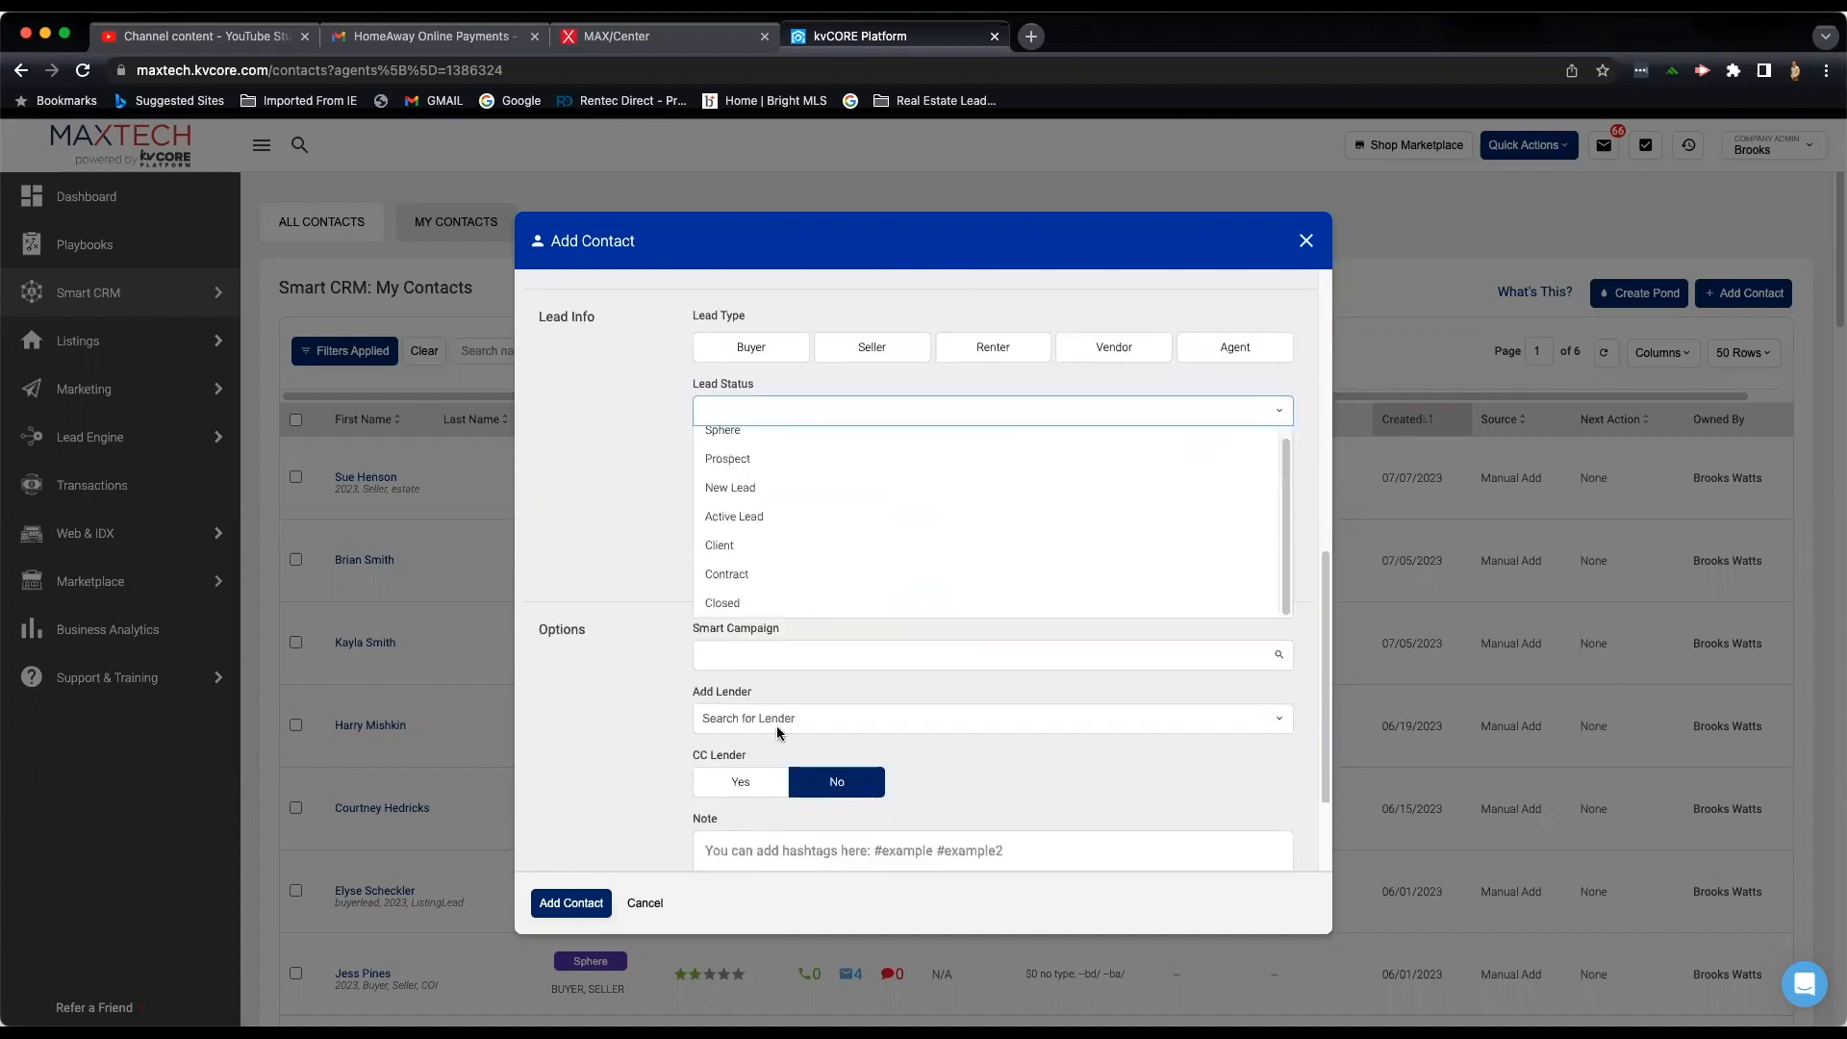
scroll(779, 733, "down", 1)
scroll(613, 575, "up", 2)
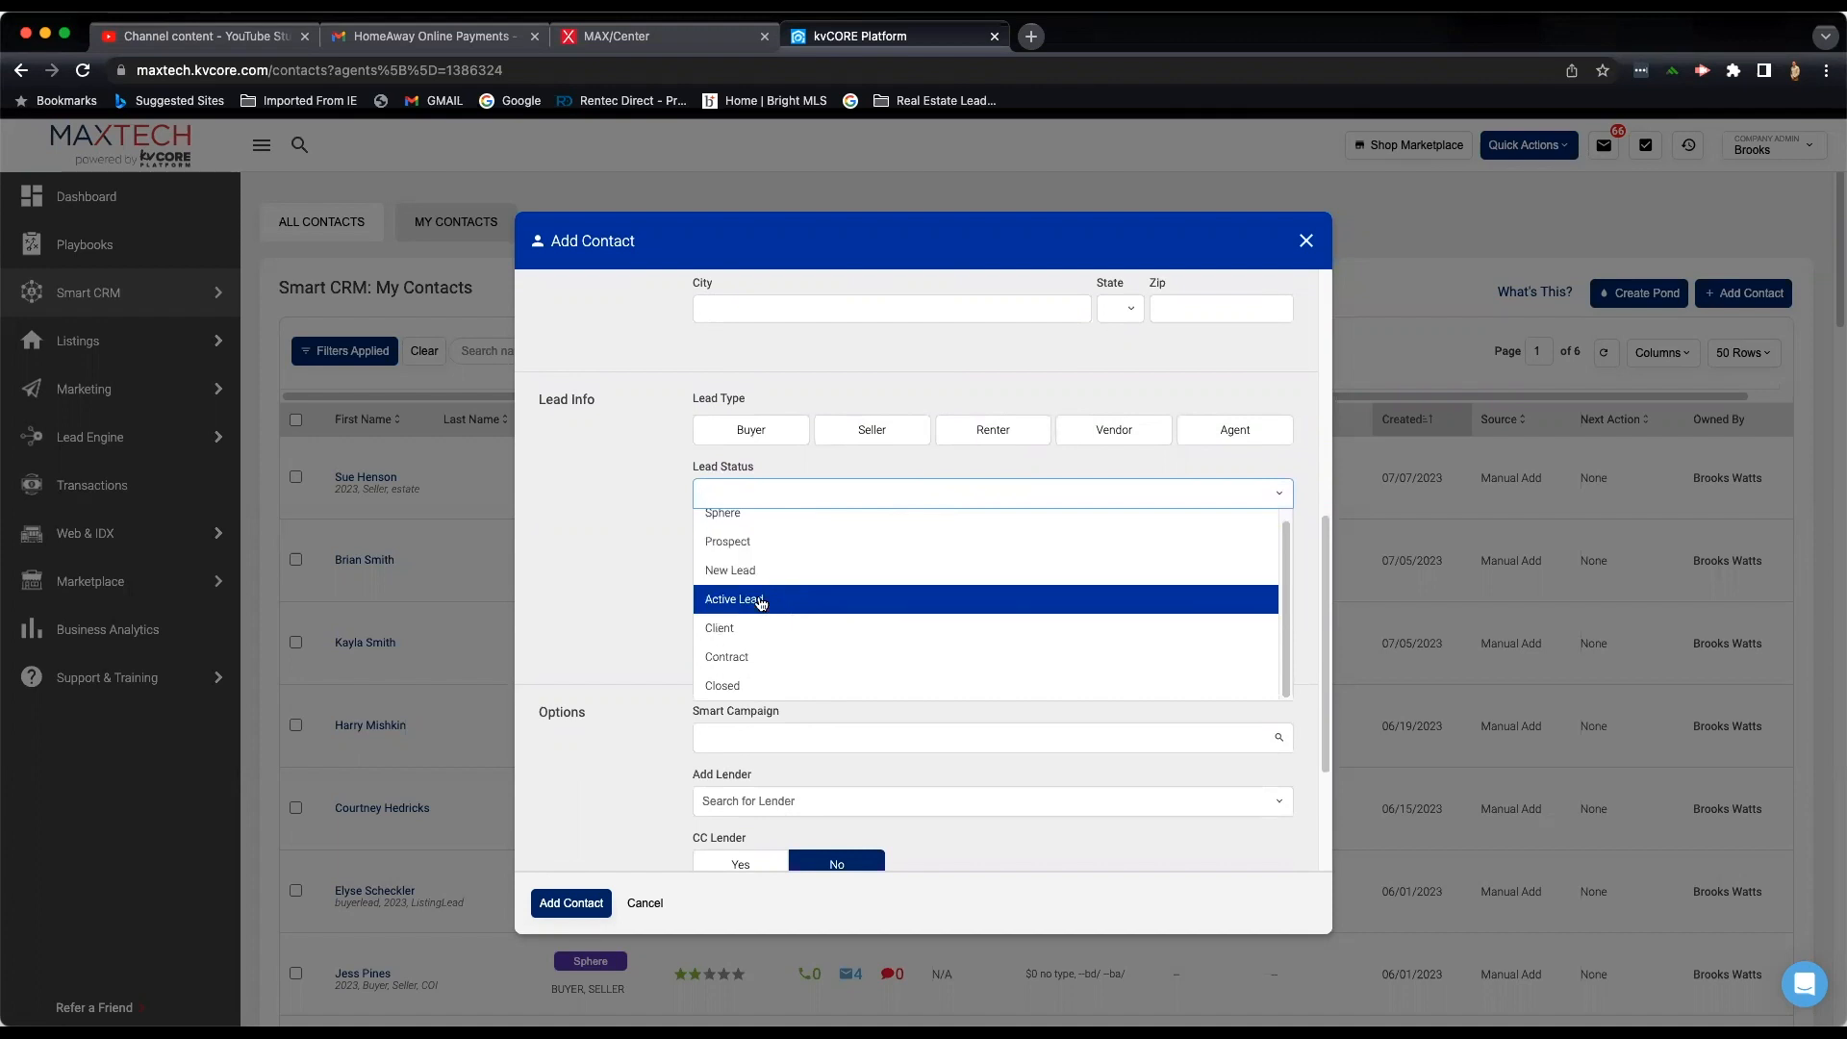
left_click(609, 504)
Review the remaining Add Contact options, then close the form without saving.
scroll(808, 548, "down", 1)
scroll(795, 564, "down", 2)
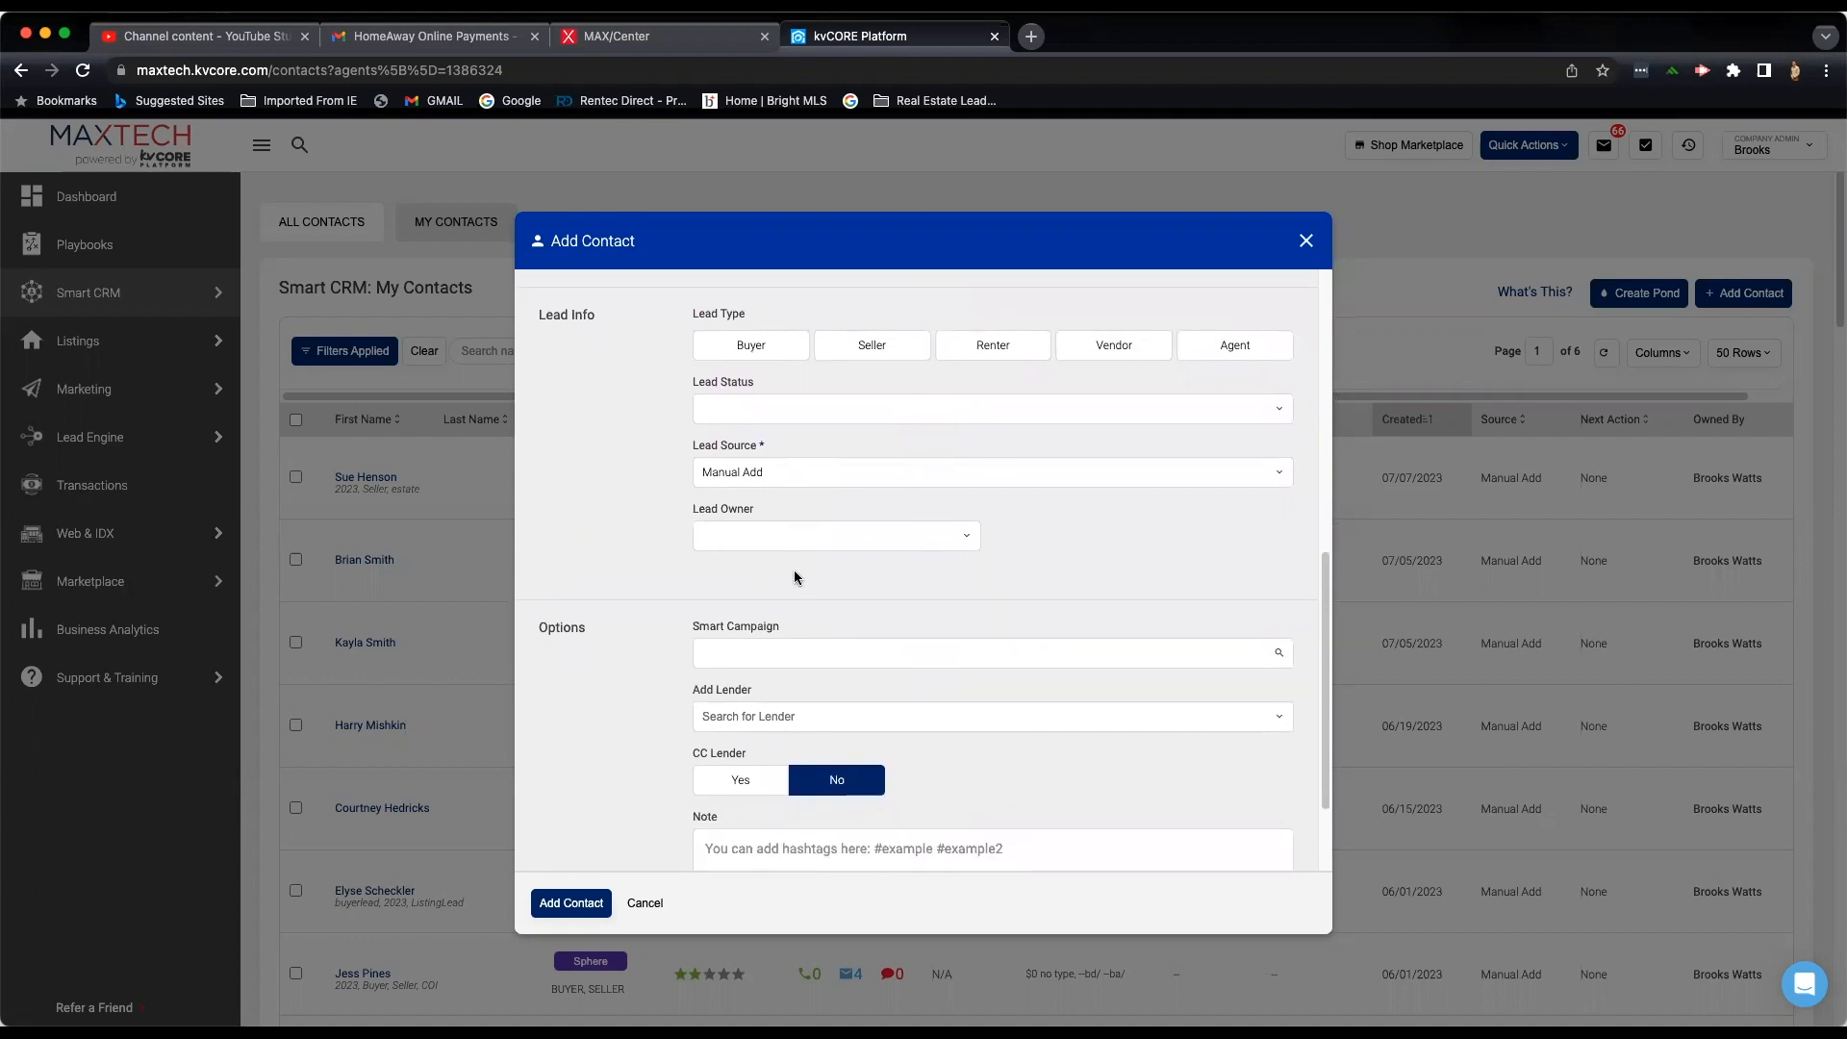
scroll(779, 678, "down", 3)
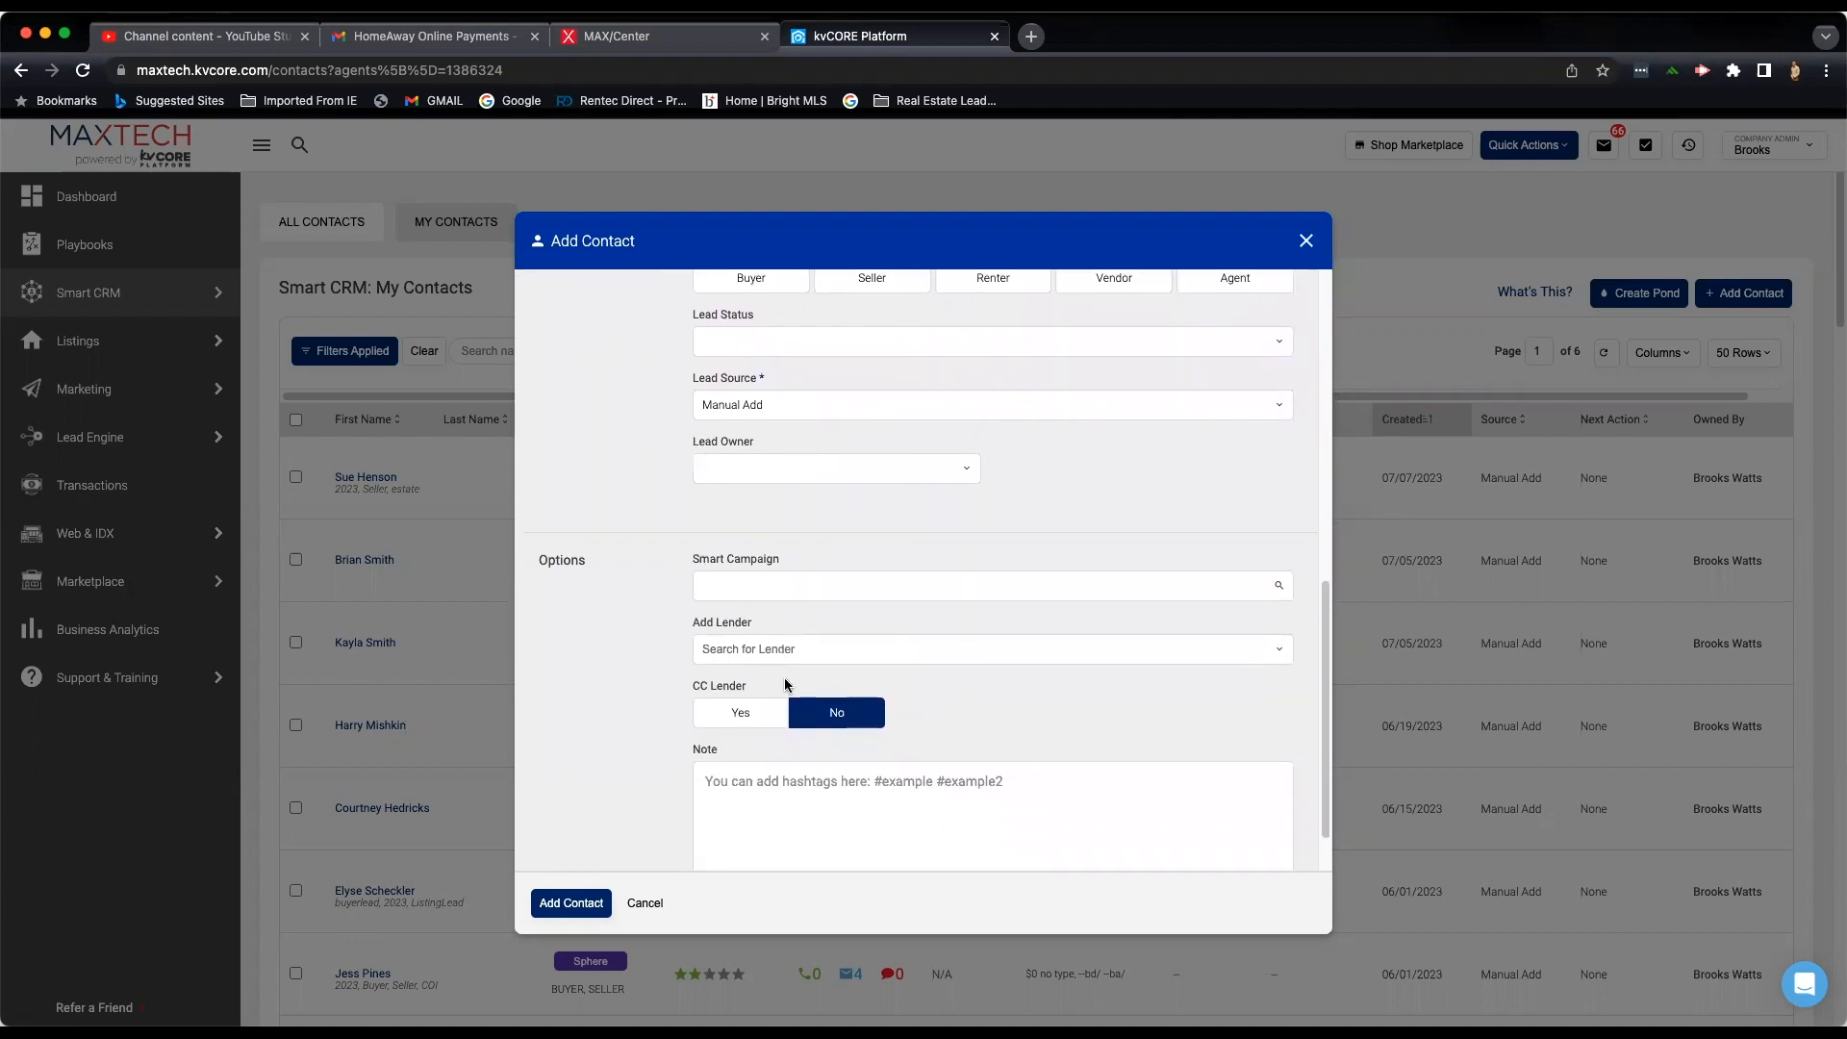
scroll(784, 678, "up", 6)
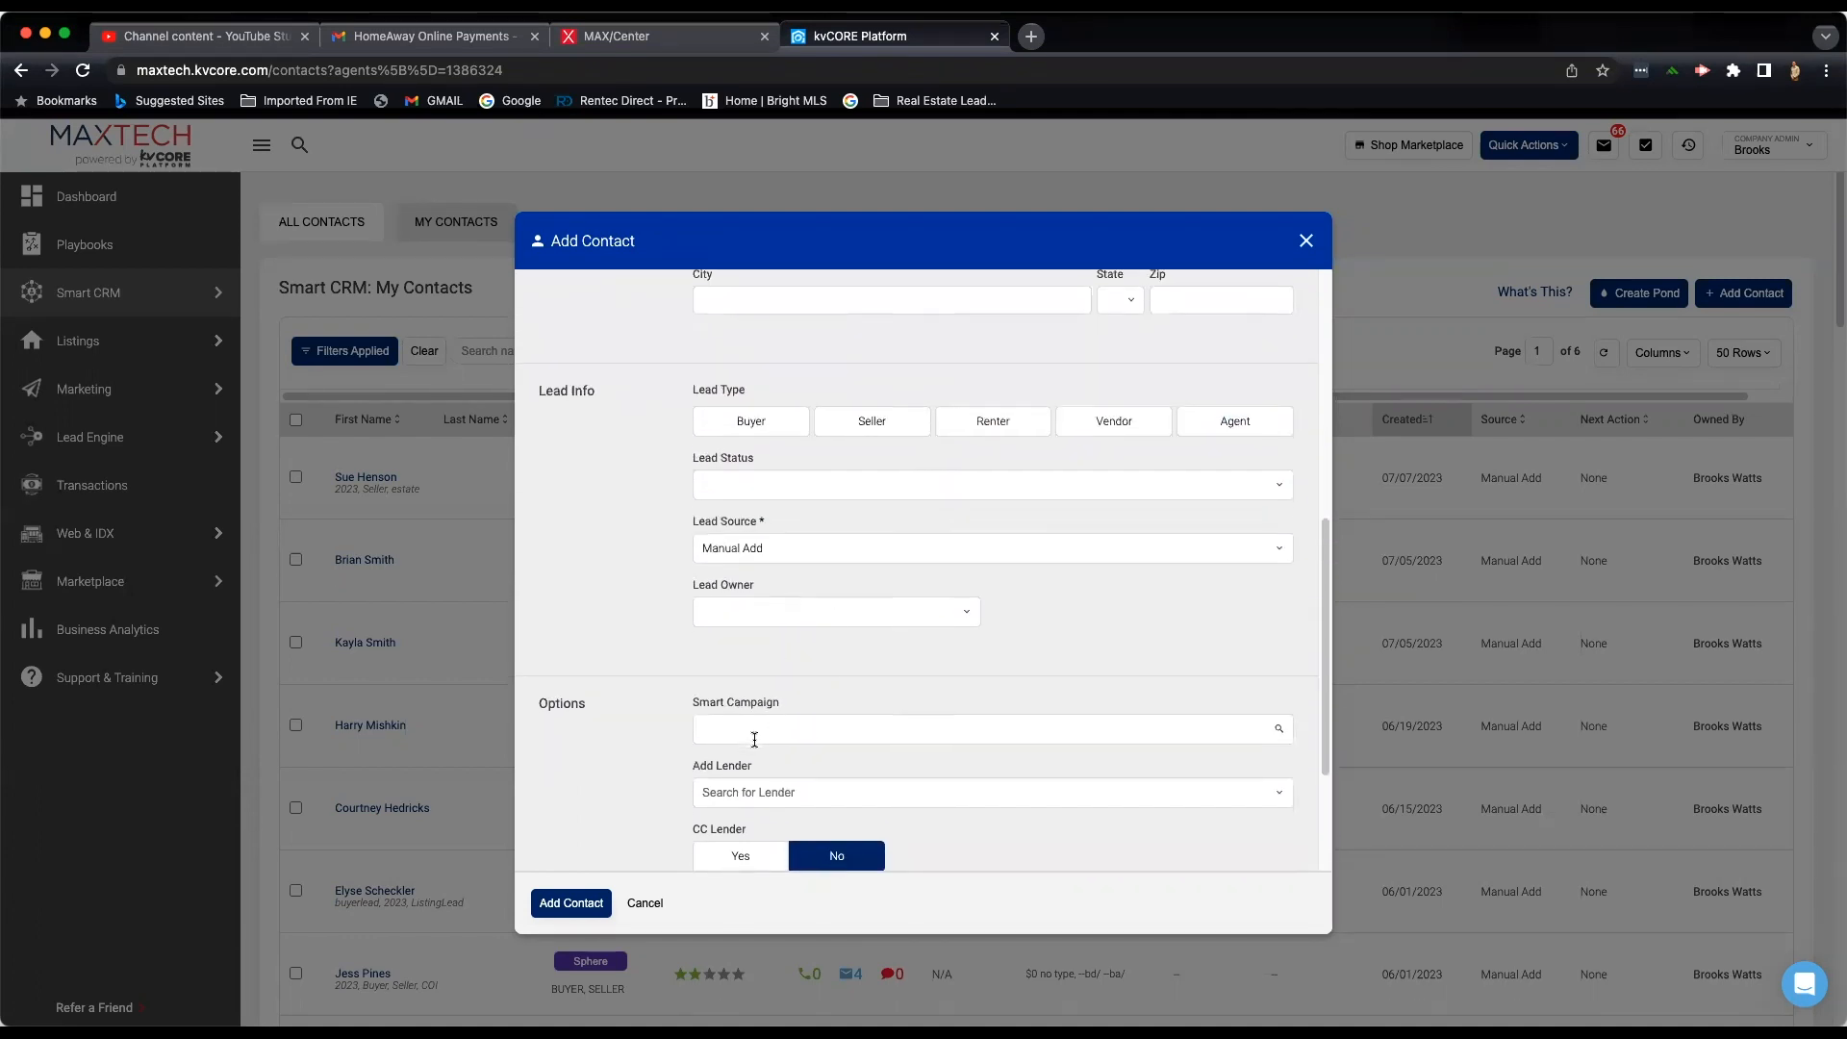
scroll(752, 737, "down", 2)
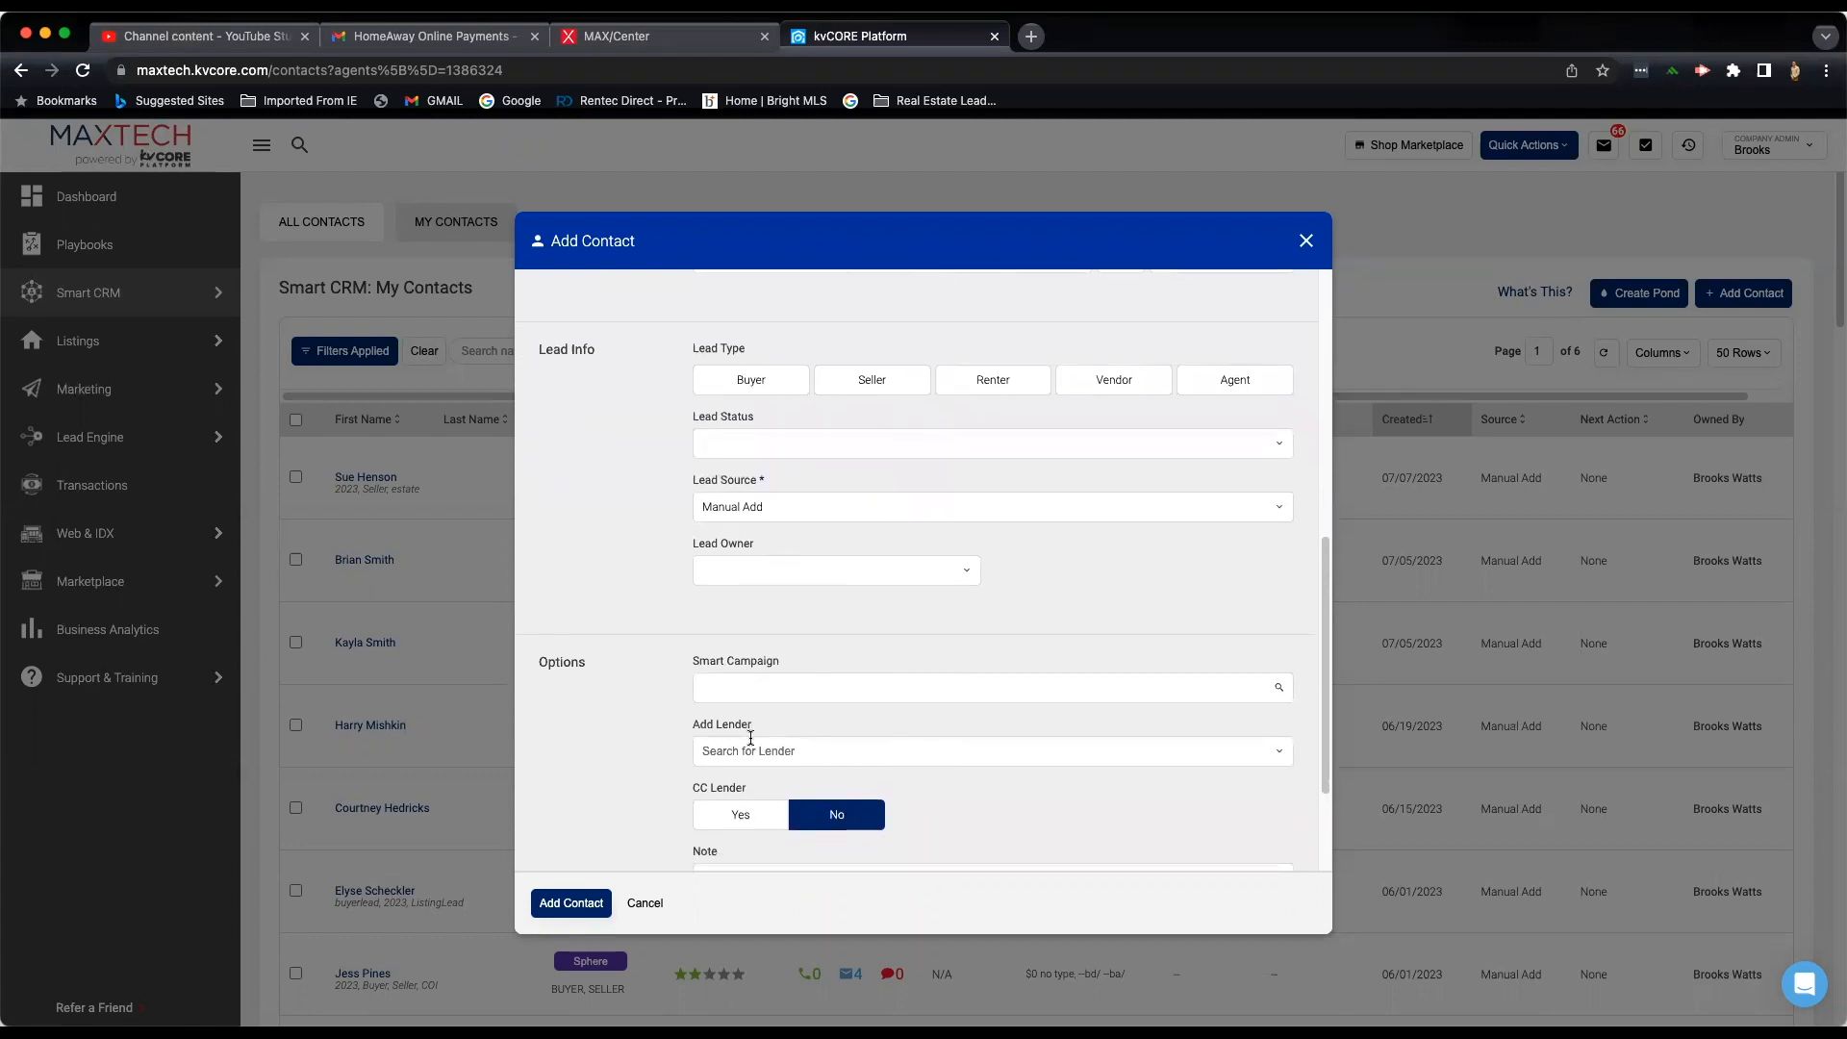
scroll(749, 737, "down", 2)
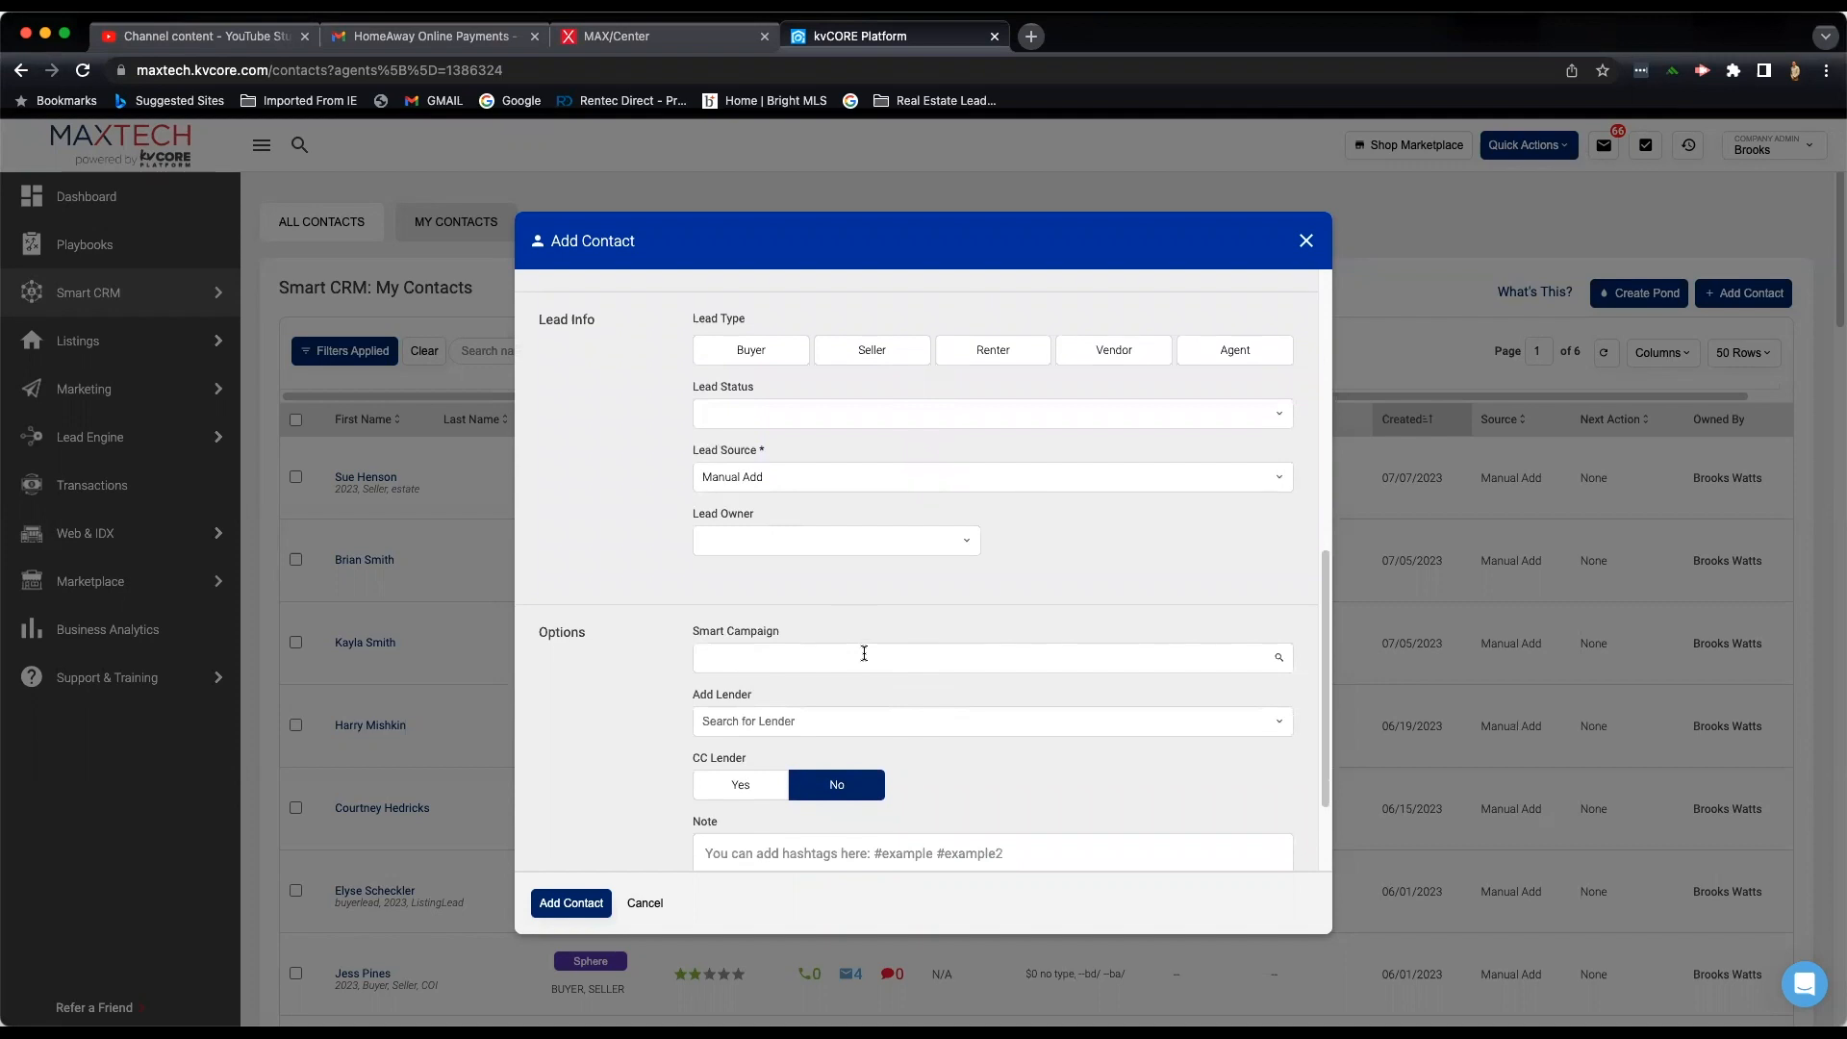
scroll(862, 653, "down", 1)
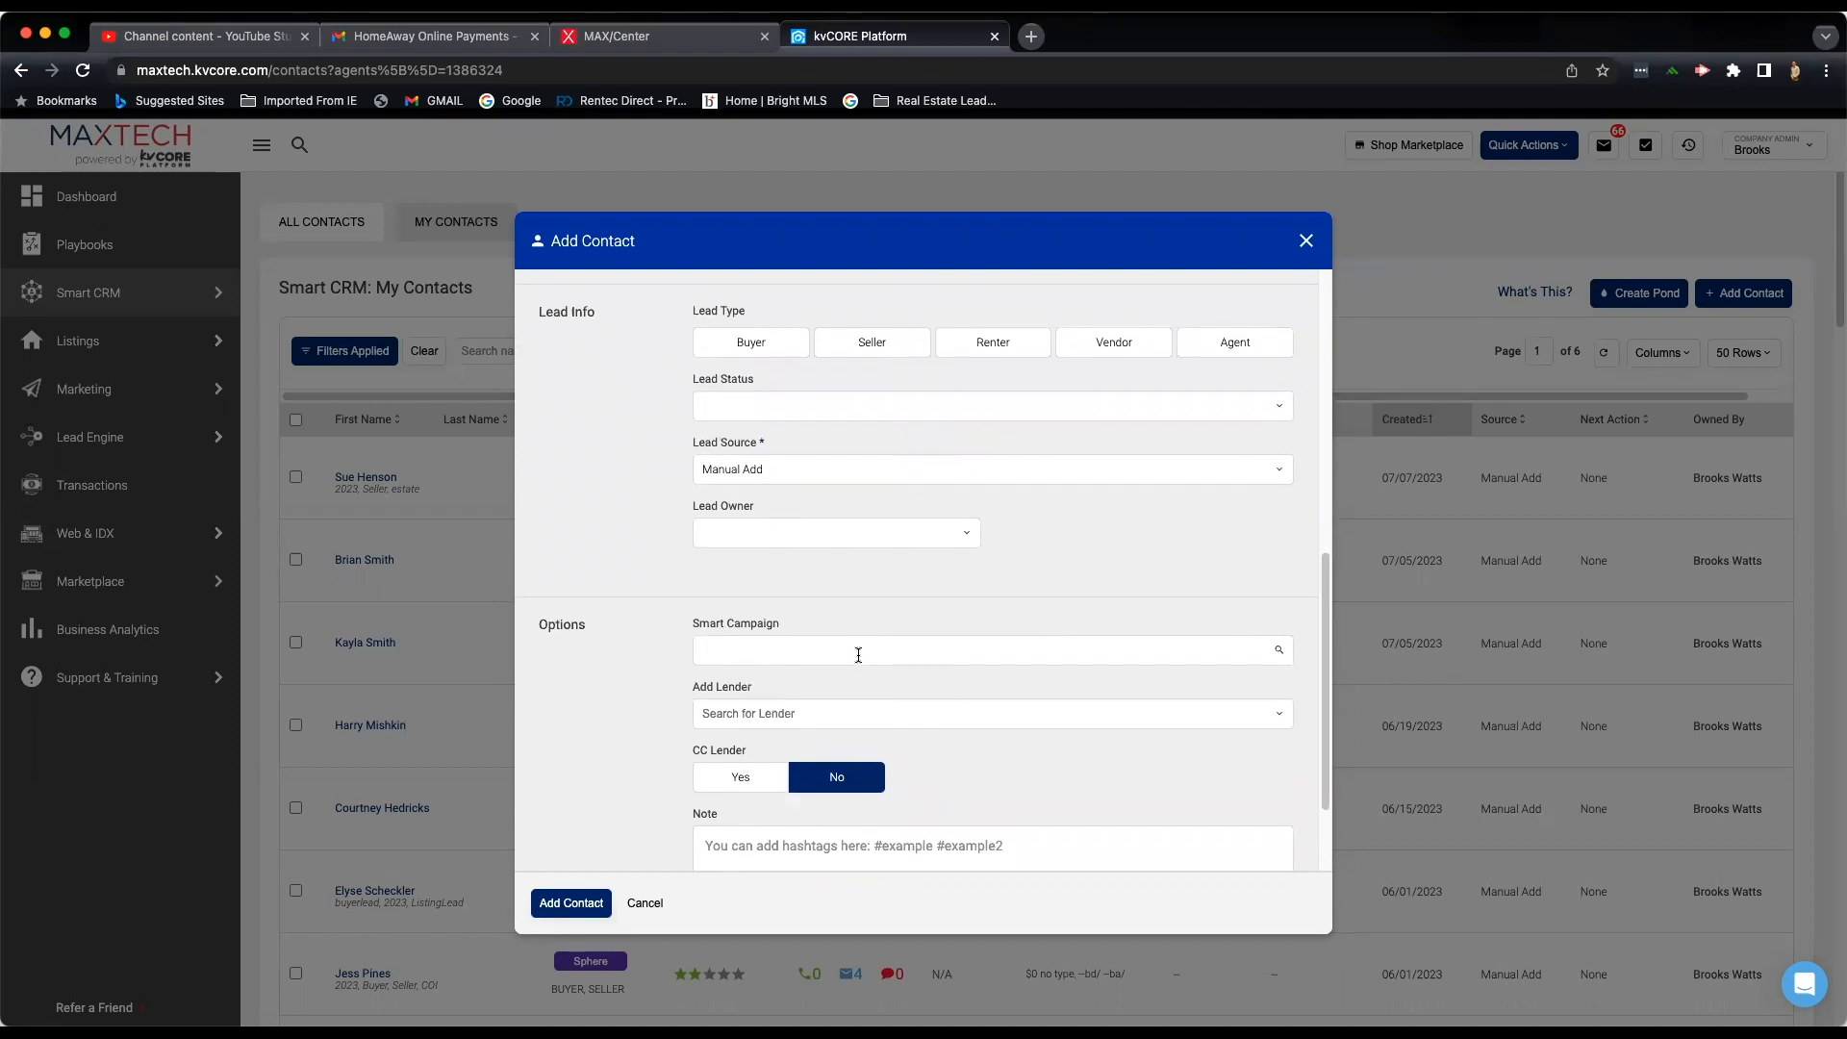
scroll(852, 655, "up", 1)
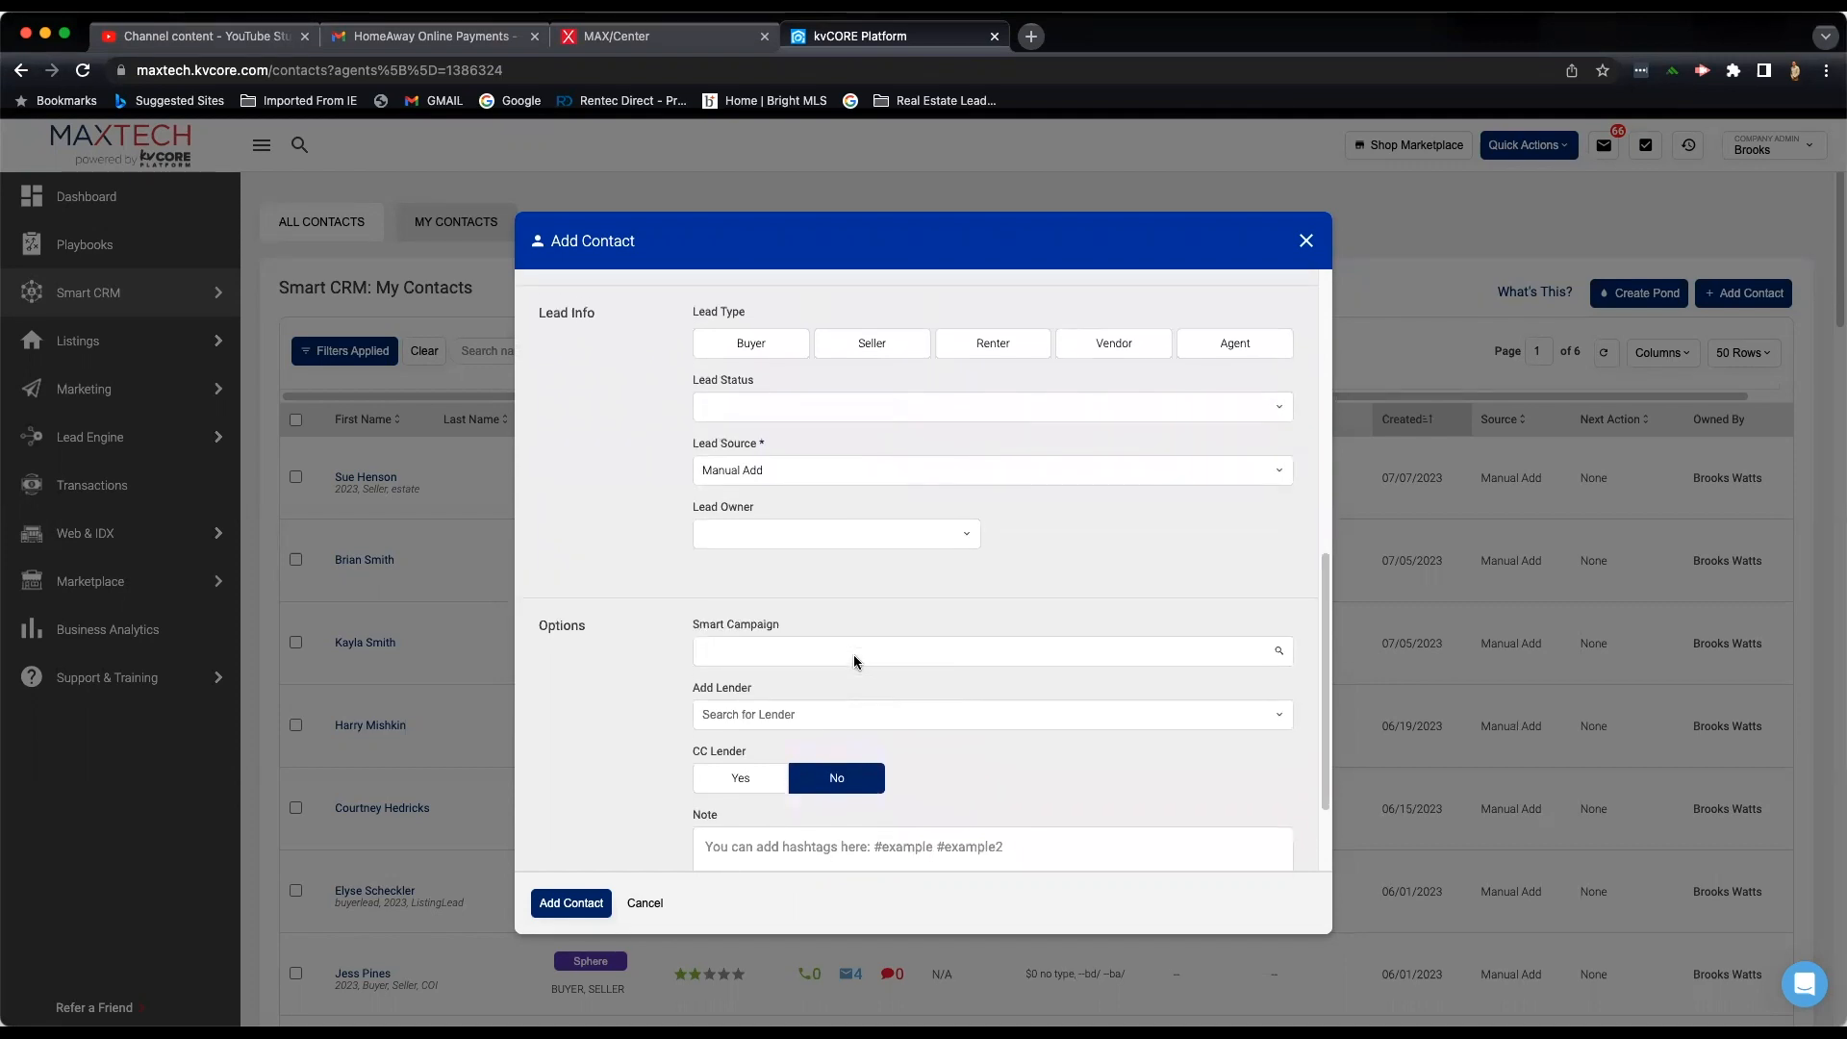
scroll(854, 657, "down", 1)
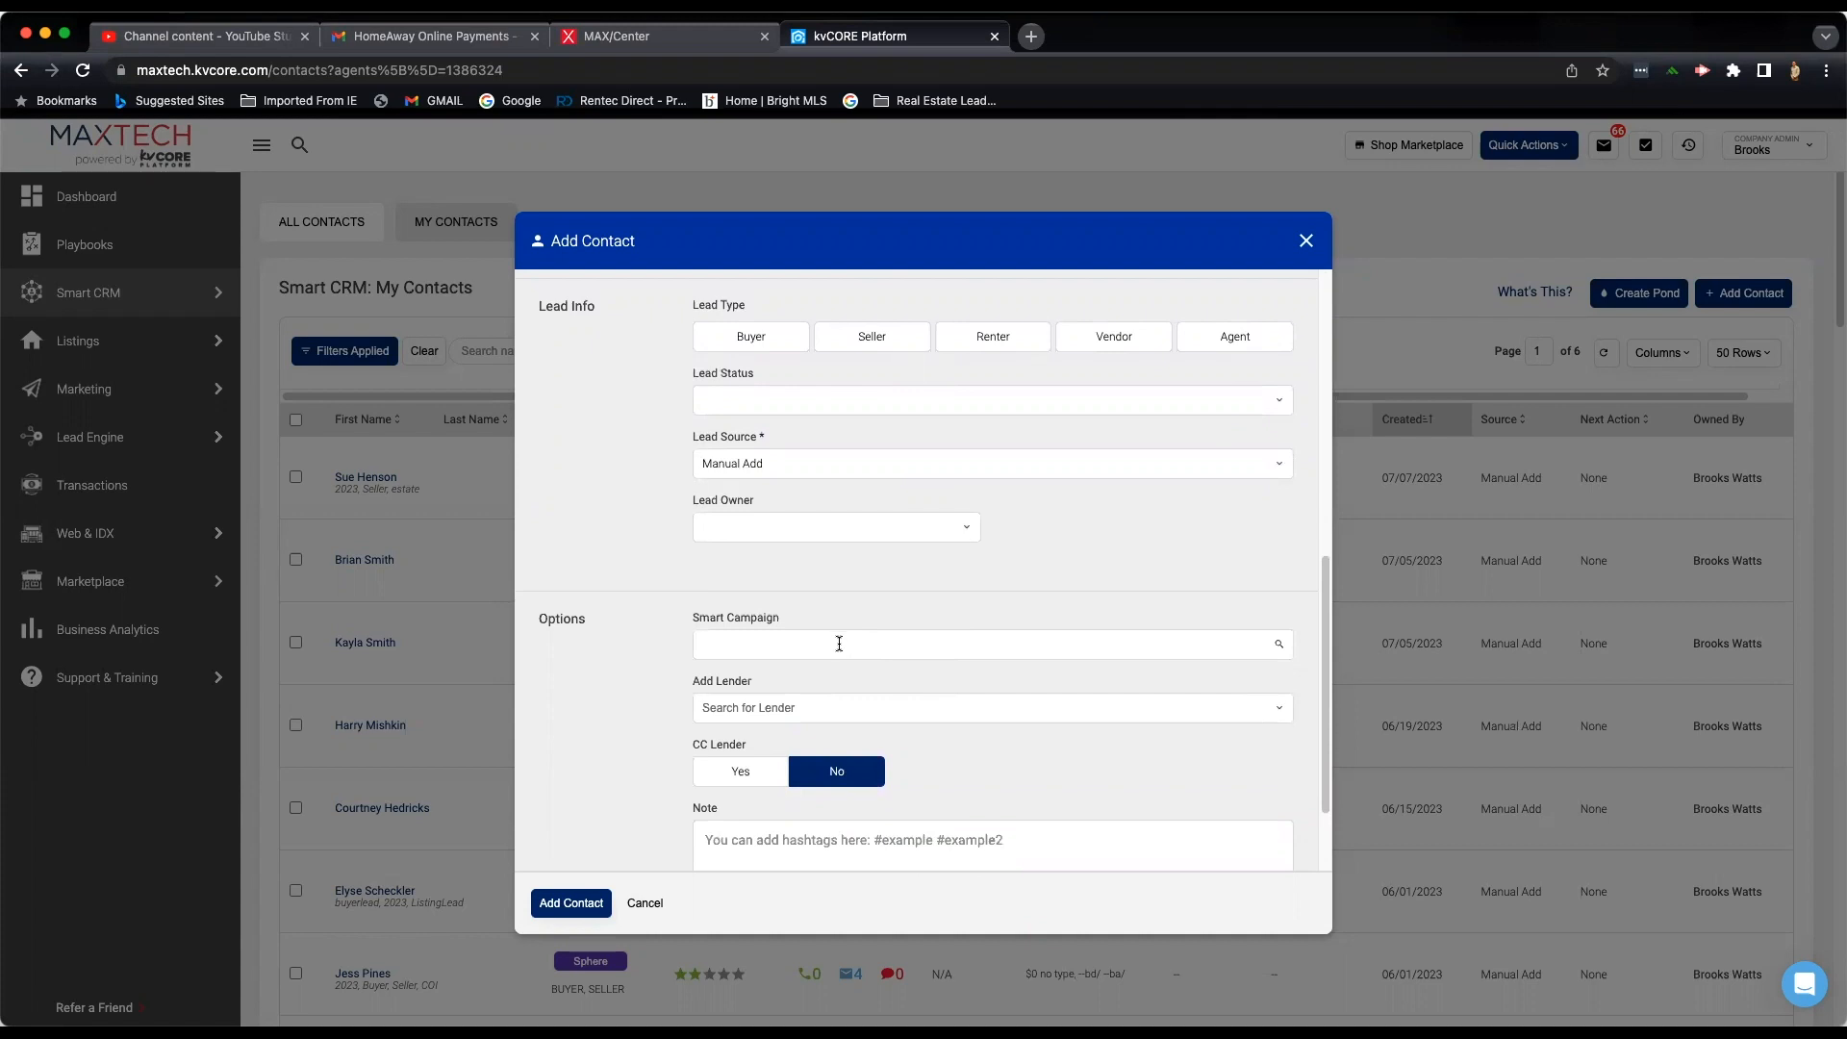
scroll(839, 637, "down", 3)
scroll(737, 696, "down", 5)
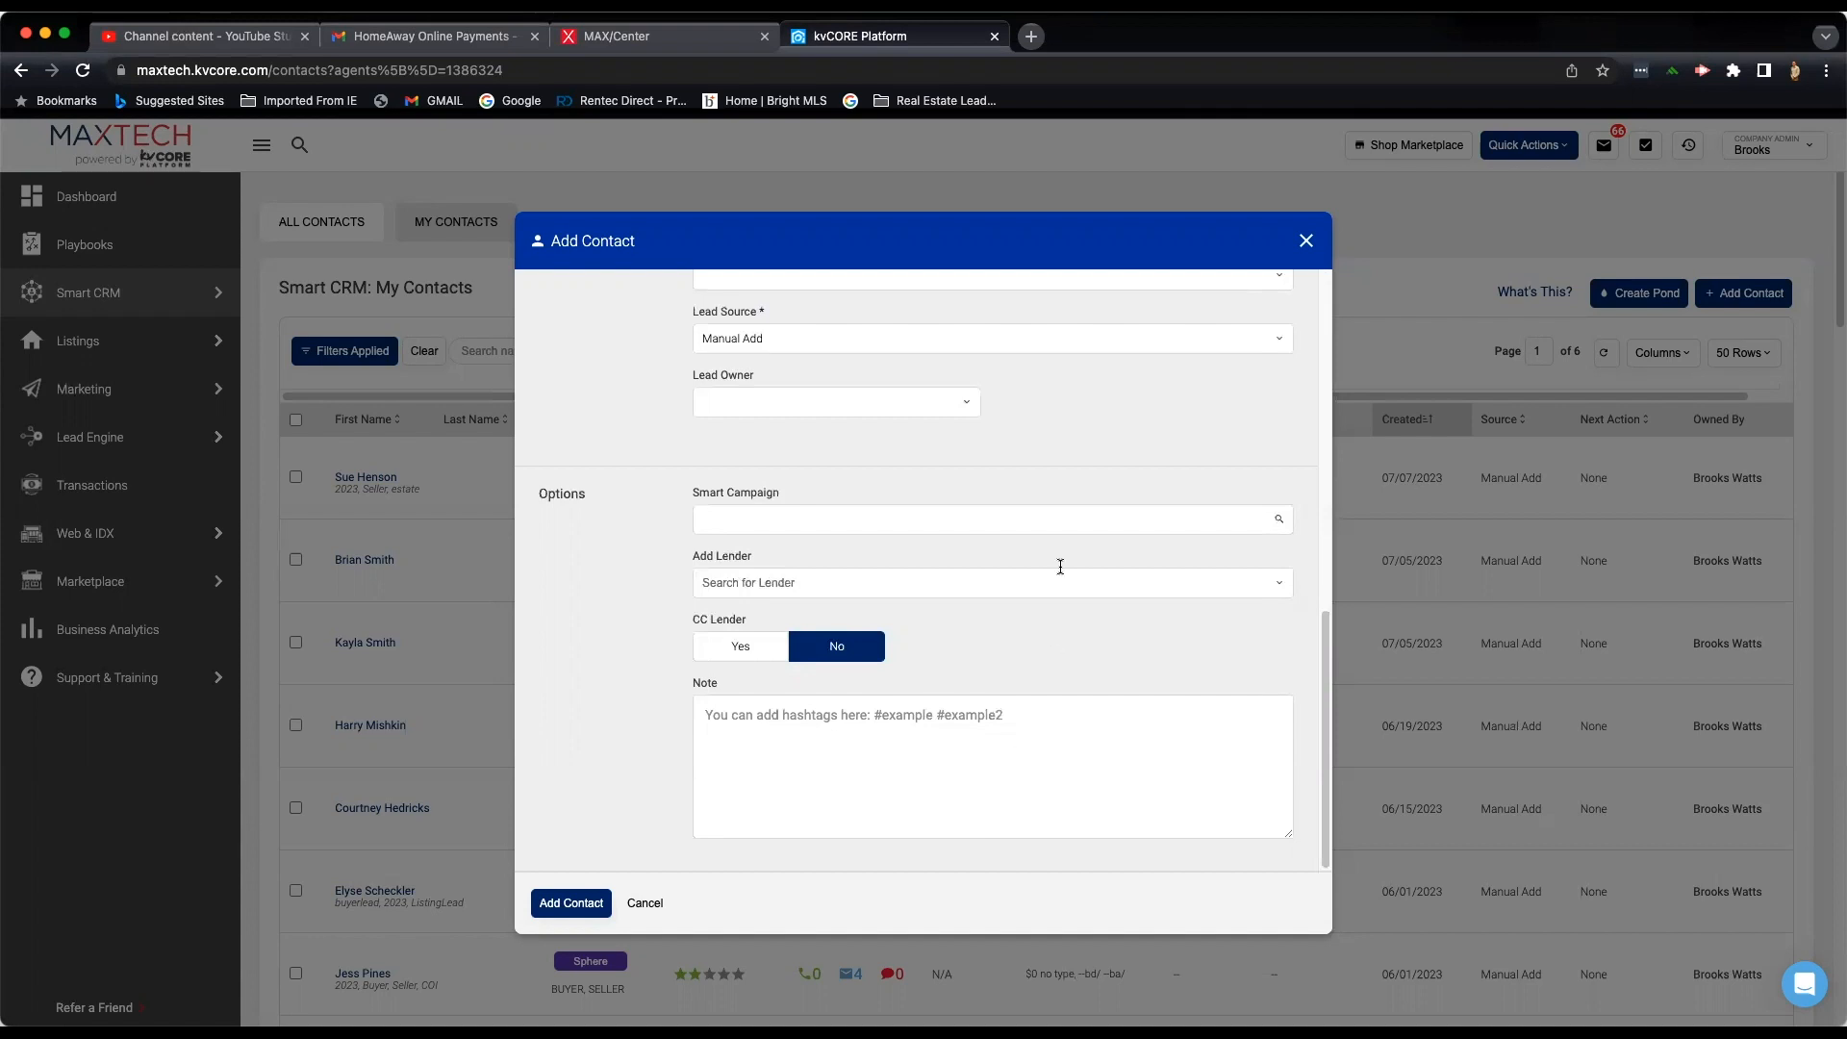
left_click(1306, 240)
Search My Contacts with a recent name search, rate the match two stars, and open its record.
left_click(523, 352)
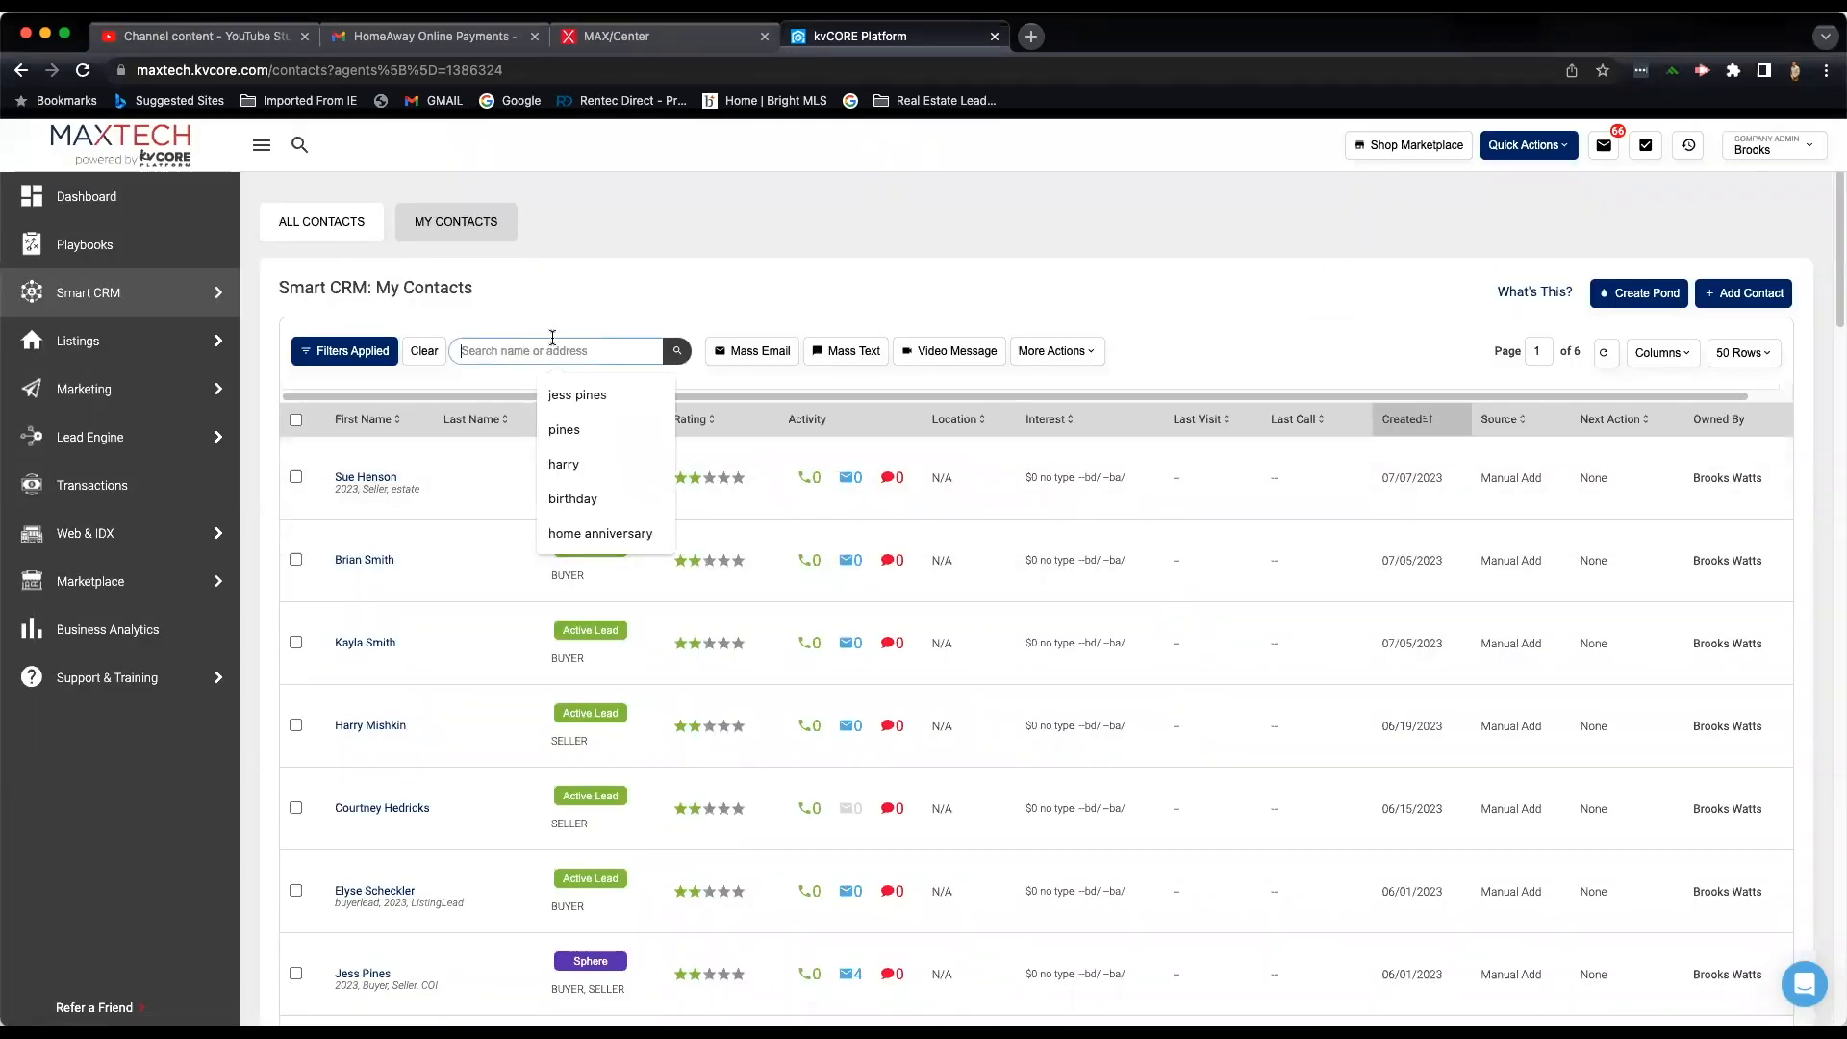
left_click(569, 394)
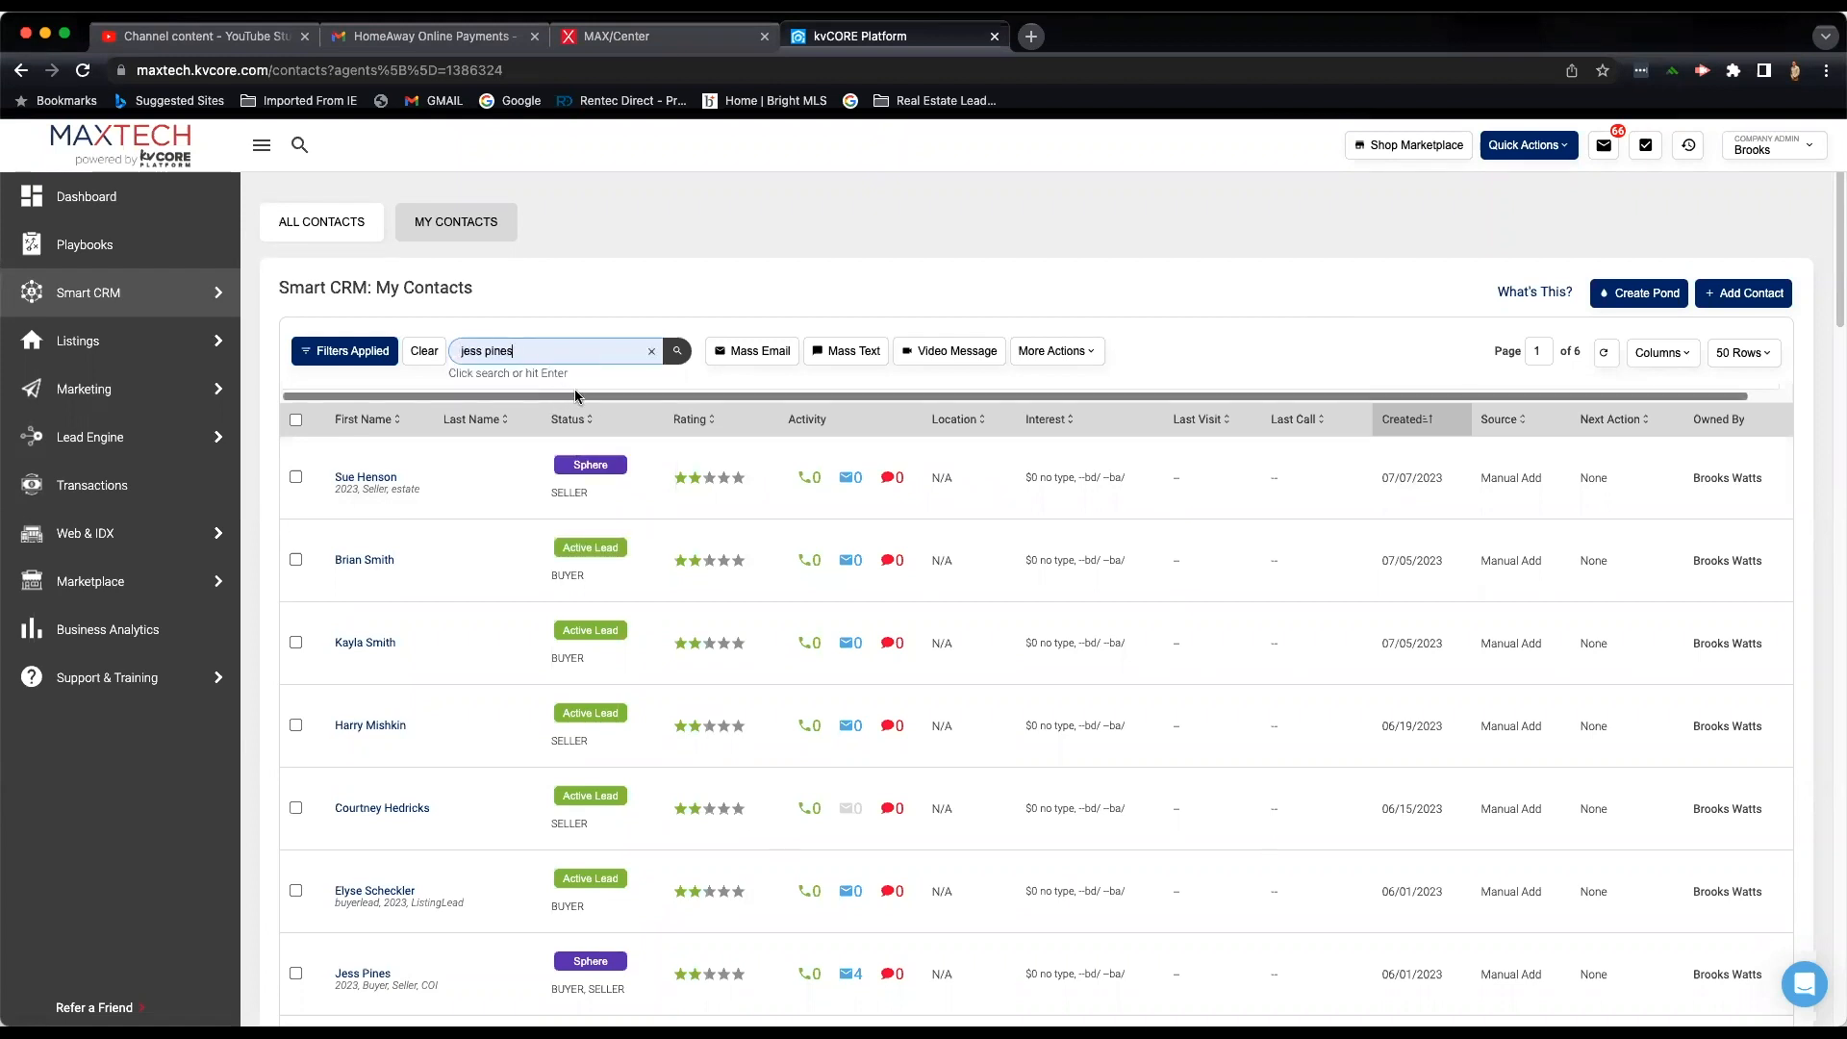
left_click(678, 352)
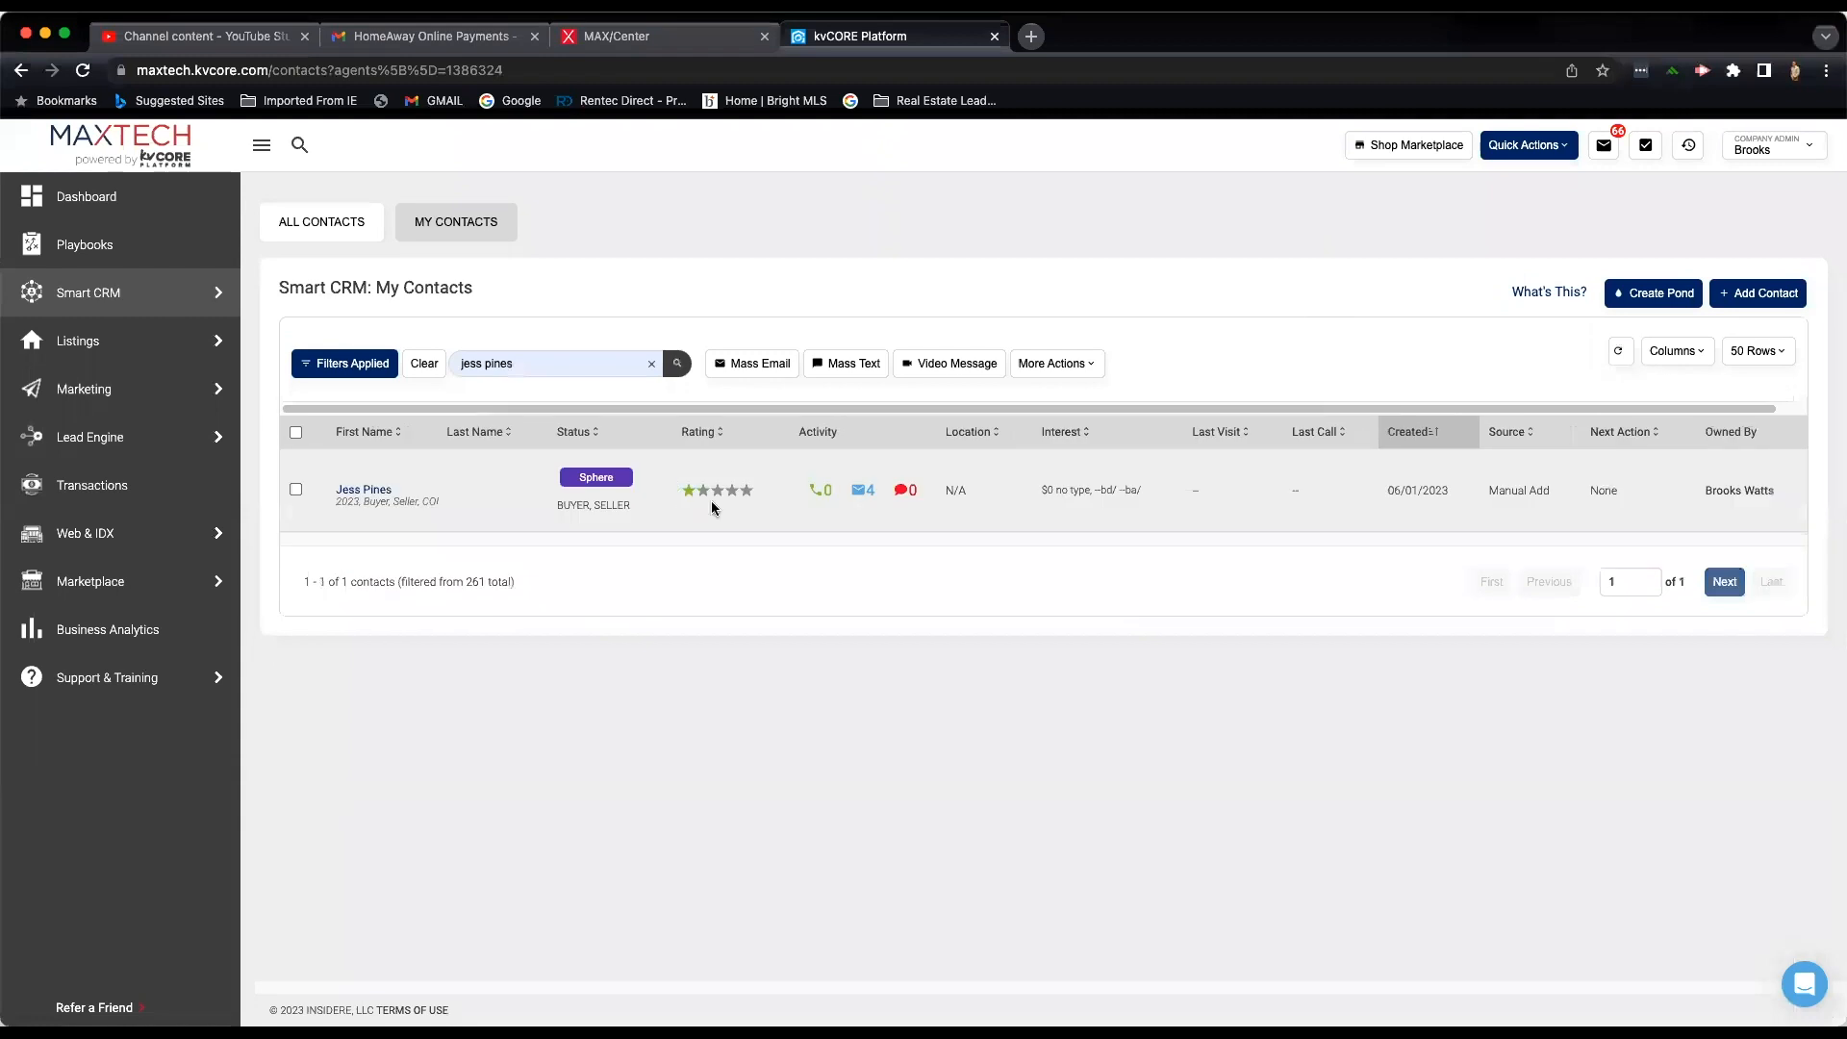
left_click(707, 493)
left_click(361, 490)
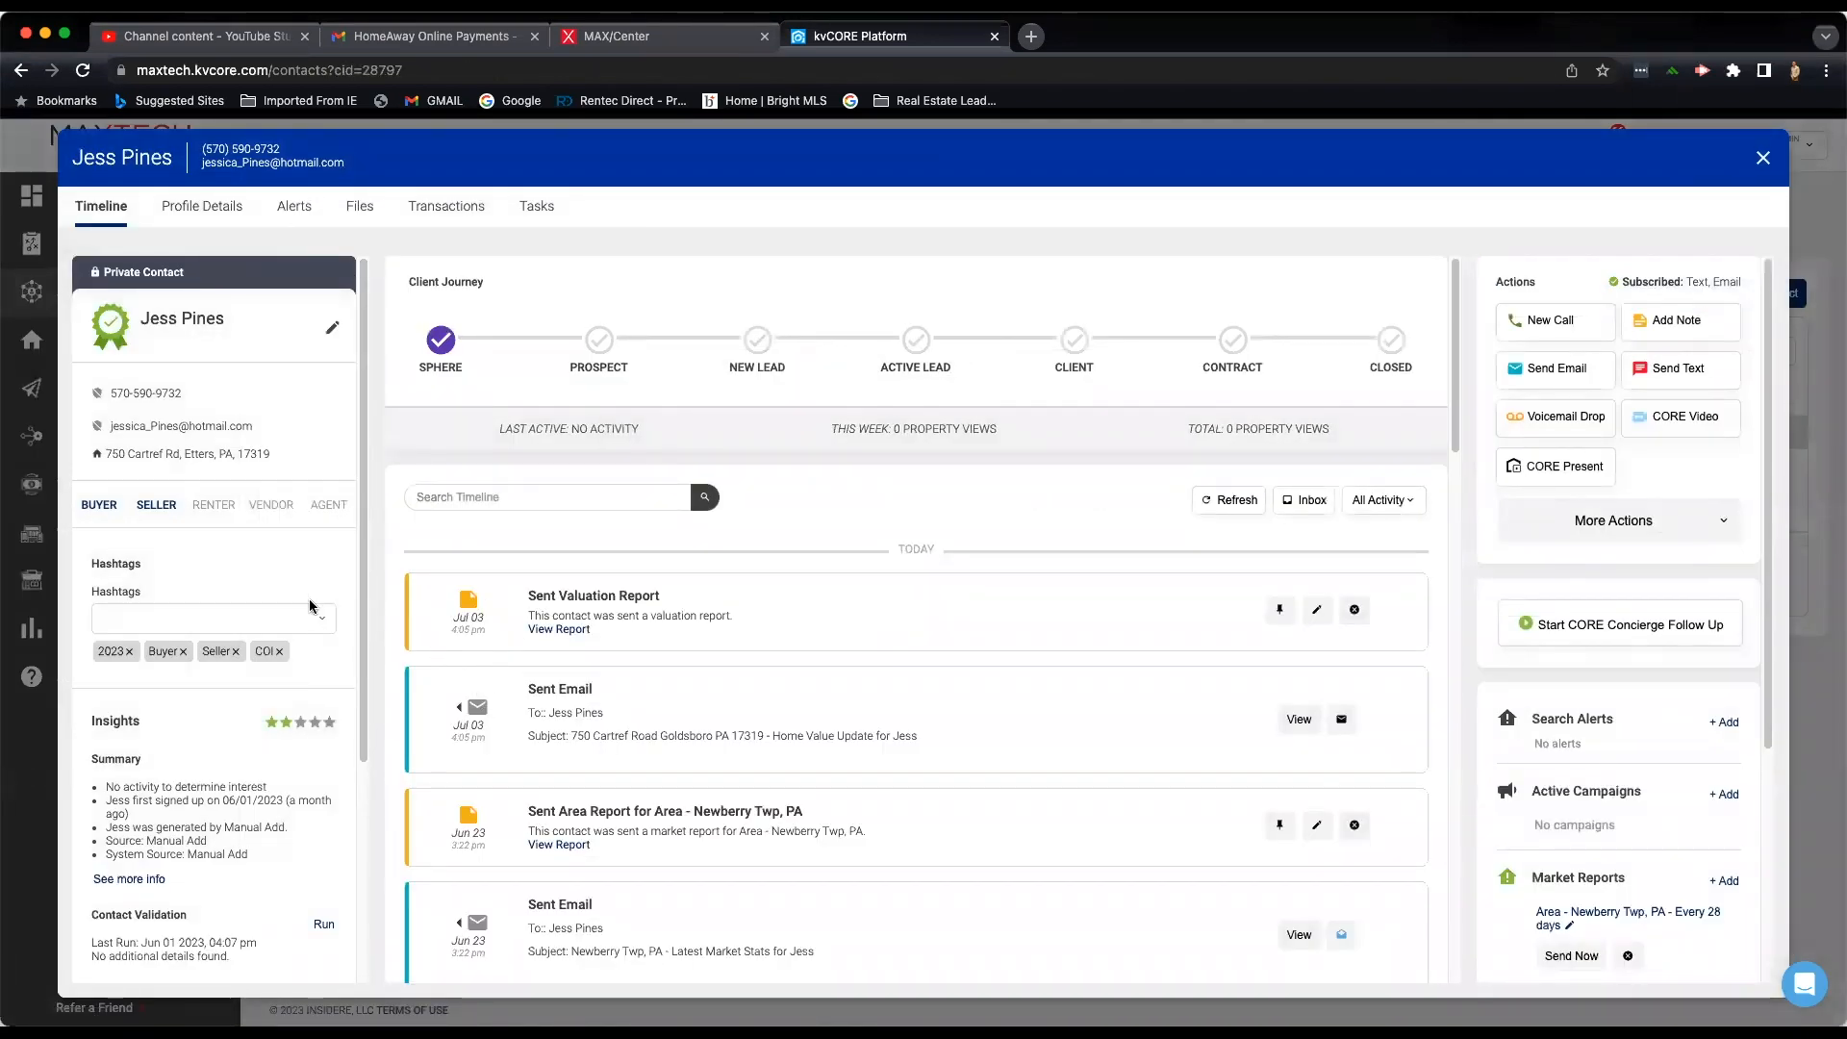
scroll(309, 604, "down", 1)
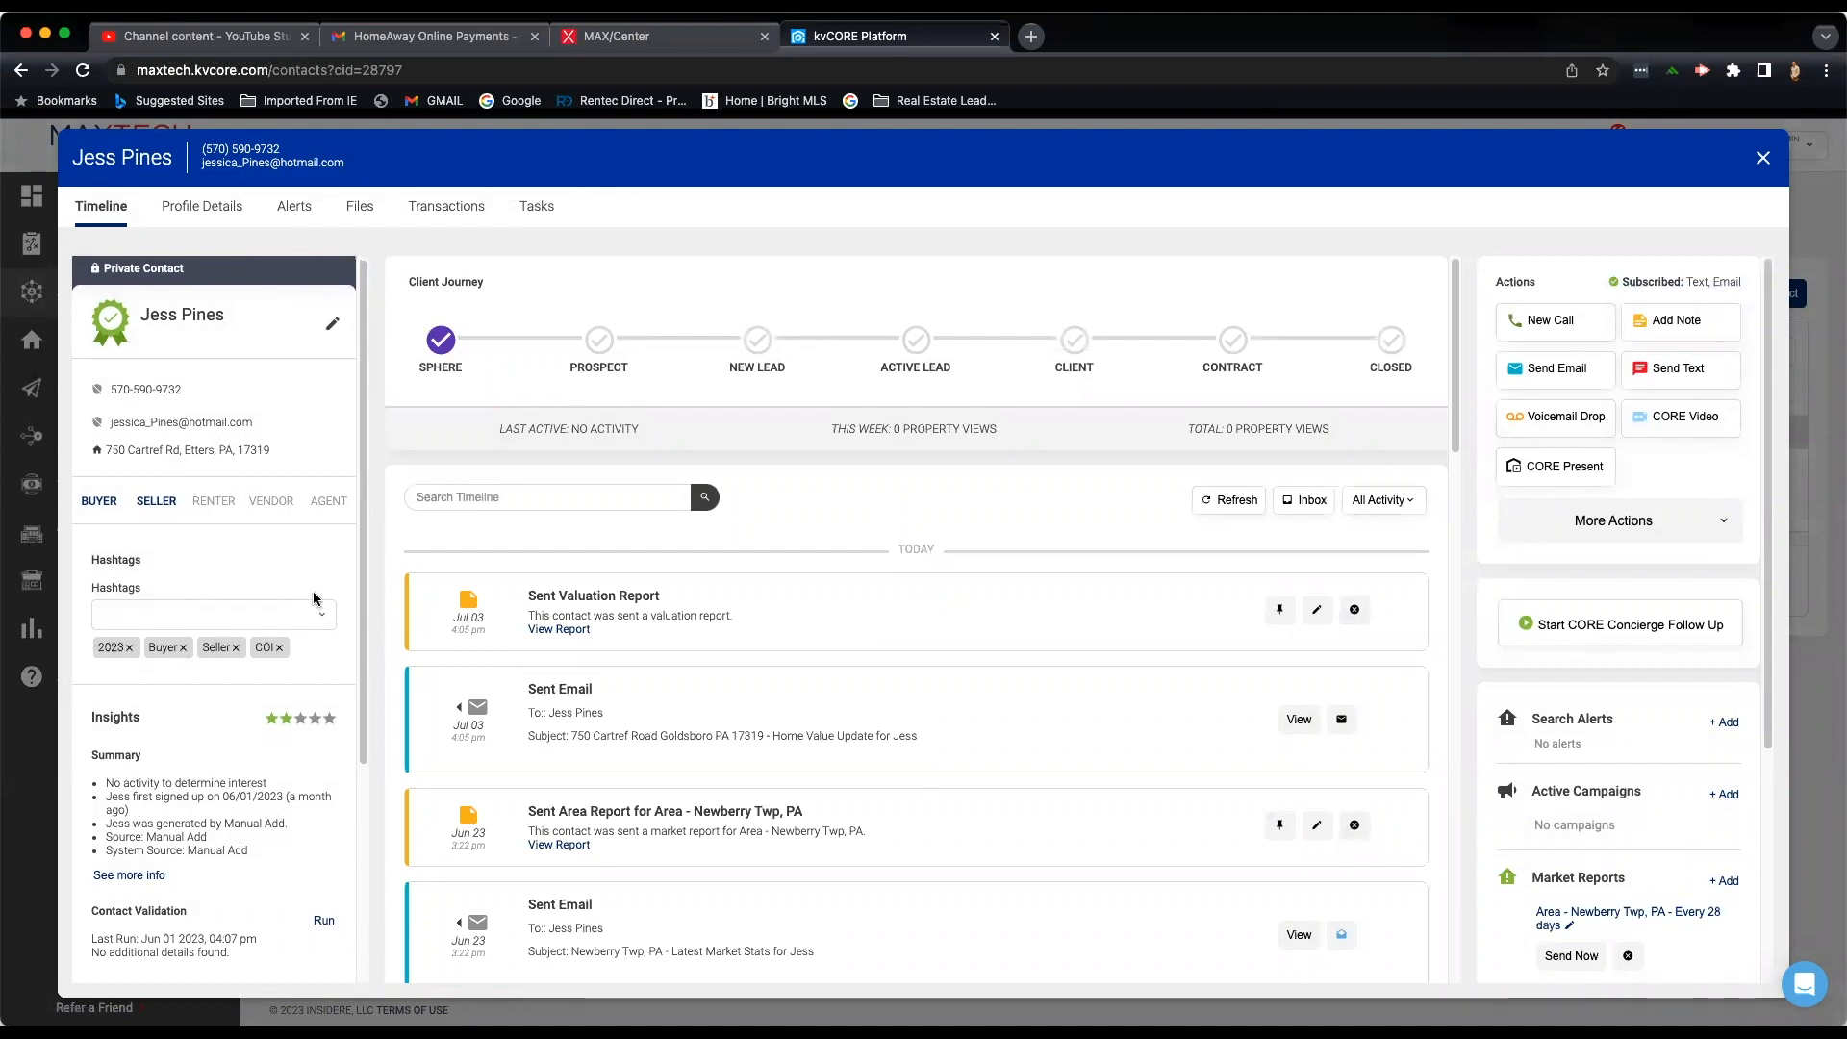
scroll(281, 582, "down", 1)
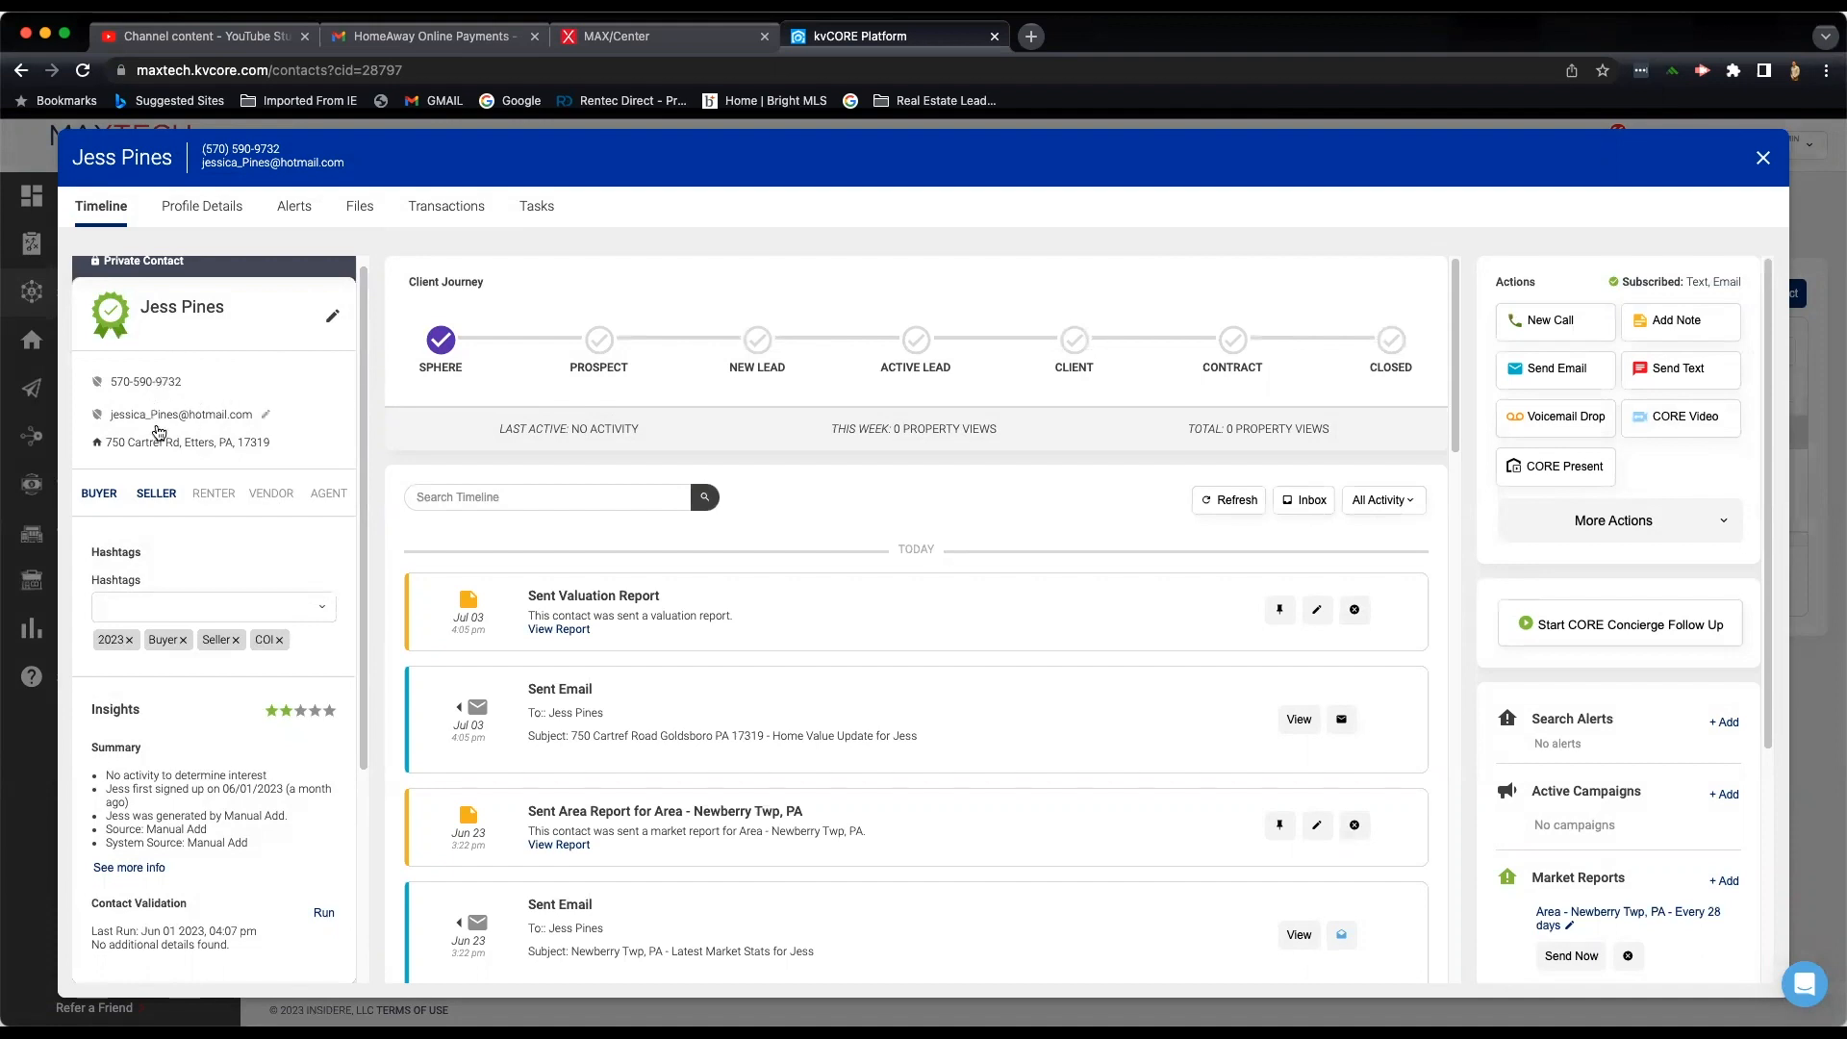
scroll(159, 433, "up", 1)
scroll(165, 474, "down", 2)
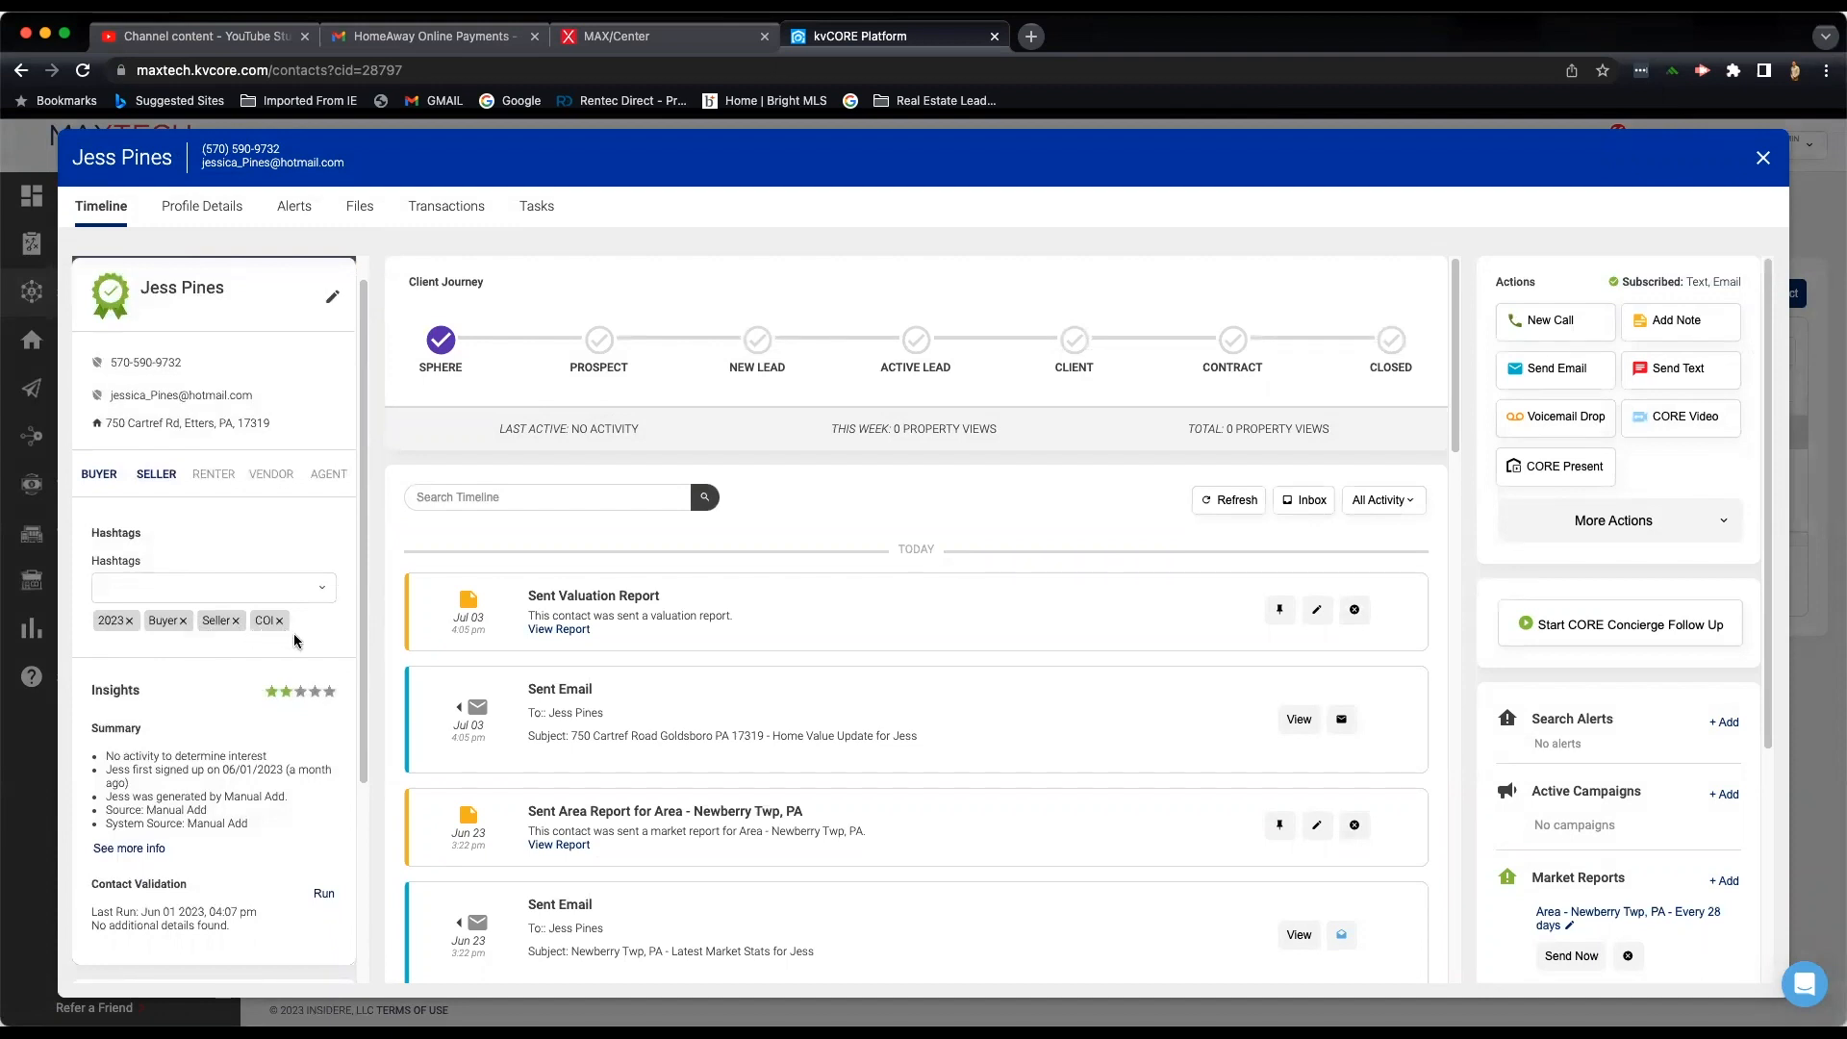
scroll(222, 702, "down", 1)
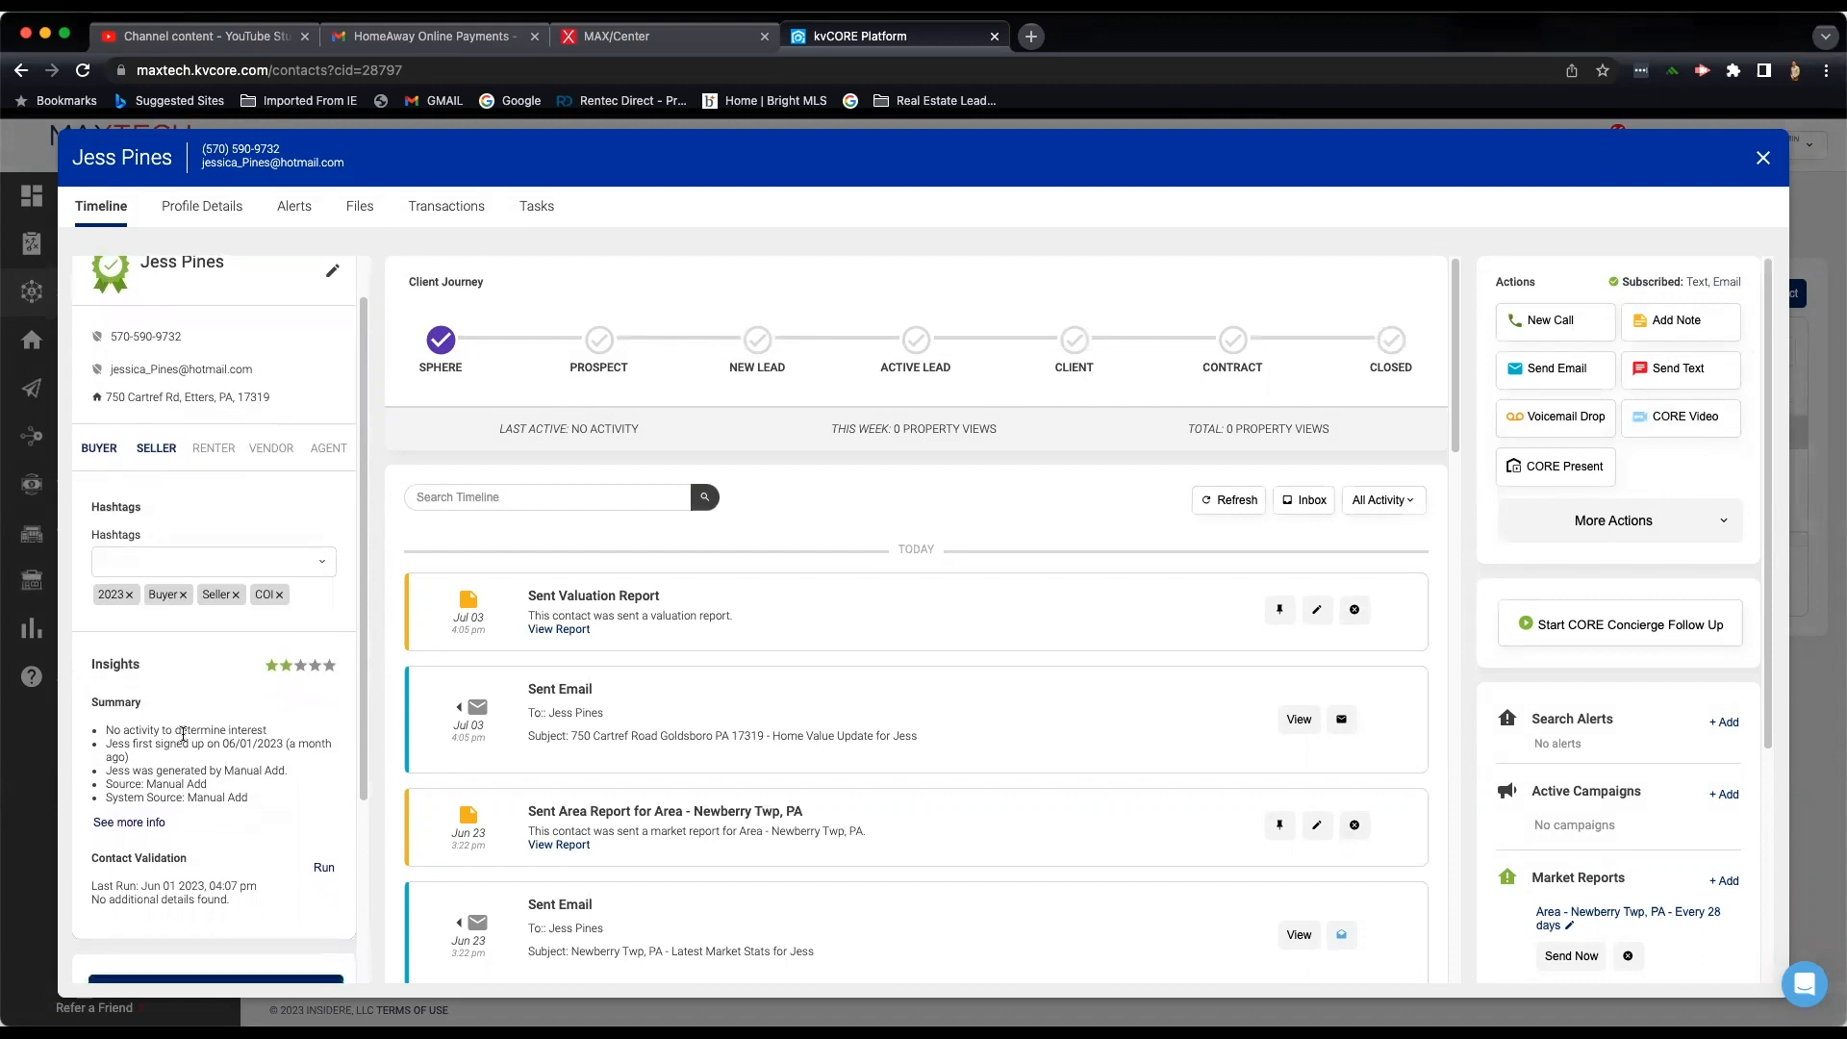
scroll(197, 731, "down", 3)
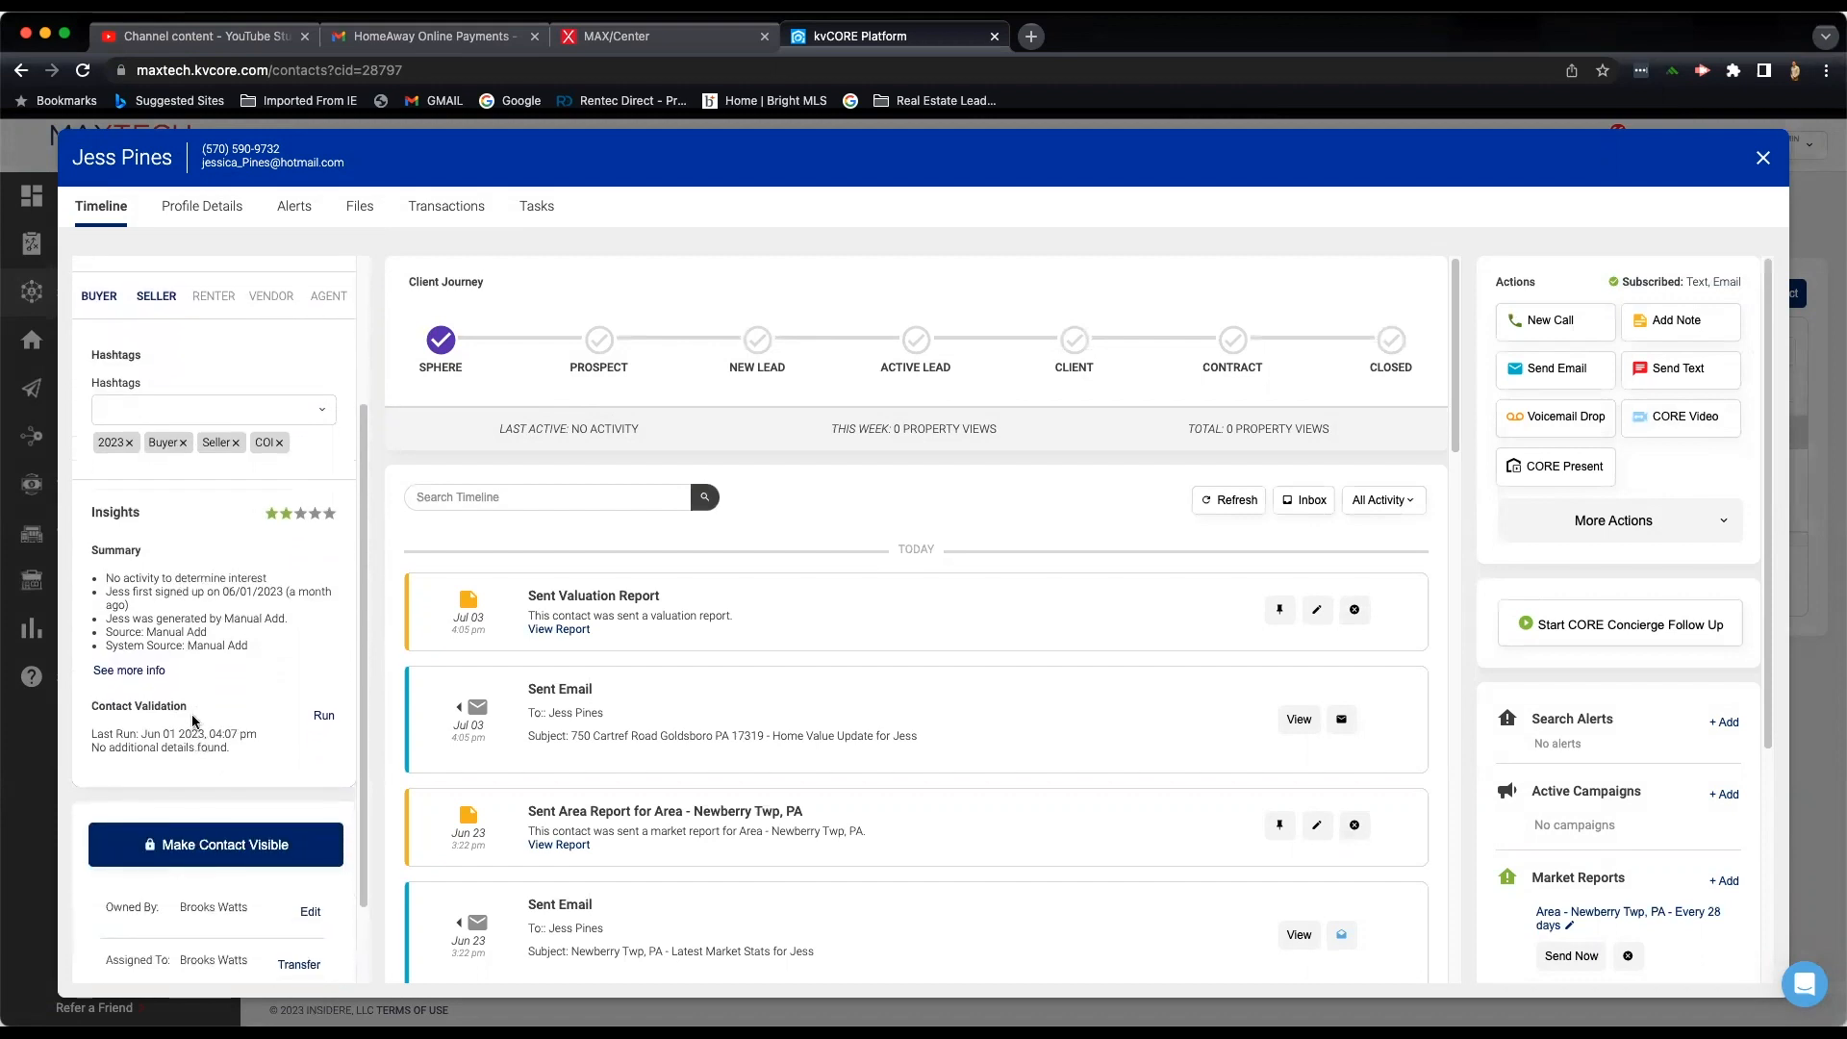
scroll(207, 741, "down", 1)
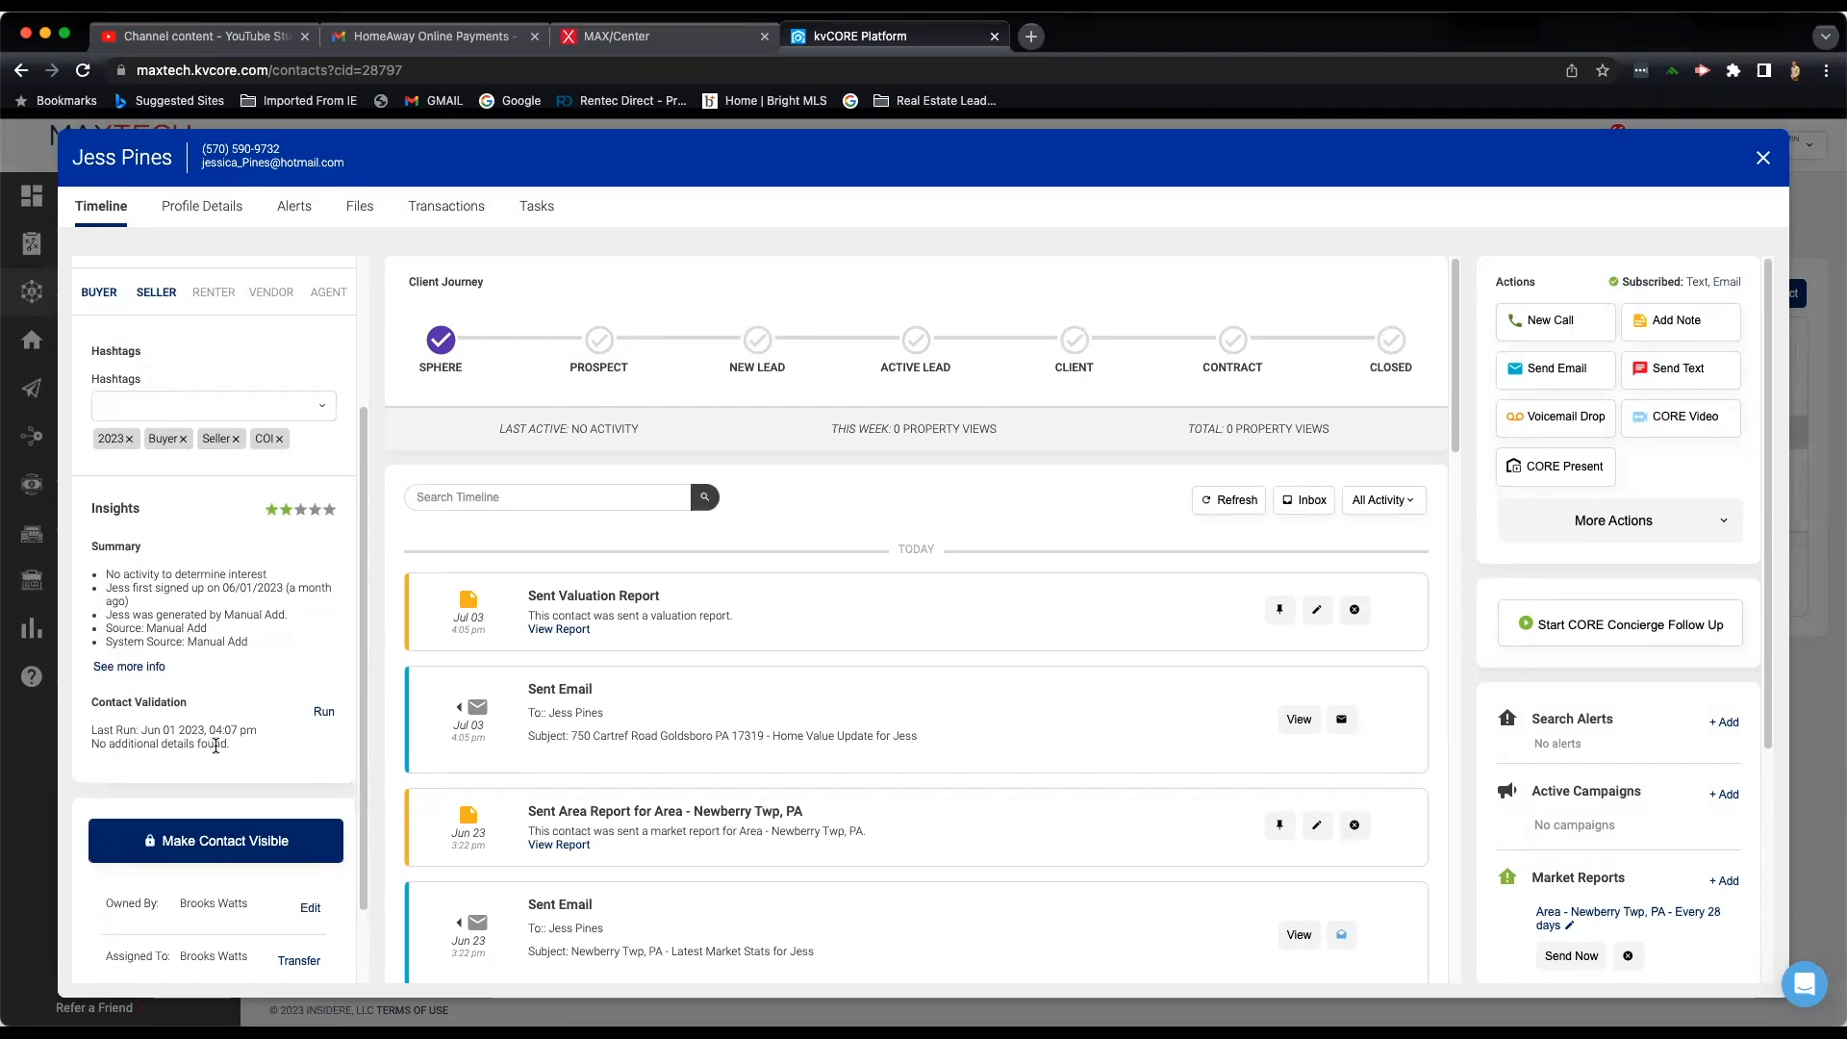
scroll(215, 745, "up", 3)
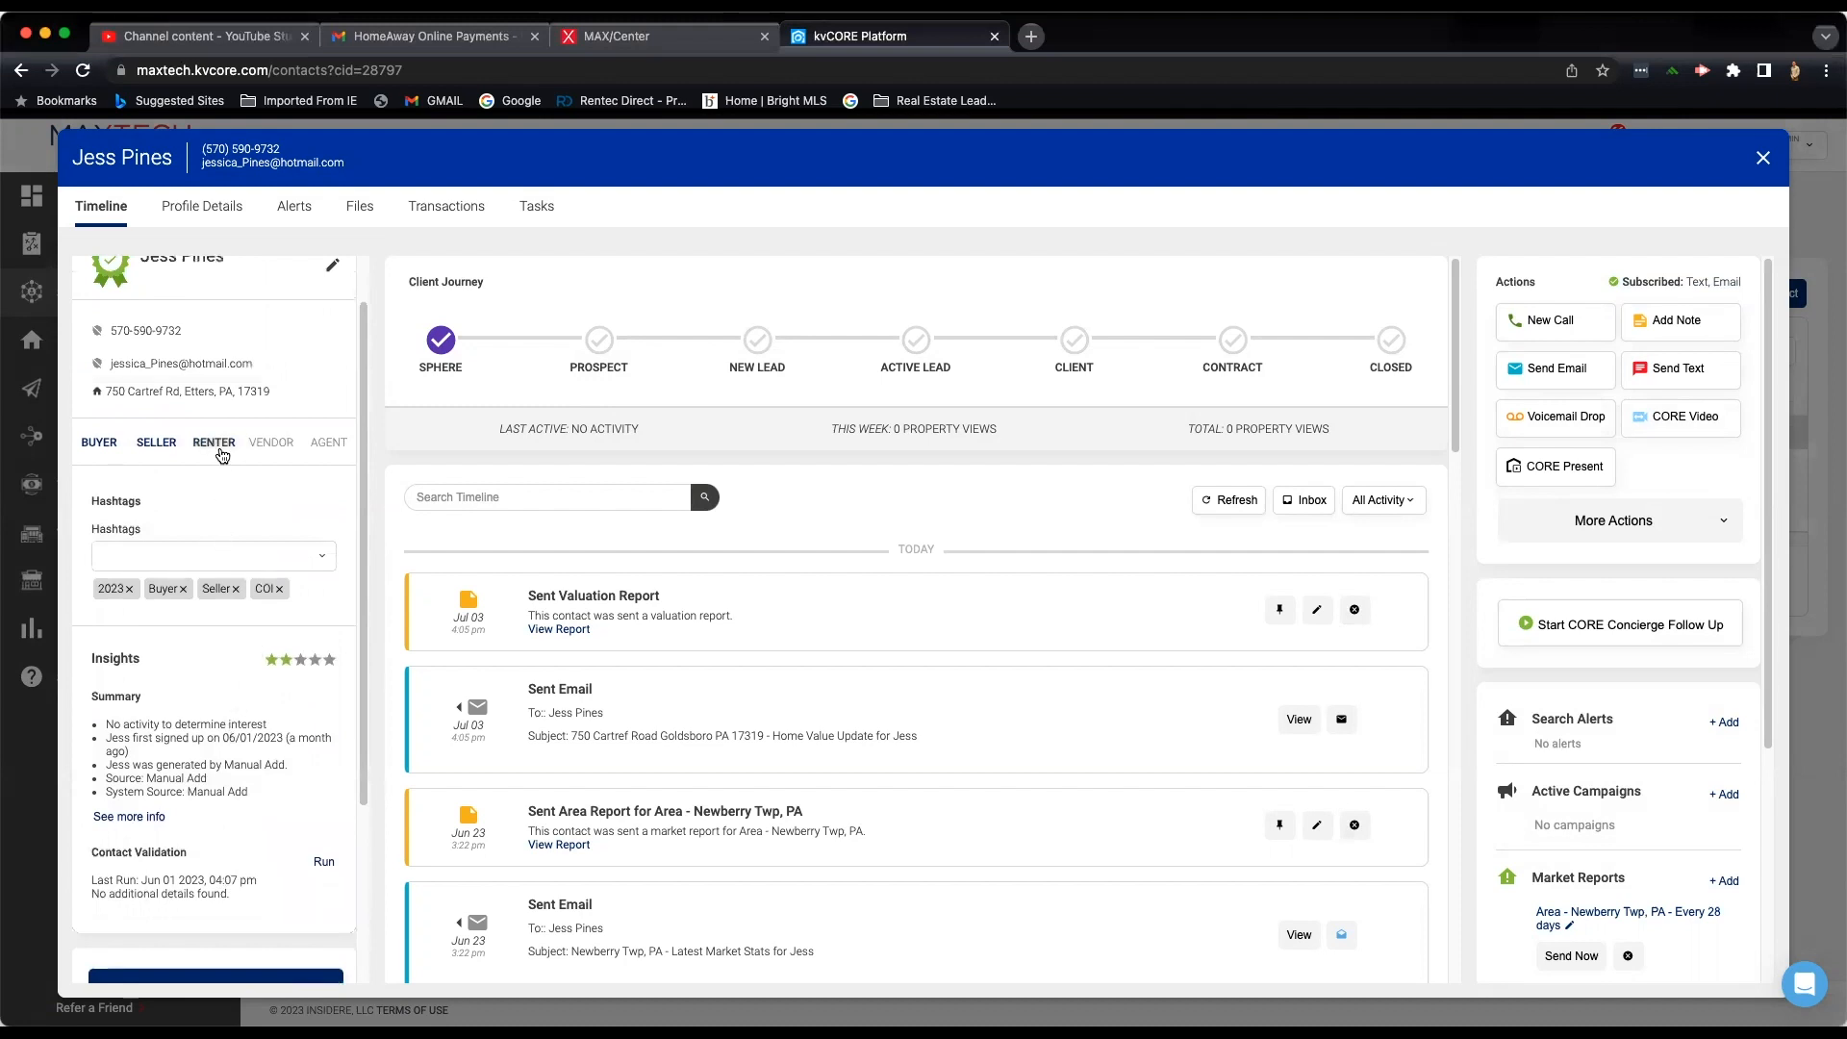
scroll(233, 566, "down", 4)
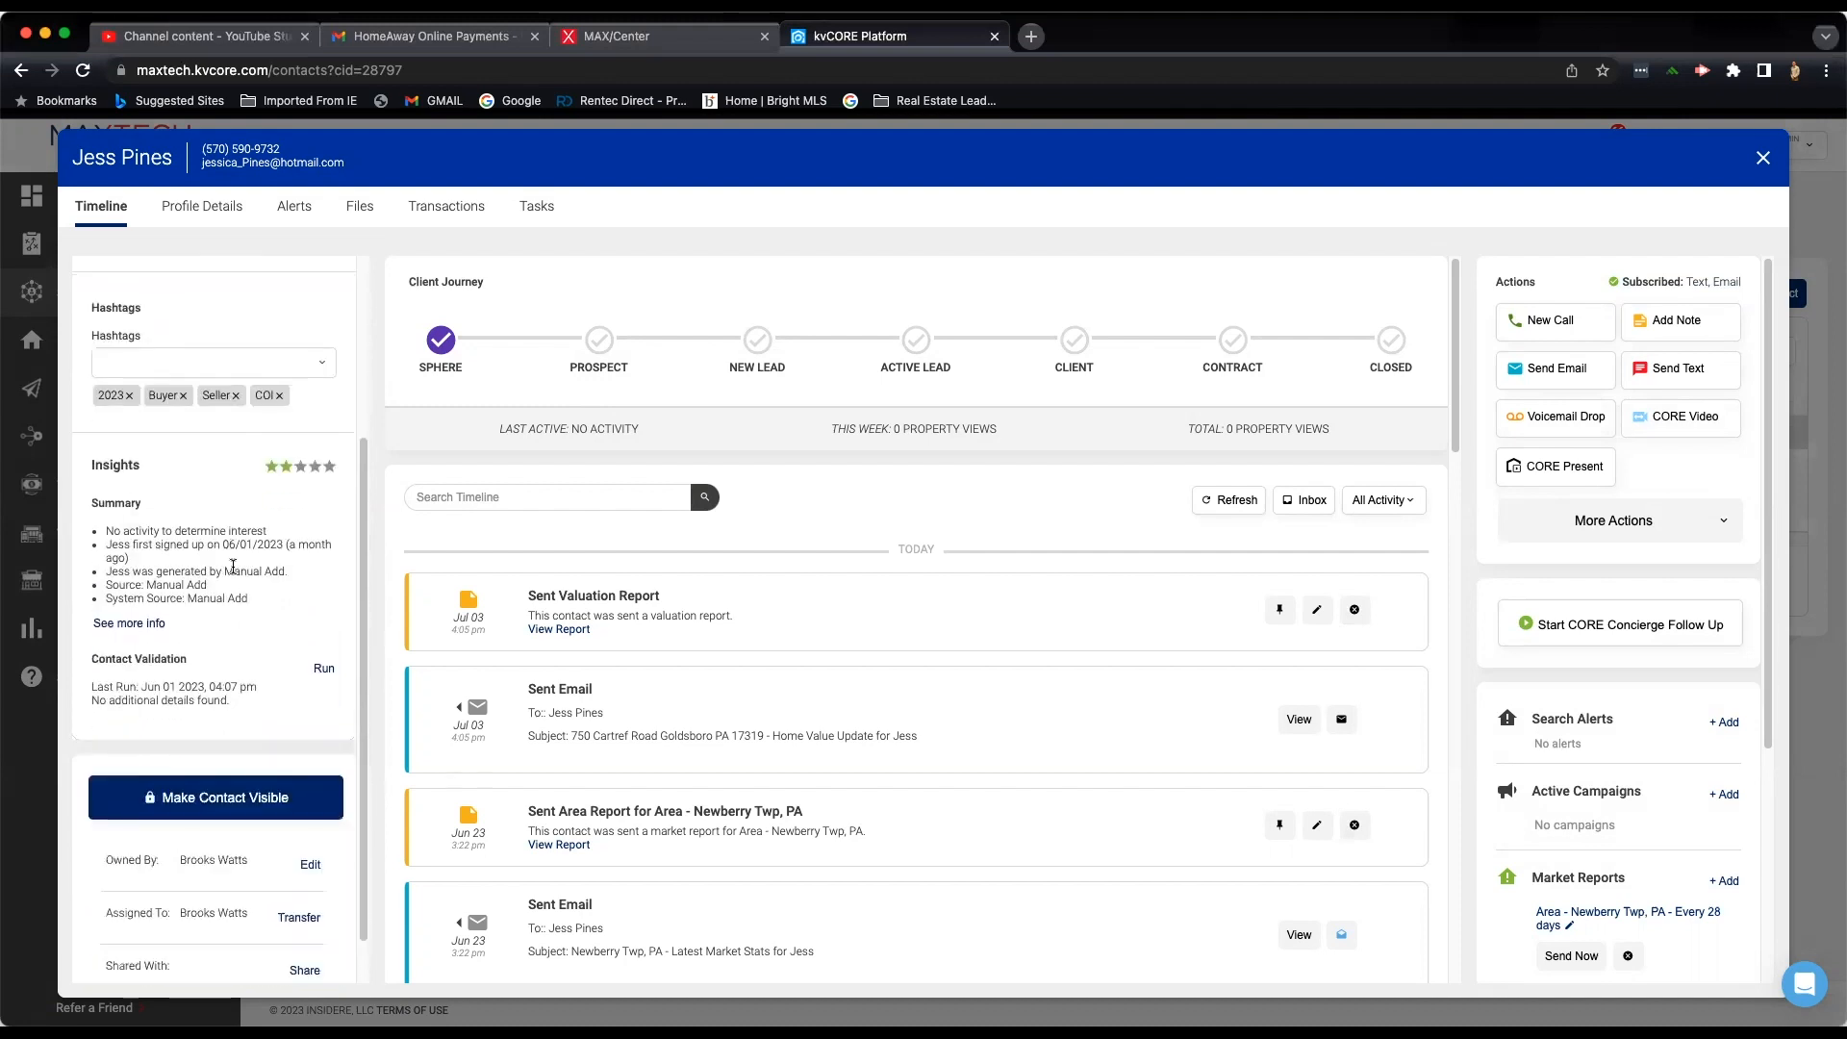
scroll(292, 621, "down", 1)
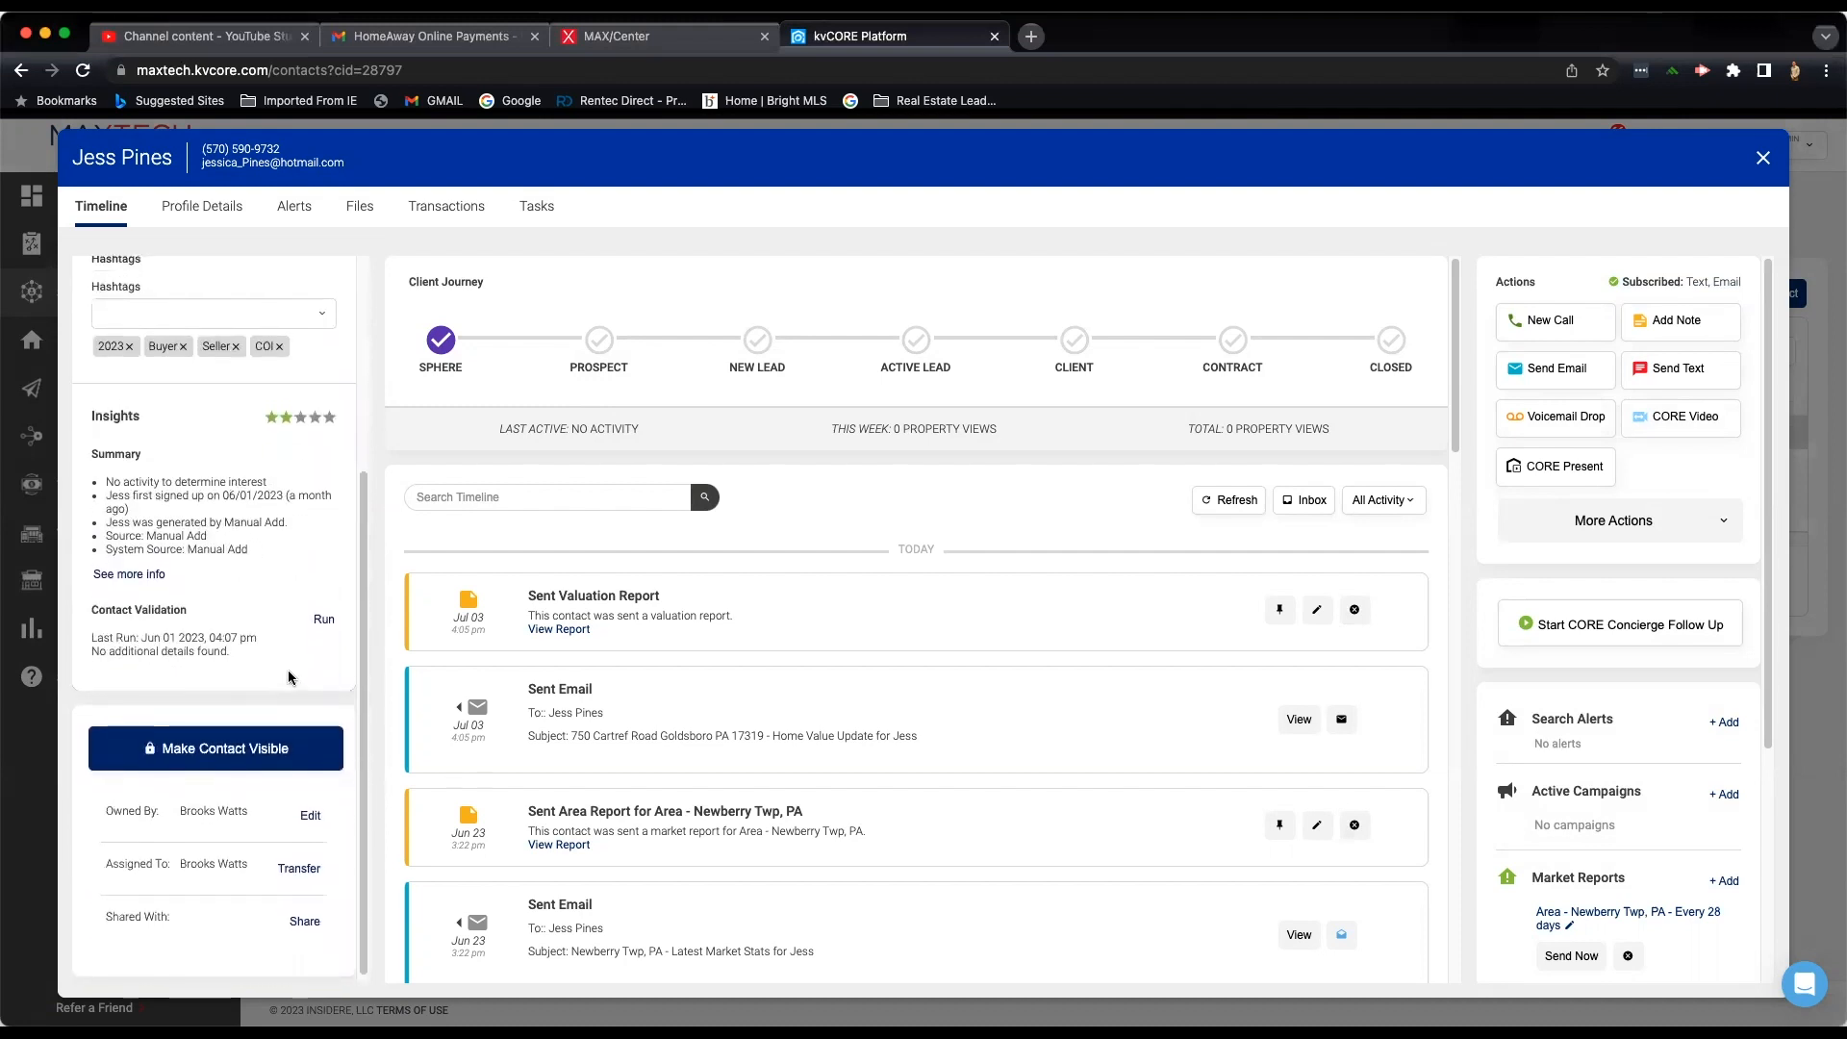
scroll(288, 678, "up", 6)
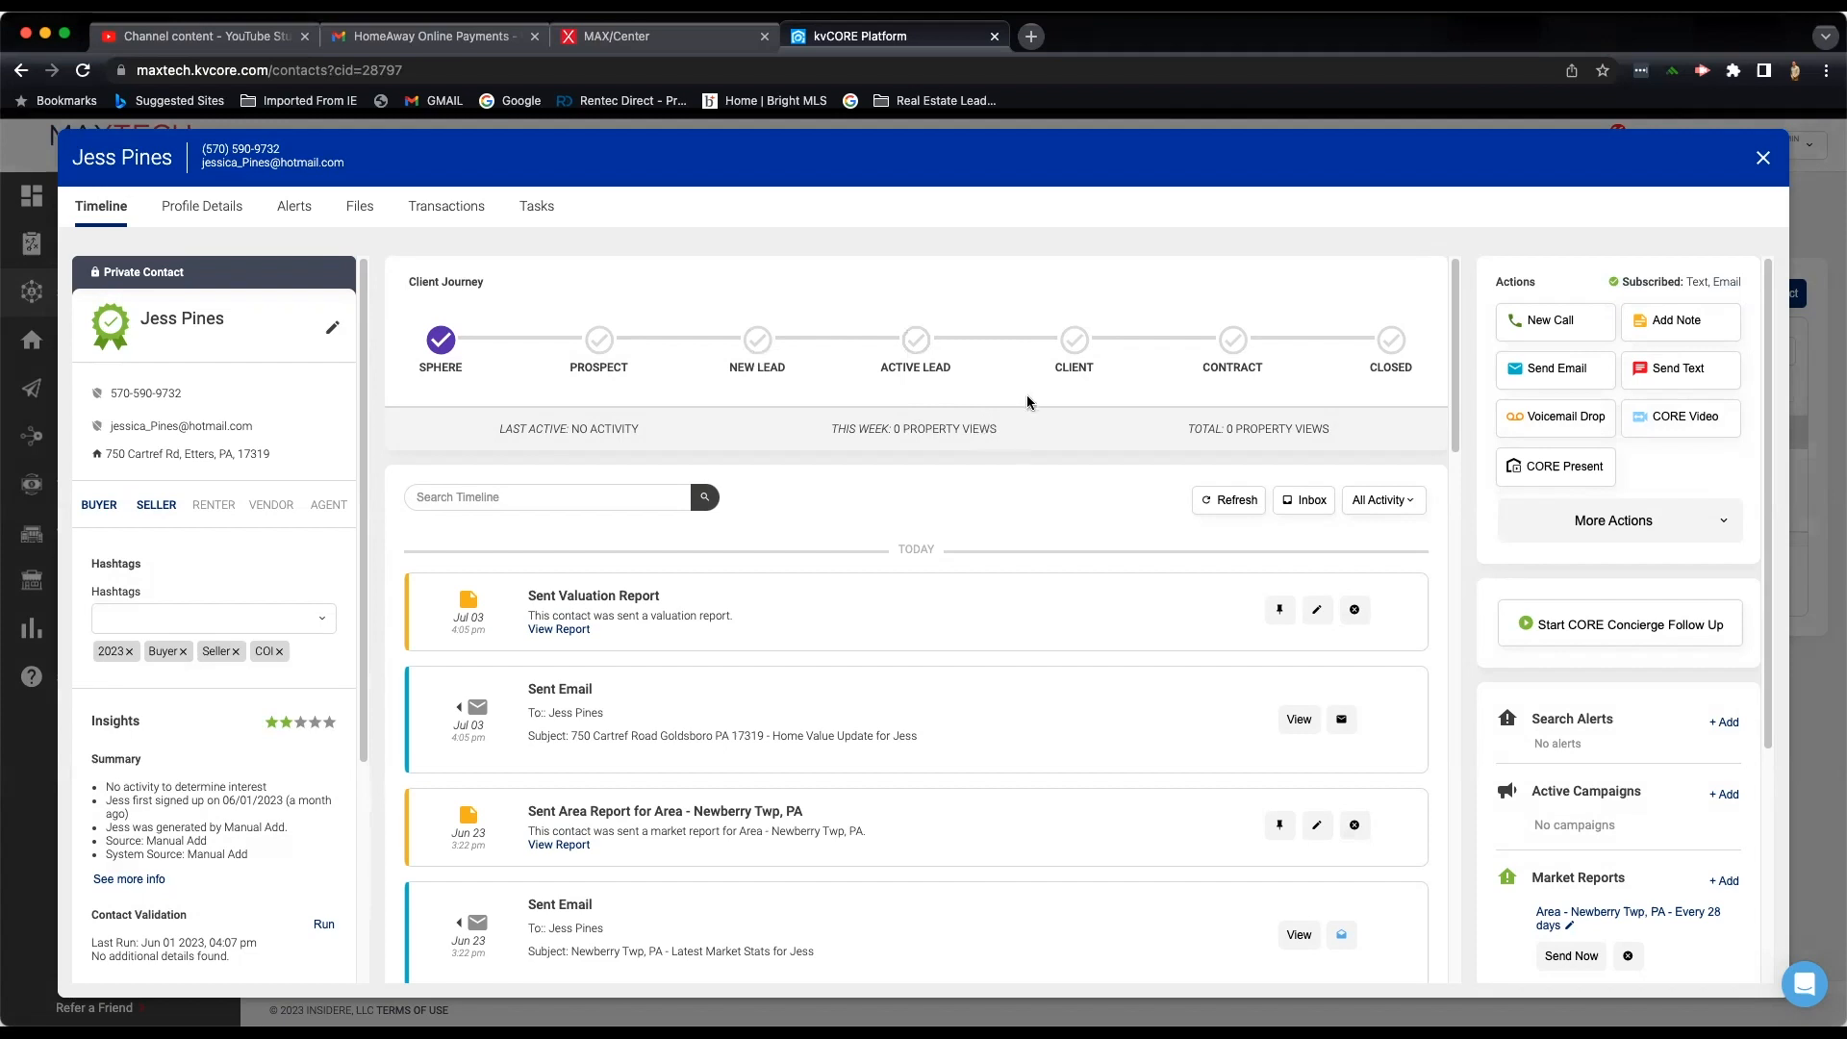
scroll(993, 464, "down", 1)
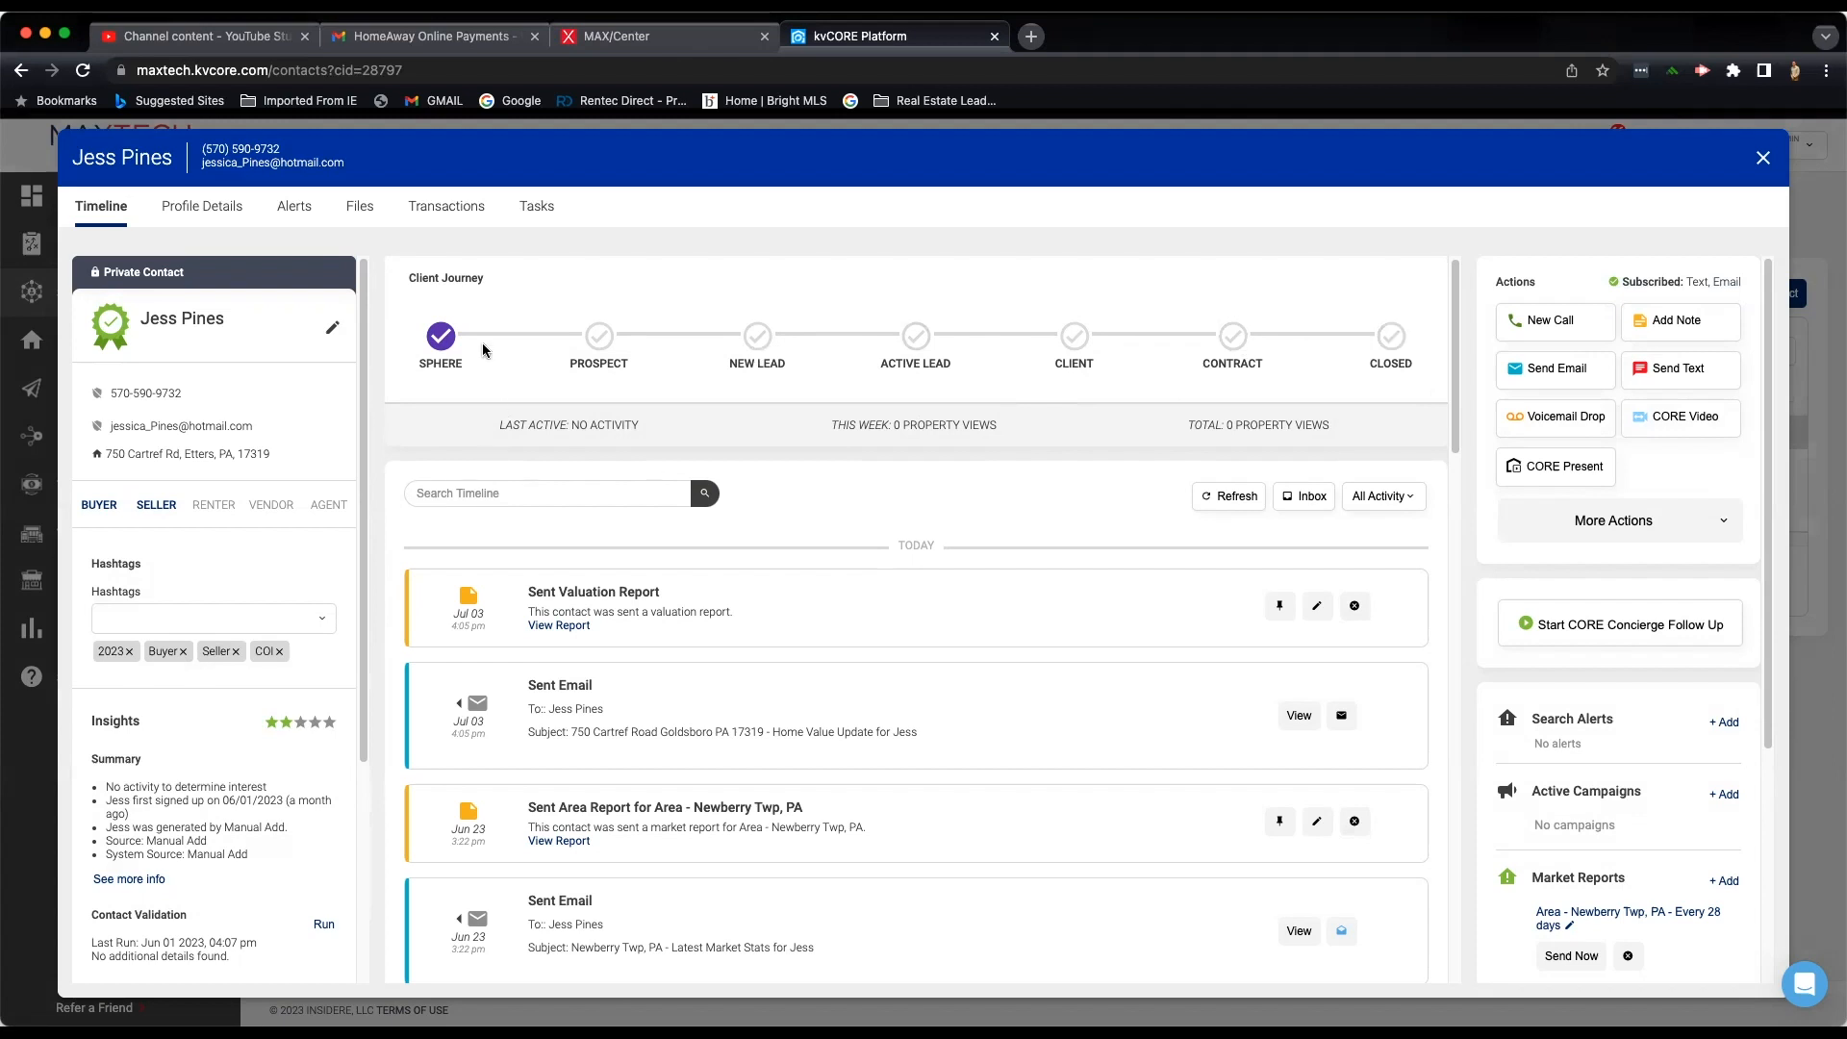
scroll(709, 510, "down", 1)
scroll(710, 514, "down", 1)
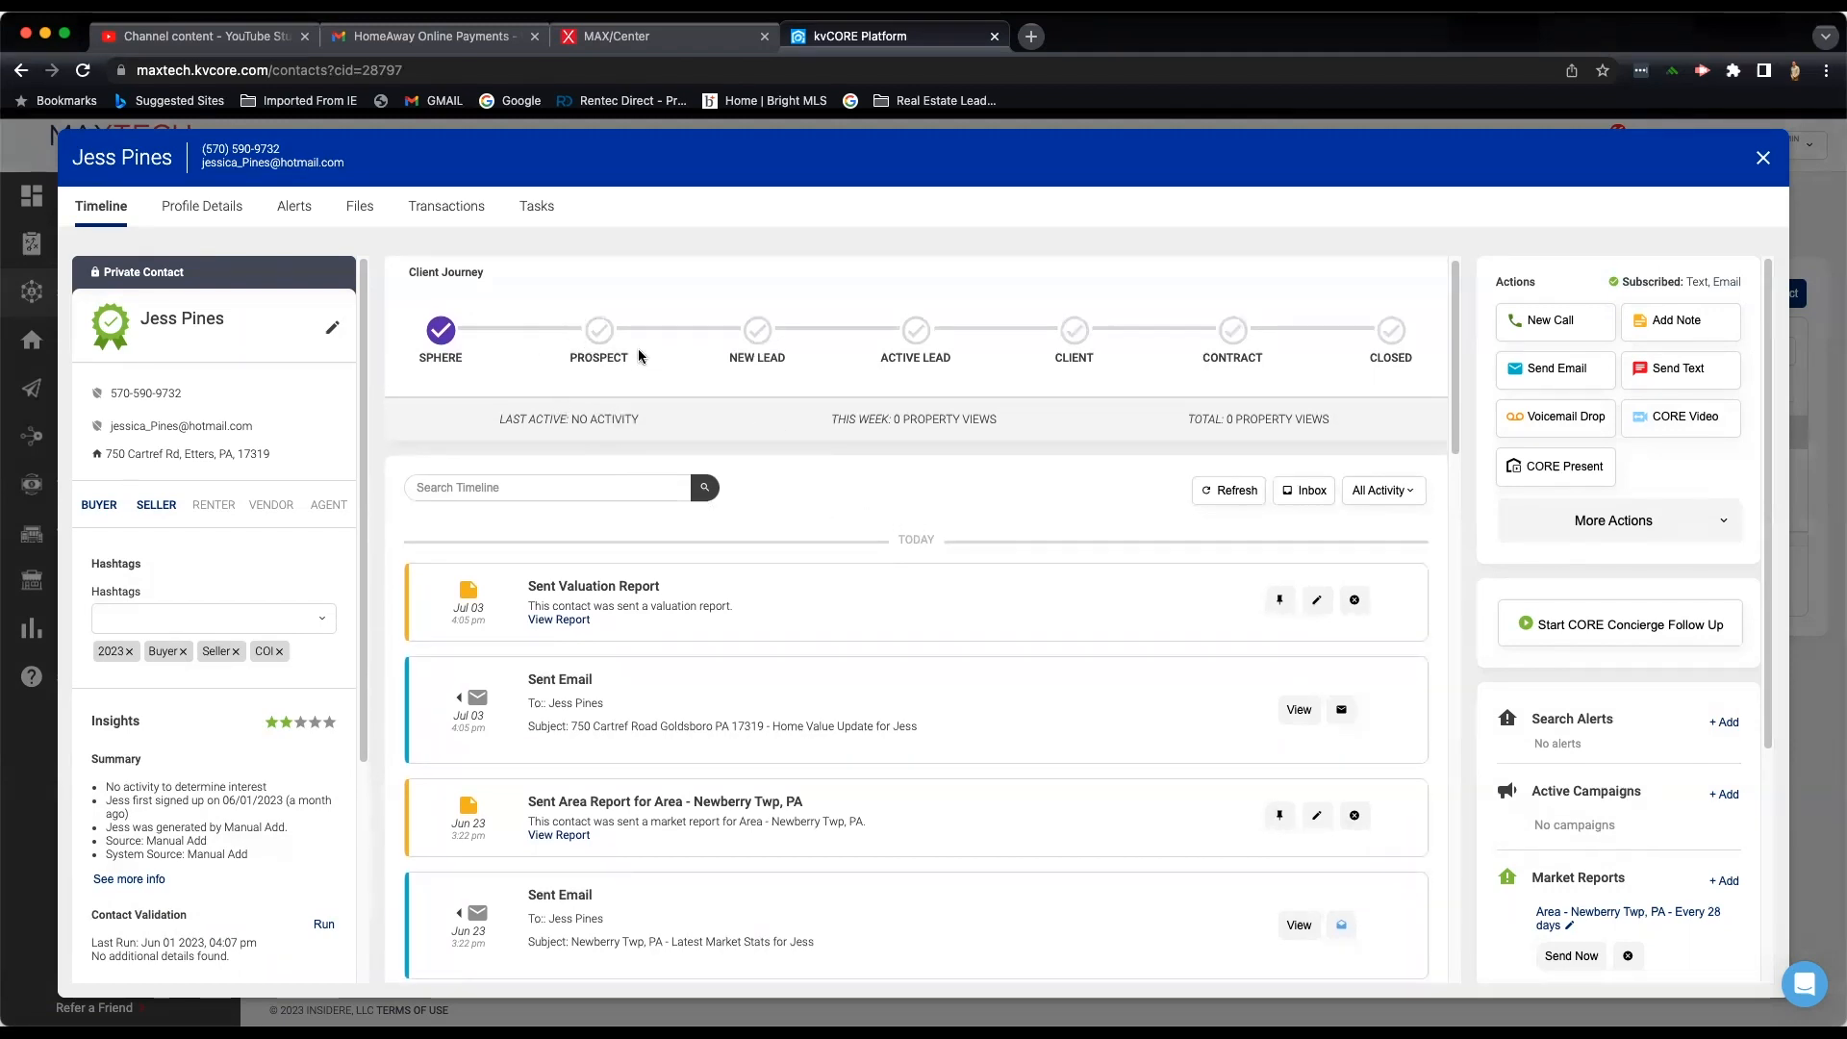
scroll(600, 420, "up", 1)
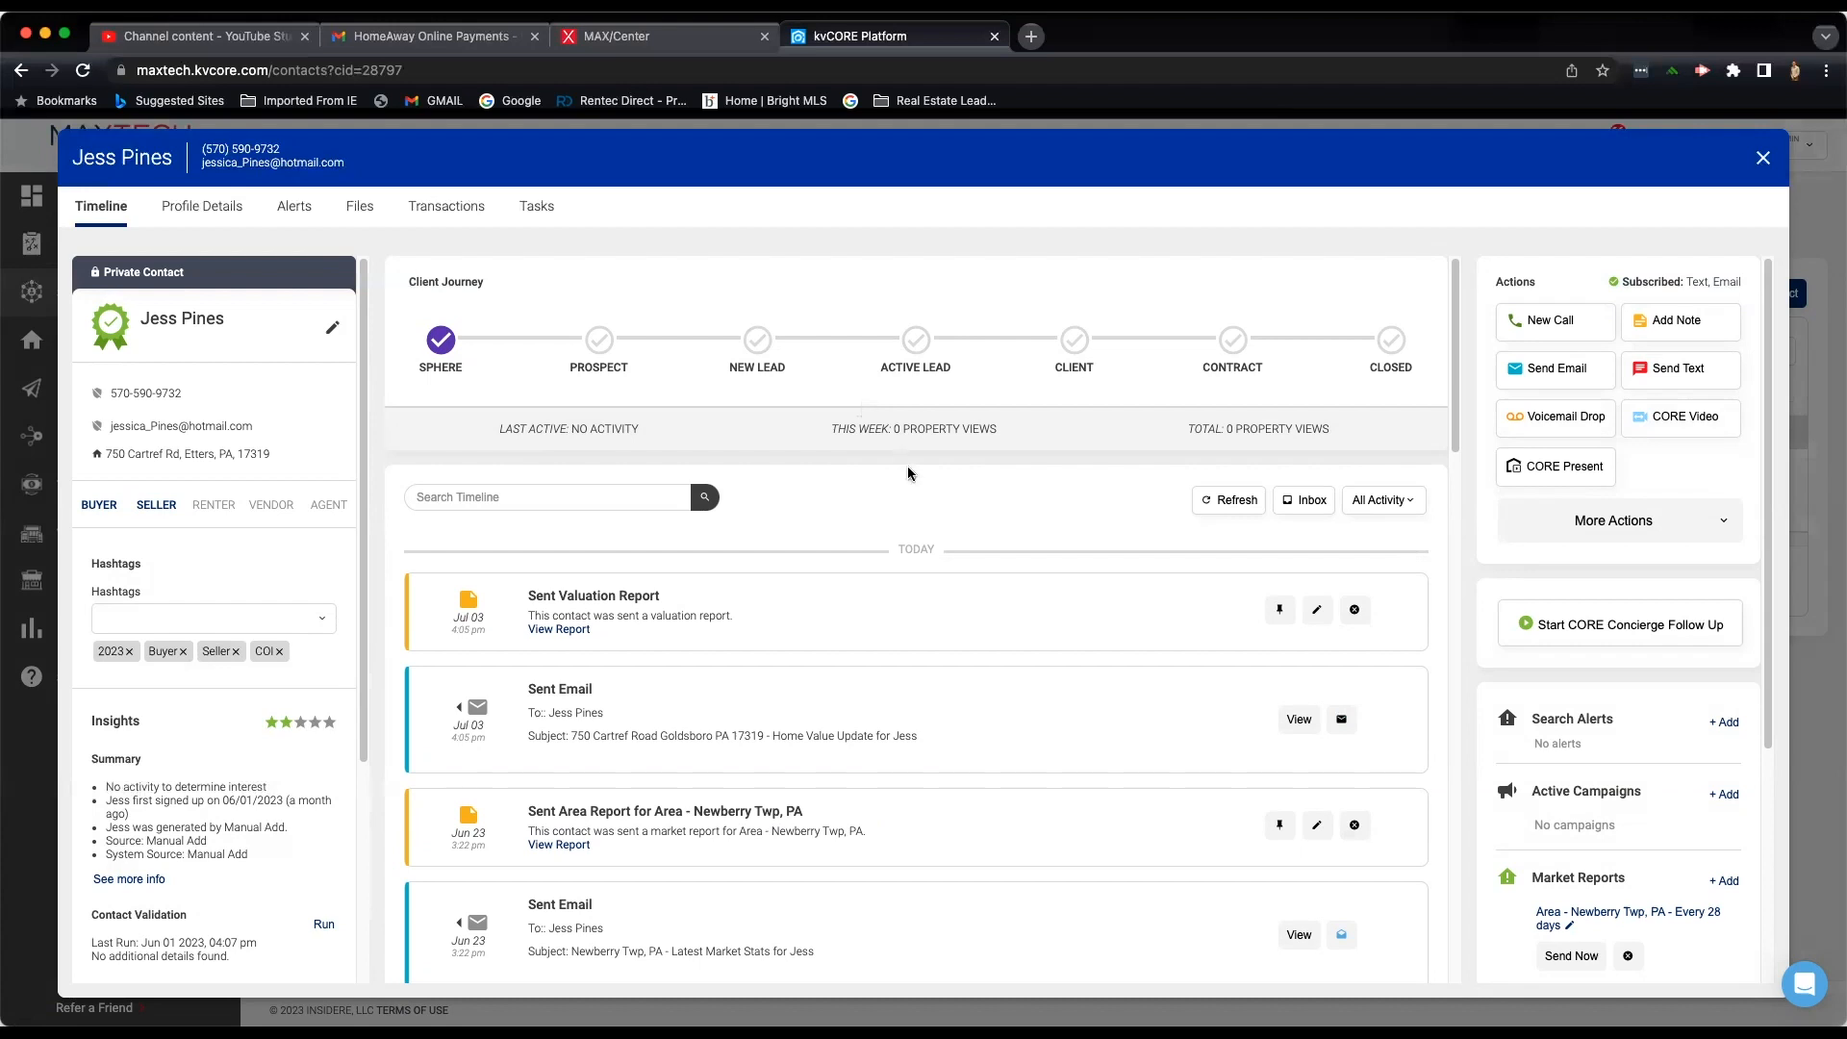
scroll(912, 491, "down", 1)
scroll(881, 544, "down", 1)
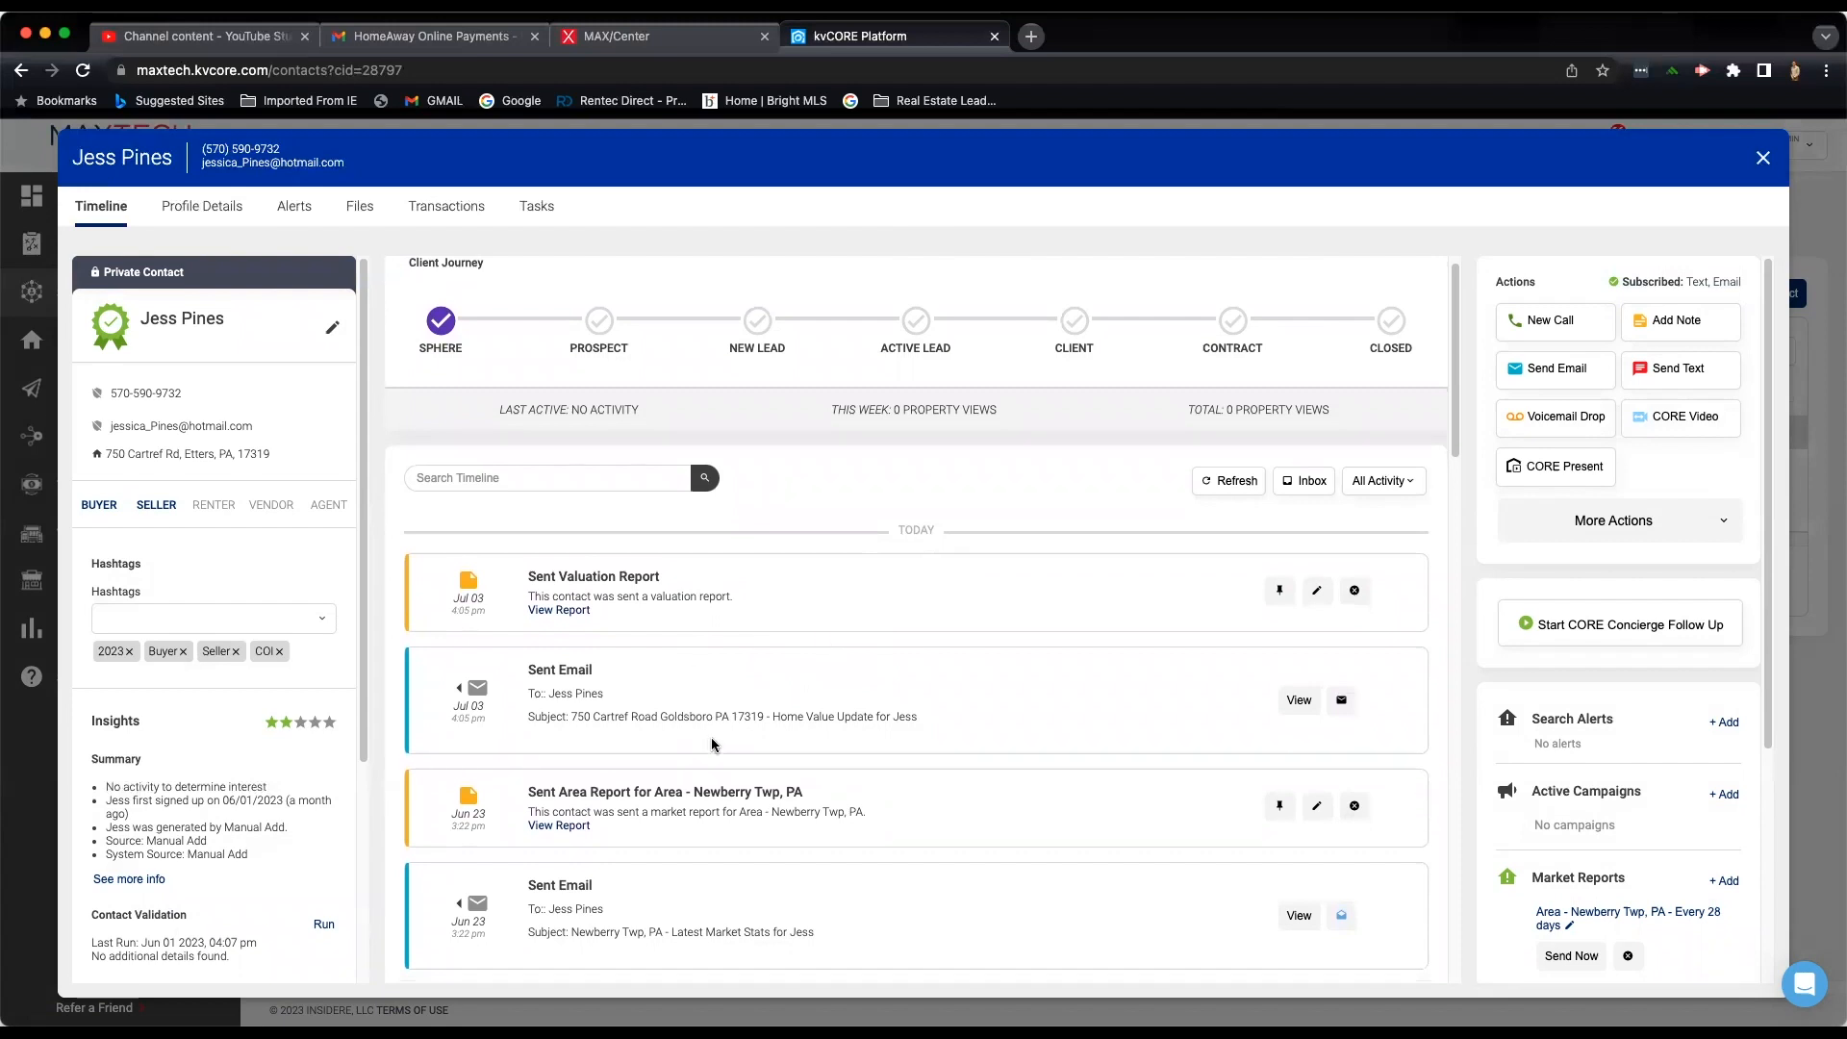
scroll(855, 753, "down", 1)
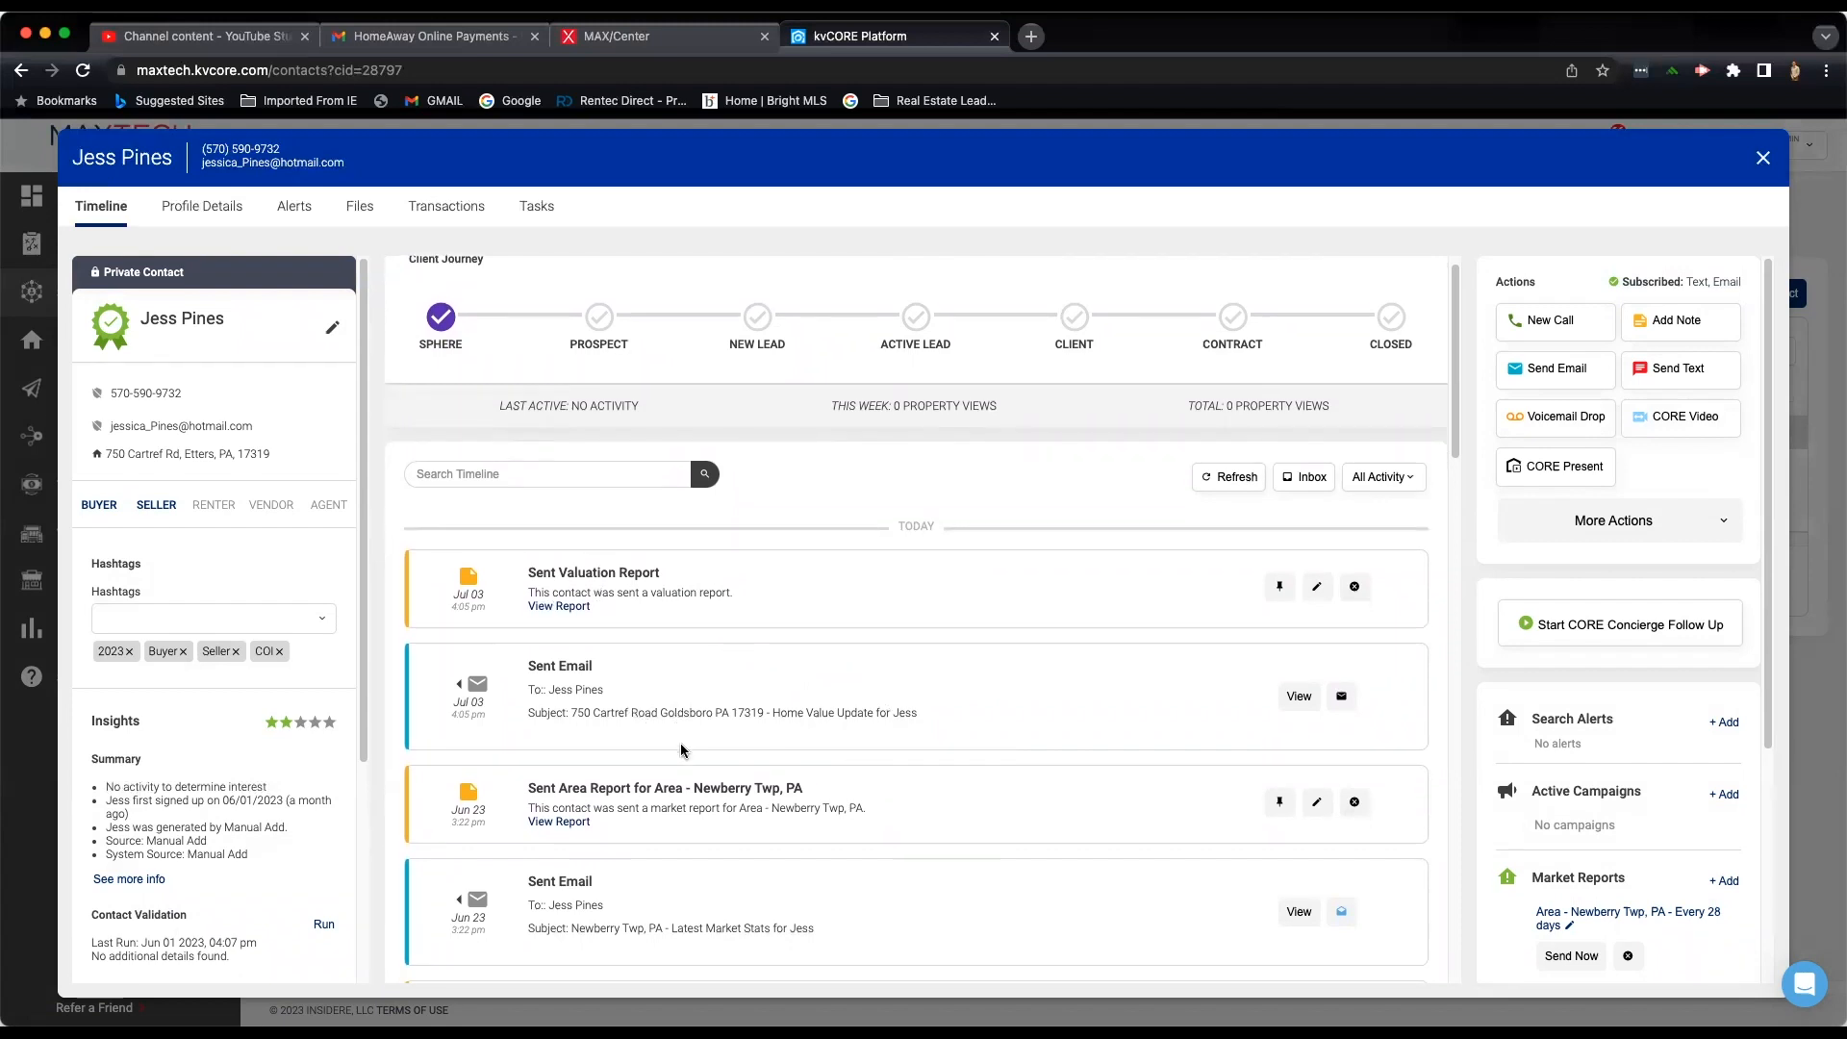
scroll(635, 752, "down", 1)
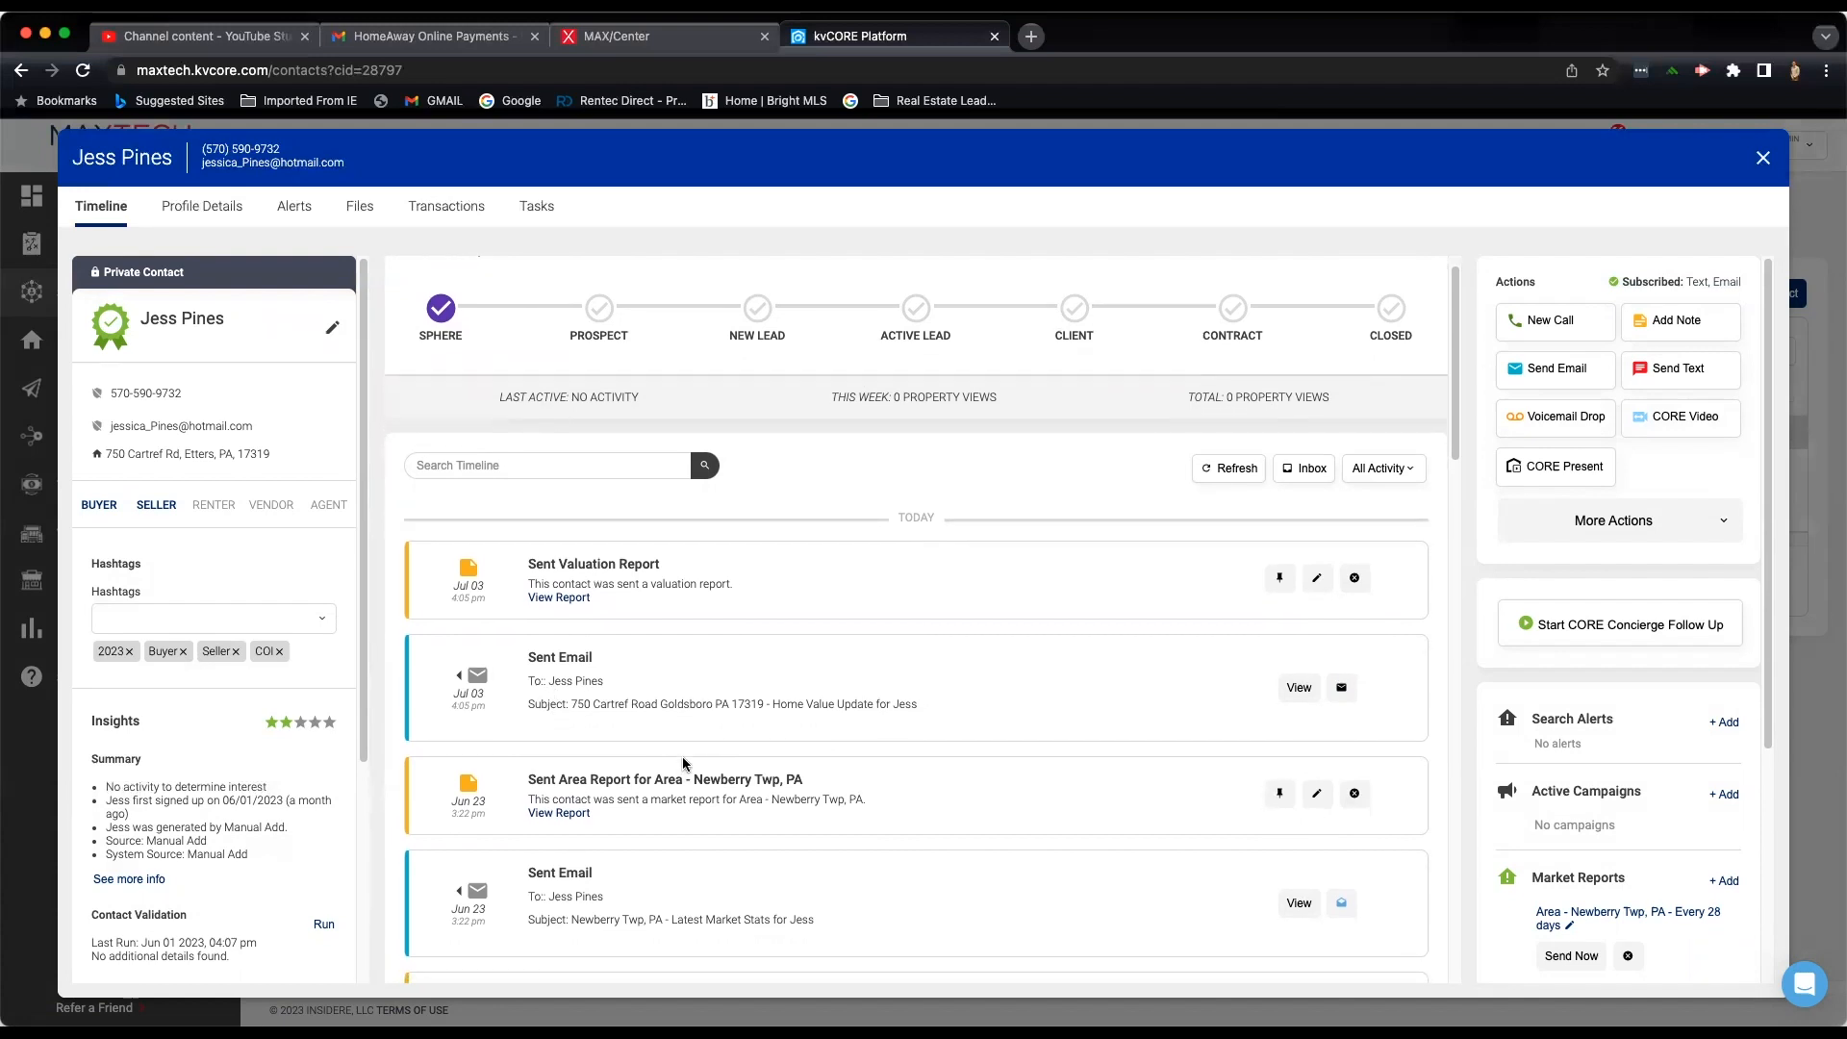
scroll(684, 762, "down", 8)
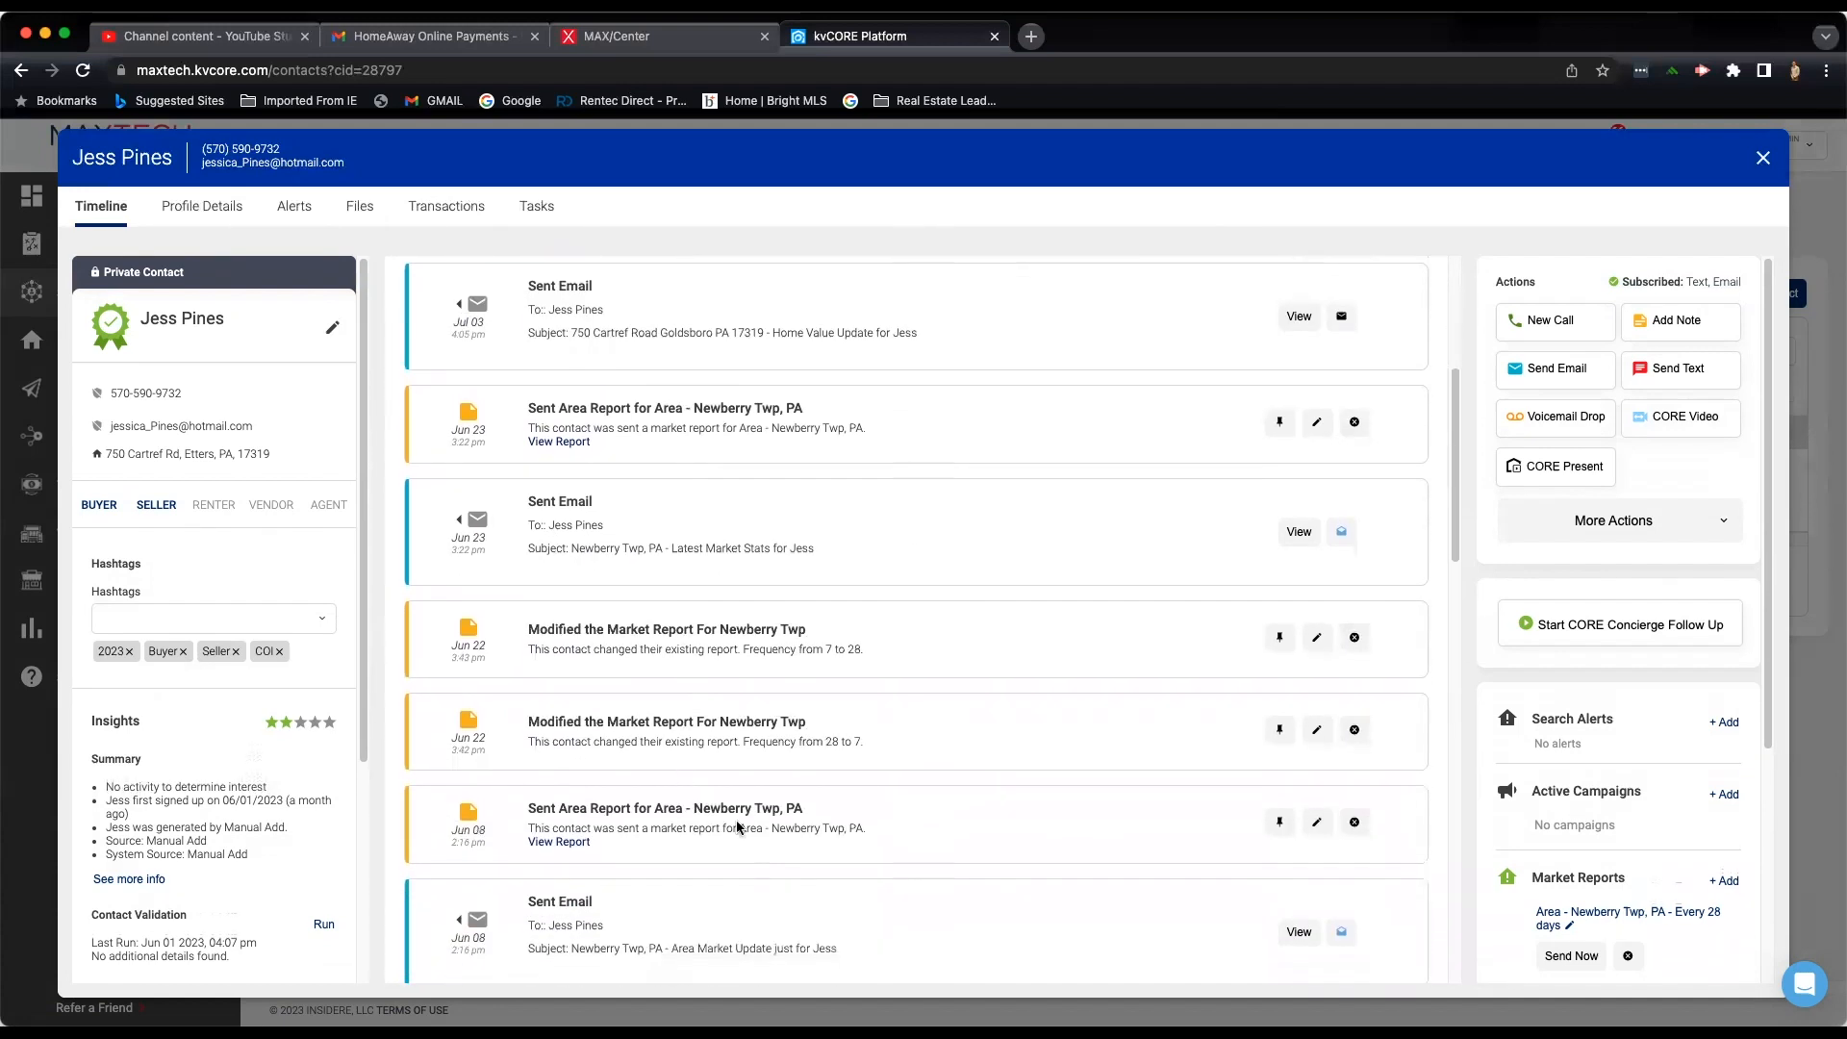
scroll(767, 849, "down", 15)
scroll(741, 819, "up", 1)
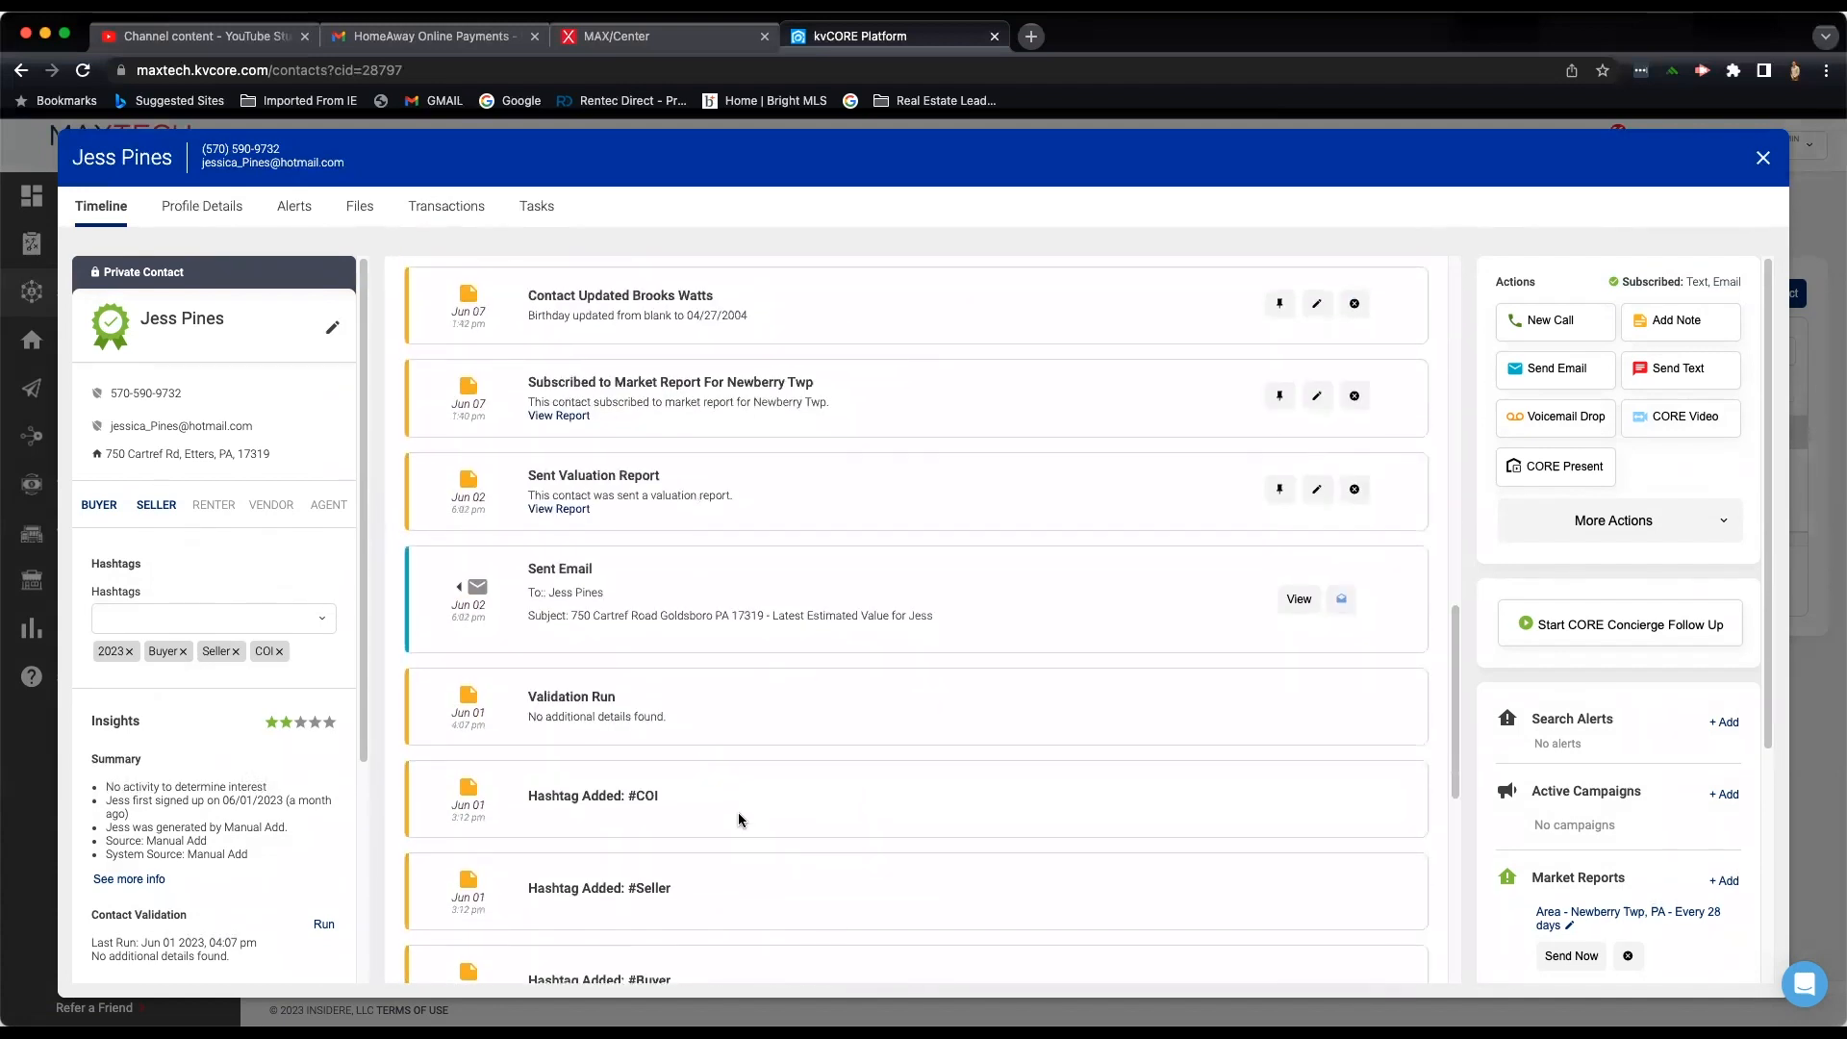
scroll(765, 804, "up", 20)
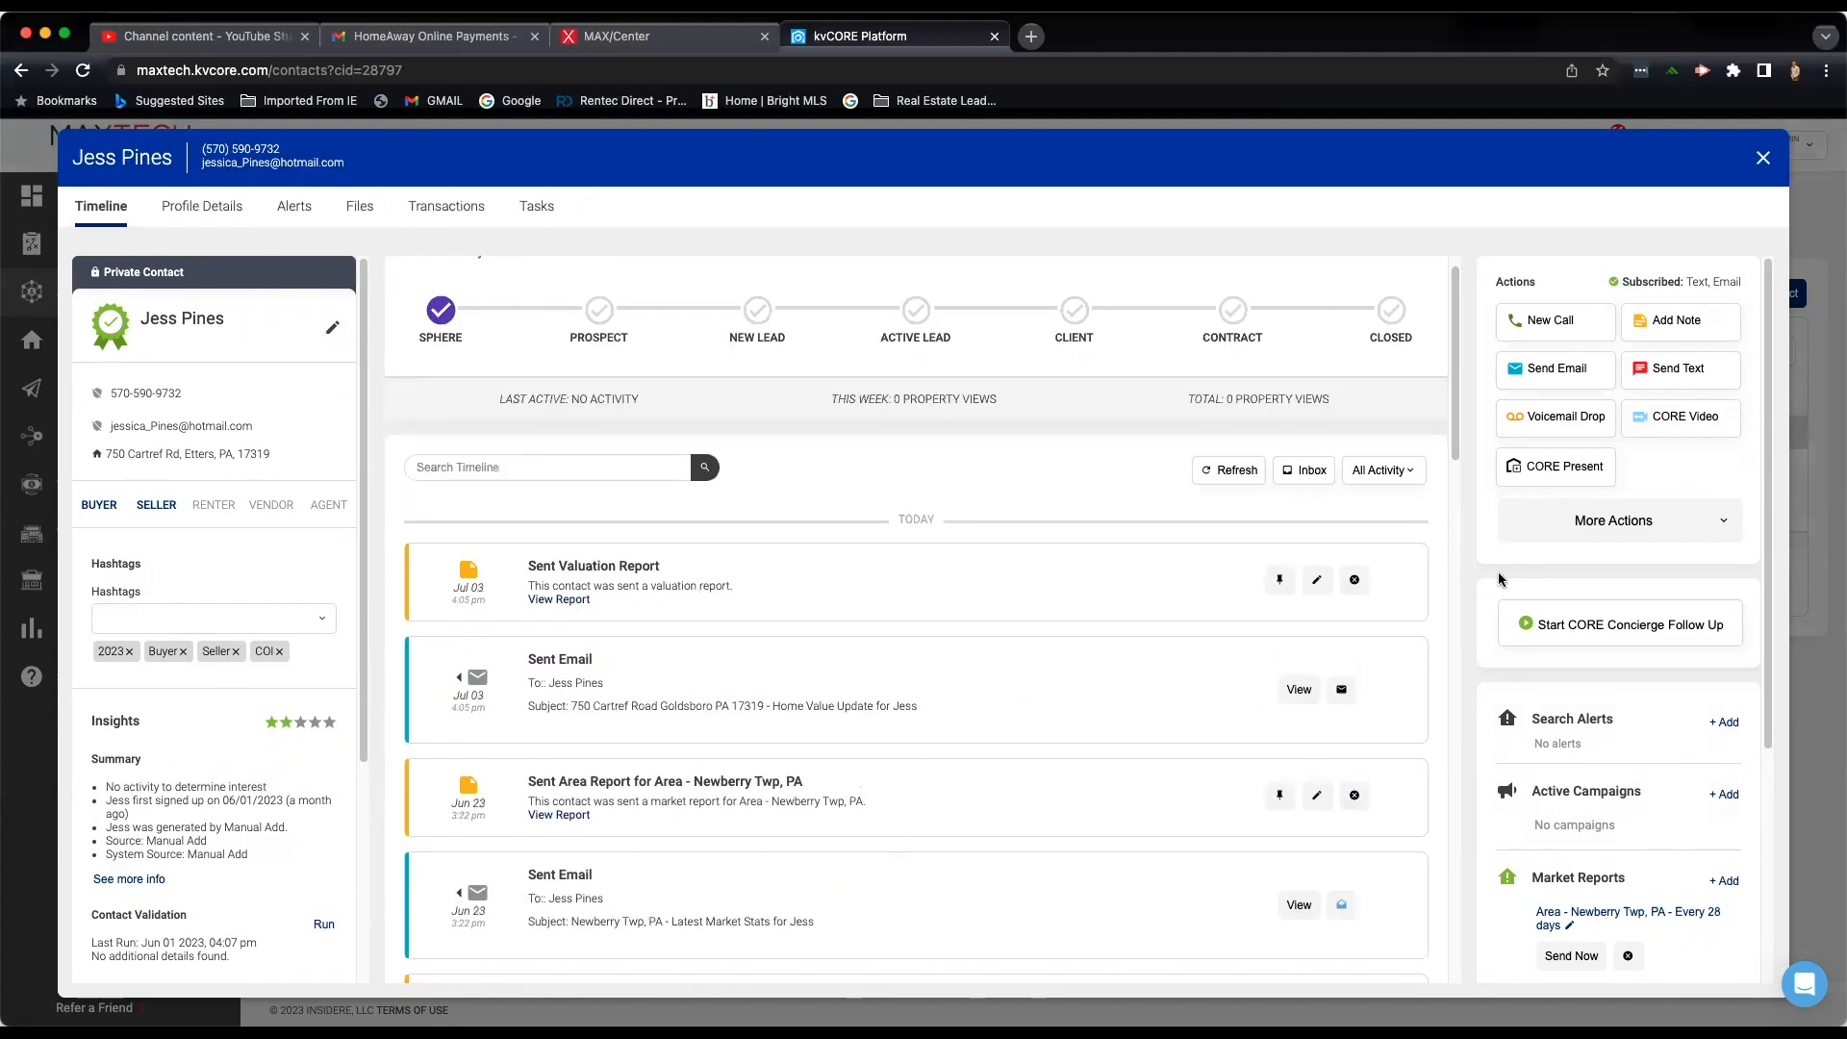
scroll(1370, 554, "up", 1)
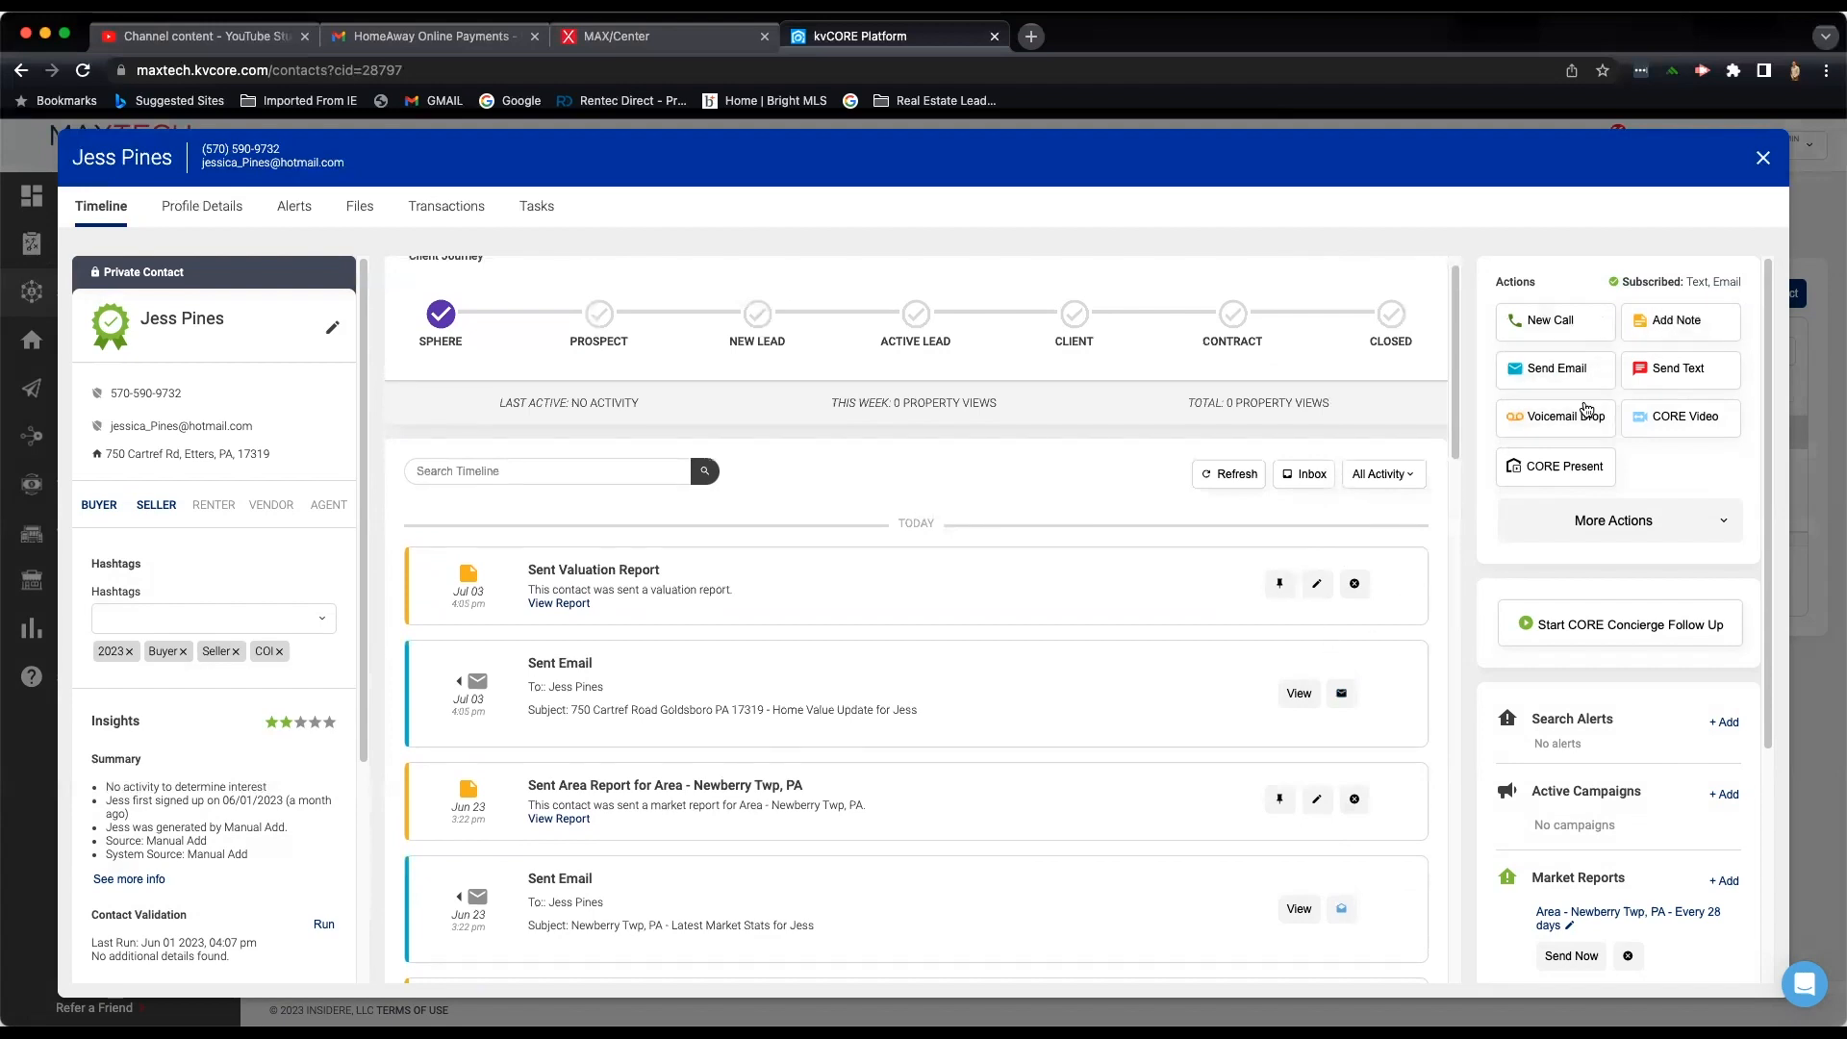
scroll(1429, 562, "up", 1)
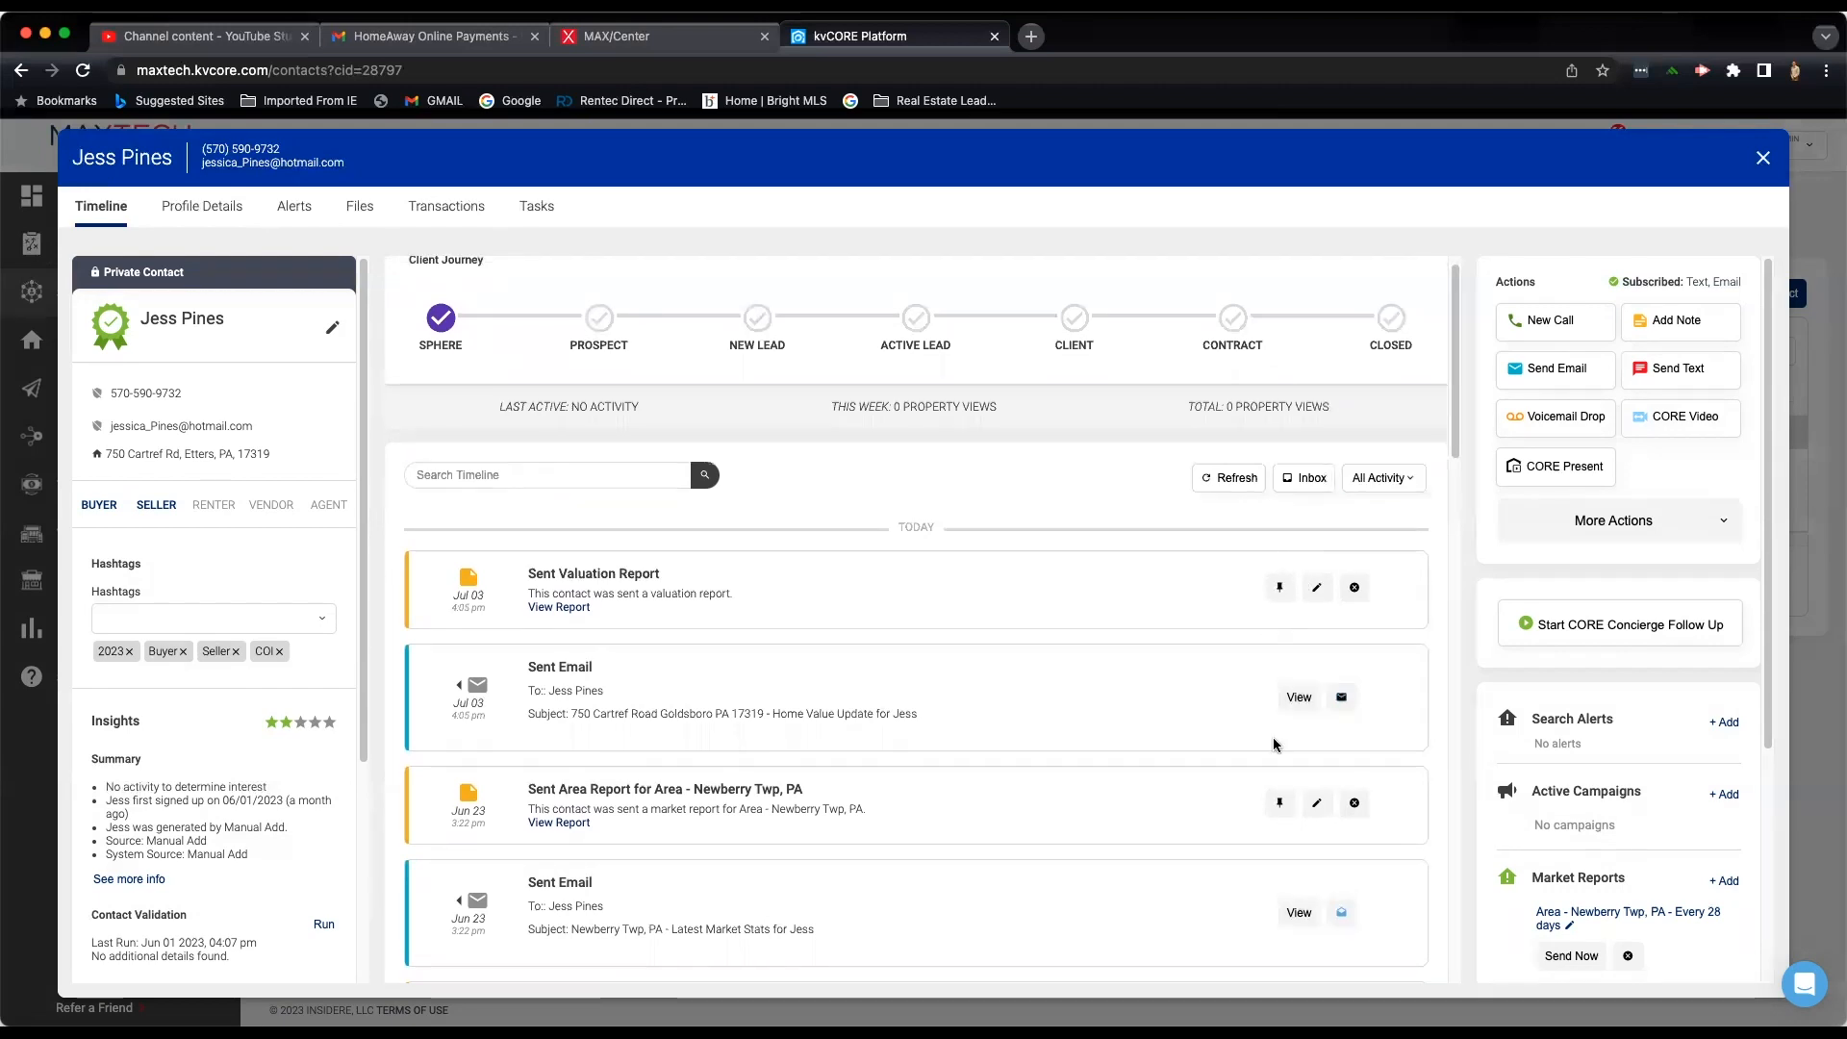
left_click(1279, 804)
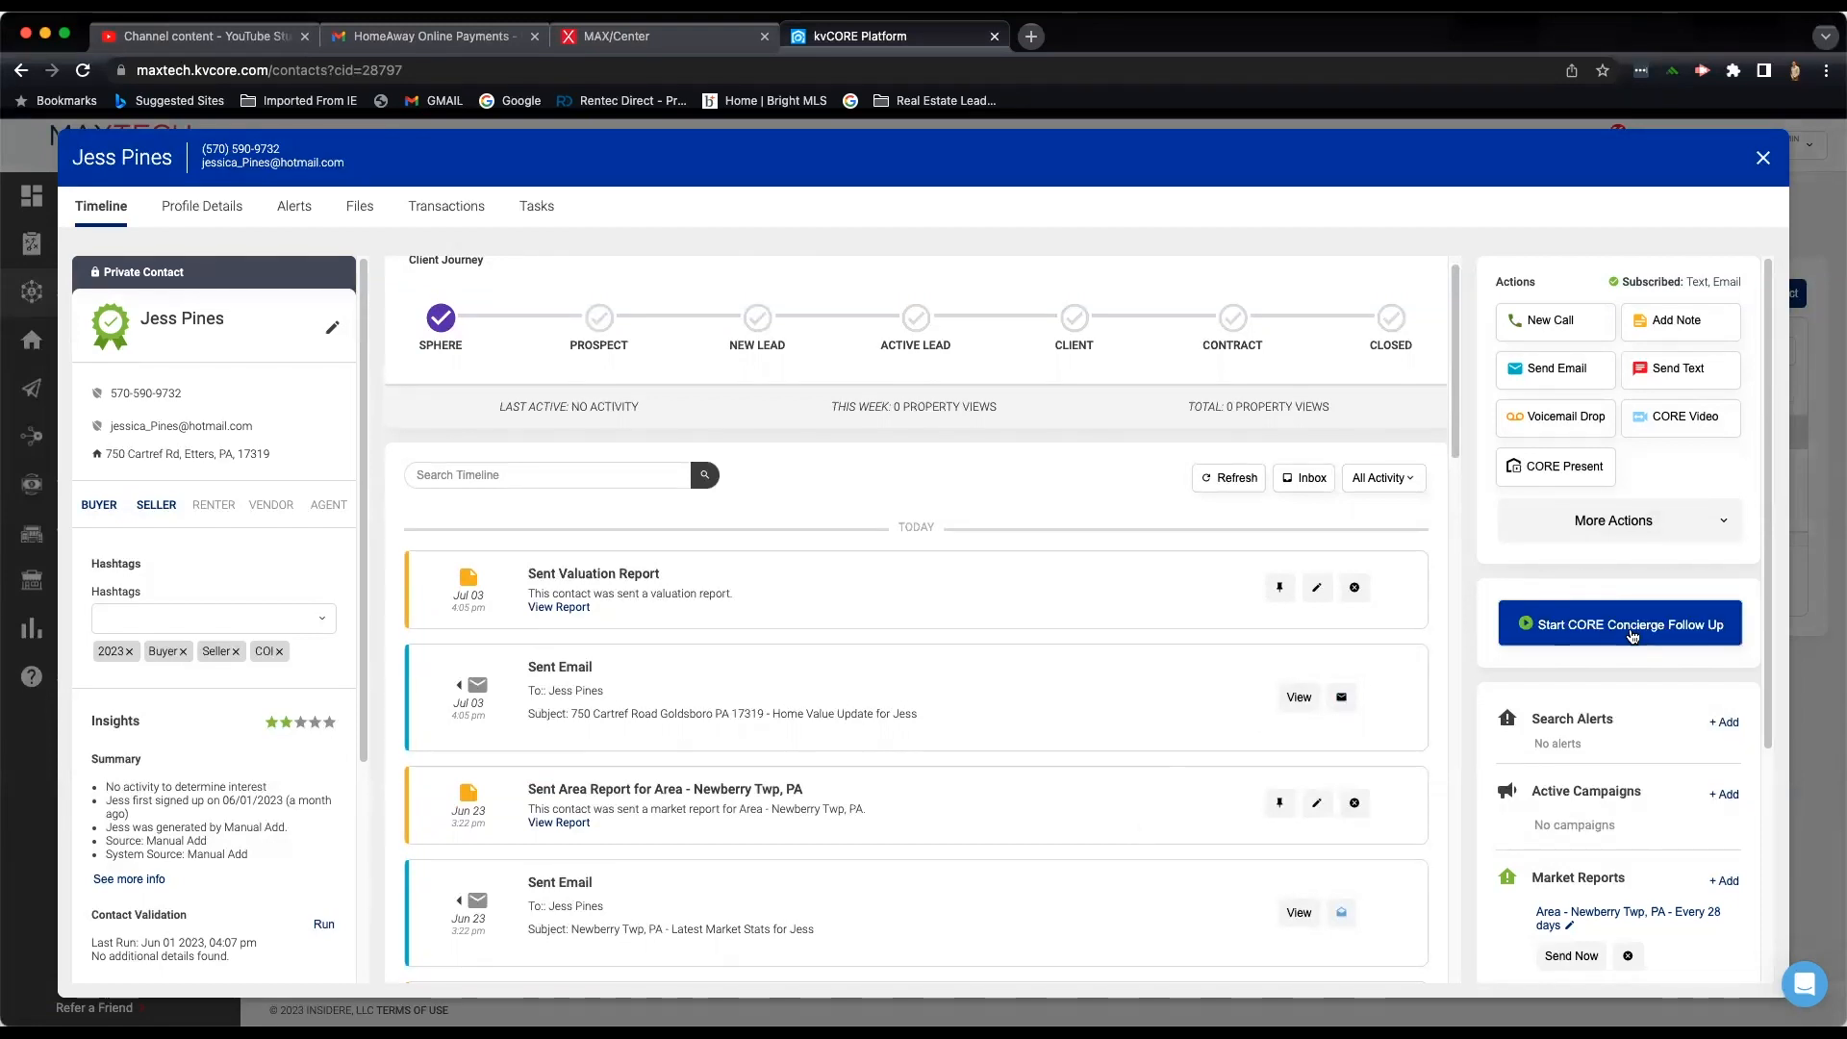
scroll(1655, 645, "down", 1)
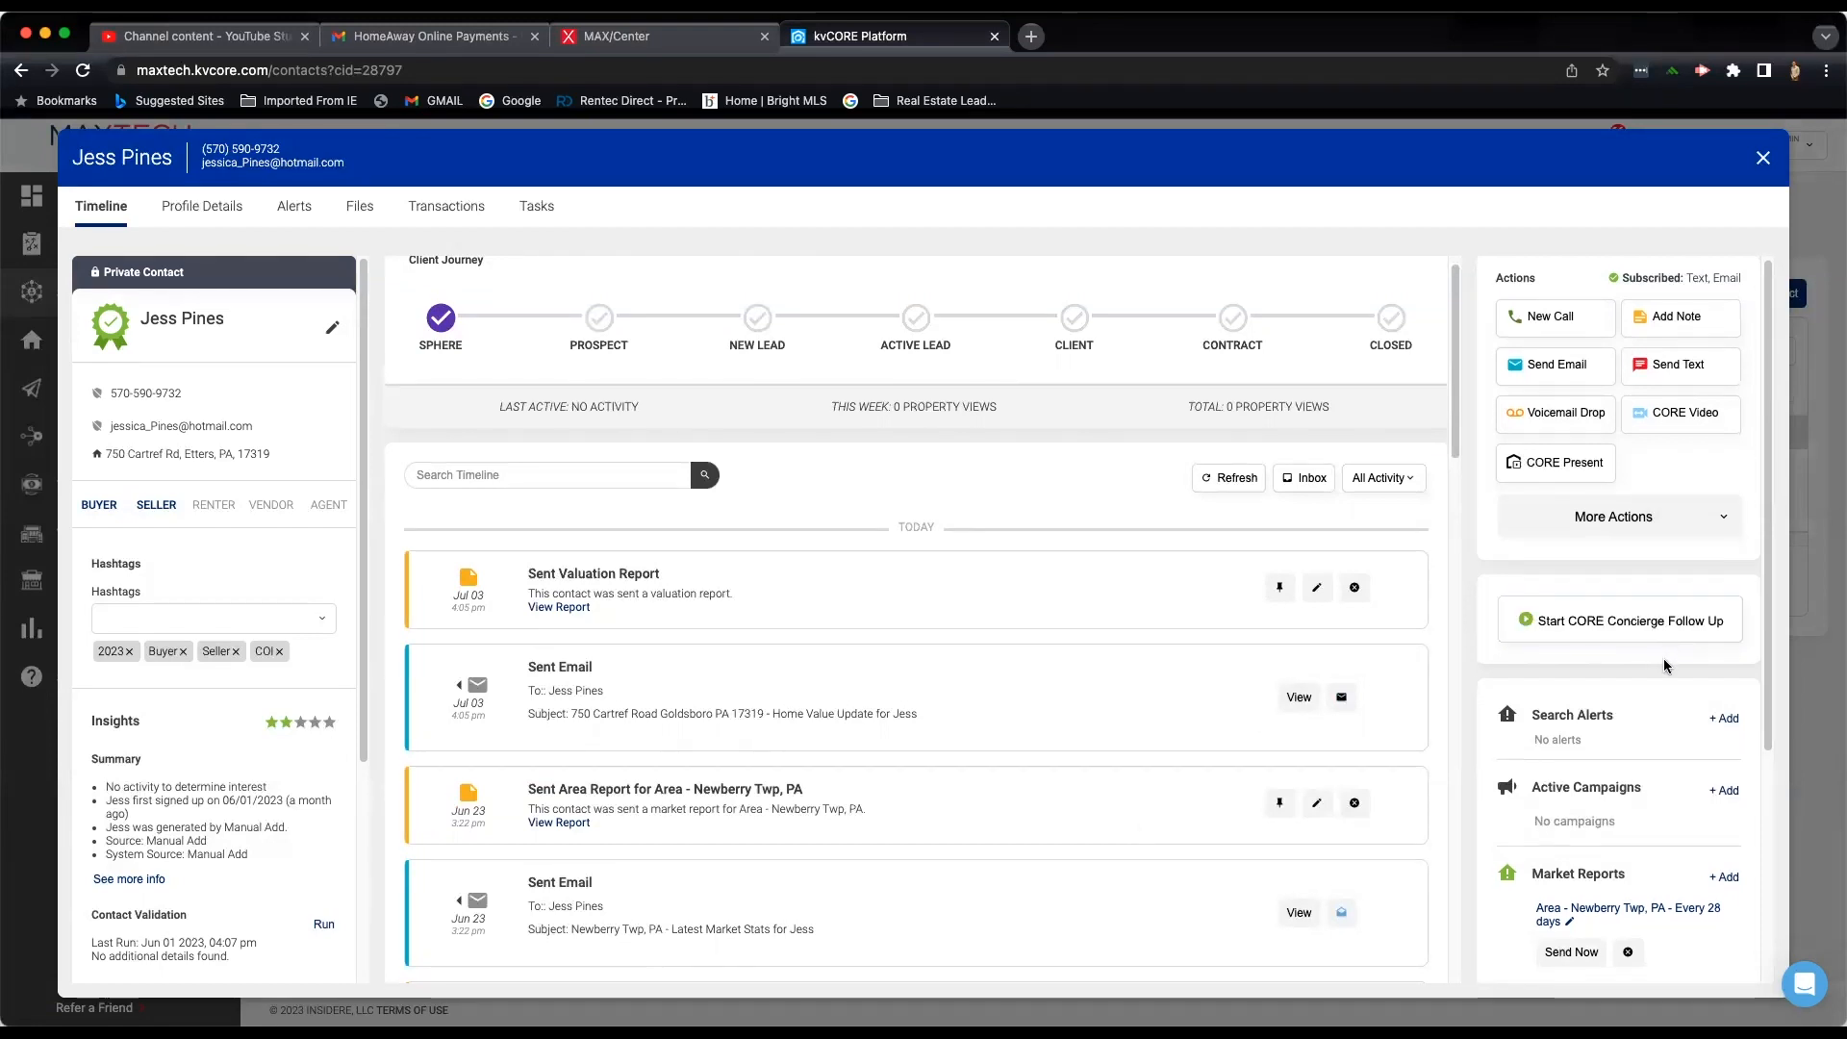
scroll(1664, 660, "down", 1)
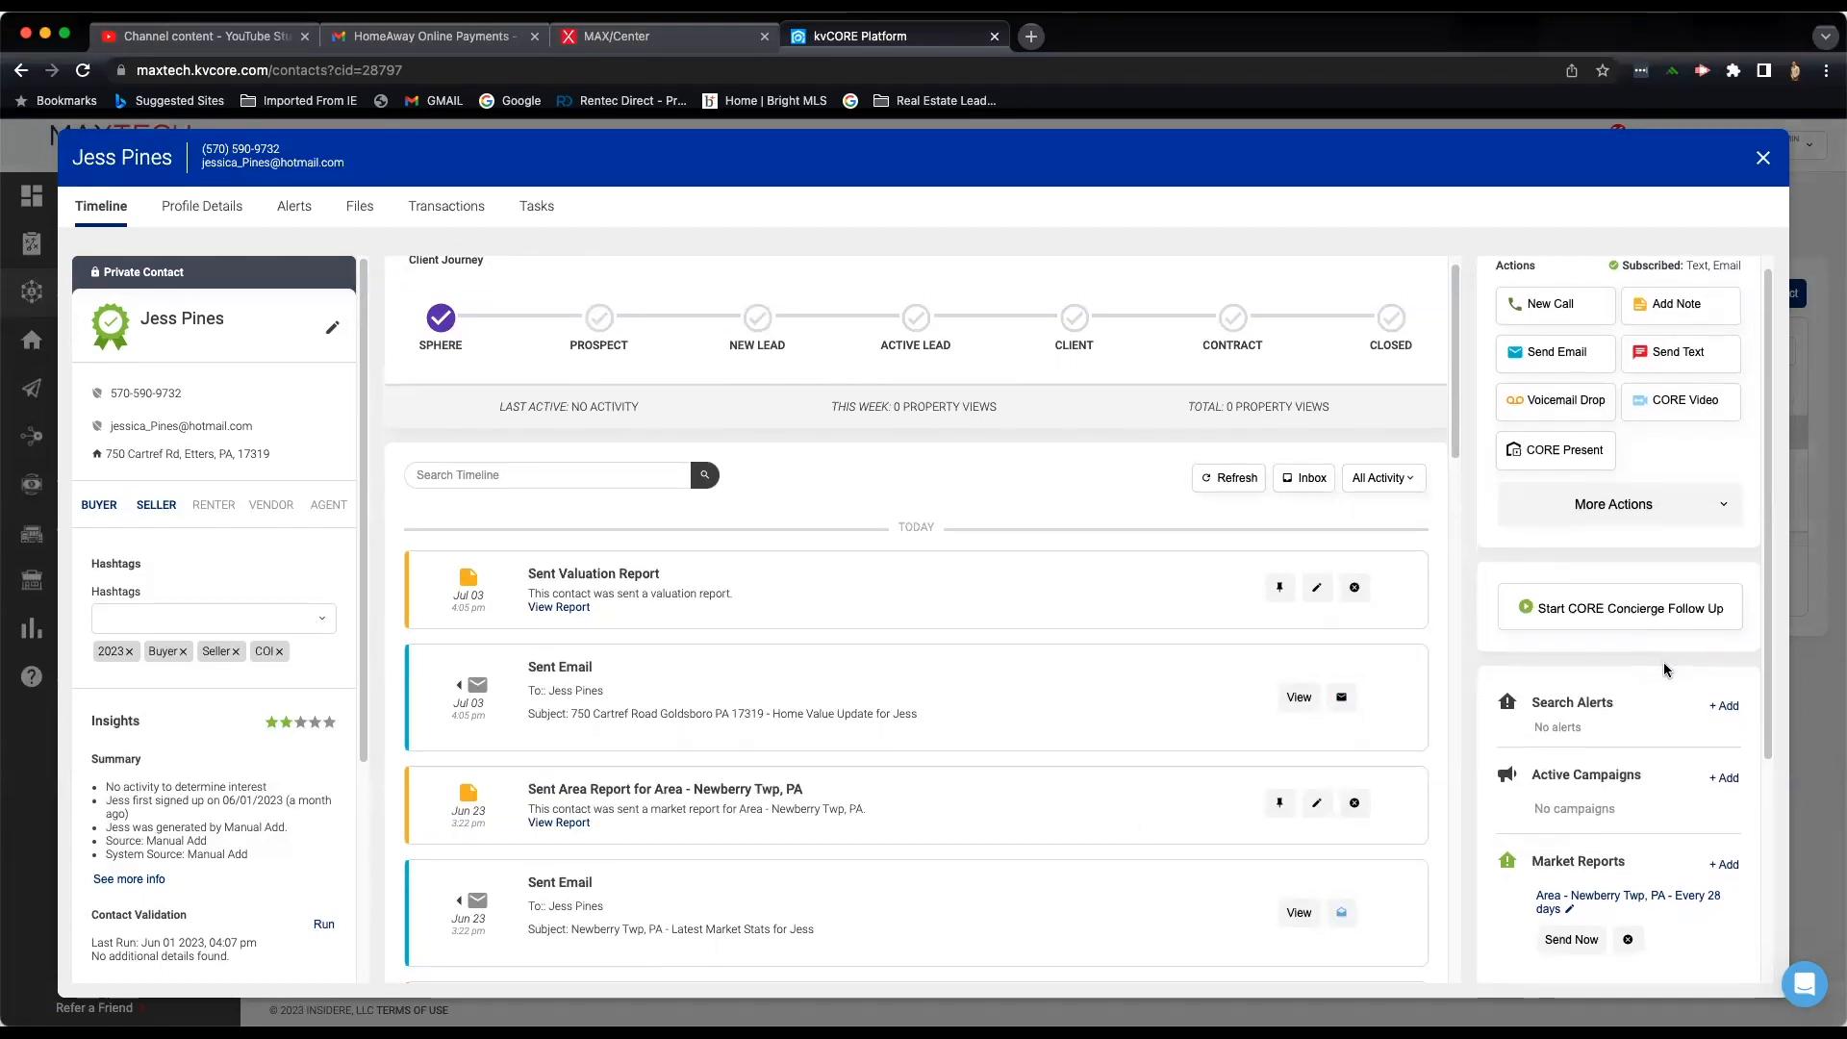
scroll(1655, 722, "down", 1)
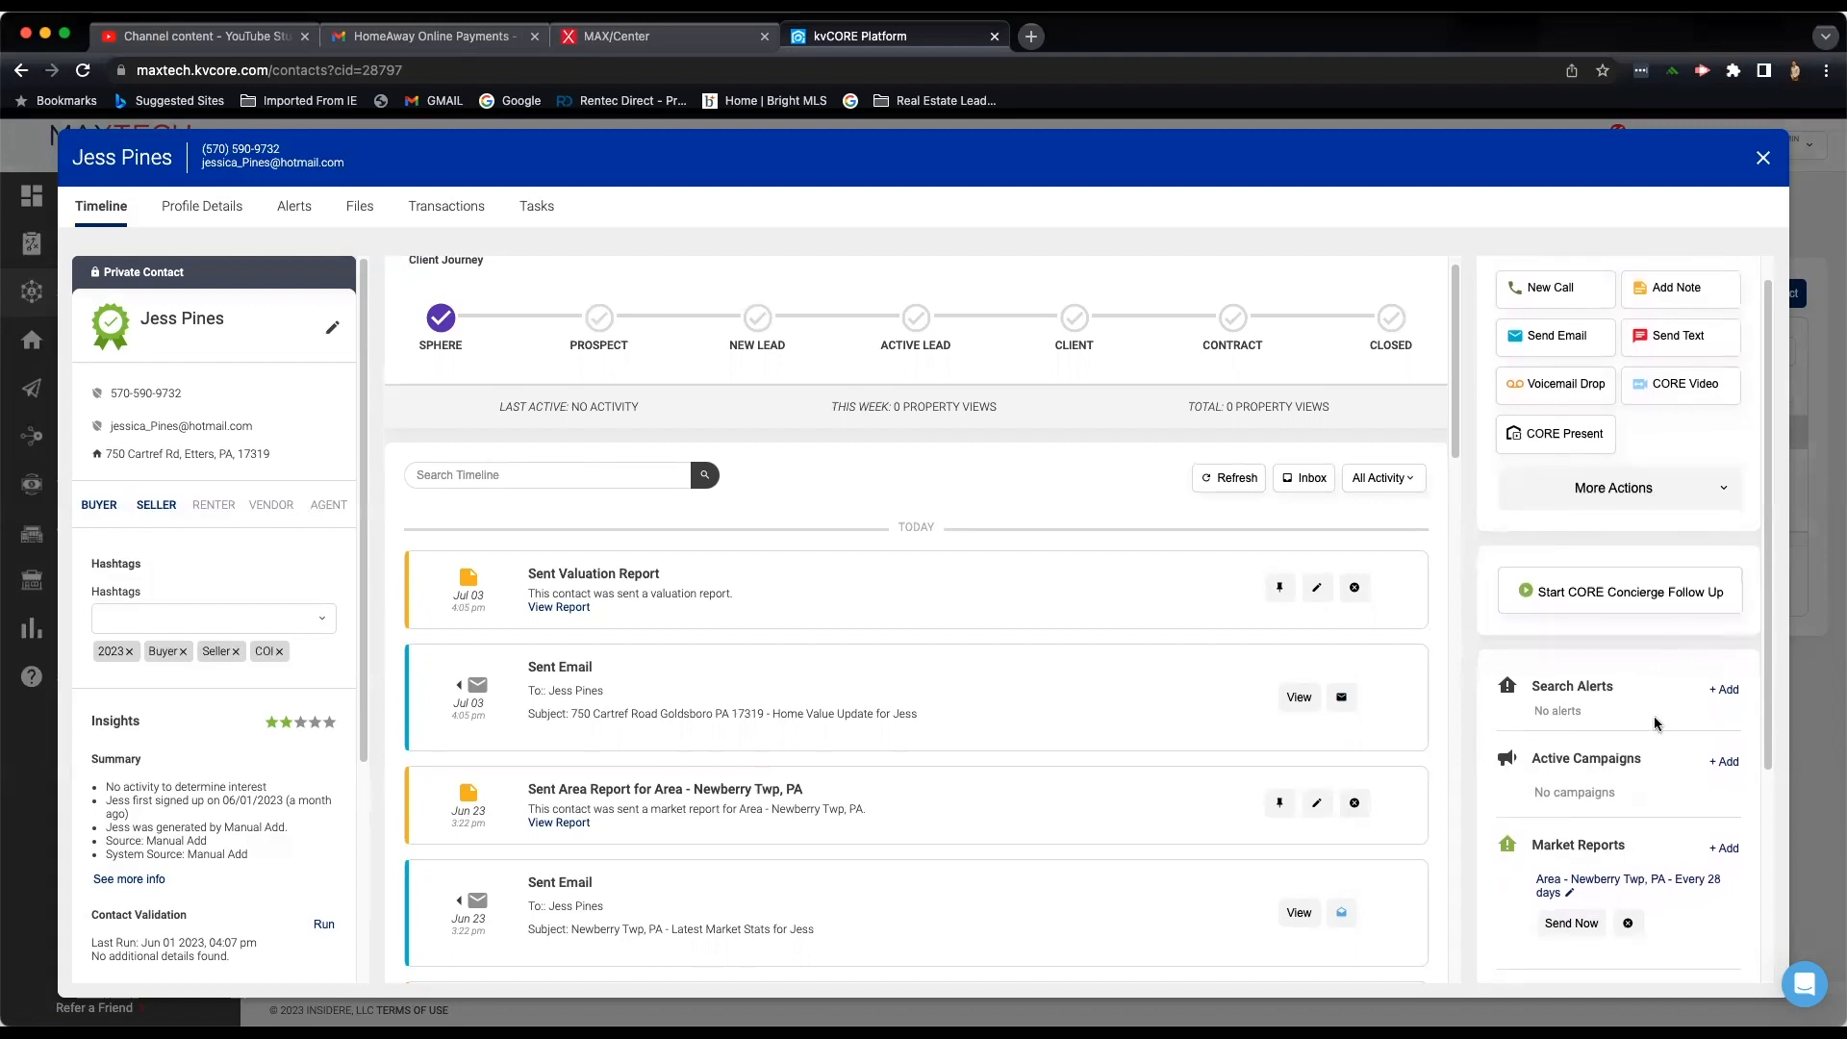
scroll(1654, 723, "down", 3)
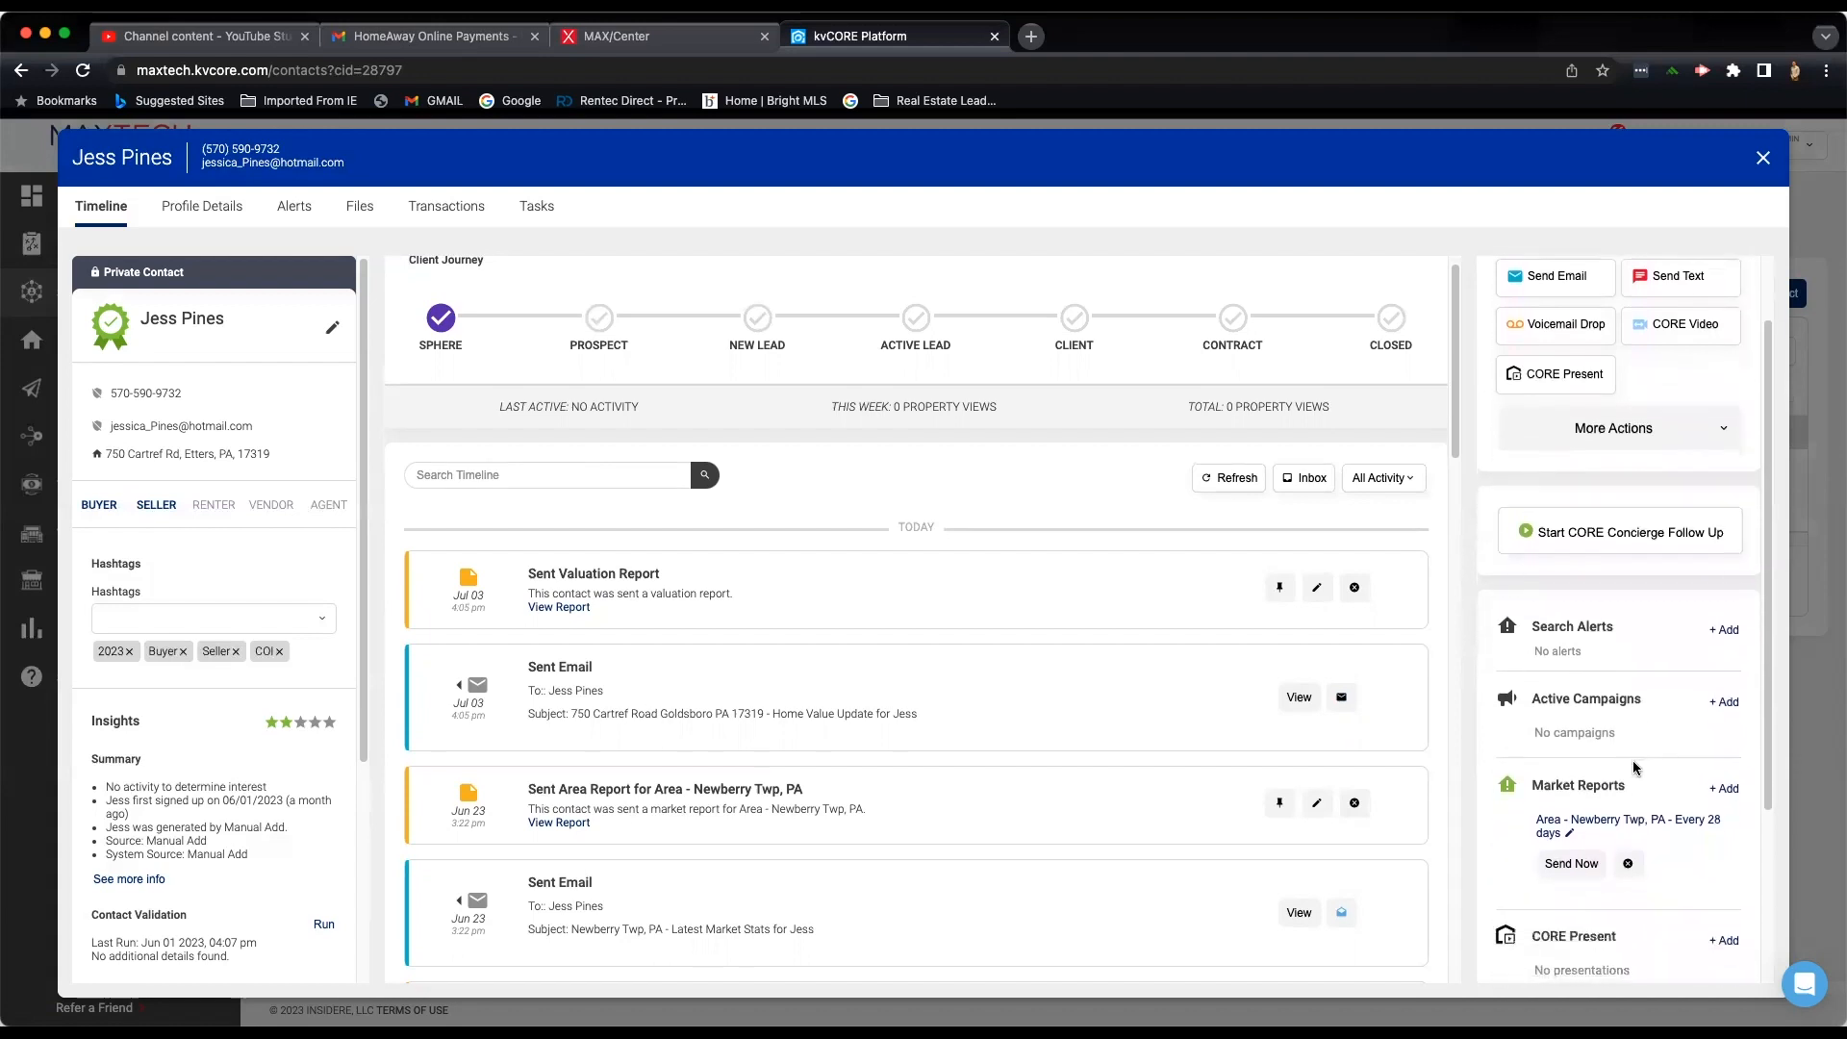
scroll(1635, 760, "down", 3)
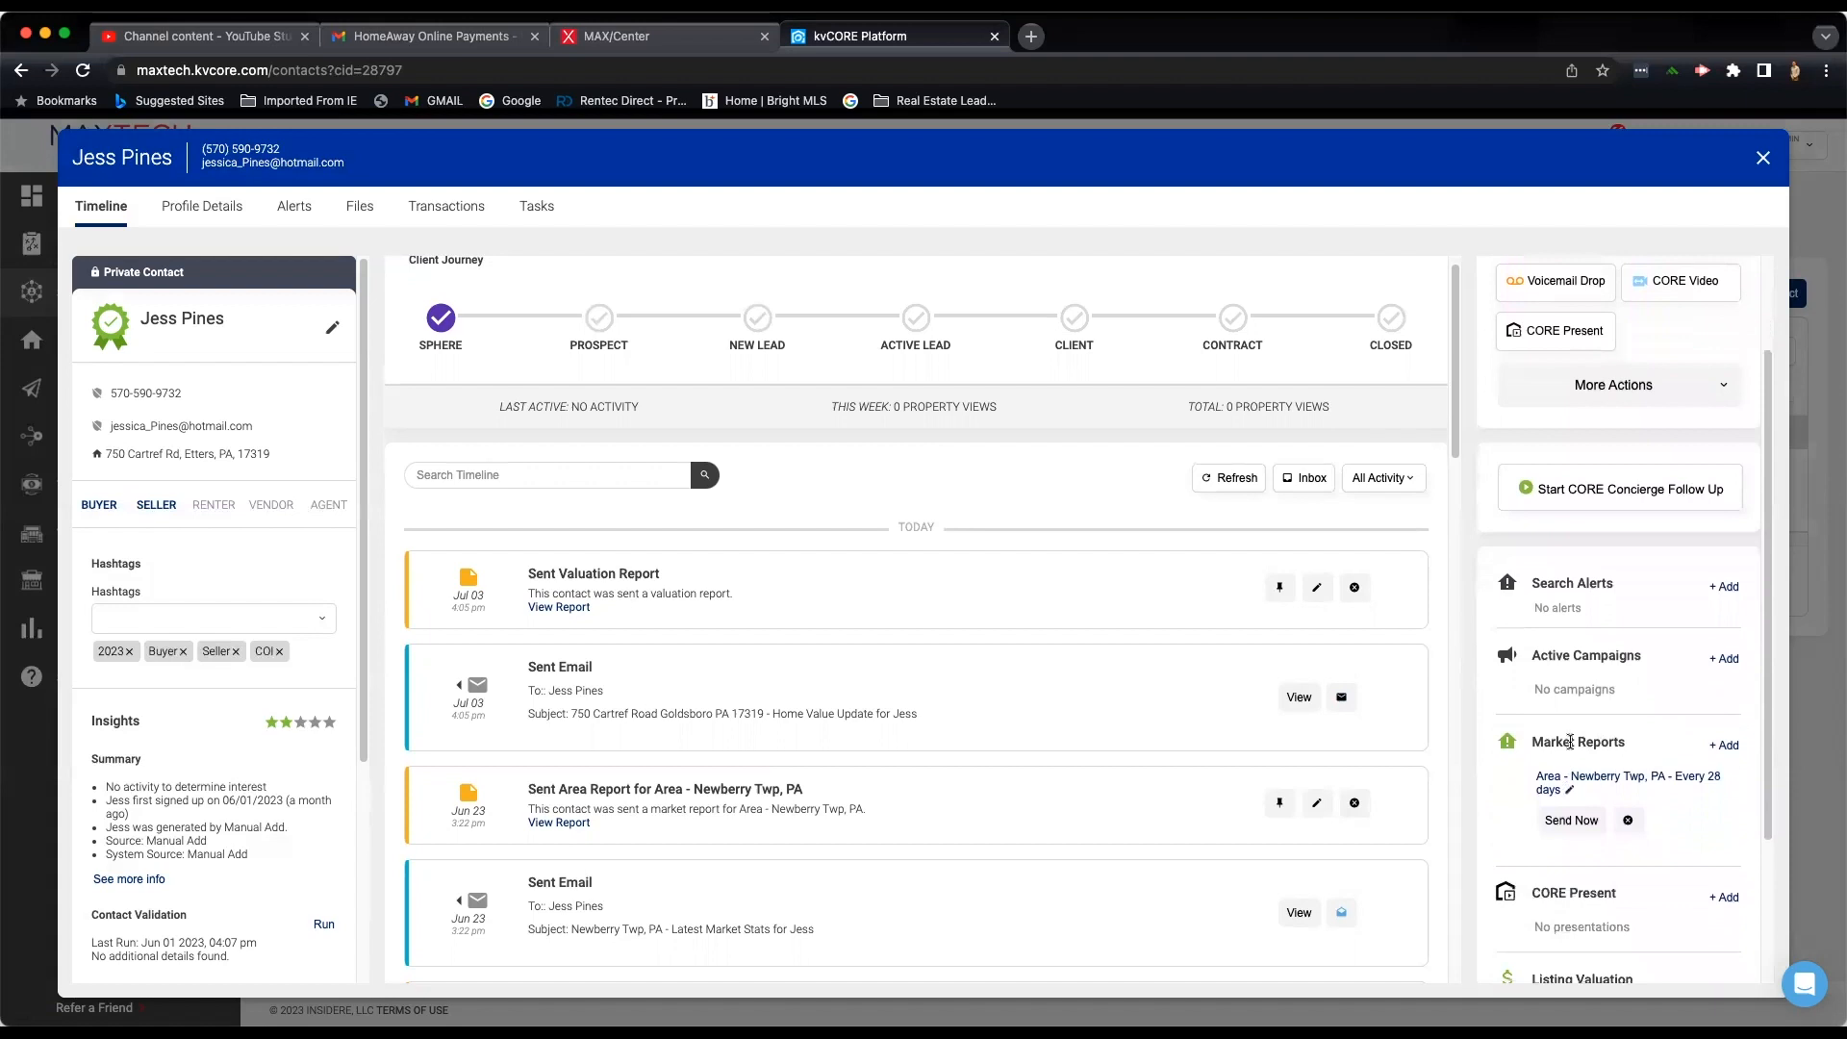
scroll(1701, 803, "up", 1)
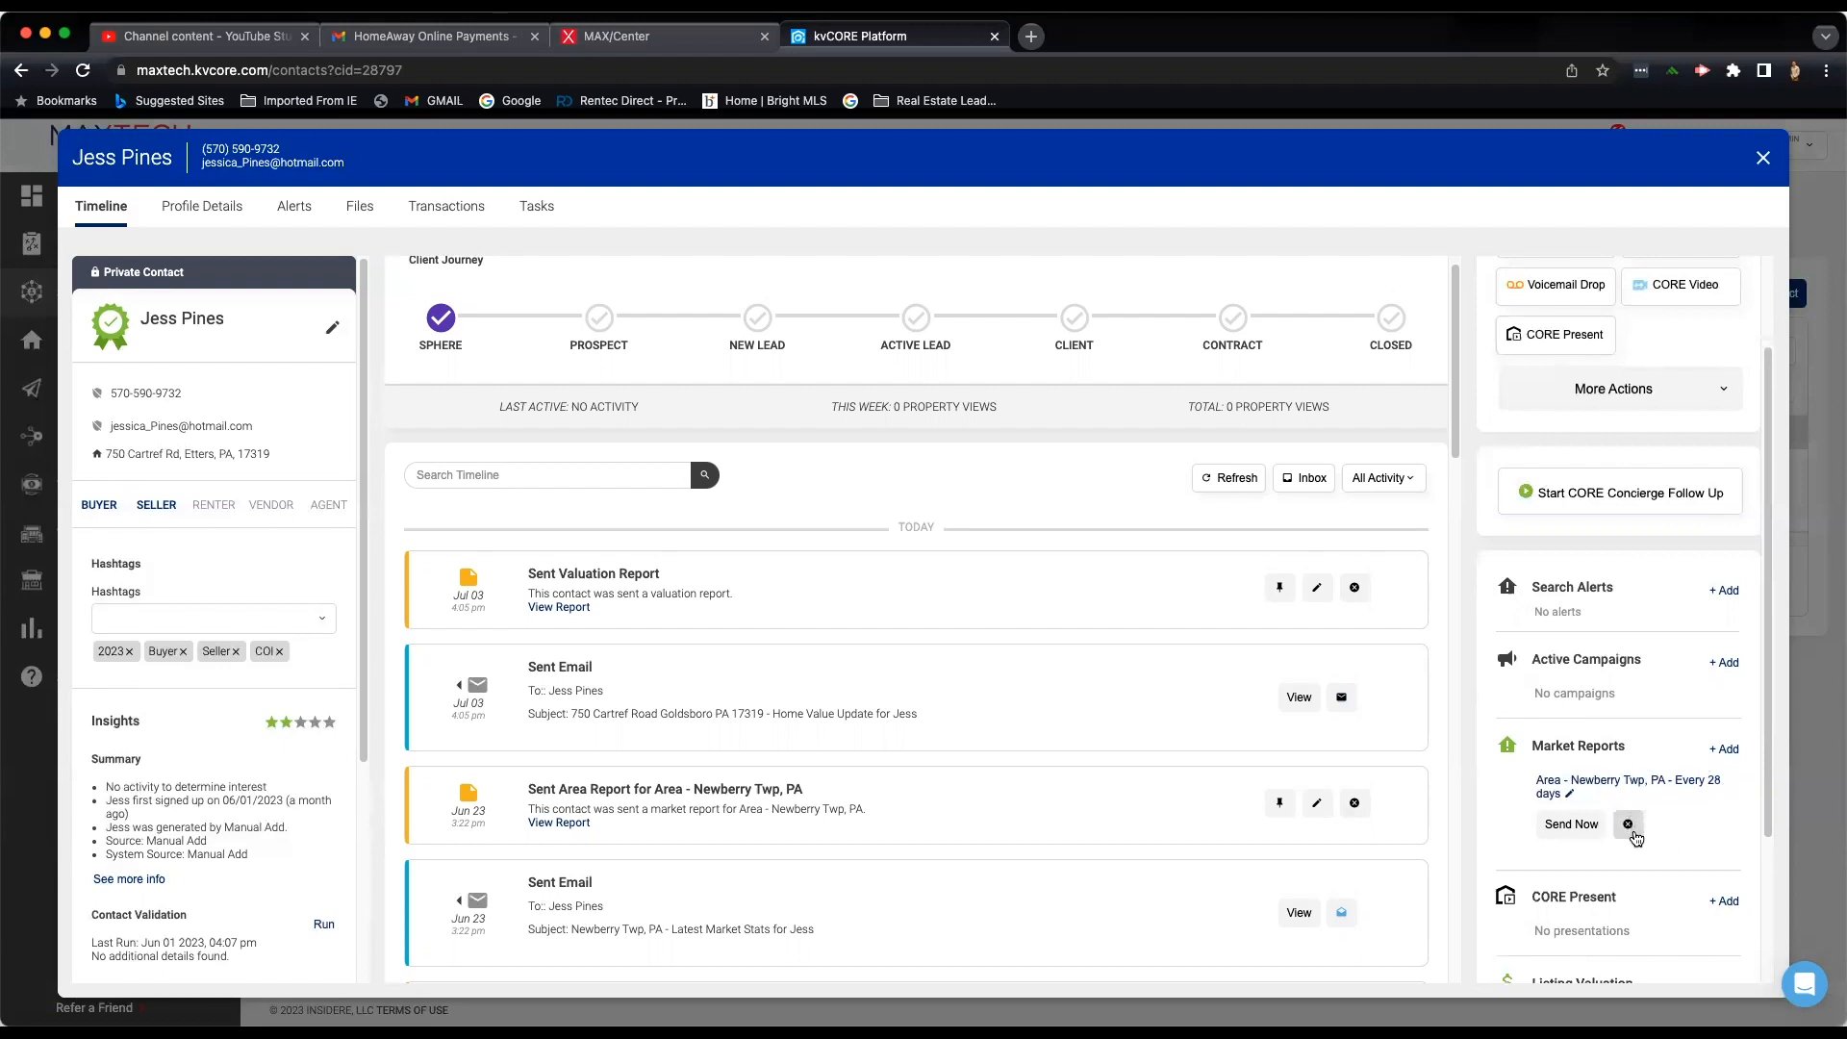
scroll(1634, 838, "down", 1)
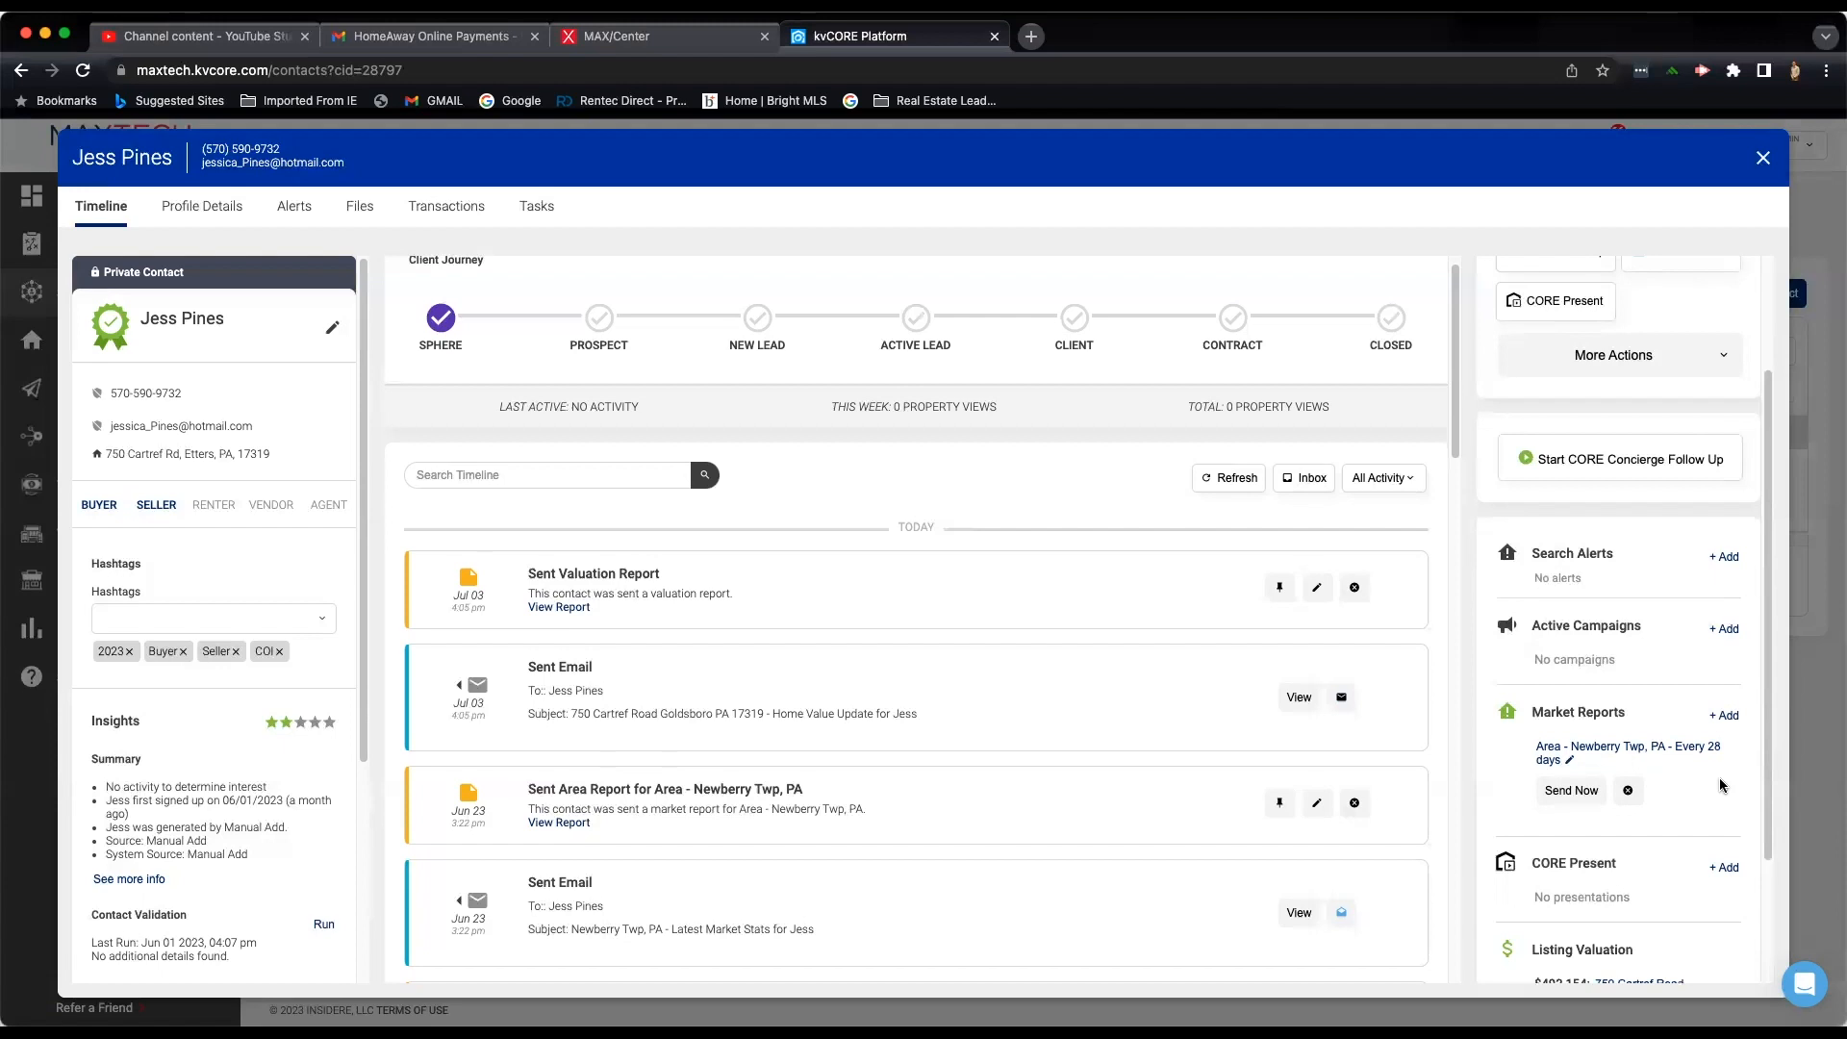
Open the Newberry Twp, PA market report's Send report every dropdown and leave it at 28 days.
left_click(1569, 759)
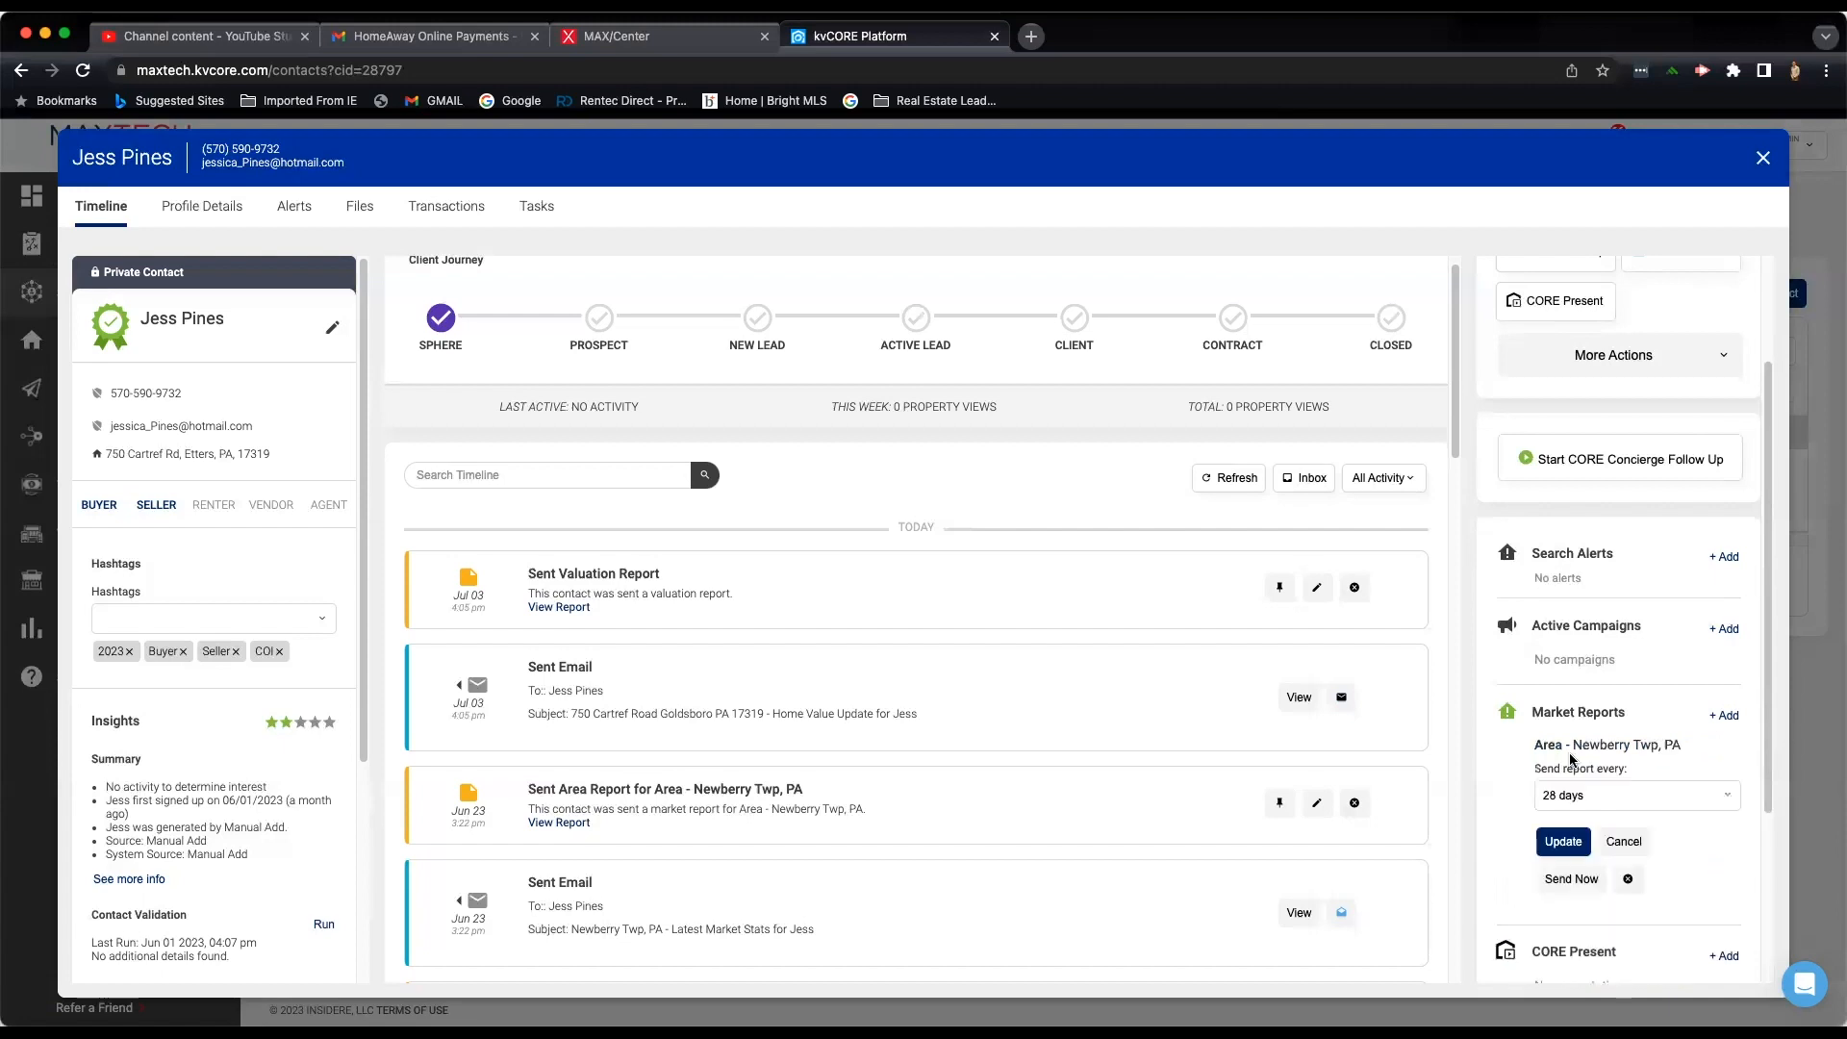
left_click(1664, 808)
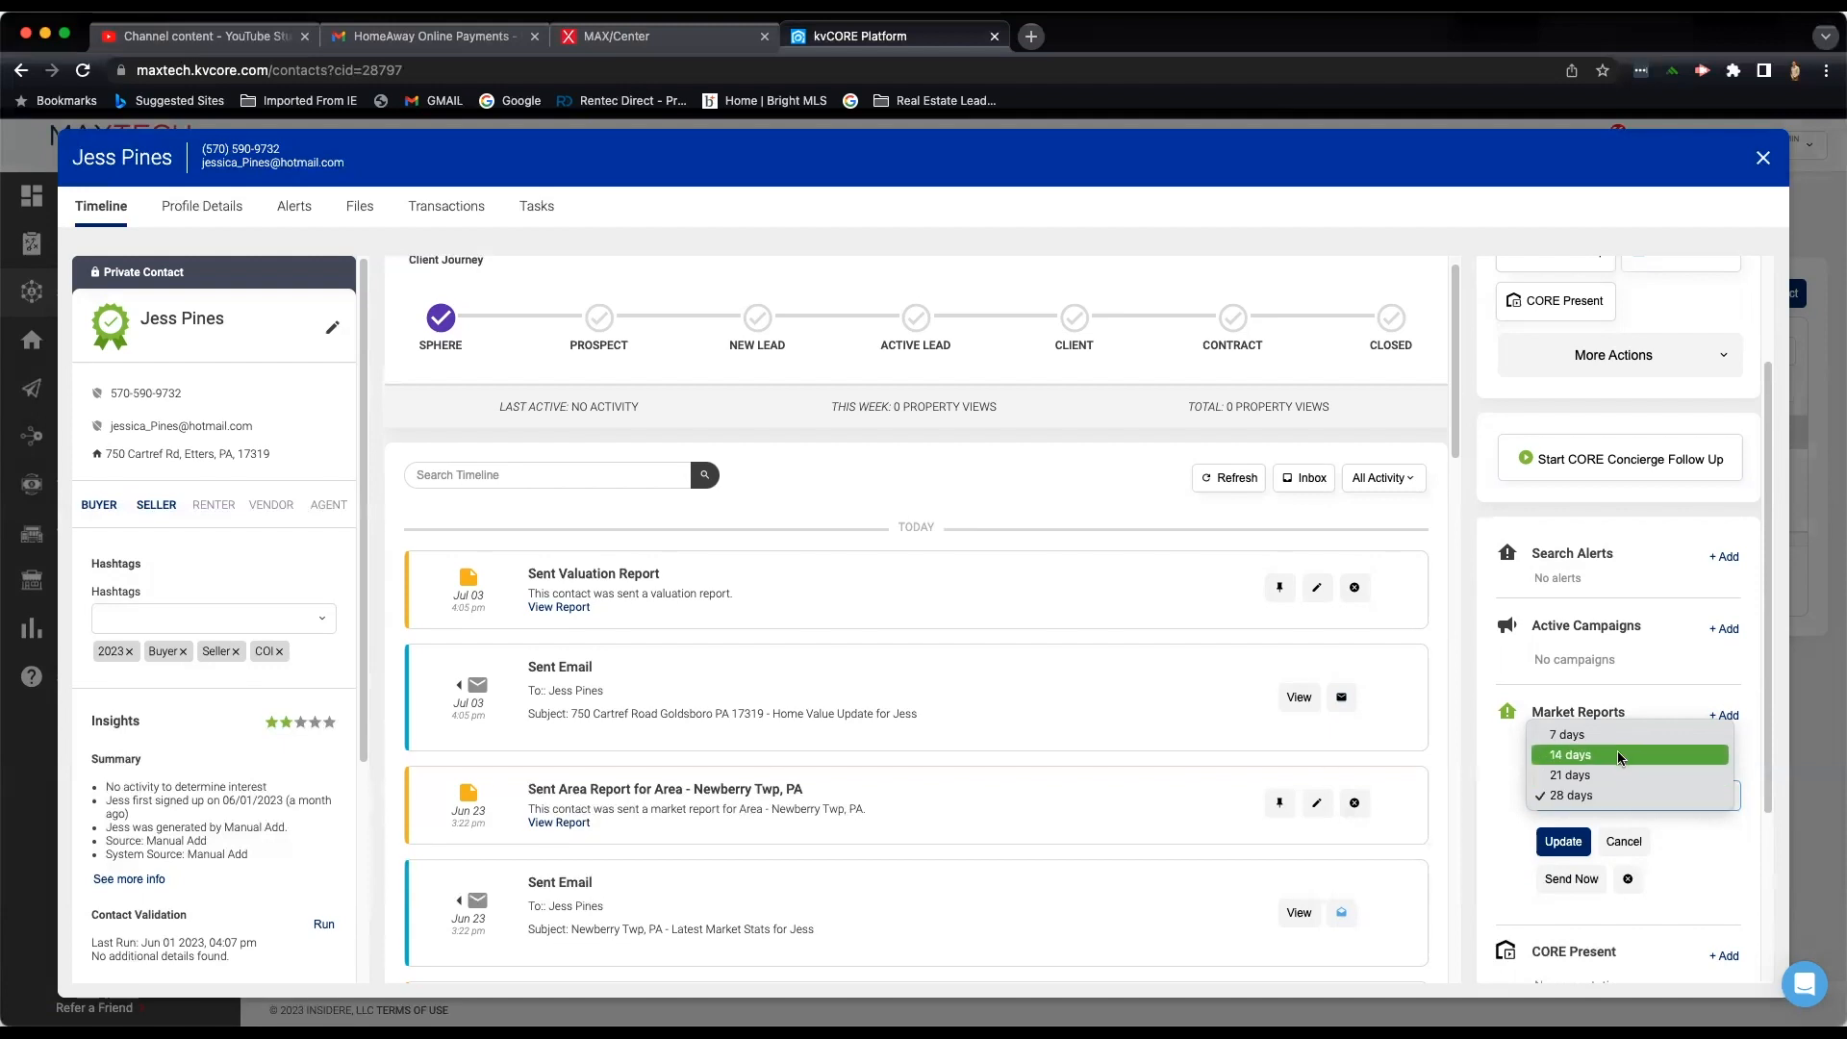
left_click(1618, 844)
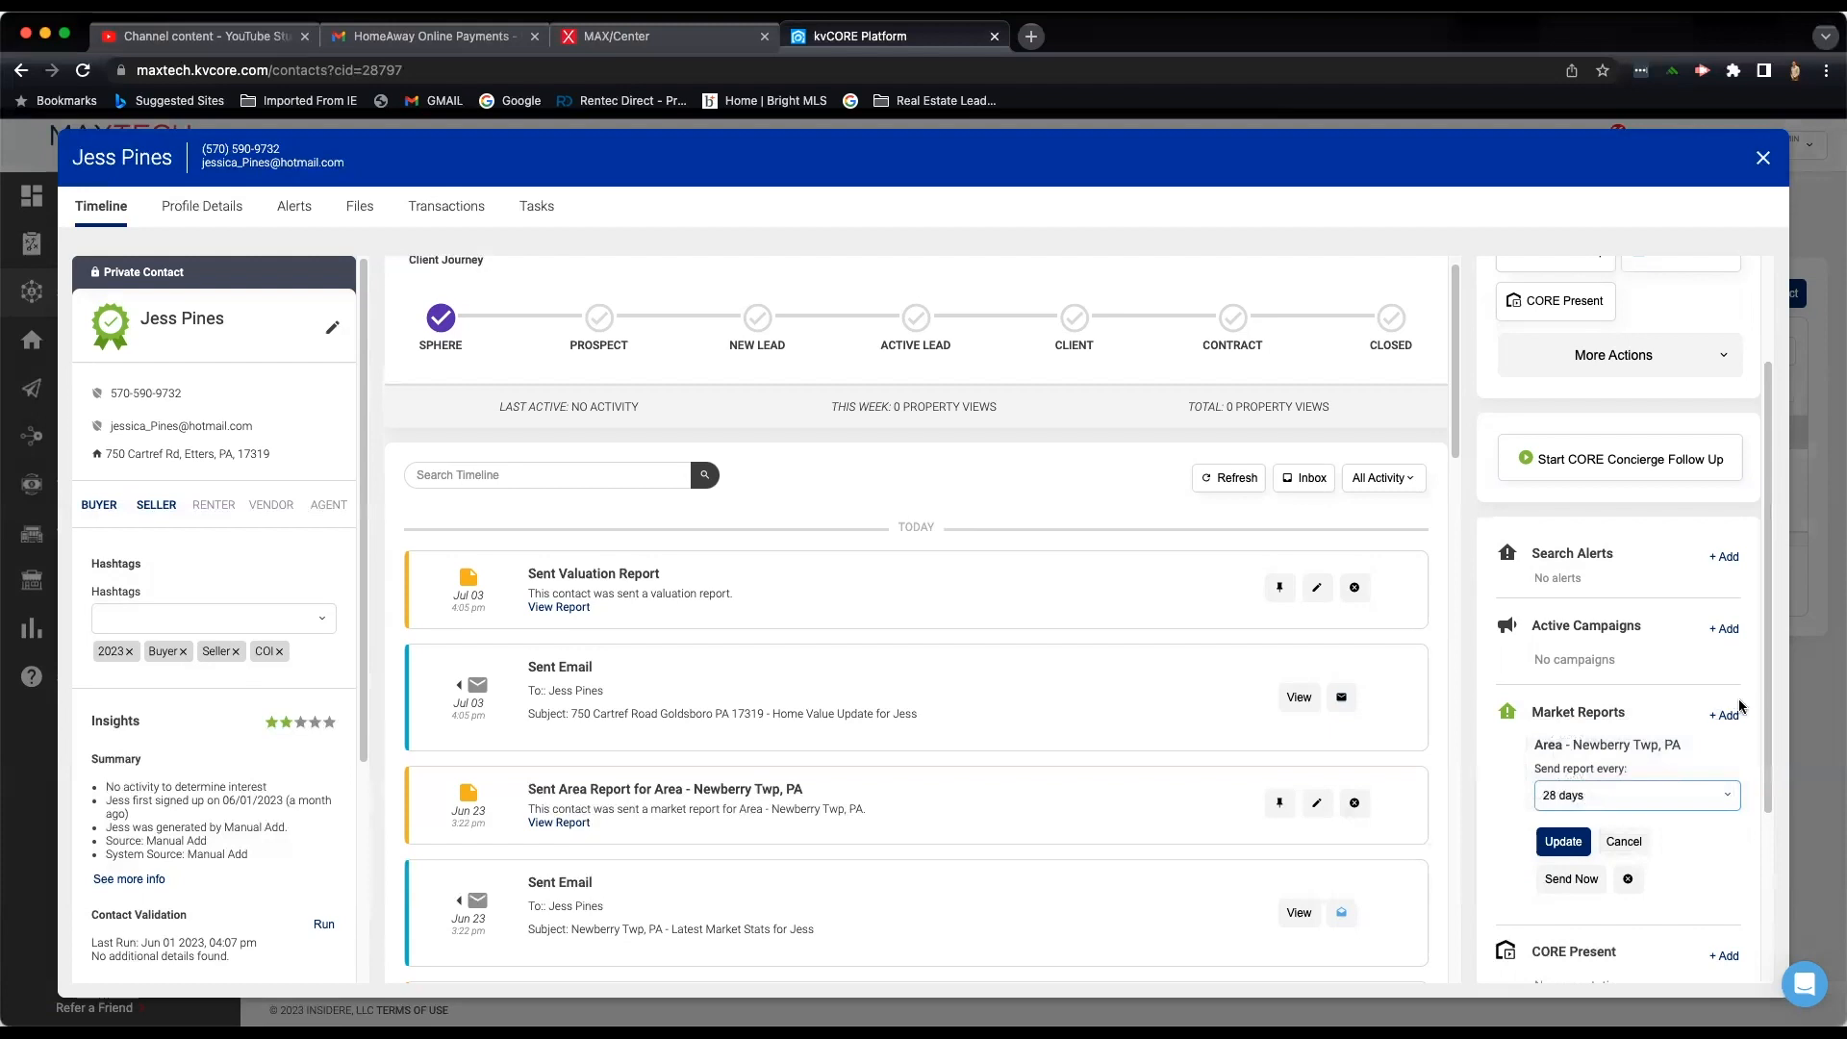
left_click(1739, 742)
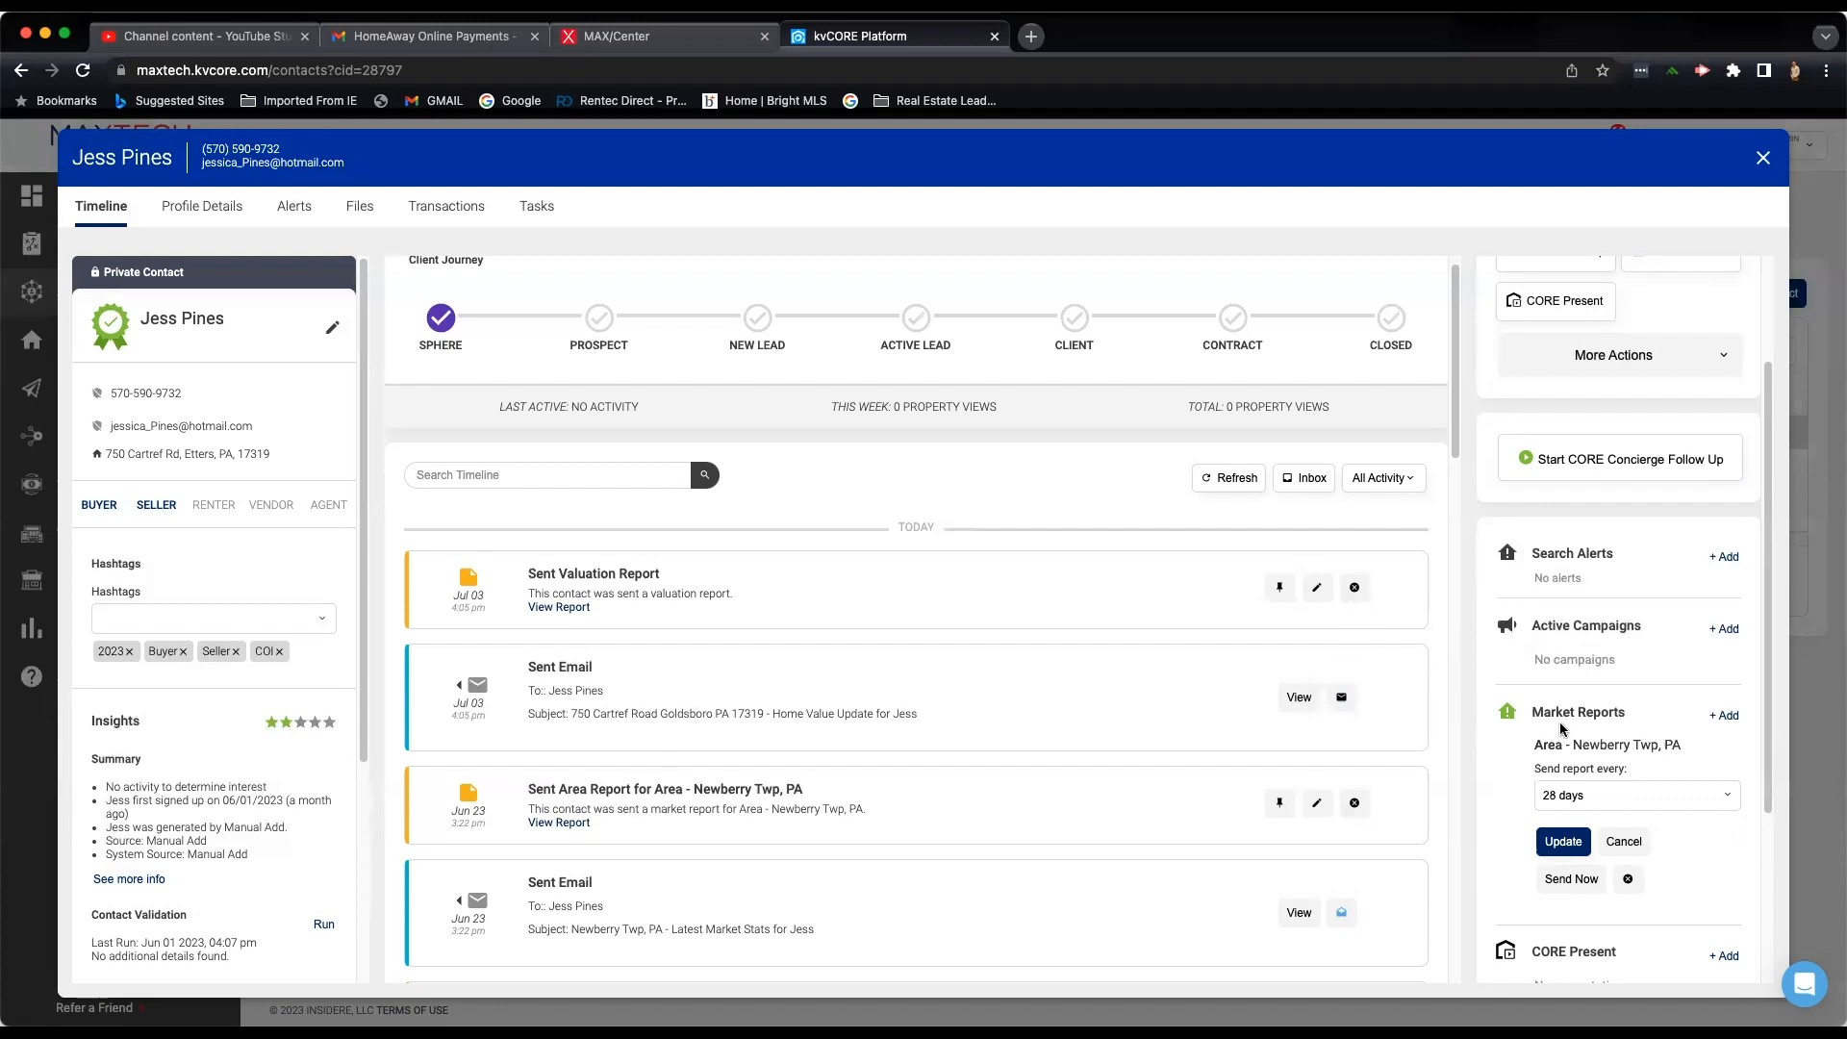
Start a new market report and pick 'area: Hampden Twp, PA' from a 'hampden' location search.
left_click(1725, 720)
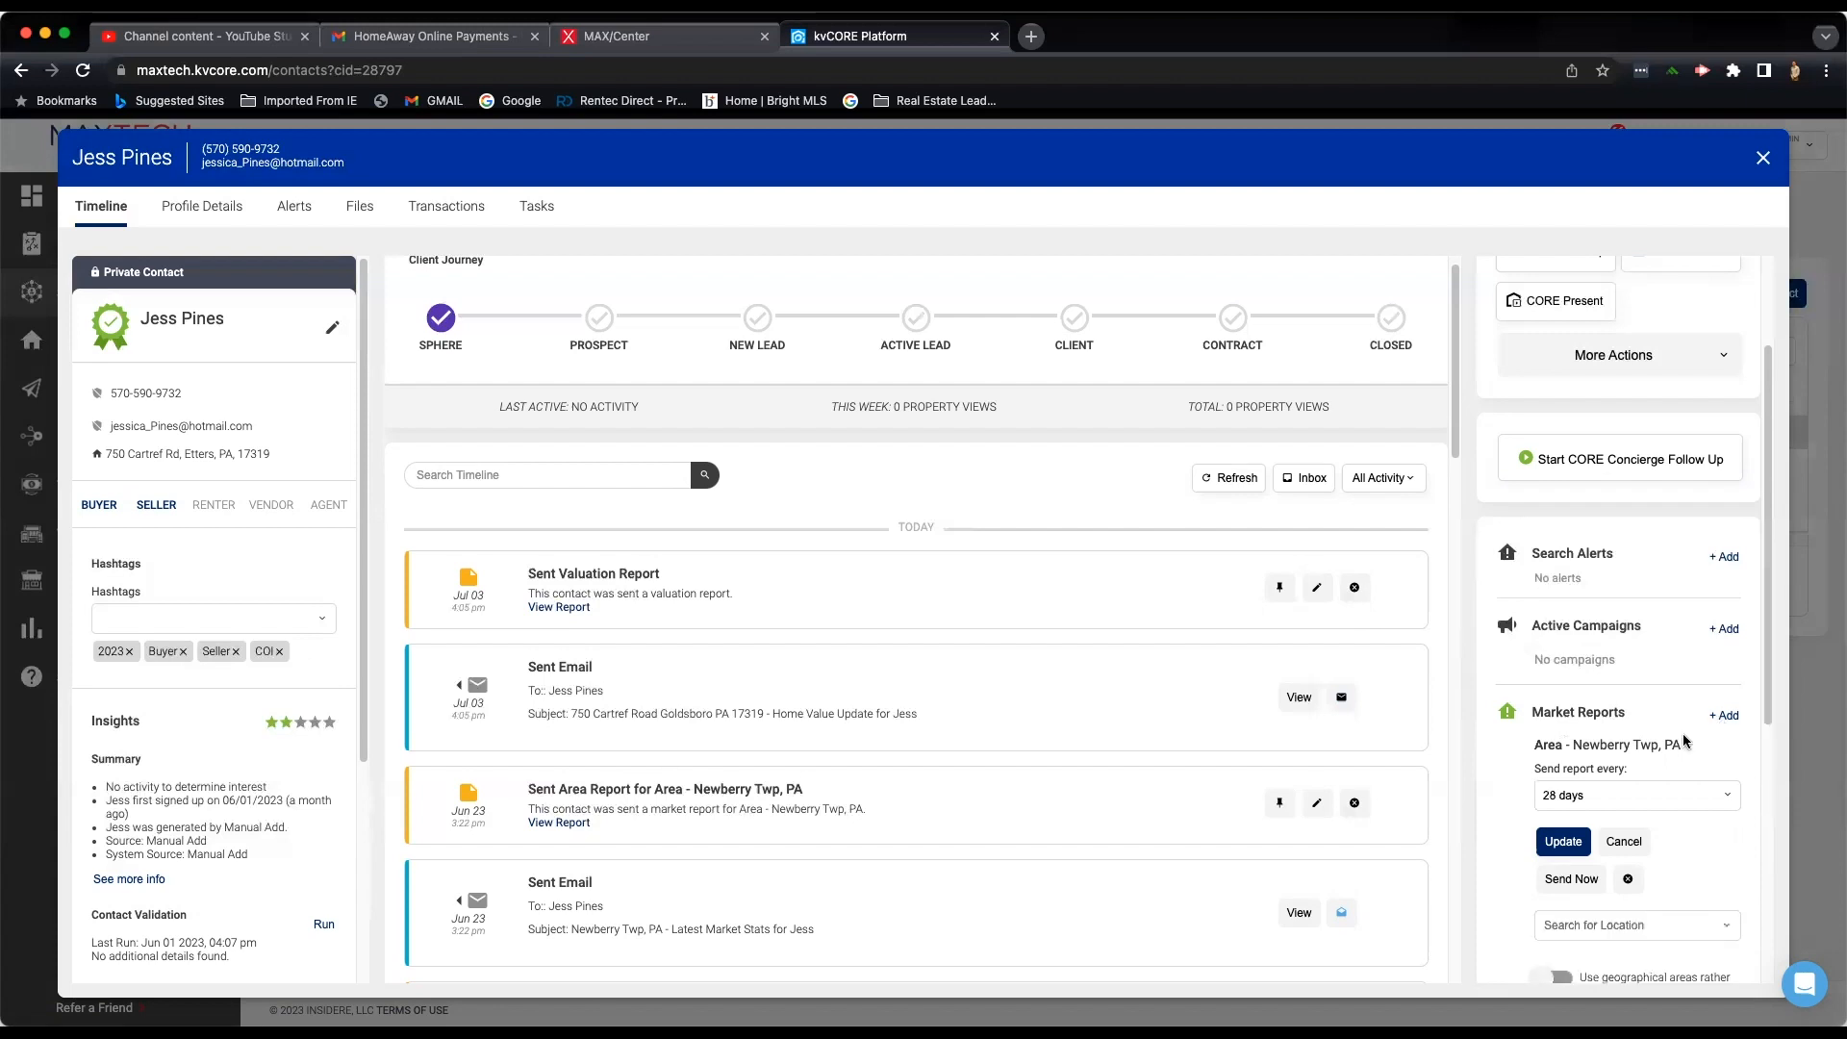
scroll(1683, 741, "down", 1)
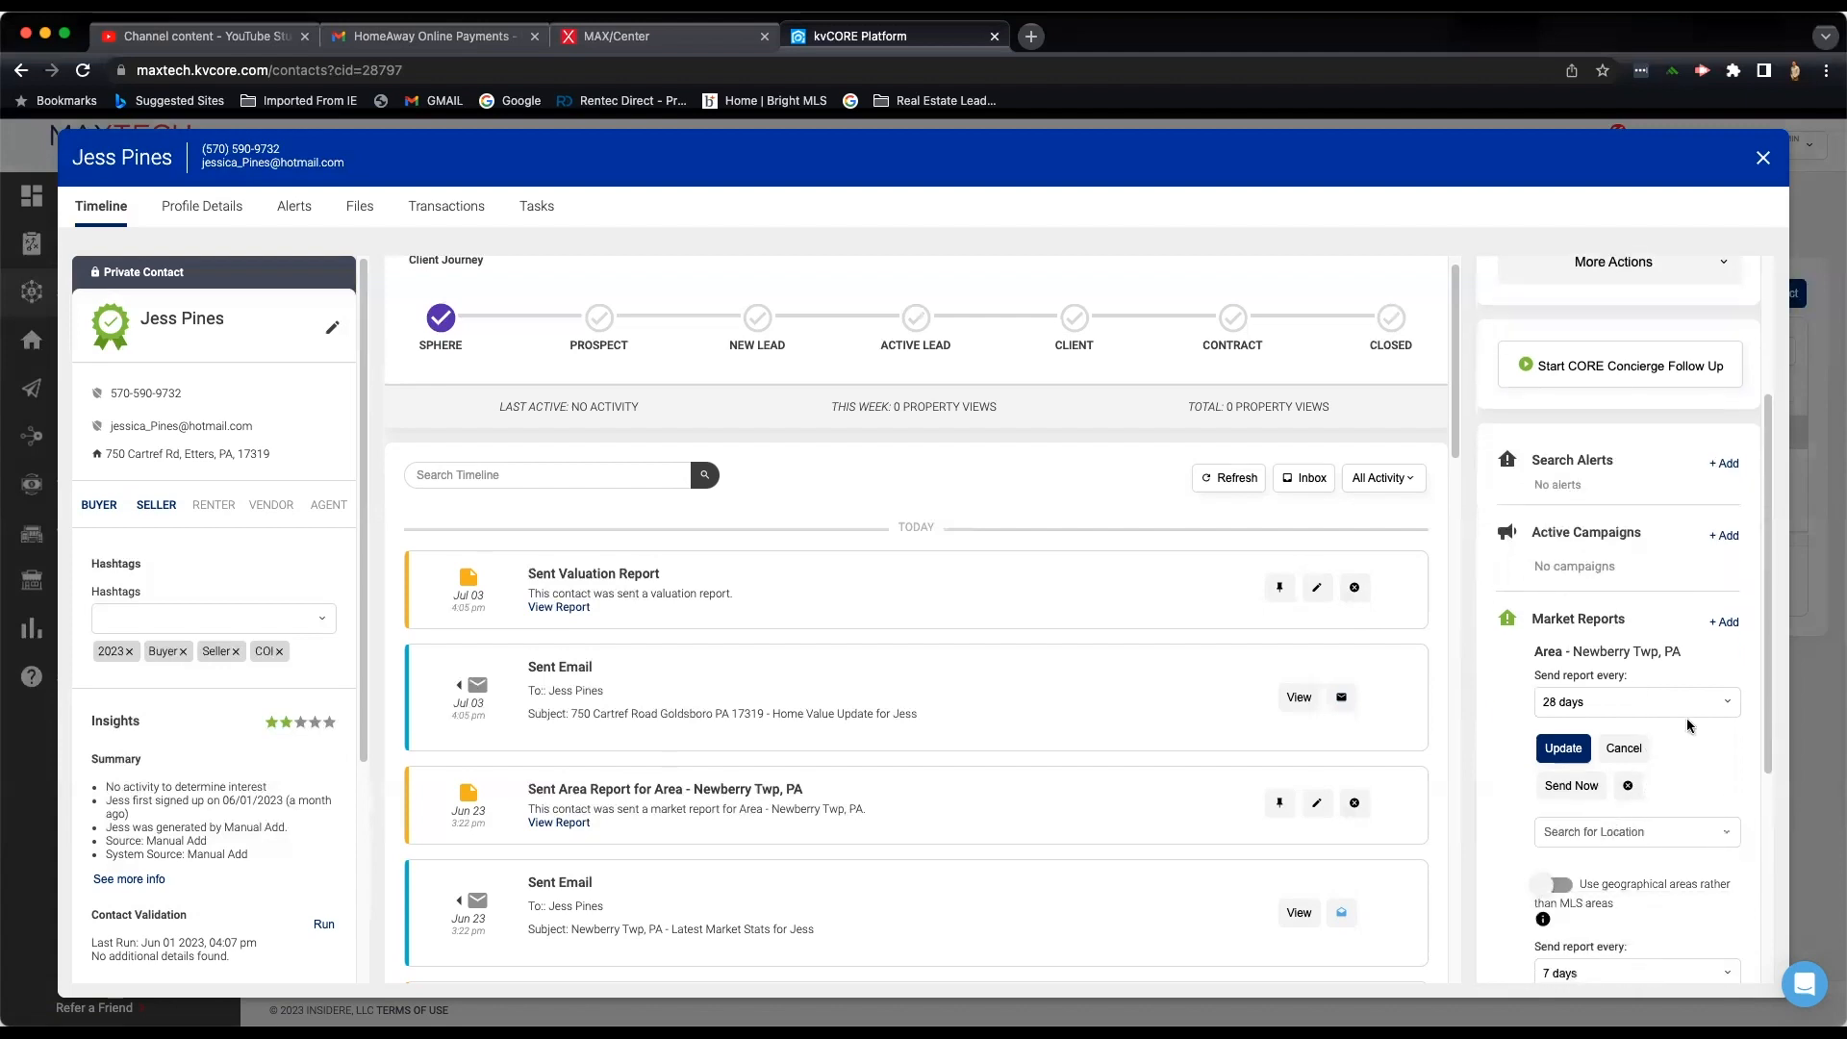
scroll(1688, 724, "down", 1)
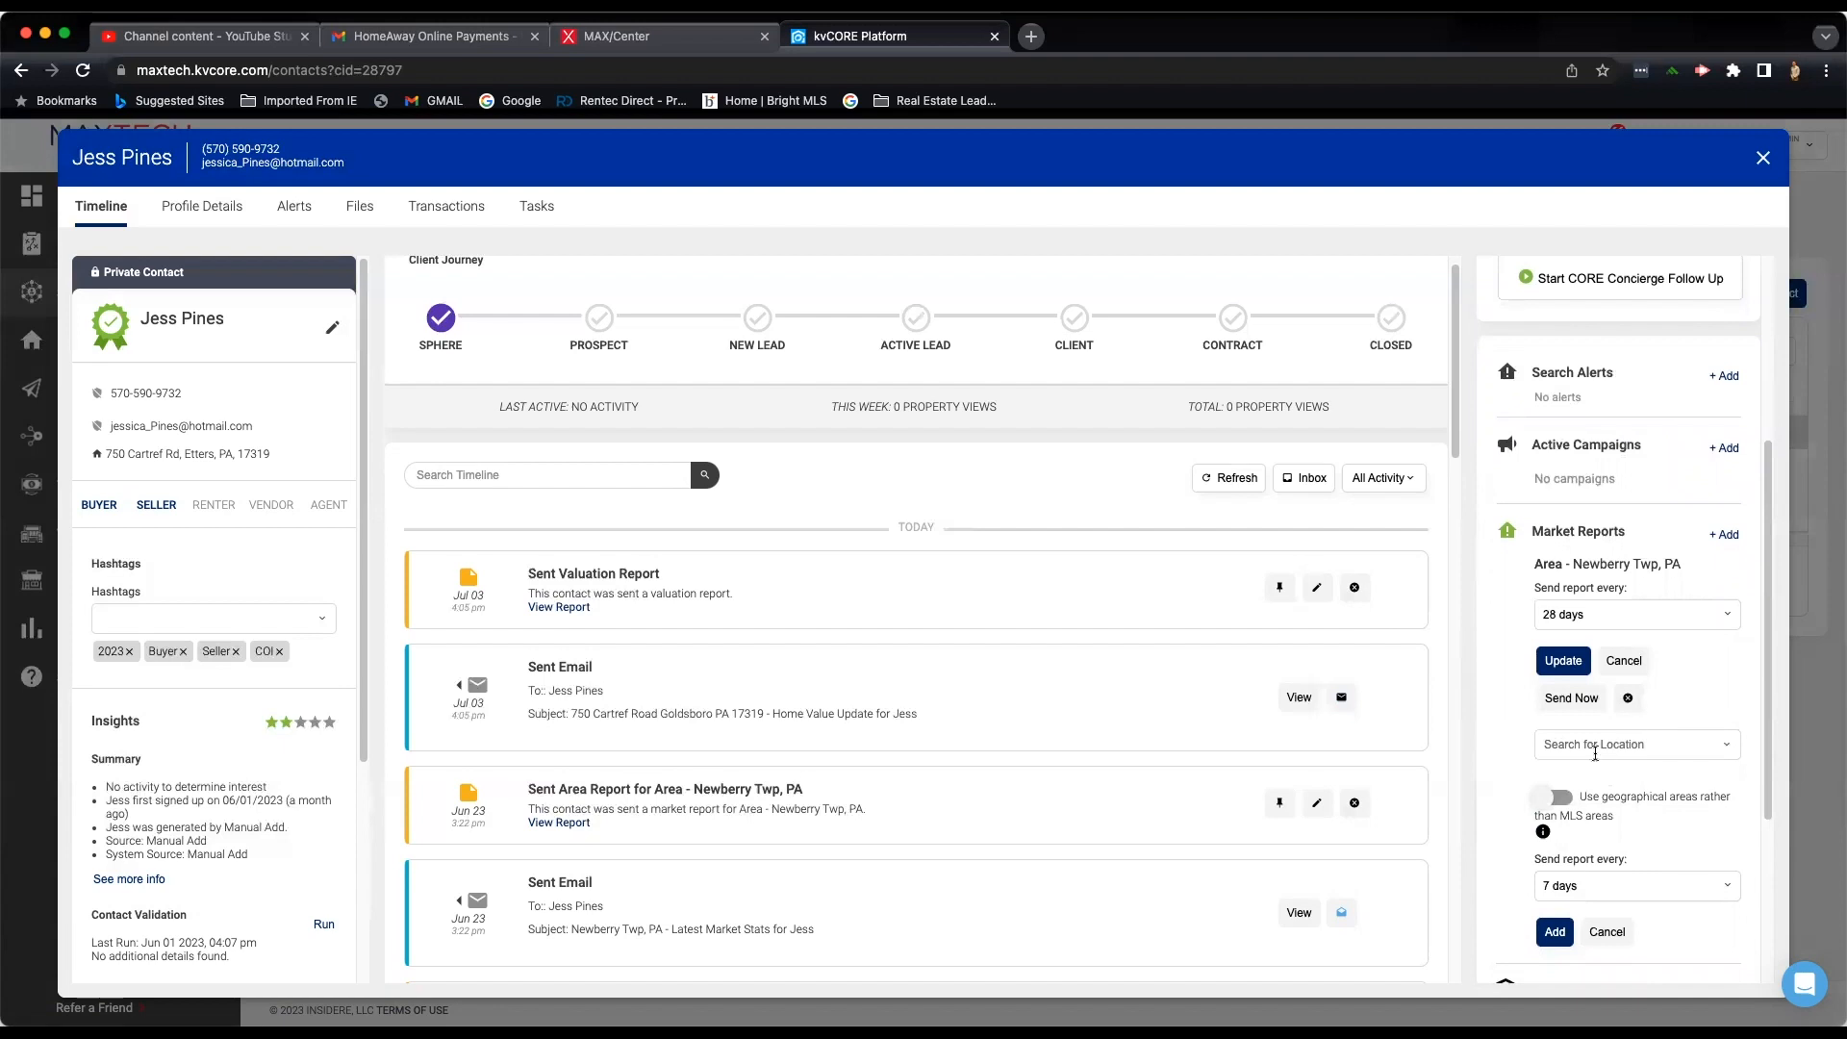
left_click(1583, 748)
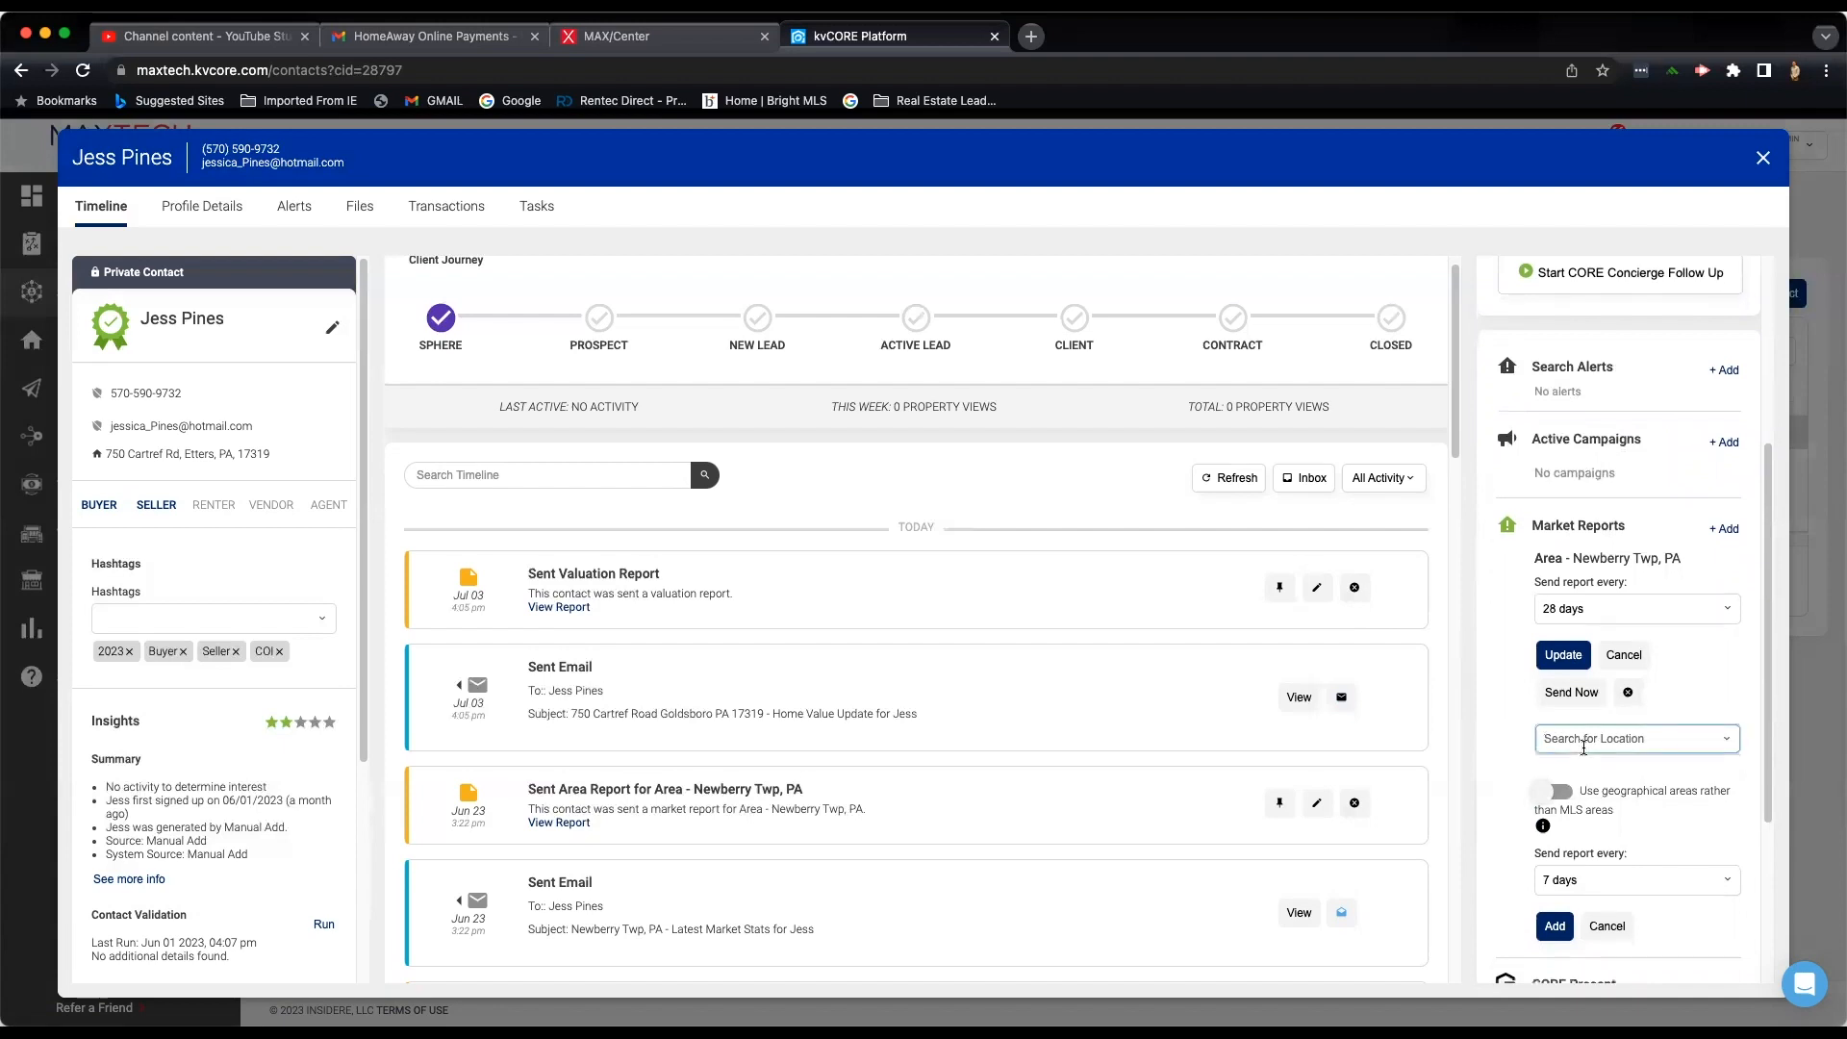
type("hampden town")
key("BackSpace")
key("BackSpace")
key("BackSpace")
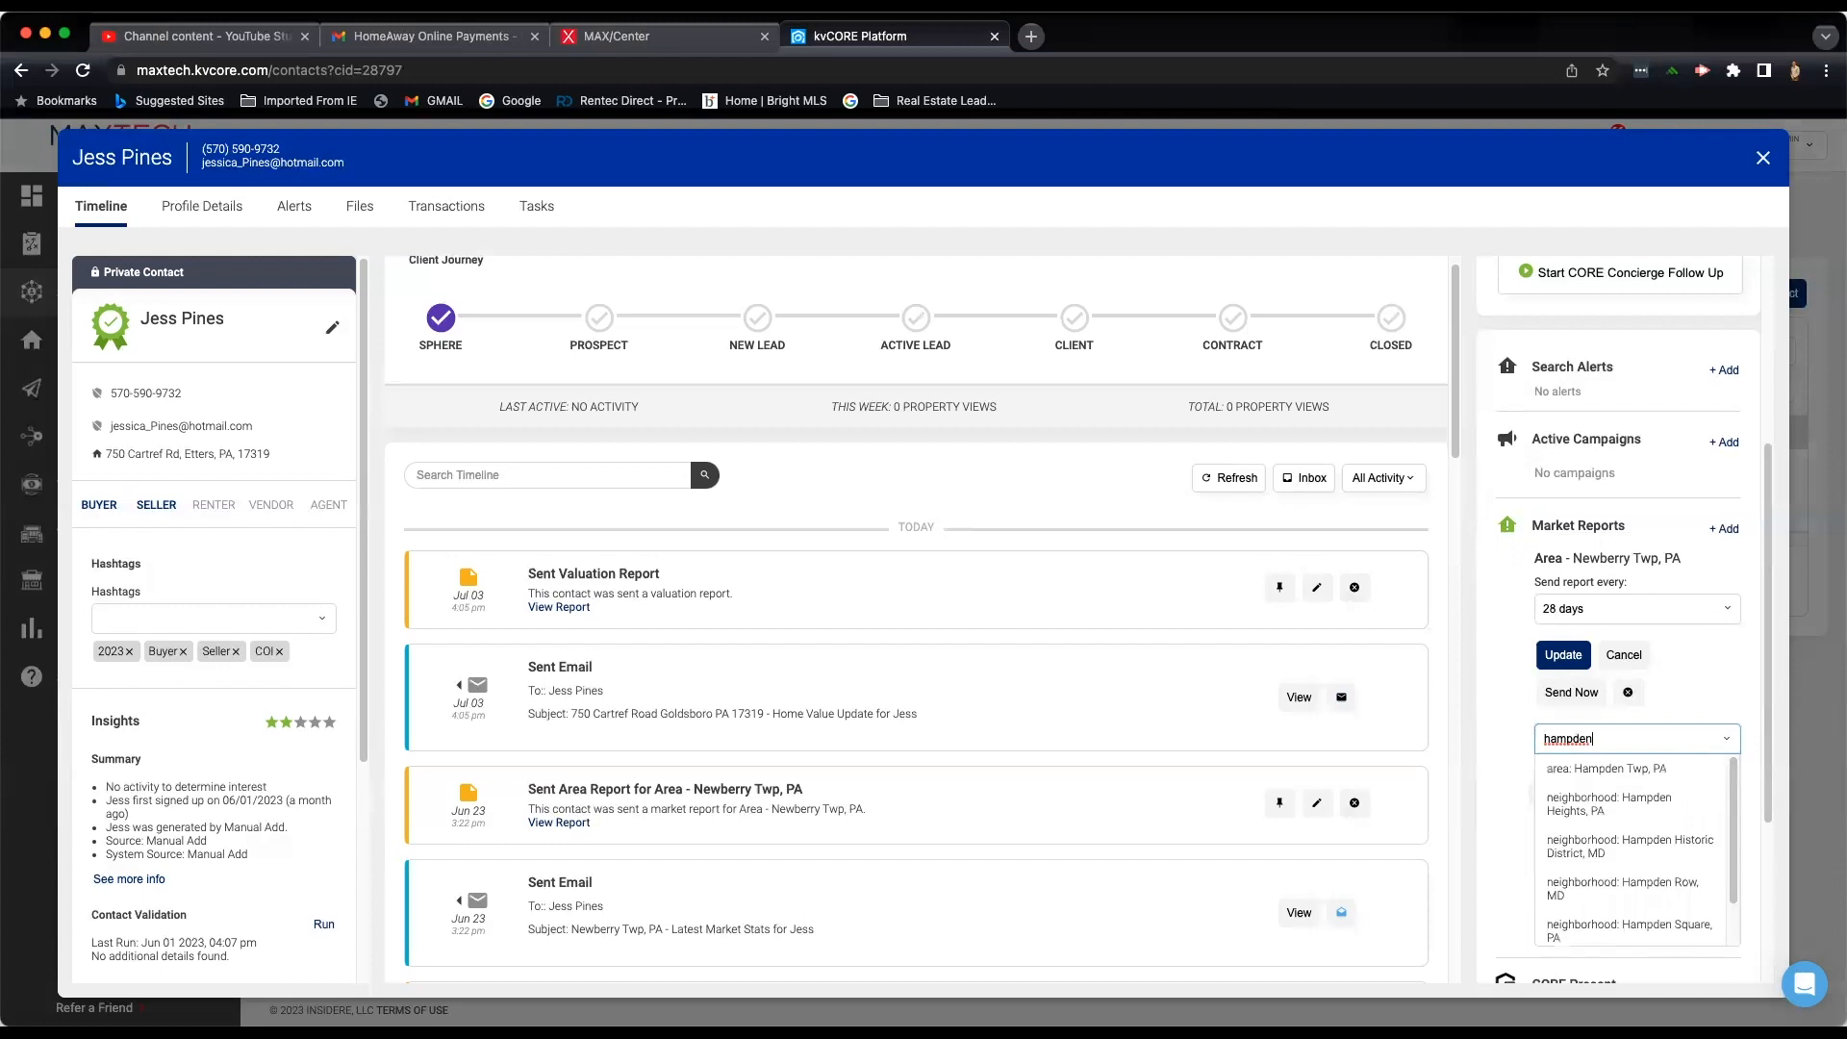
left_click(1637, 779)
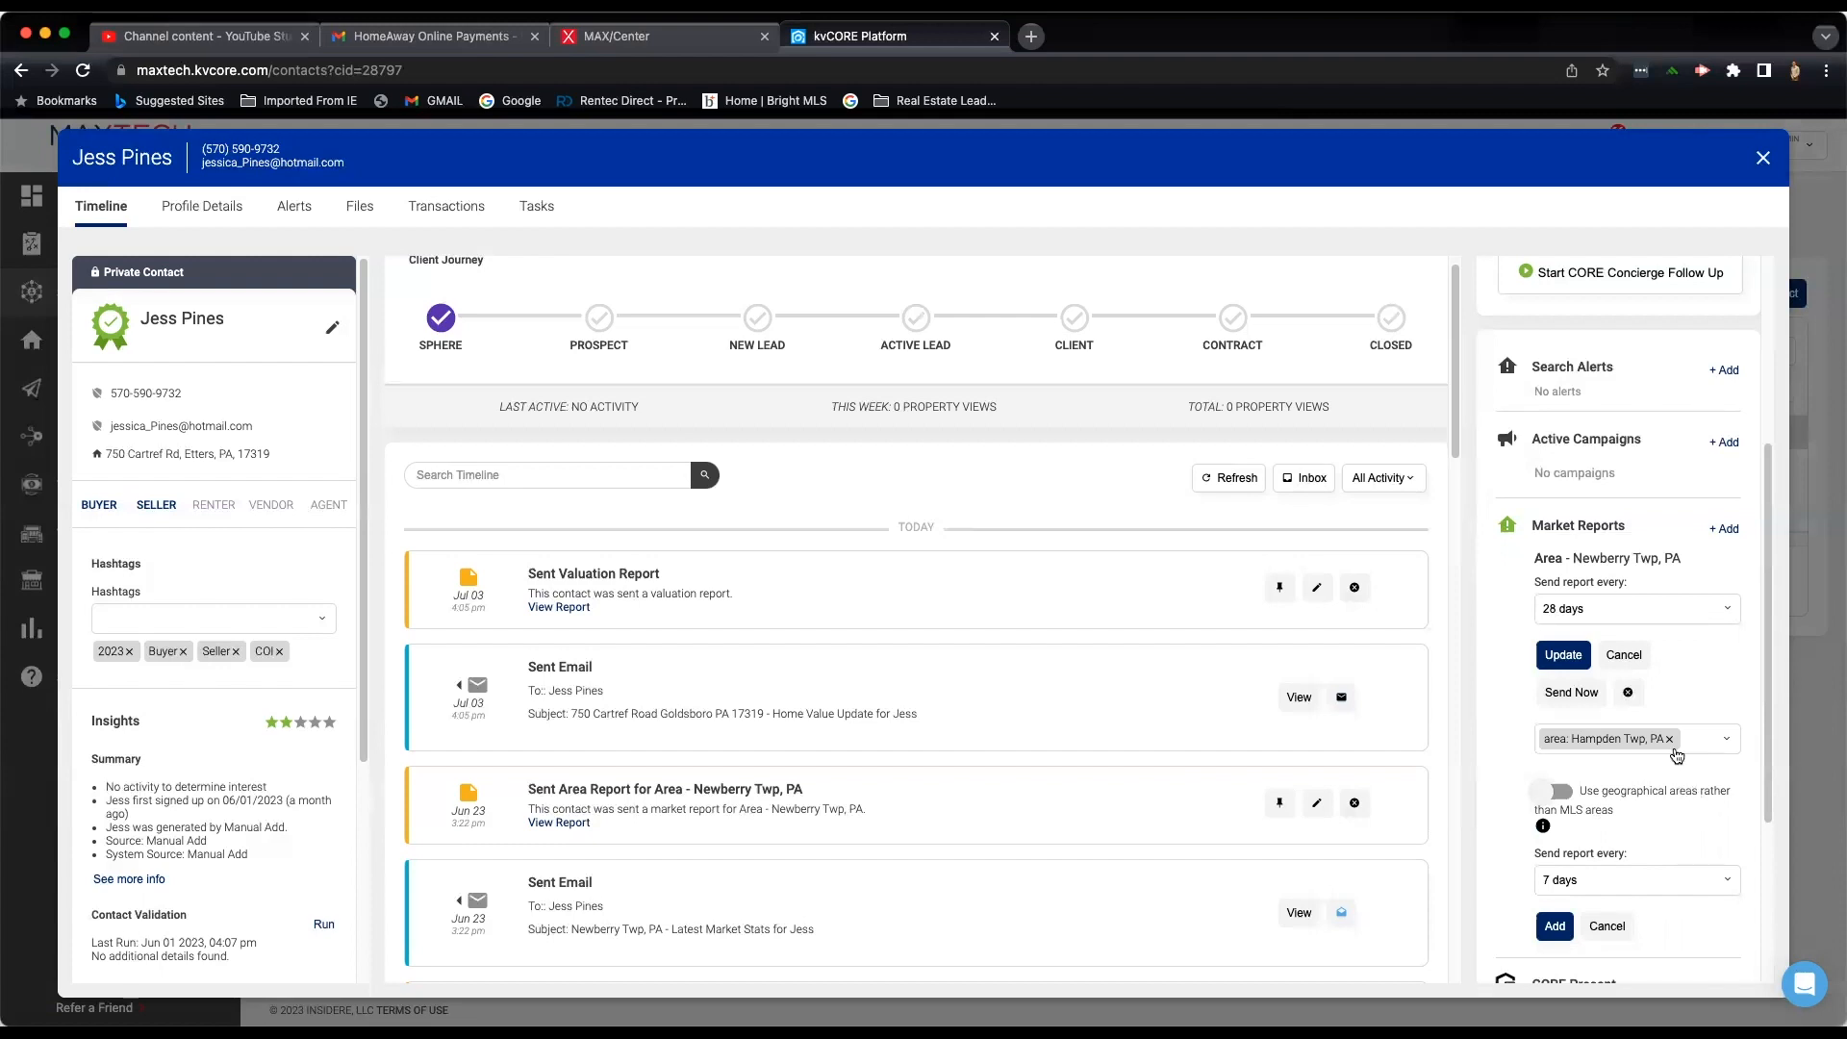
Keep the Hampden Twp report frequency at 7 days, then cancel the new report.
scroll(1674, 757, "down", 1)
scroll(1674, 755, "down", 3)
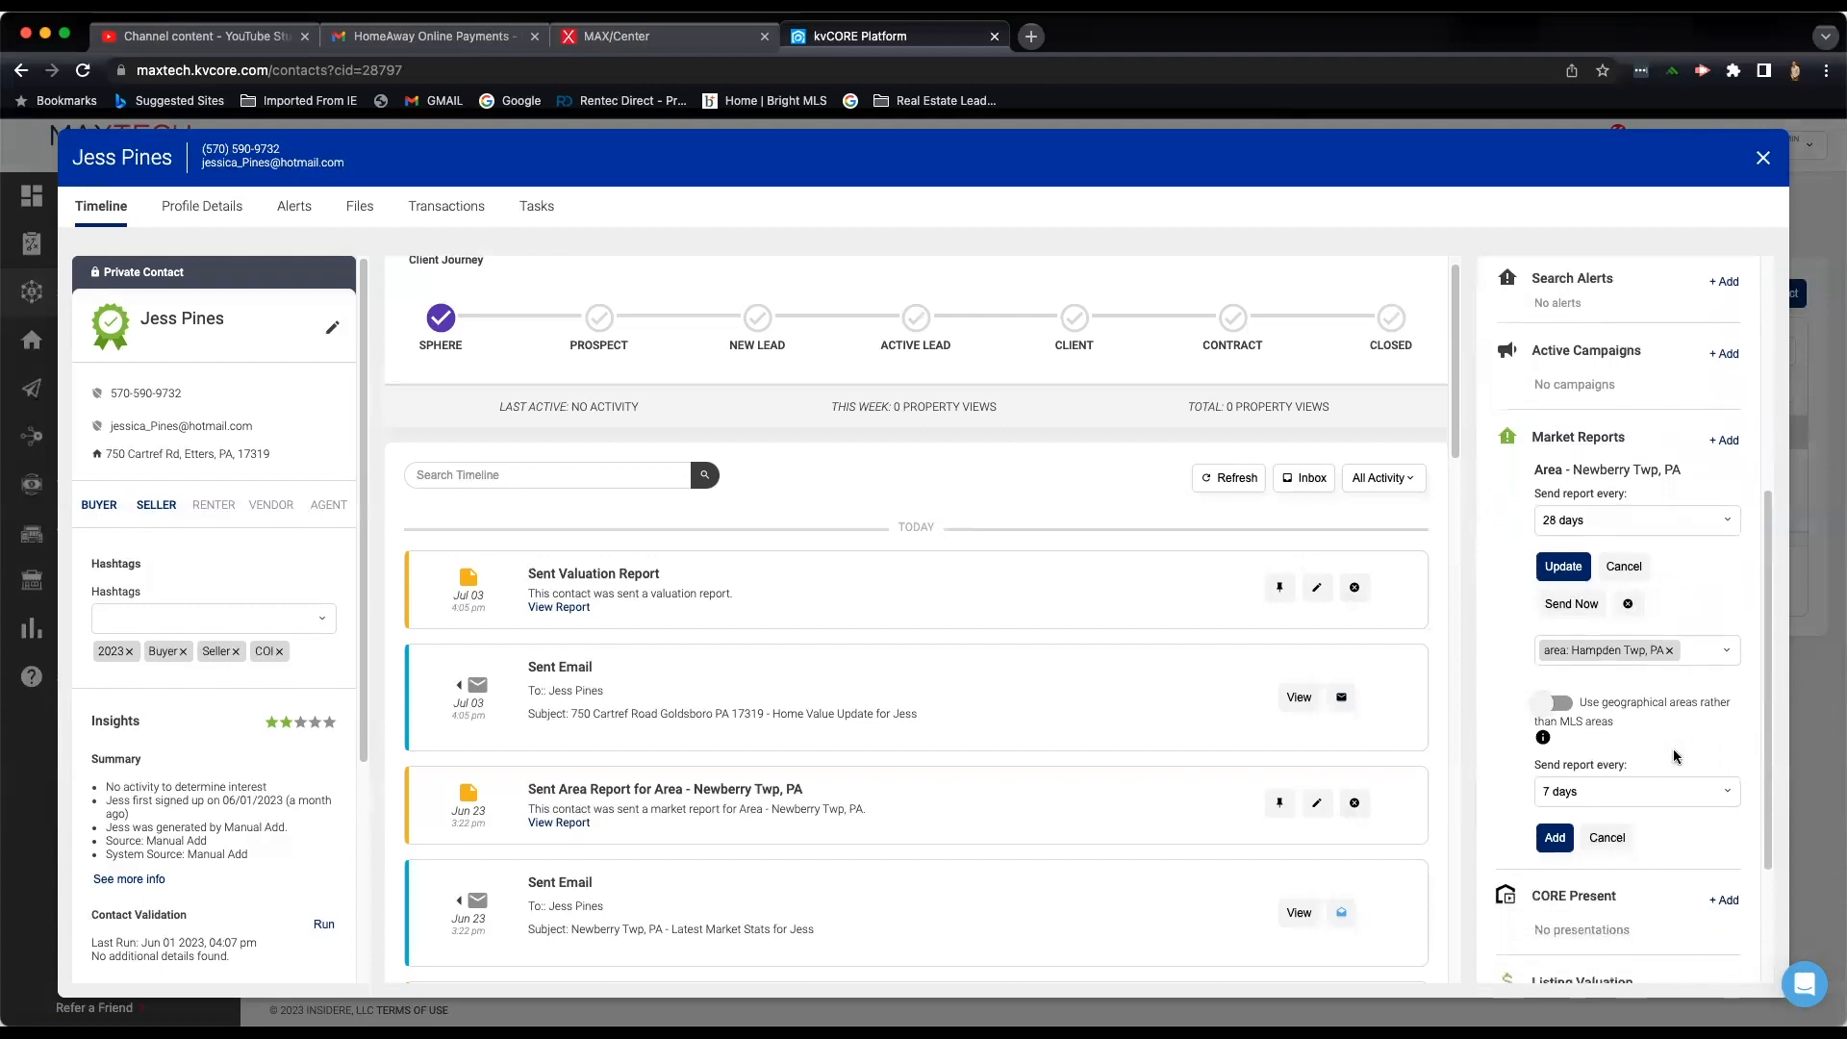
left_click(1674, 766)
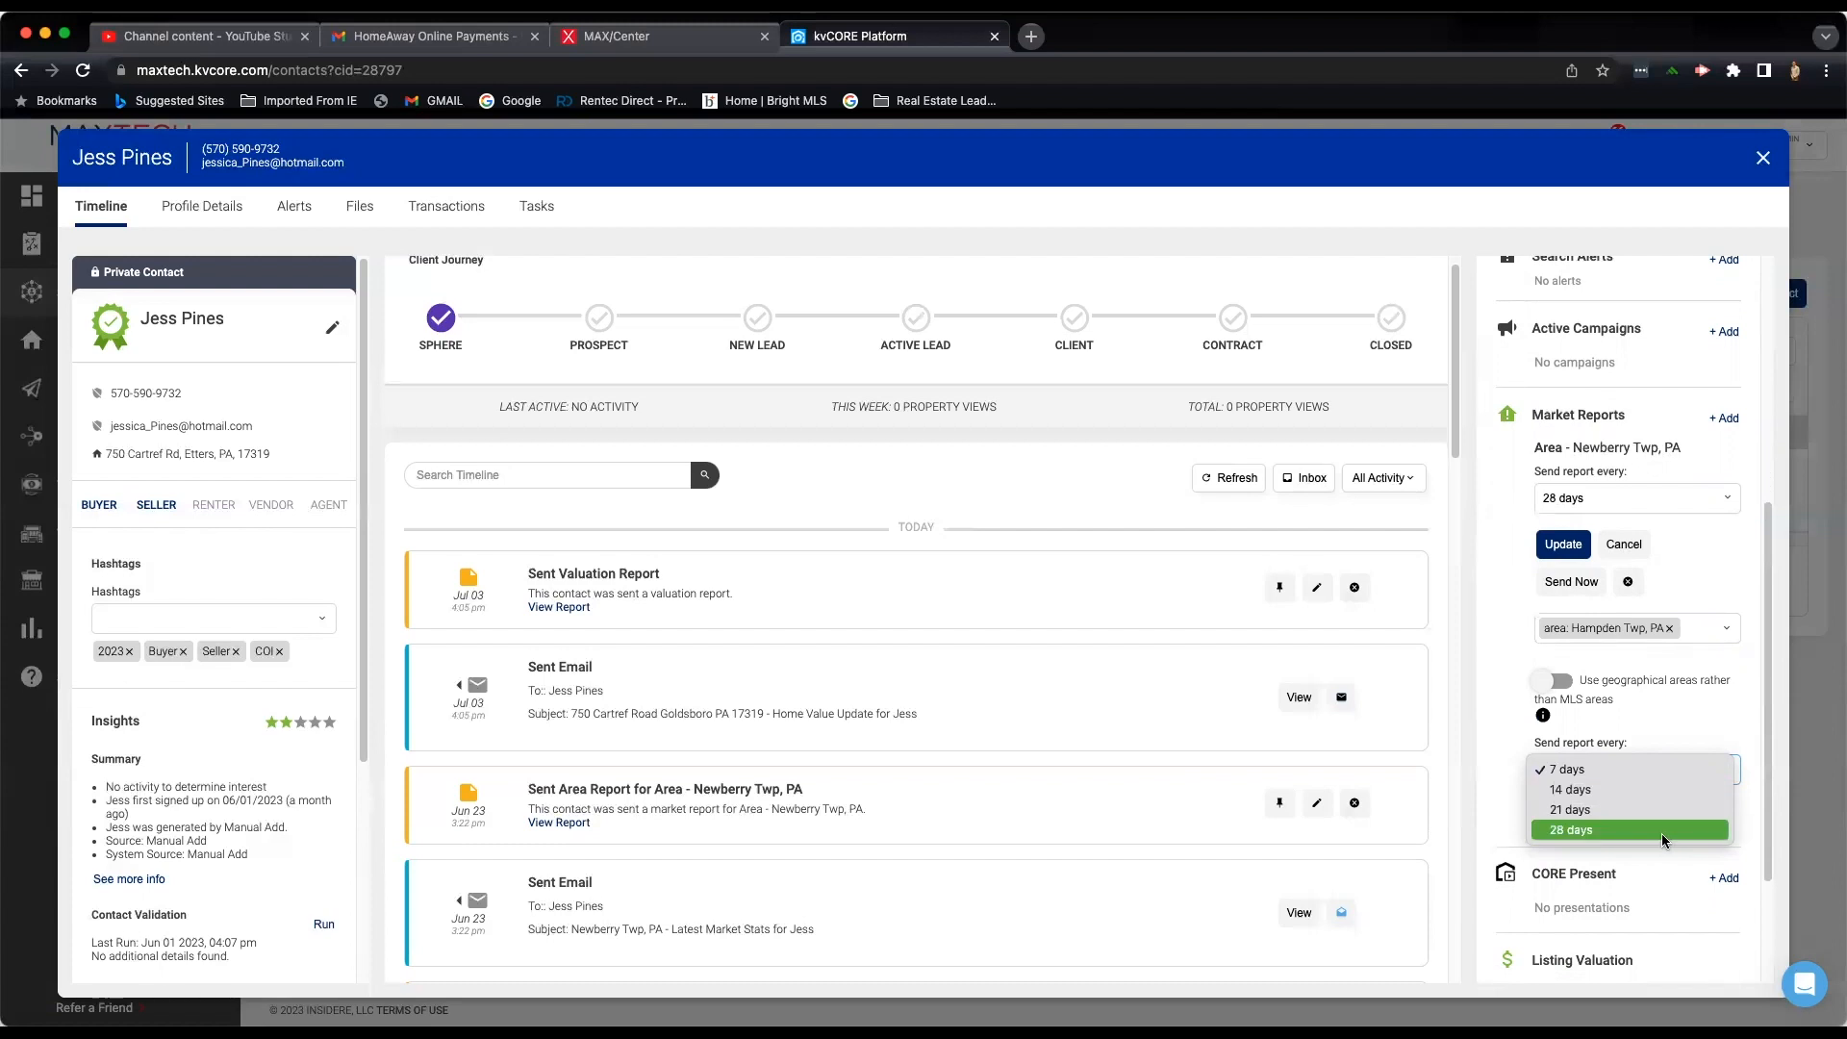
left_click(1683, 726)
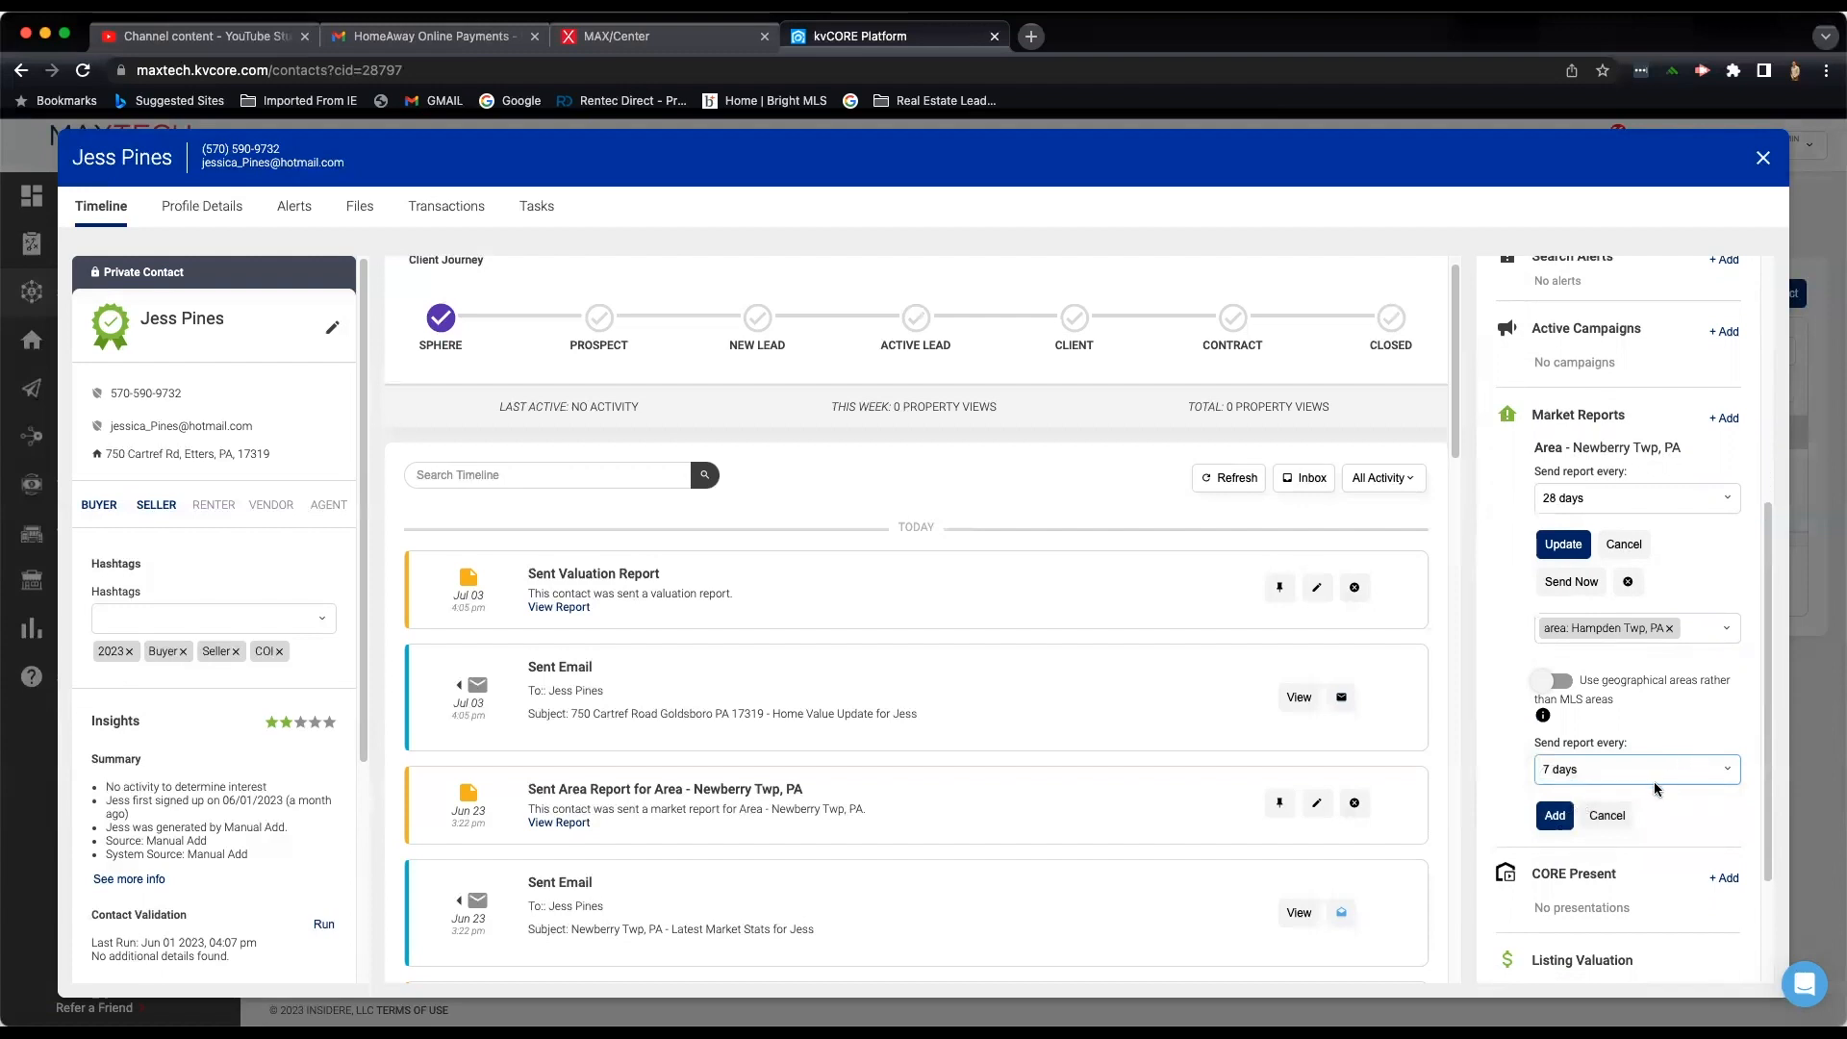
left_click(1629, 815)
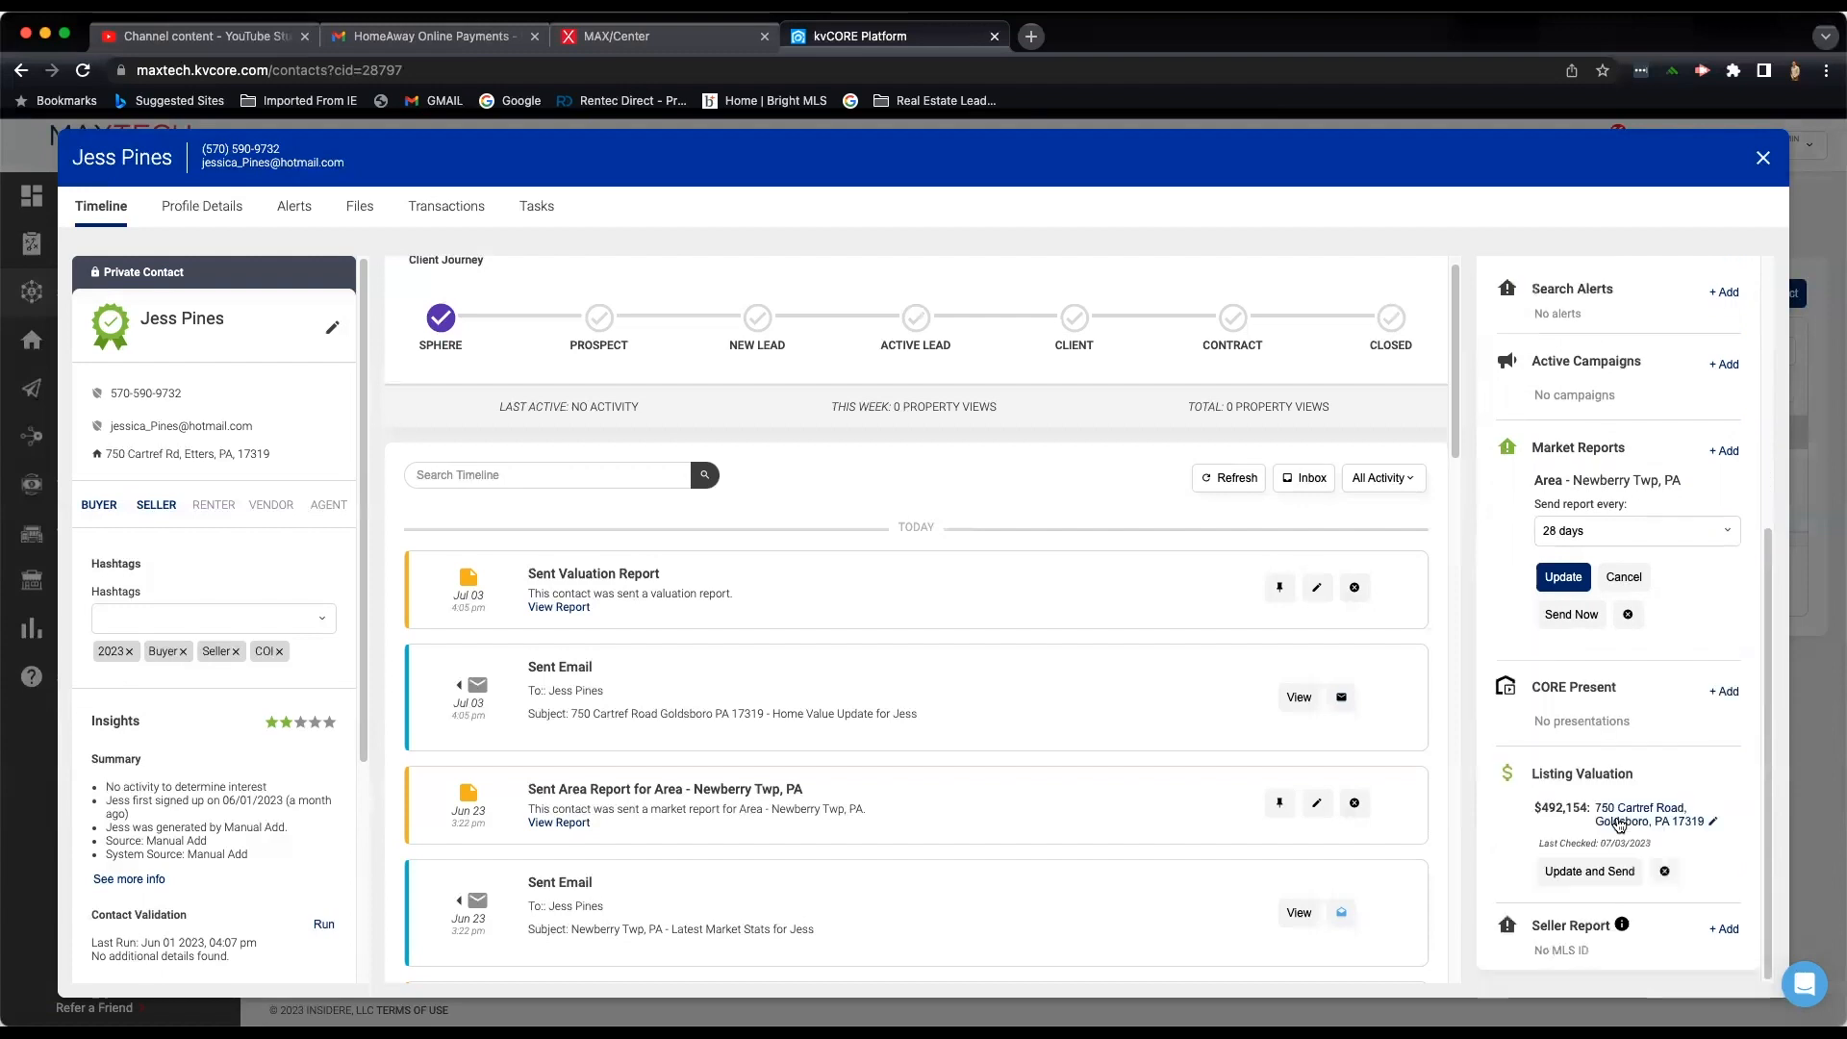
scroll(1679, 664, "up", 2)
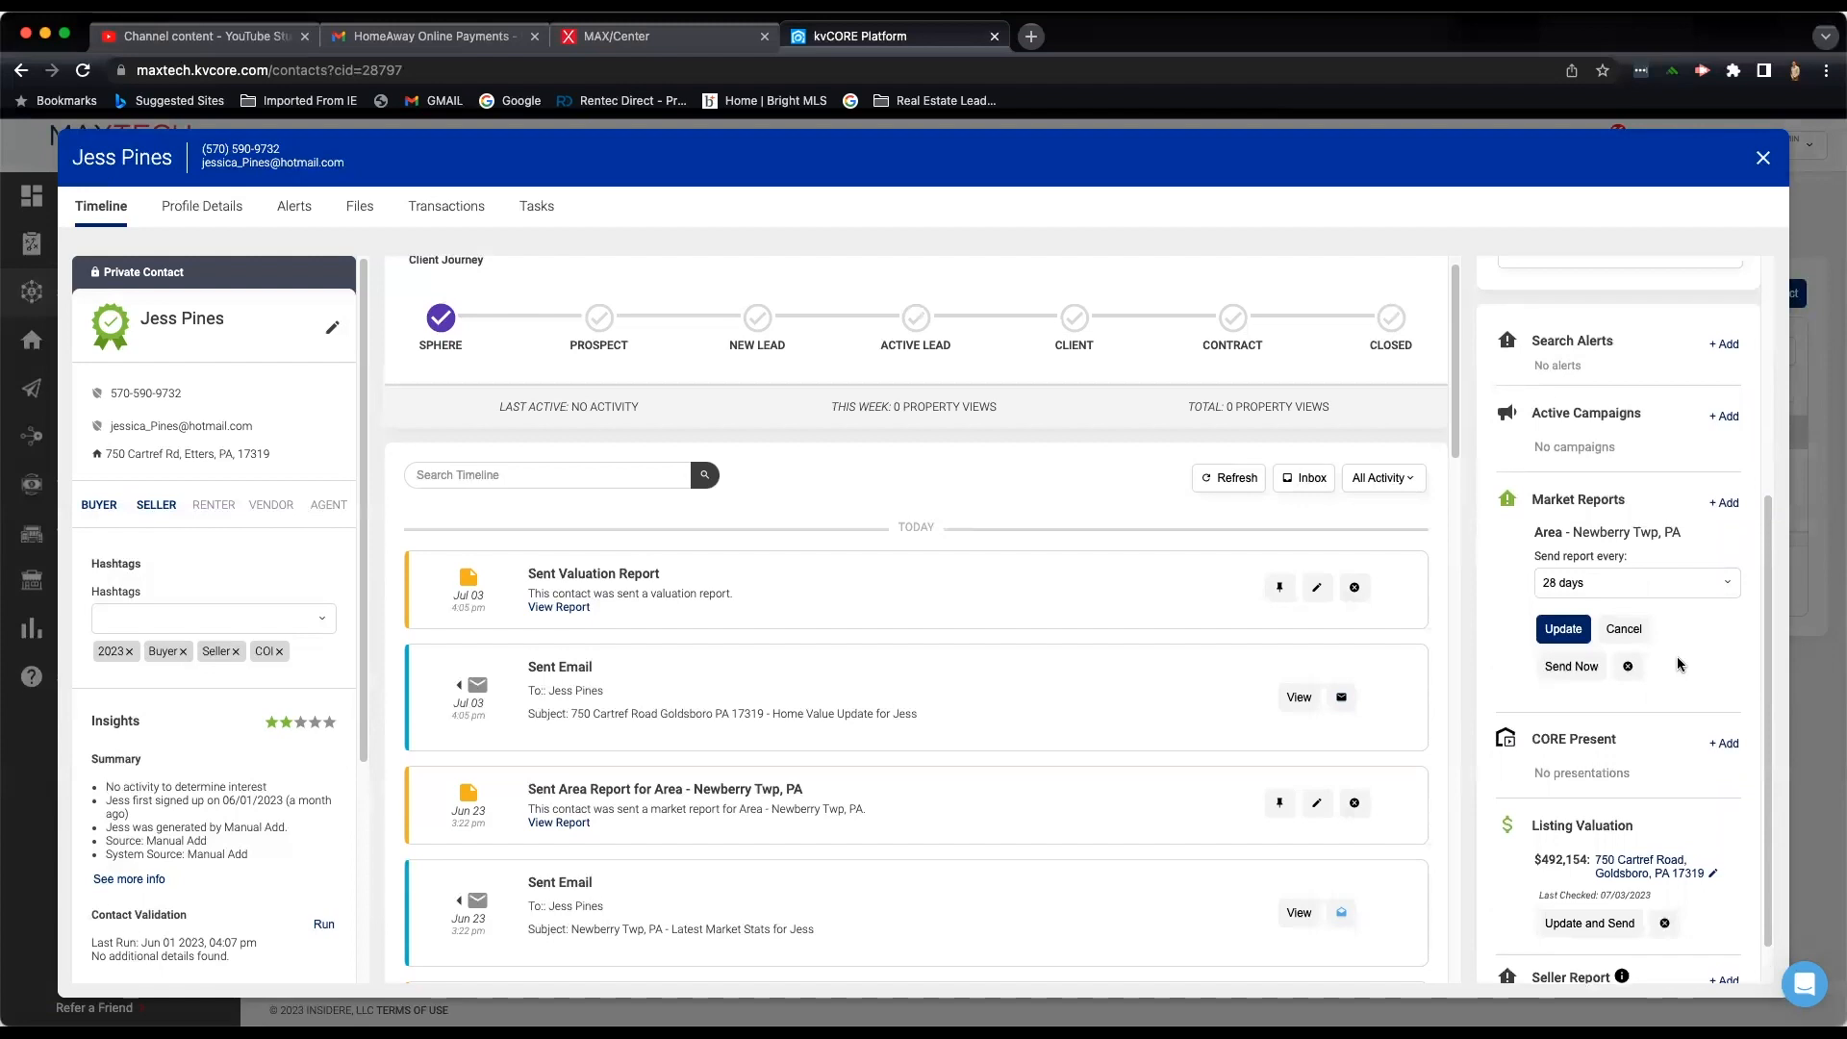
scroll(1676, 669, "up", 2)
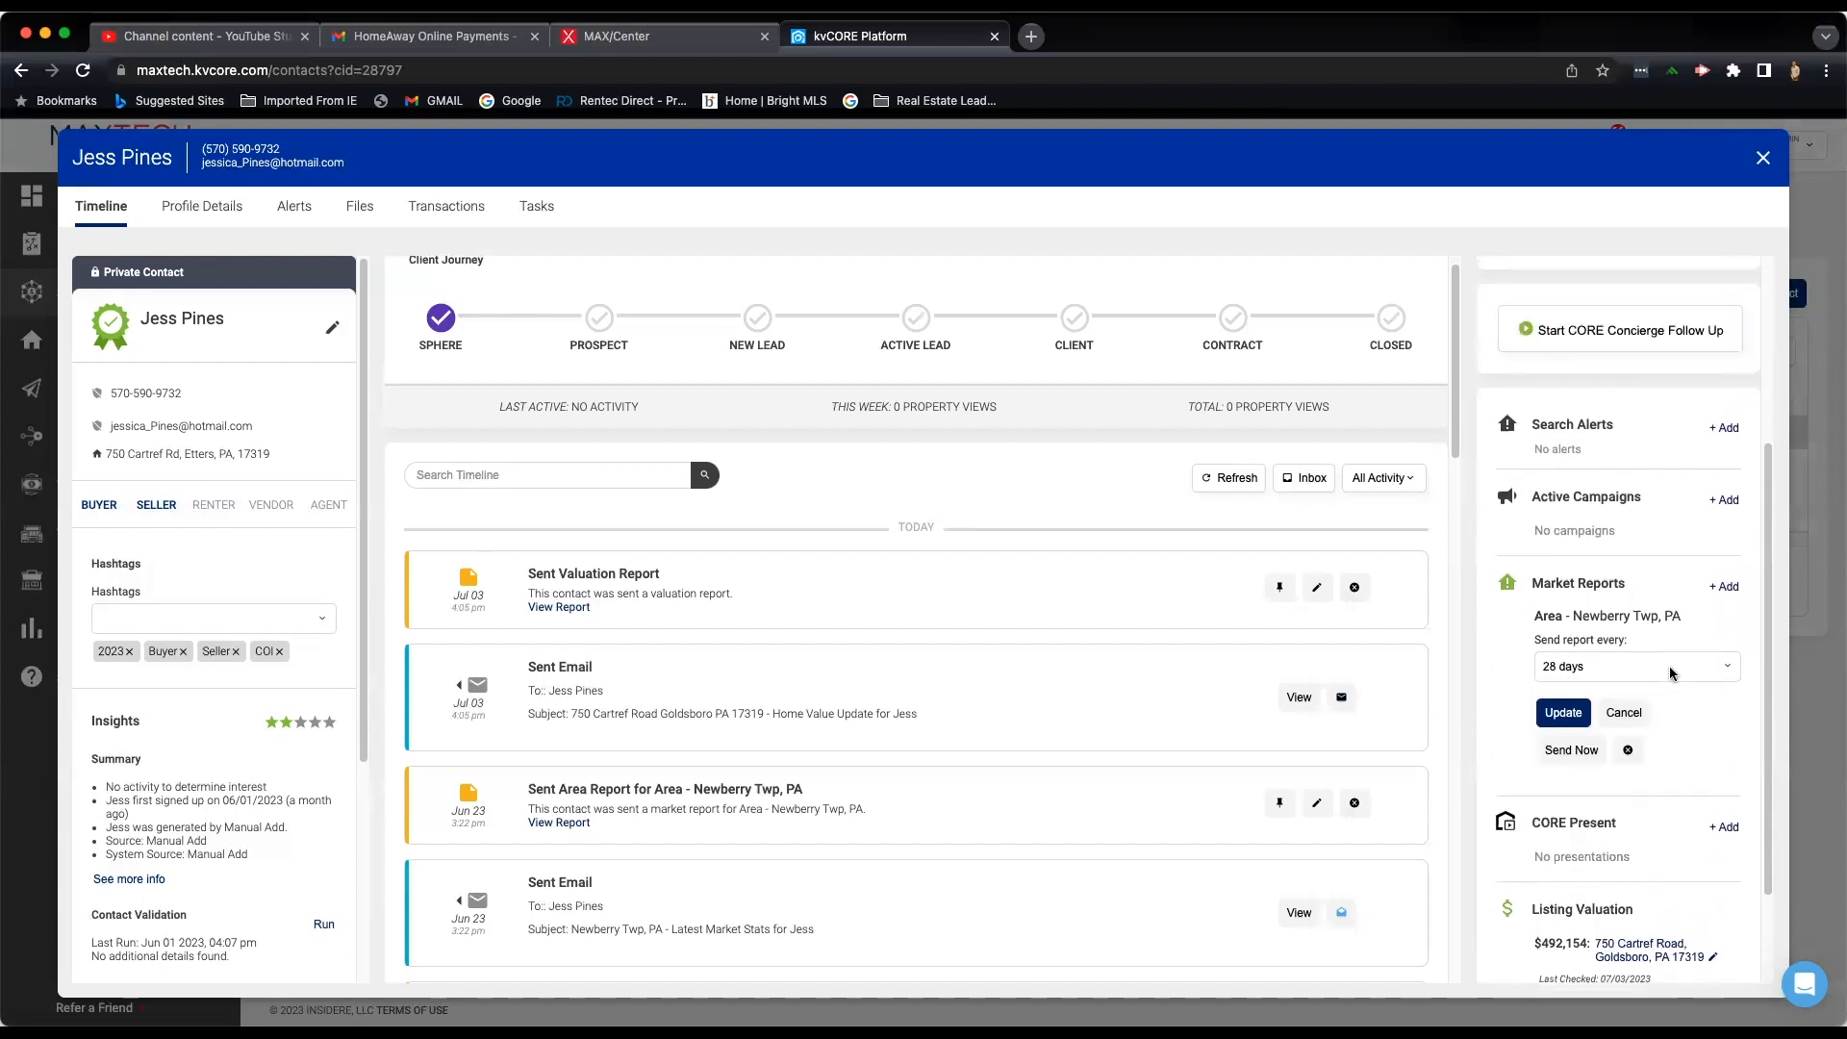
scroll(1670, 673, "down", 3)
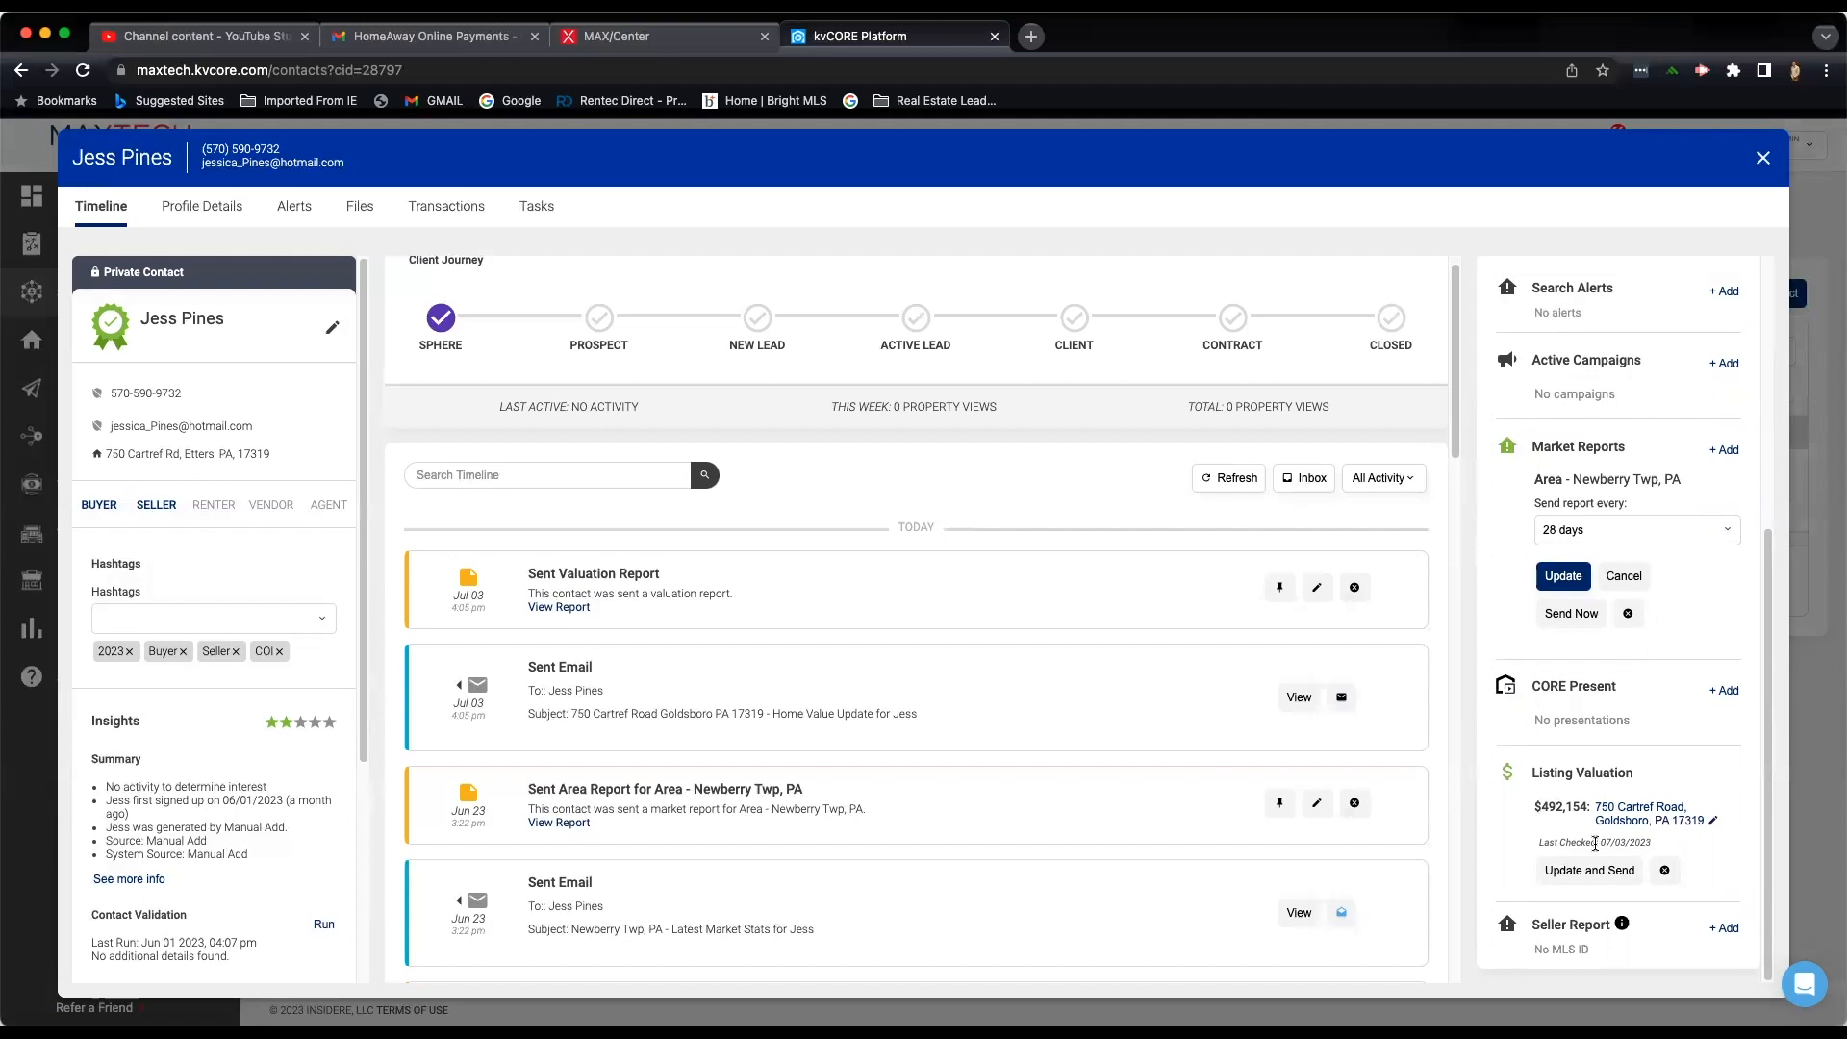
left_click_drag(1595, 843, 1652, 848)
left_click(1699, 848)
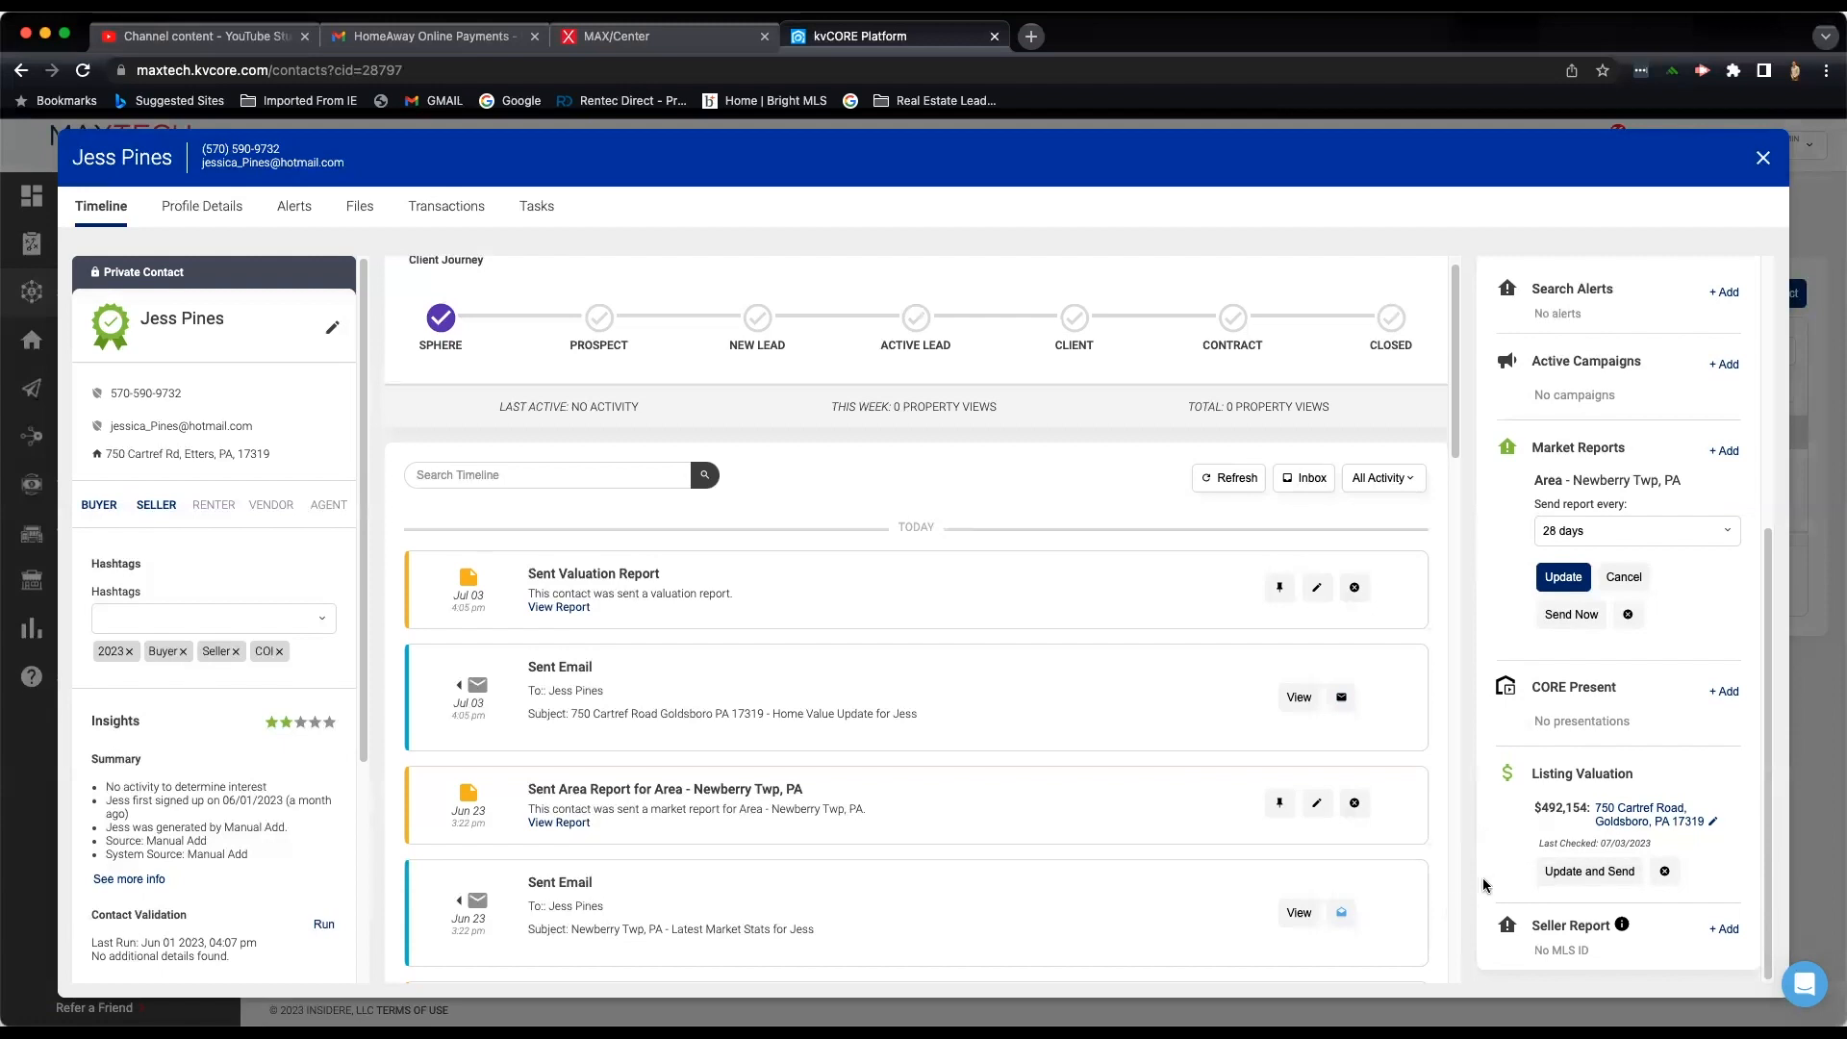
scroll(1497, 902, "up", 1)
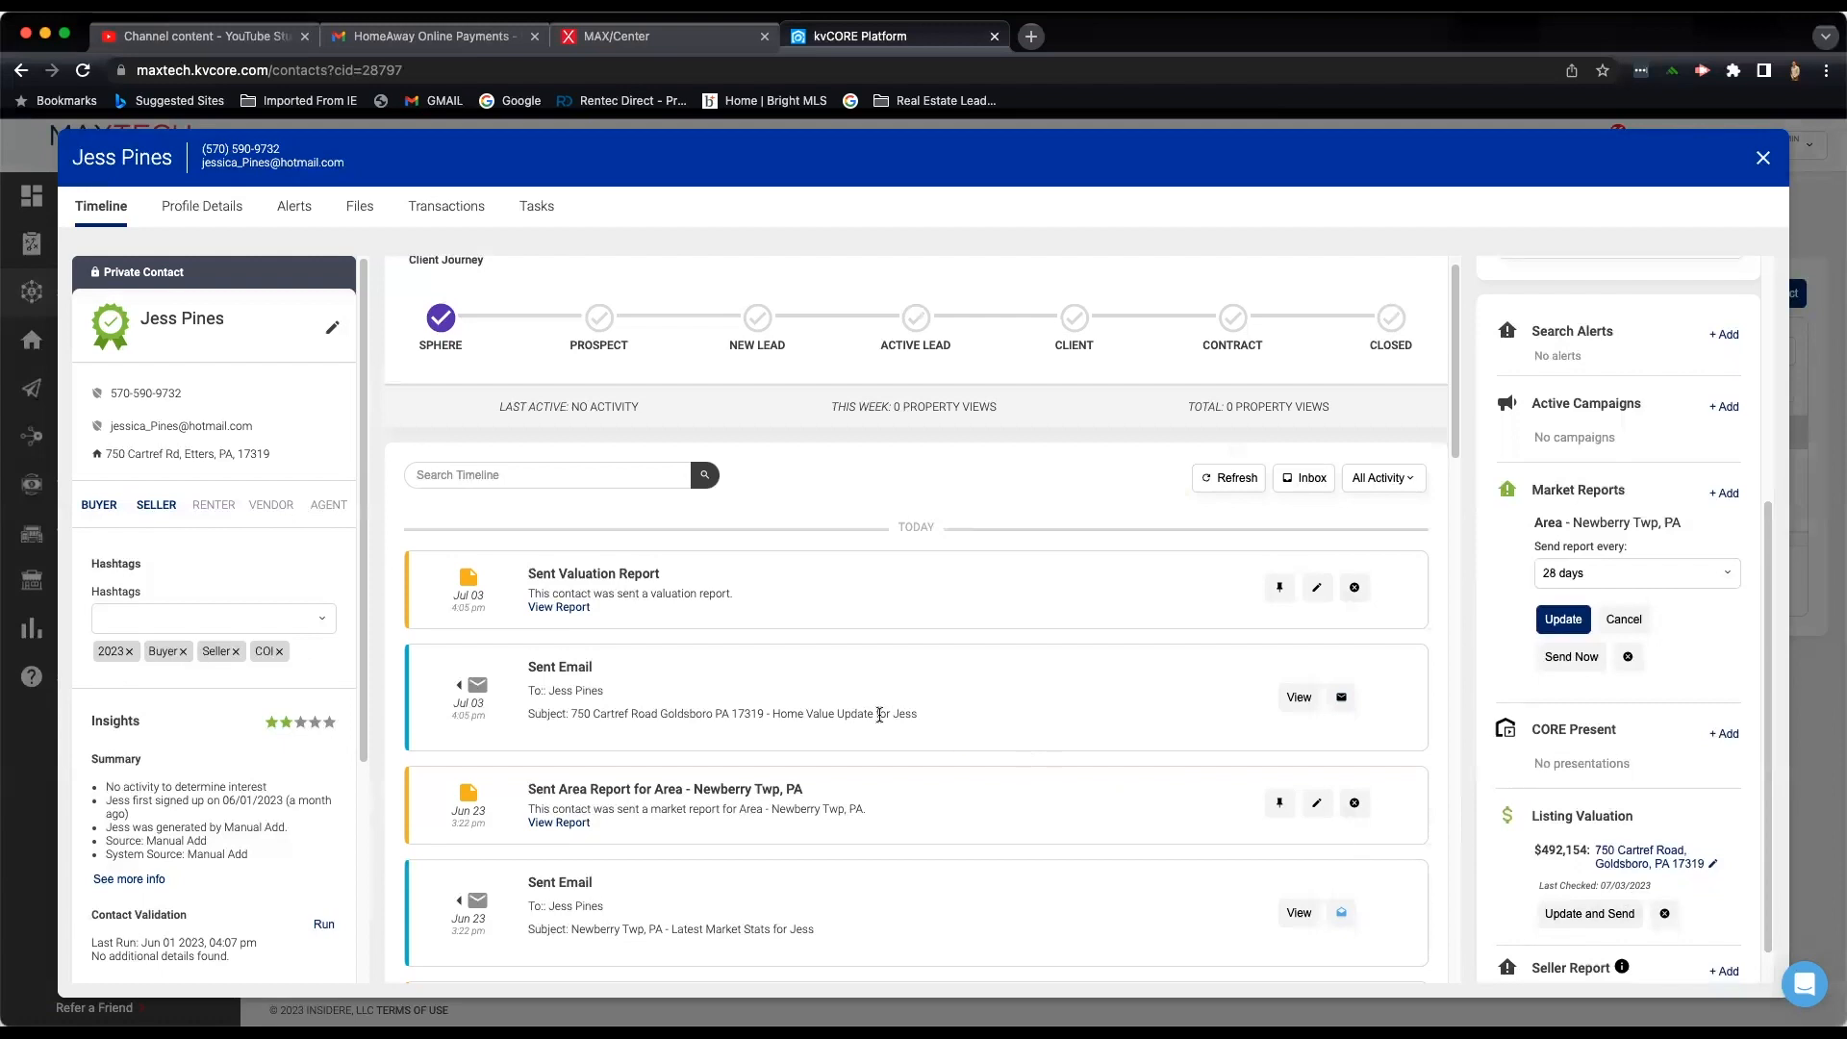
Scroll the Timeline to the Jun 02 Sent Email and view its home value estimate email.
scroll(879, 715, "down", 1)
scroll(879, 715, "down", 3)
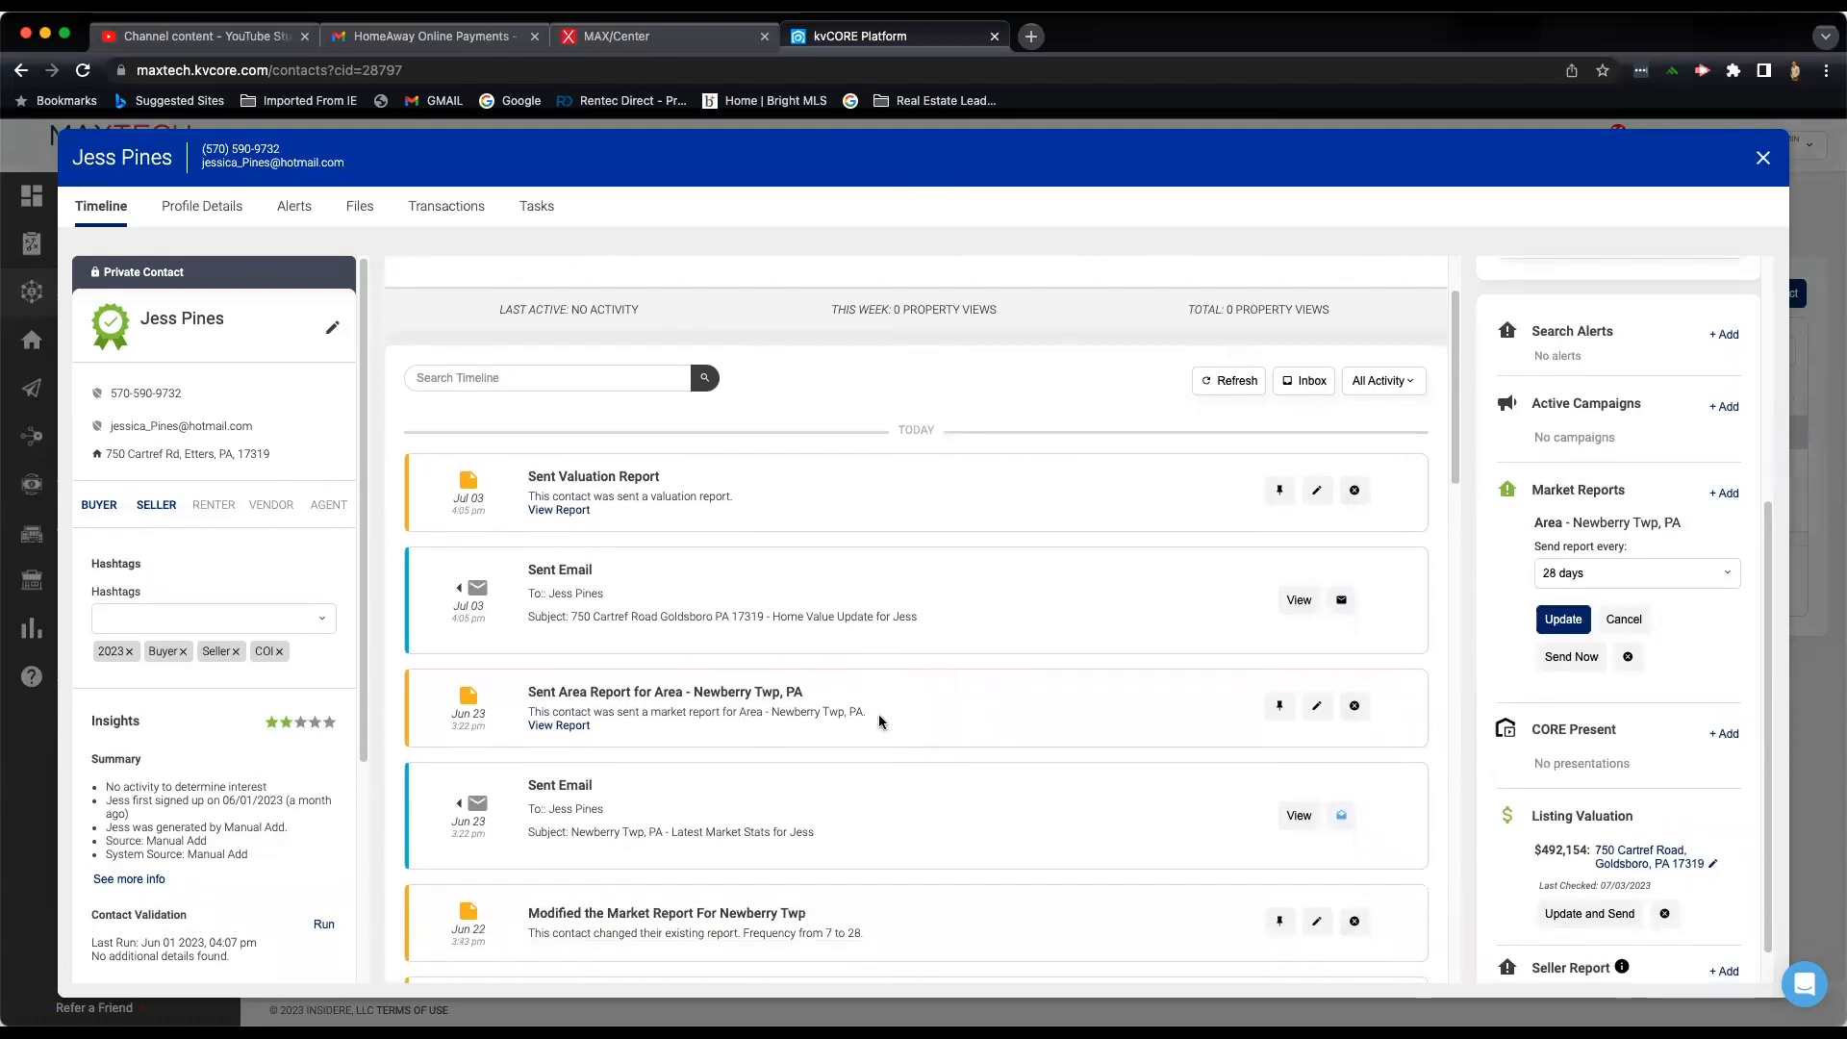
scroll(664, 765, "down", 10)
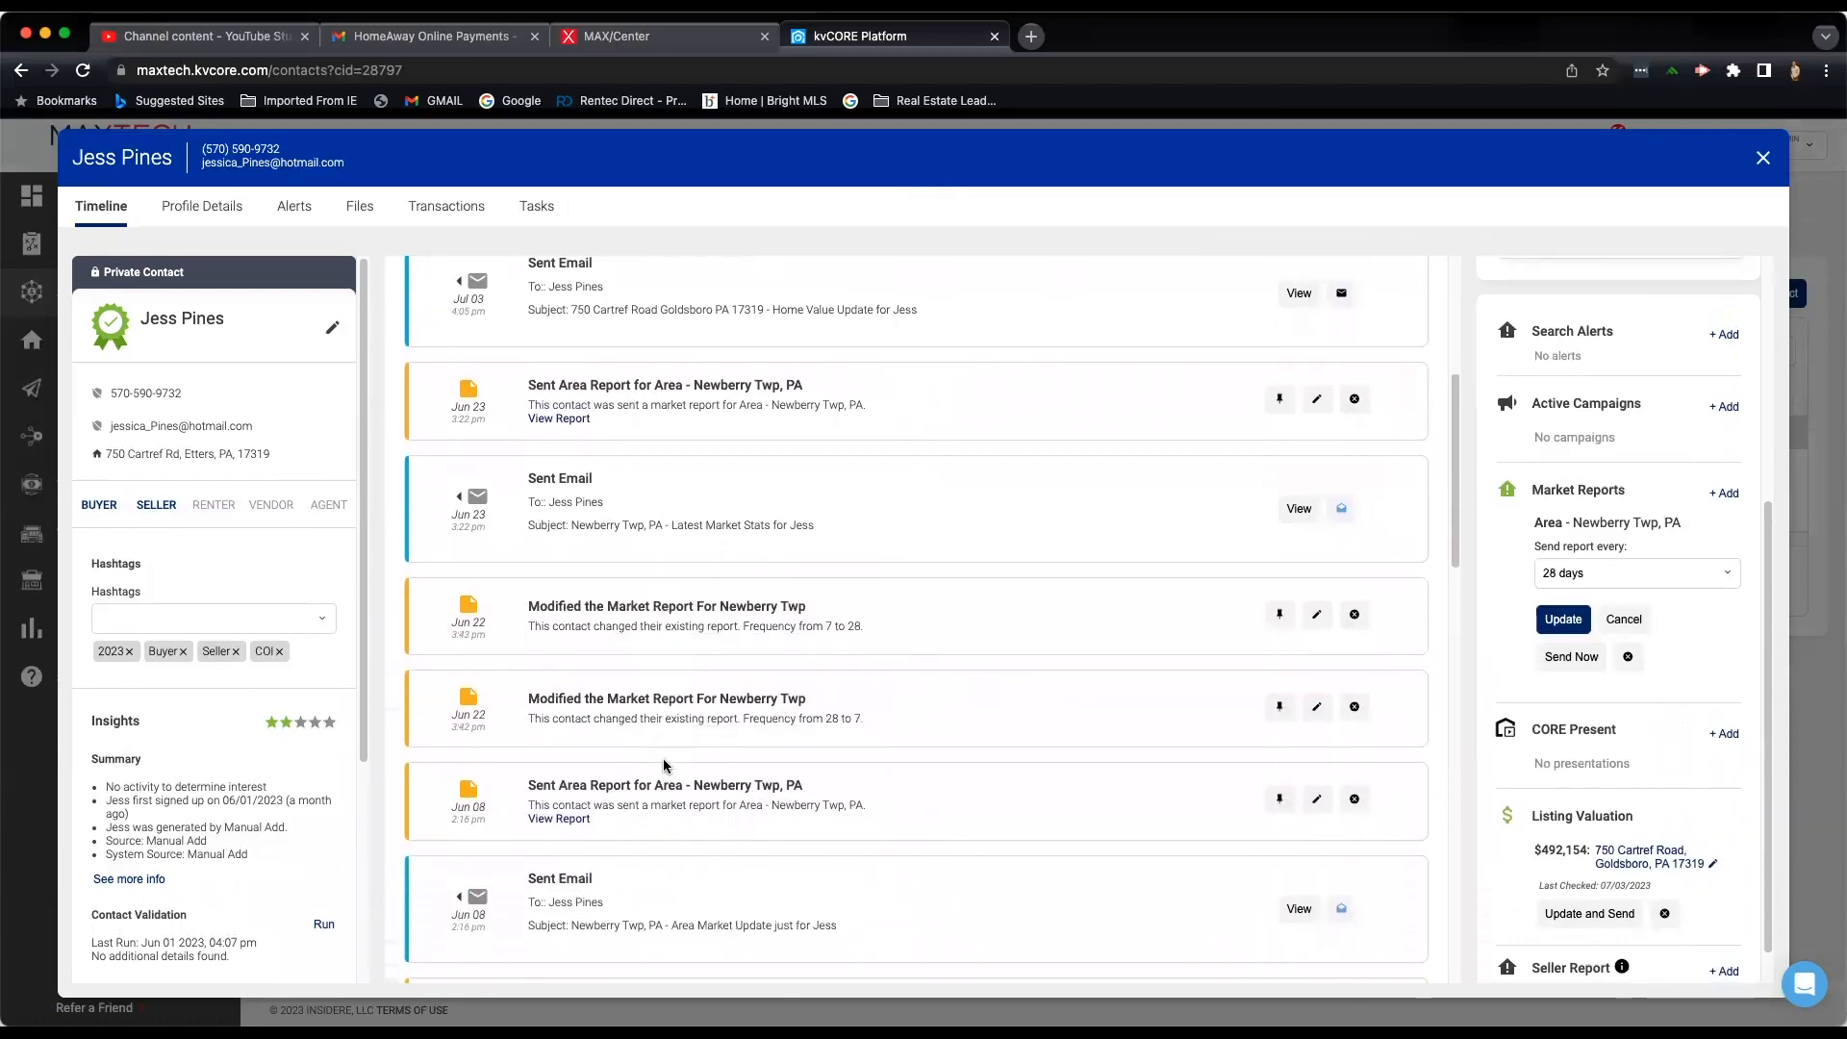
scroll(664, 765, "down", 7)
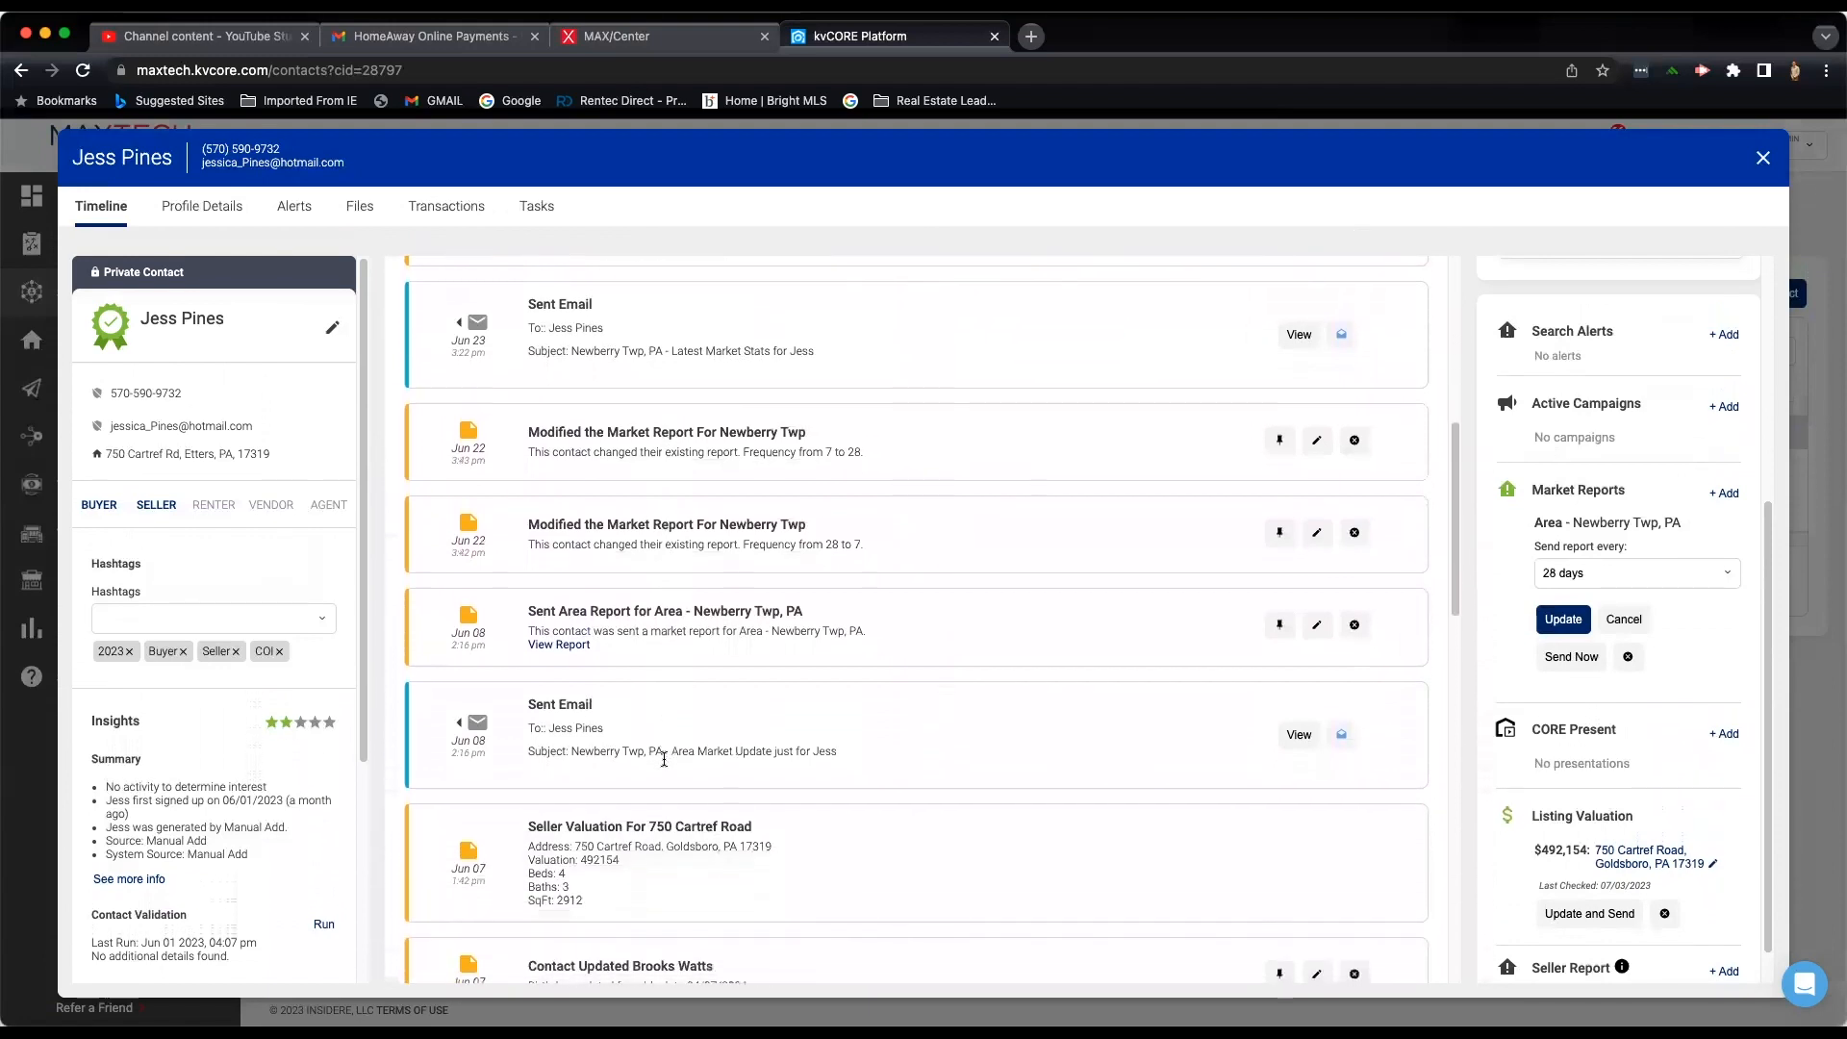
scroll(663, 760, "down", 10)
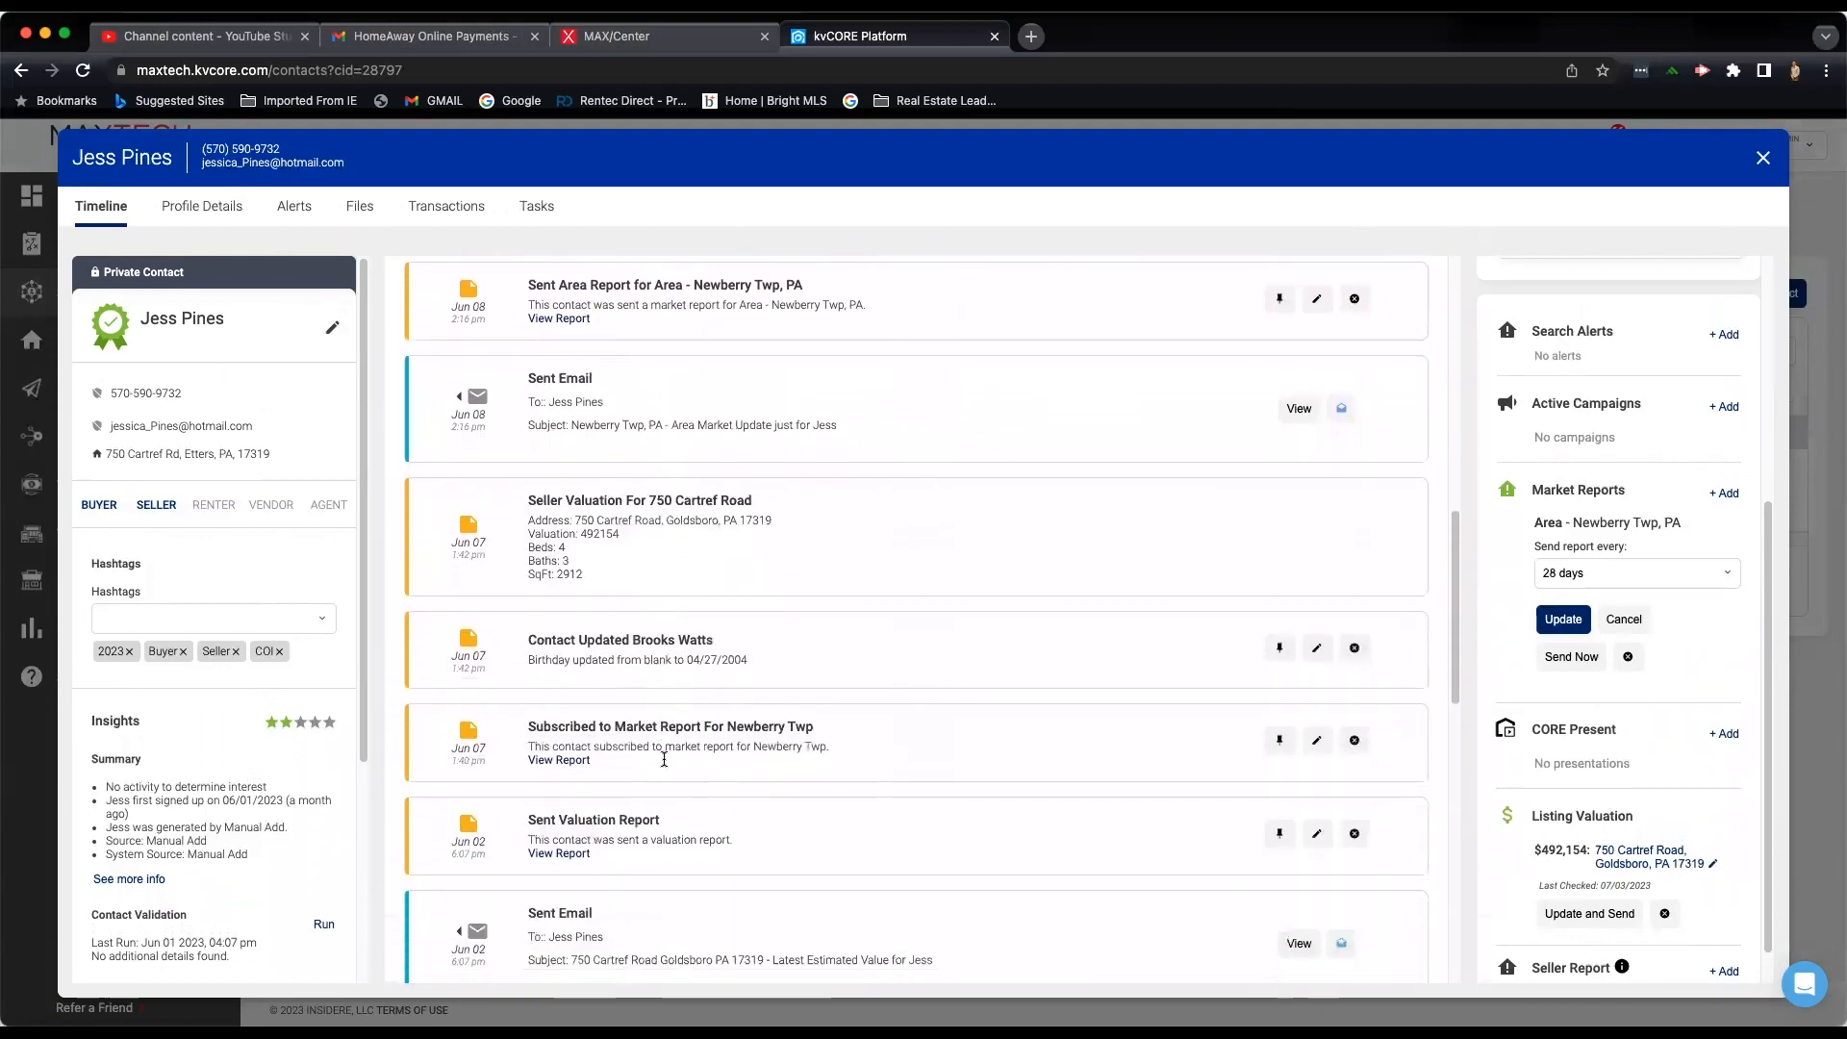
scroll(663, 760, "down", 9)
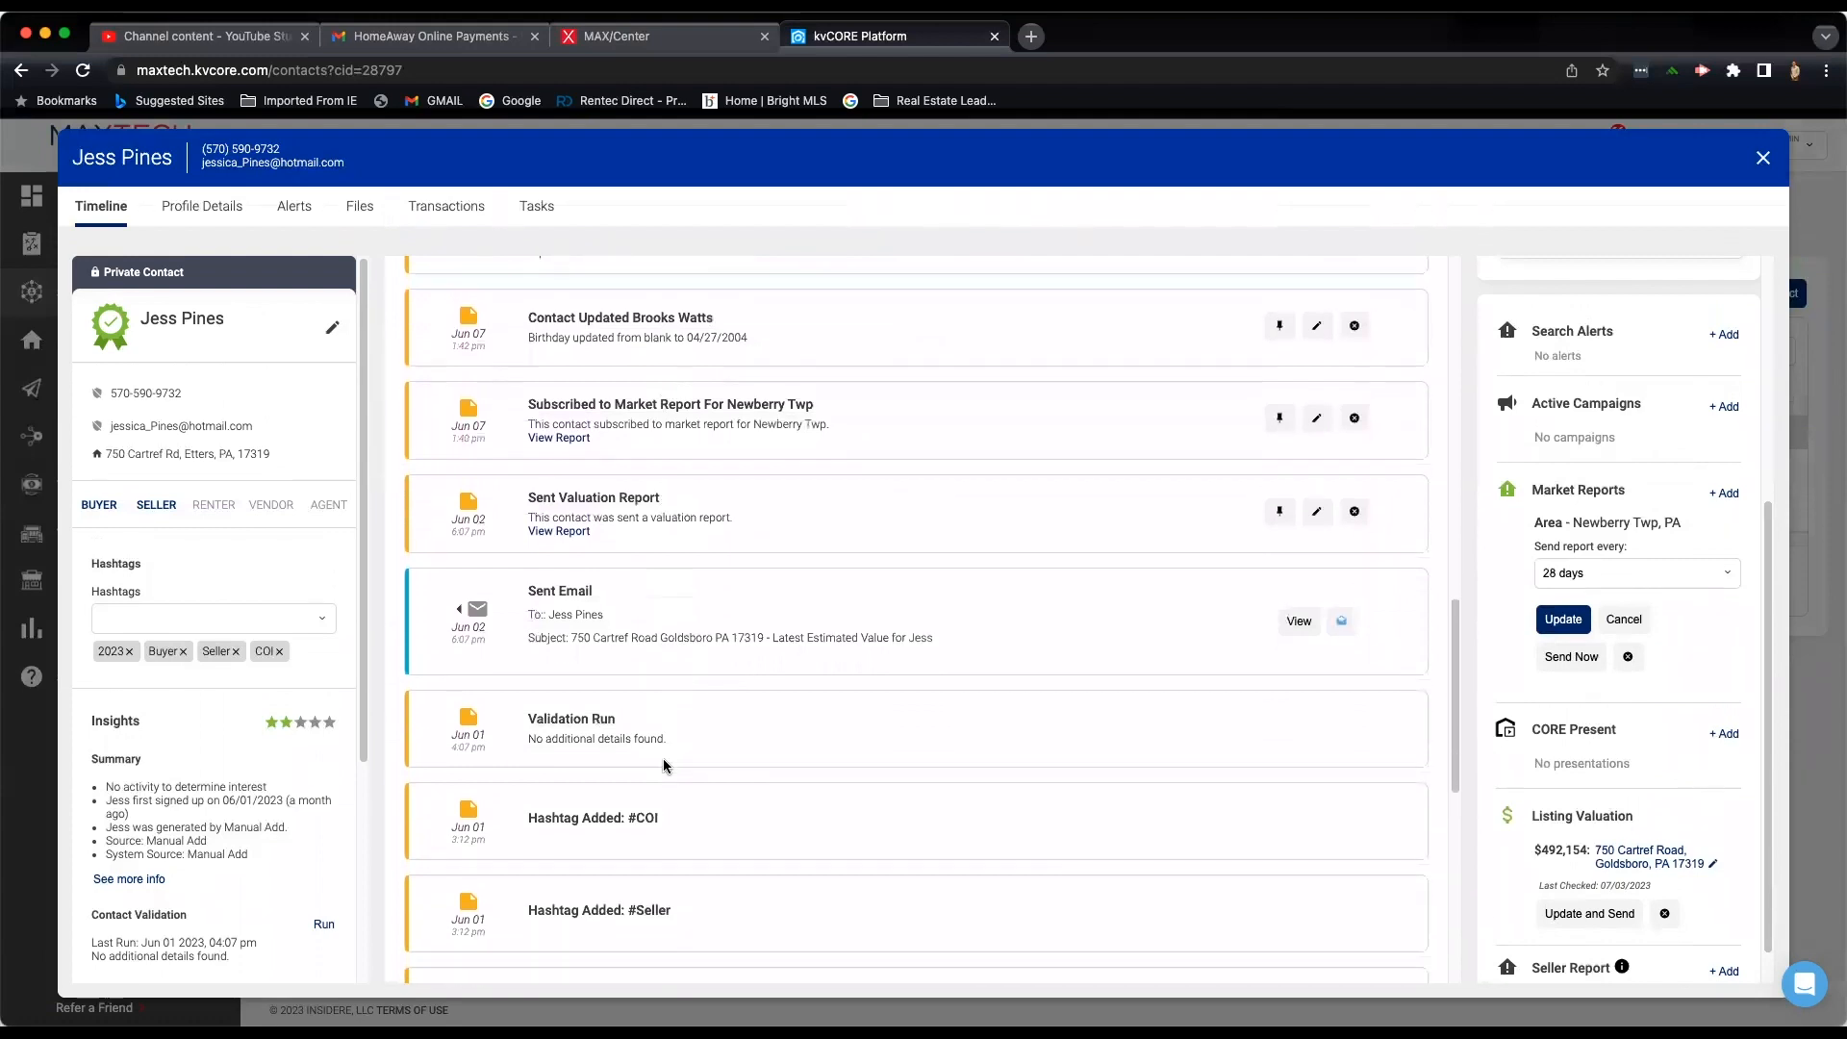
scroll(664, 765, "down", 17)
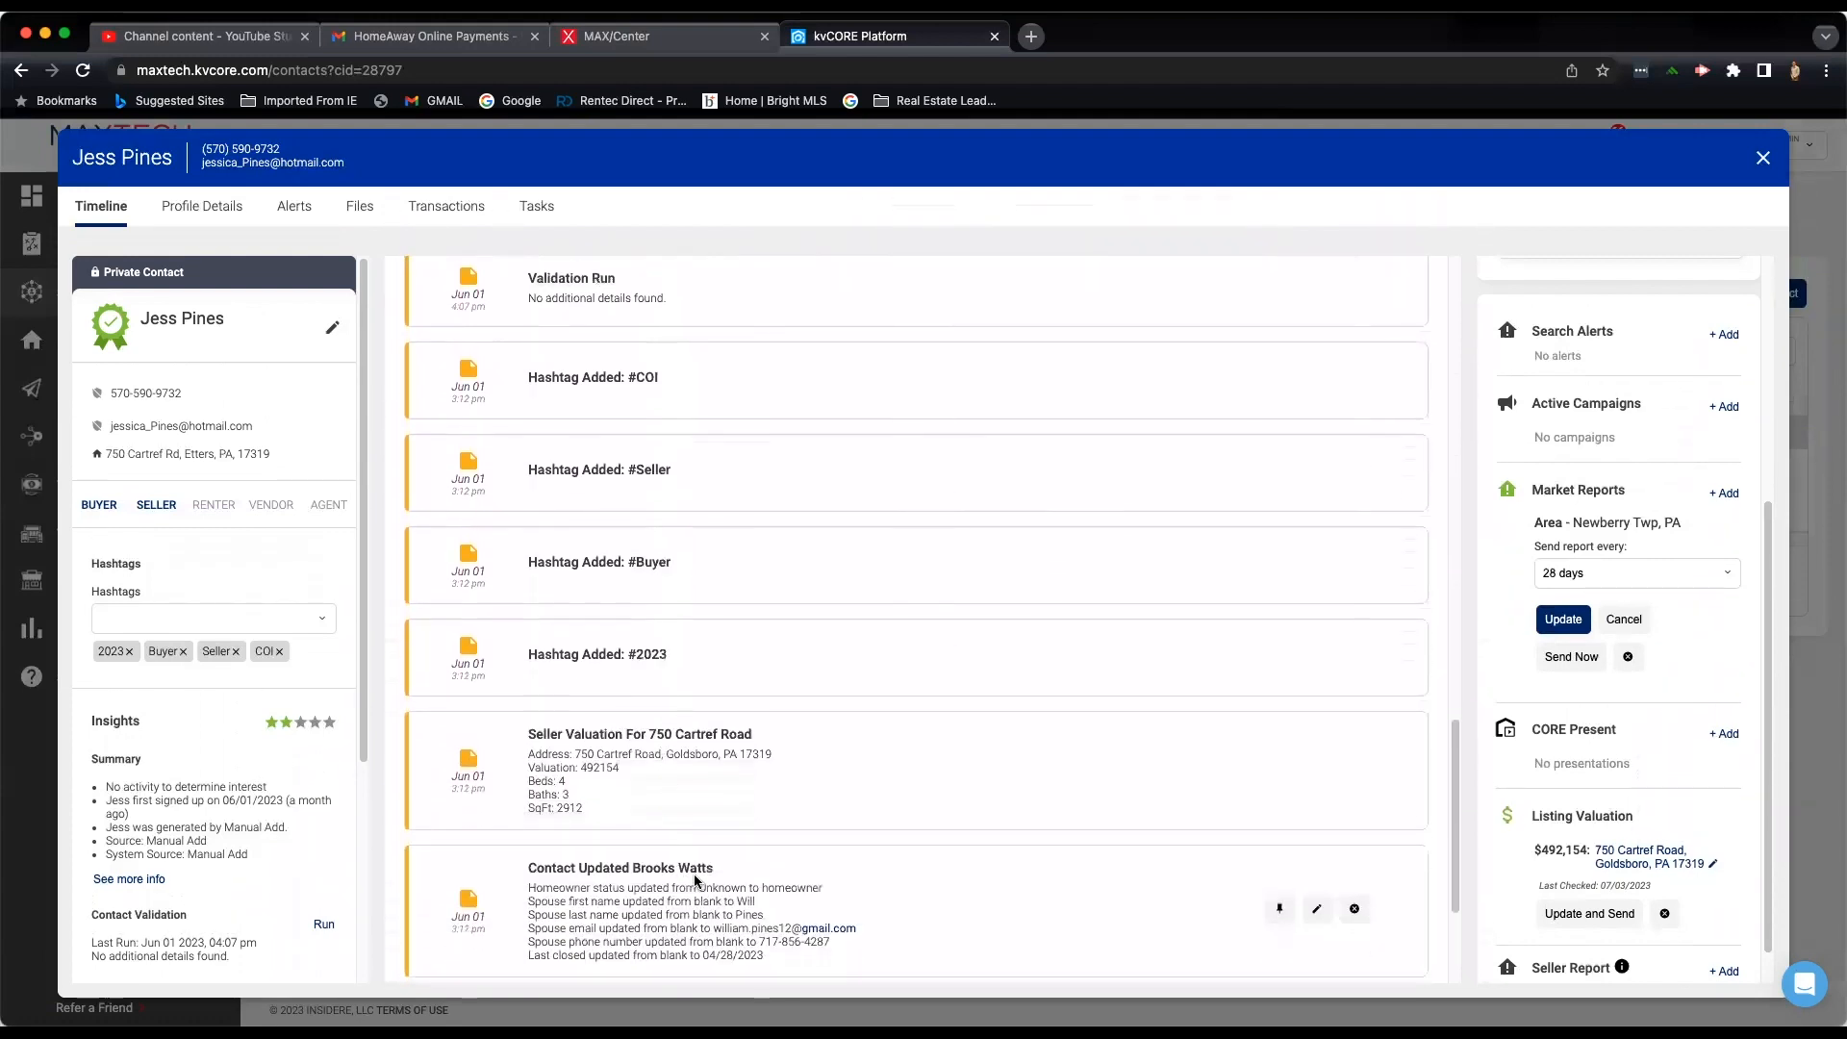
scroll(695, 871, "down", 2)
scroll(694, 878, "up", 19)
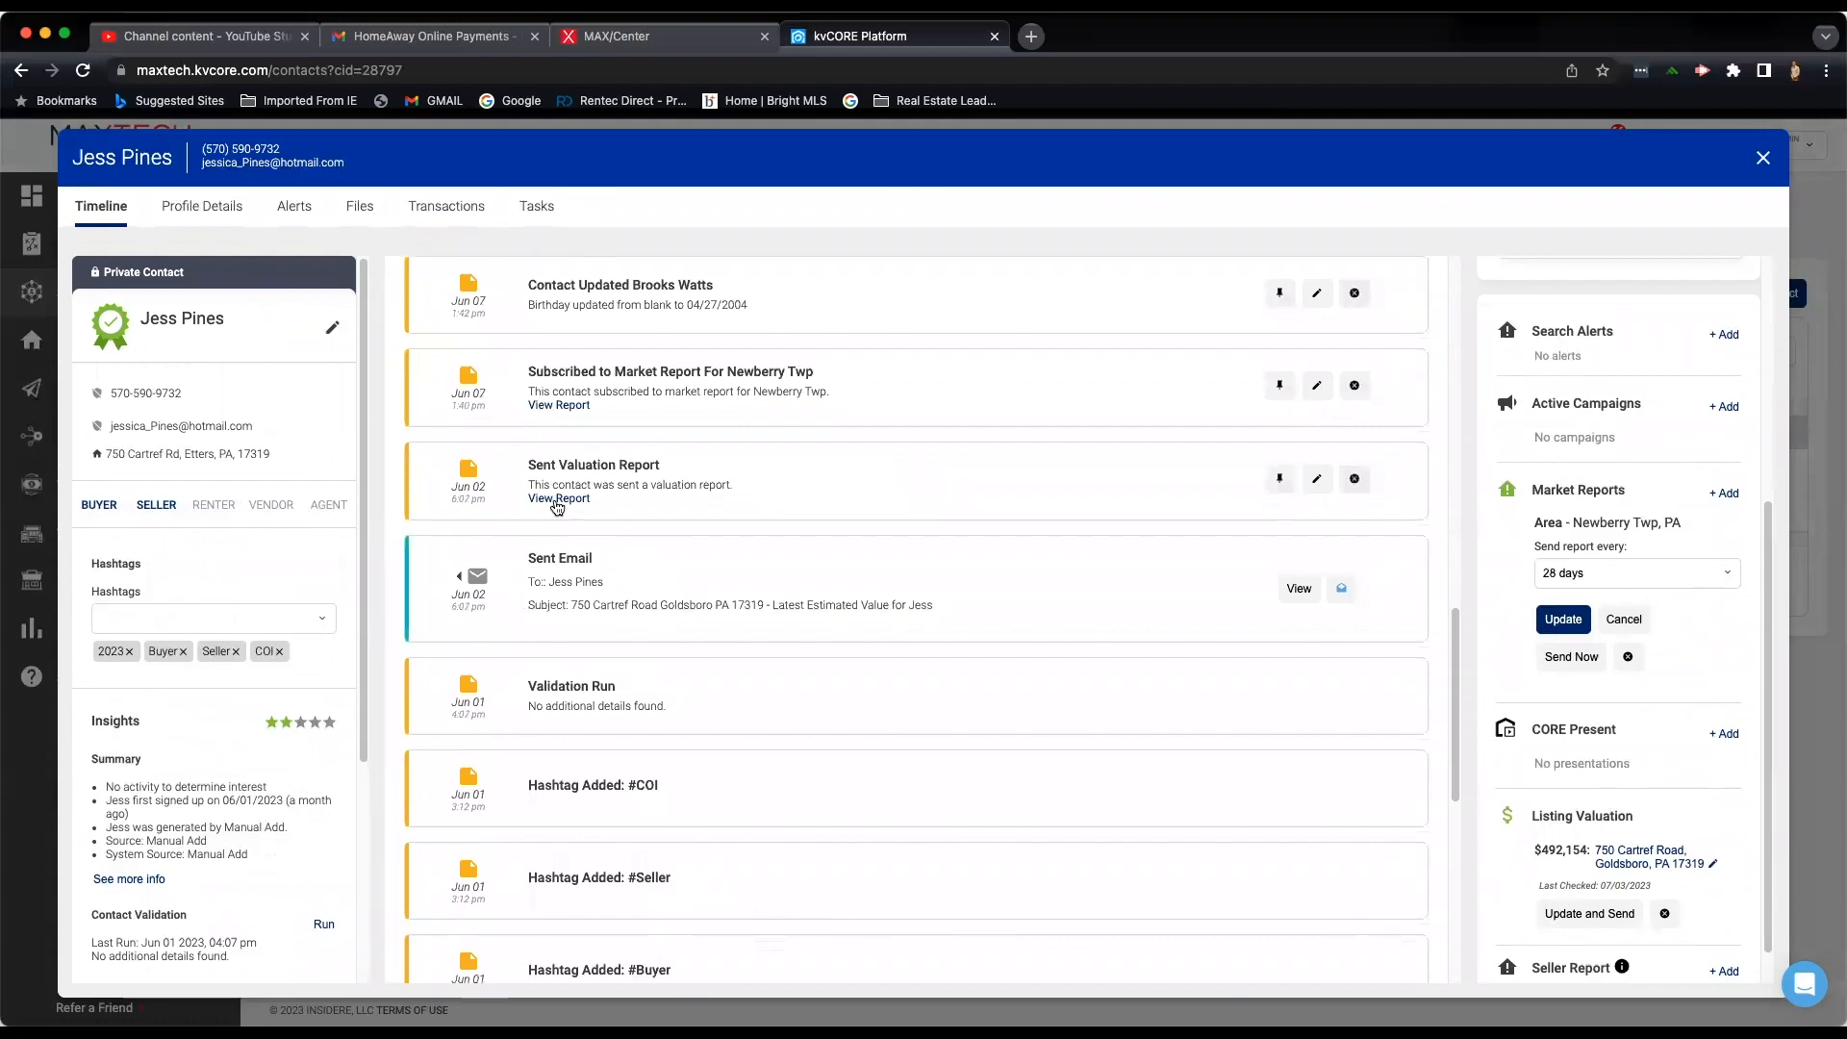
scroll(557, 507, "up", 4)
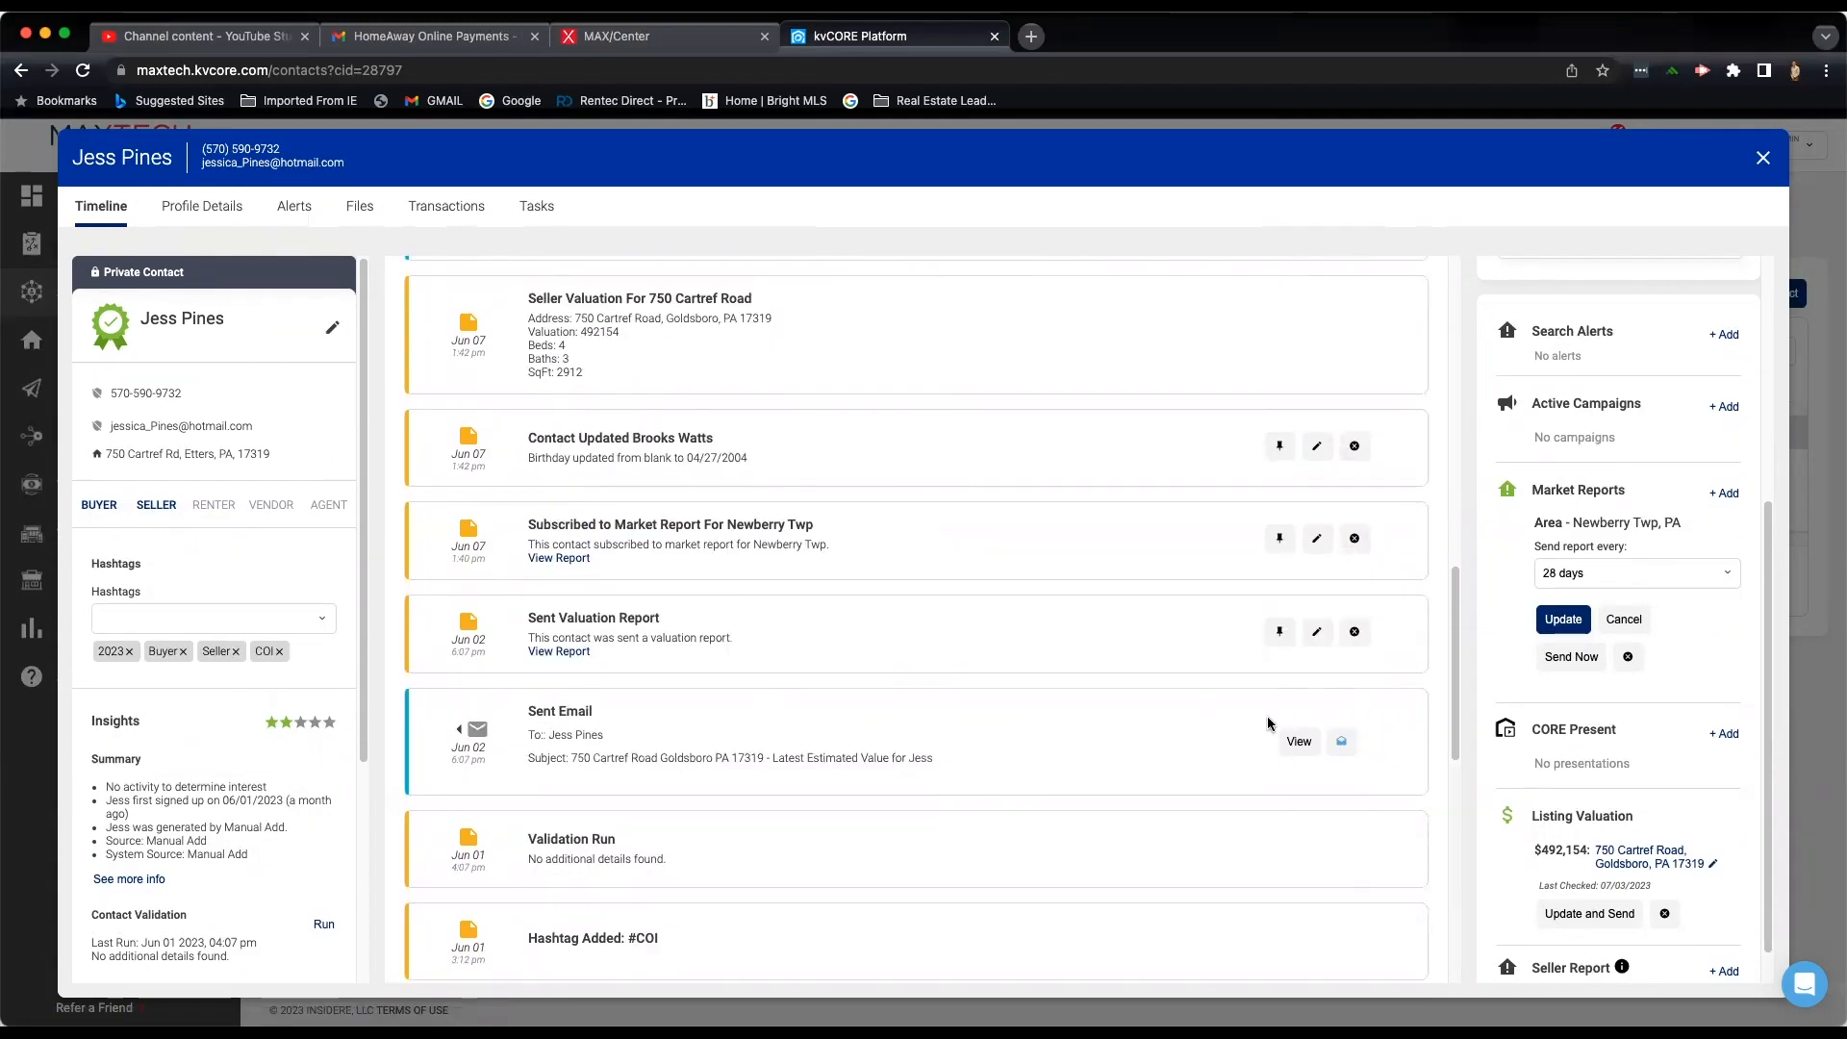
left_click(1298, 742)
Read through the sent home-valuation email and close its preview.
scroll(951, 536, "down", 3)
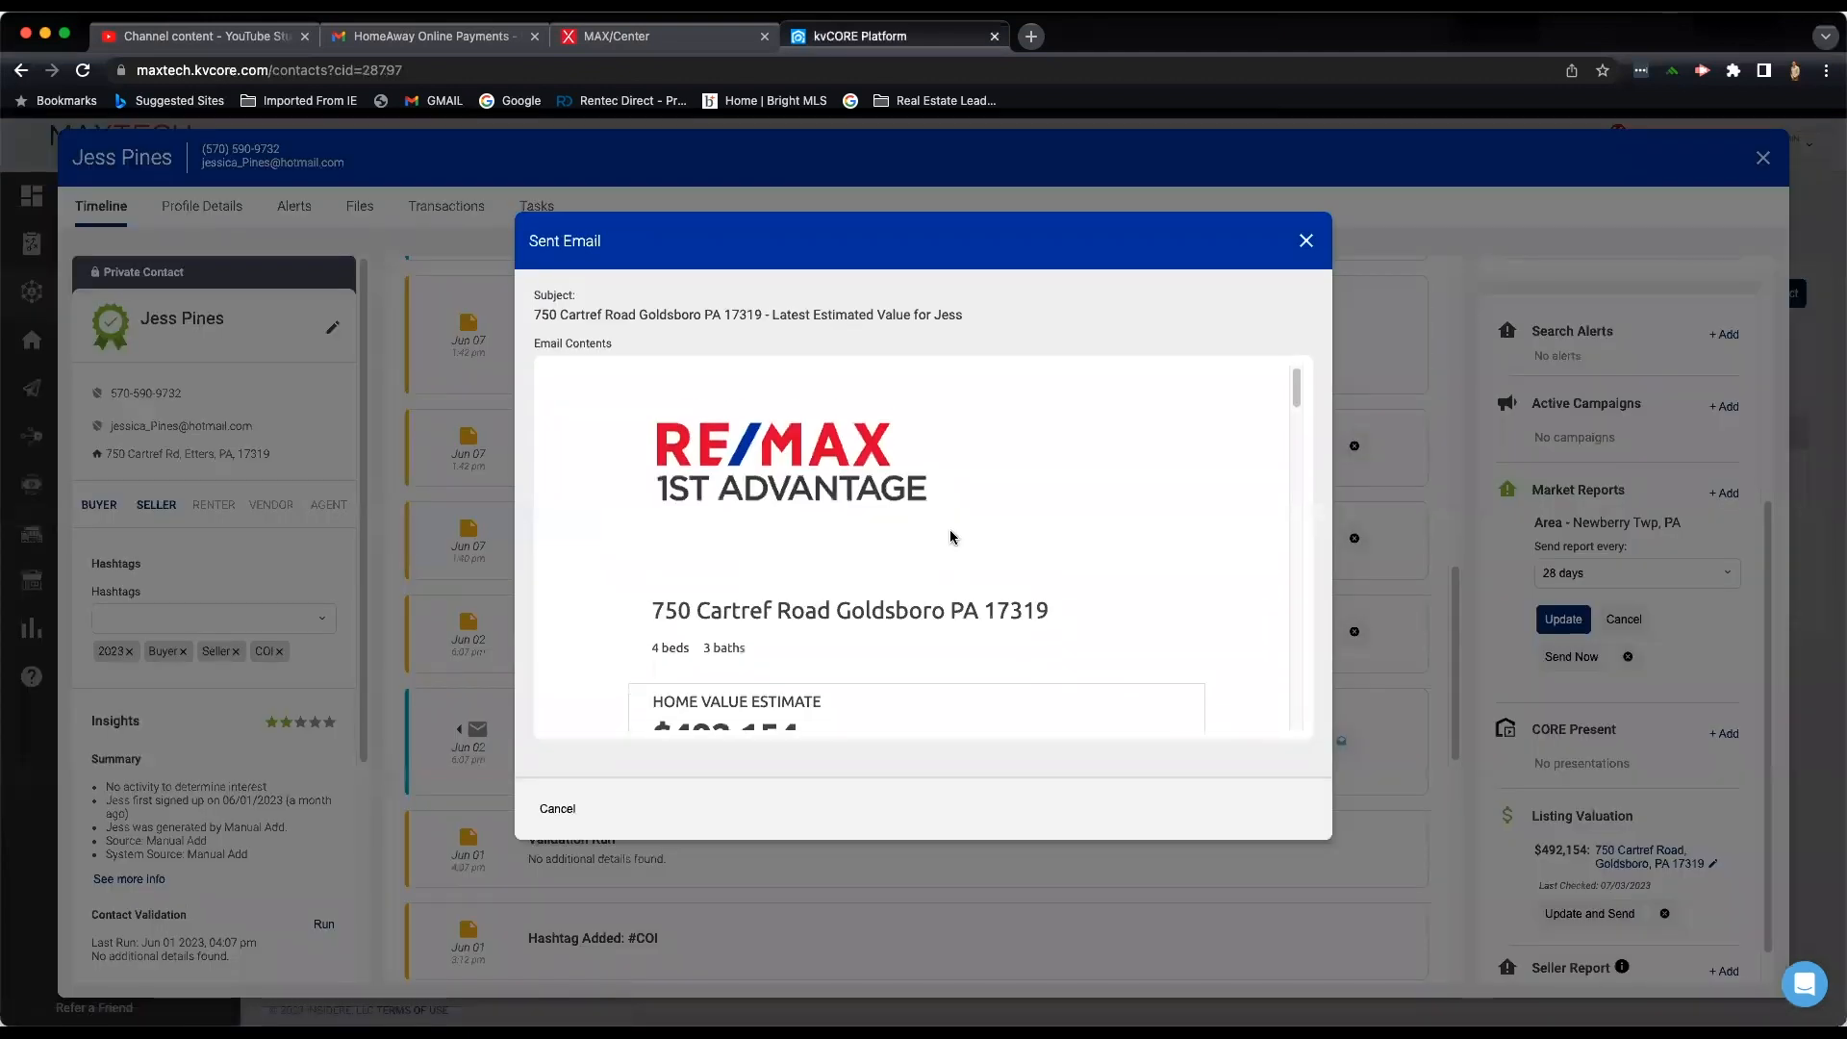
scroll(951, 536, "up", 3)
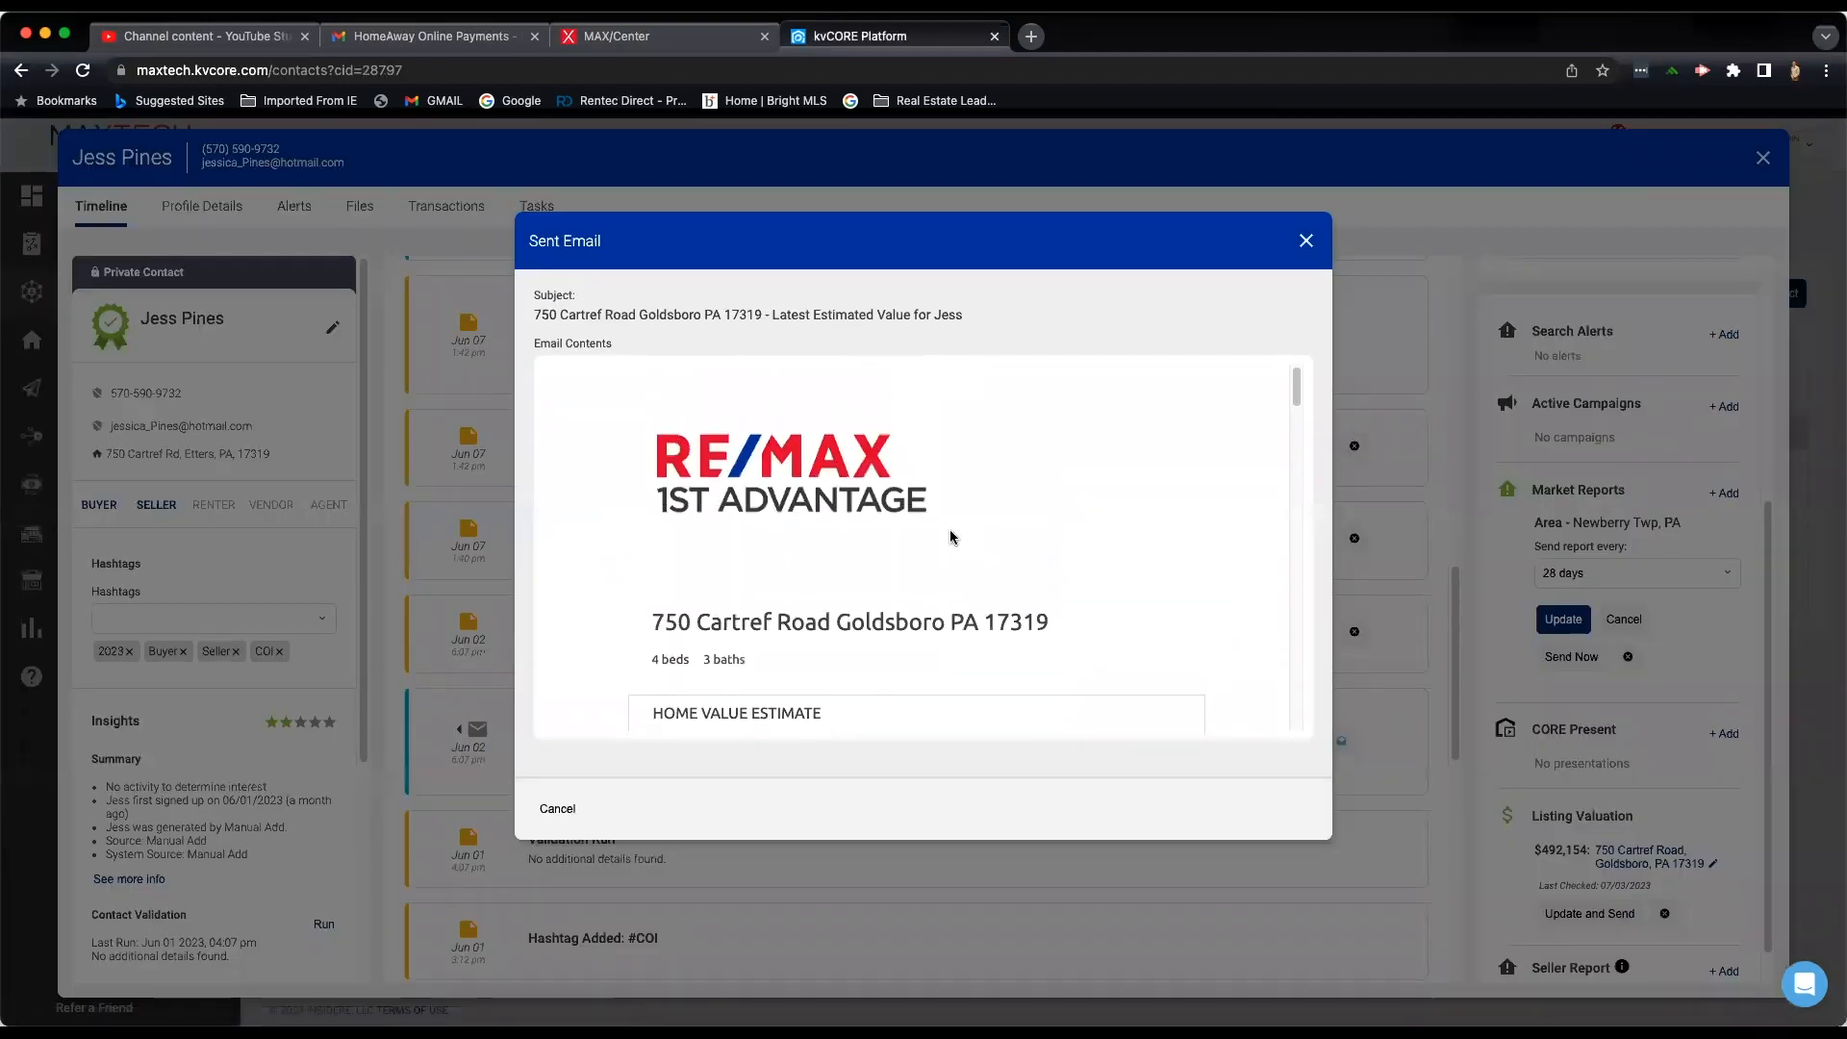
scroll(950, 535, "down", 2)
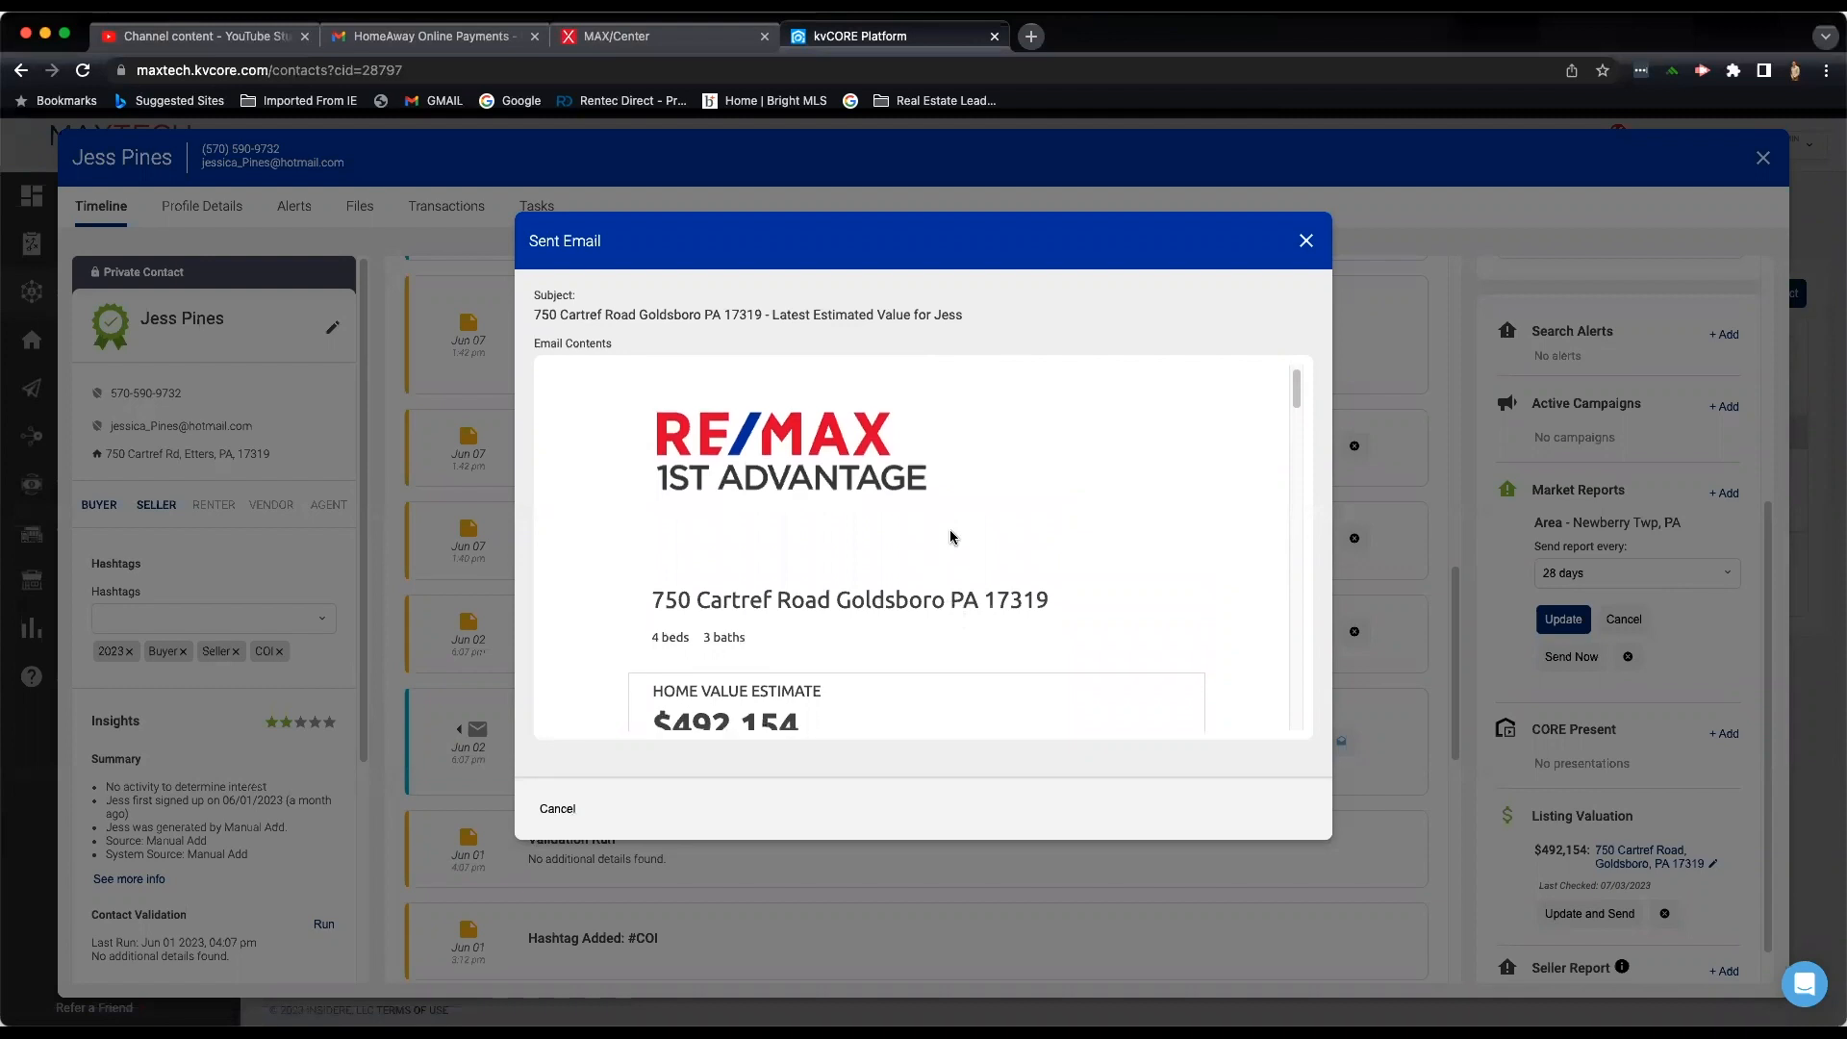
scroll(950, 536, "down", 5)
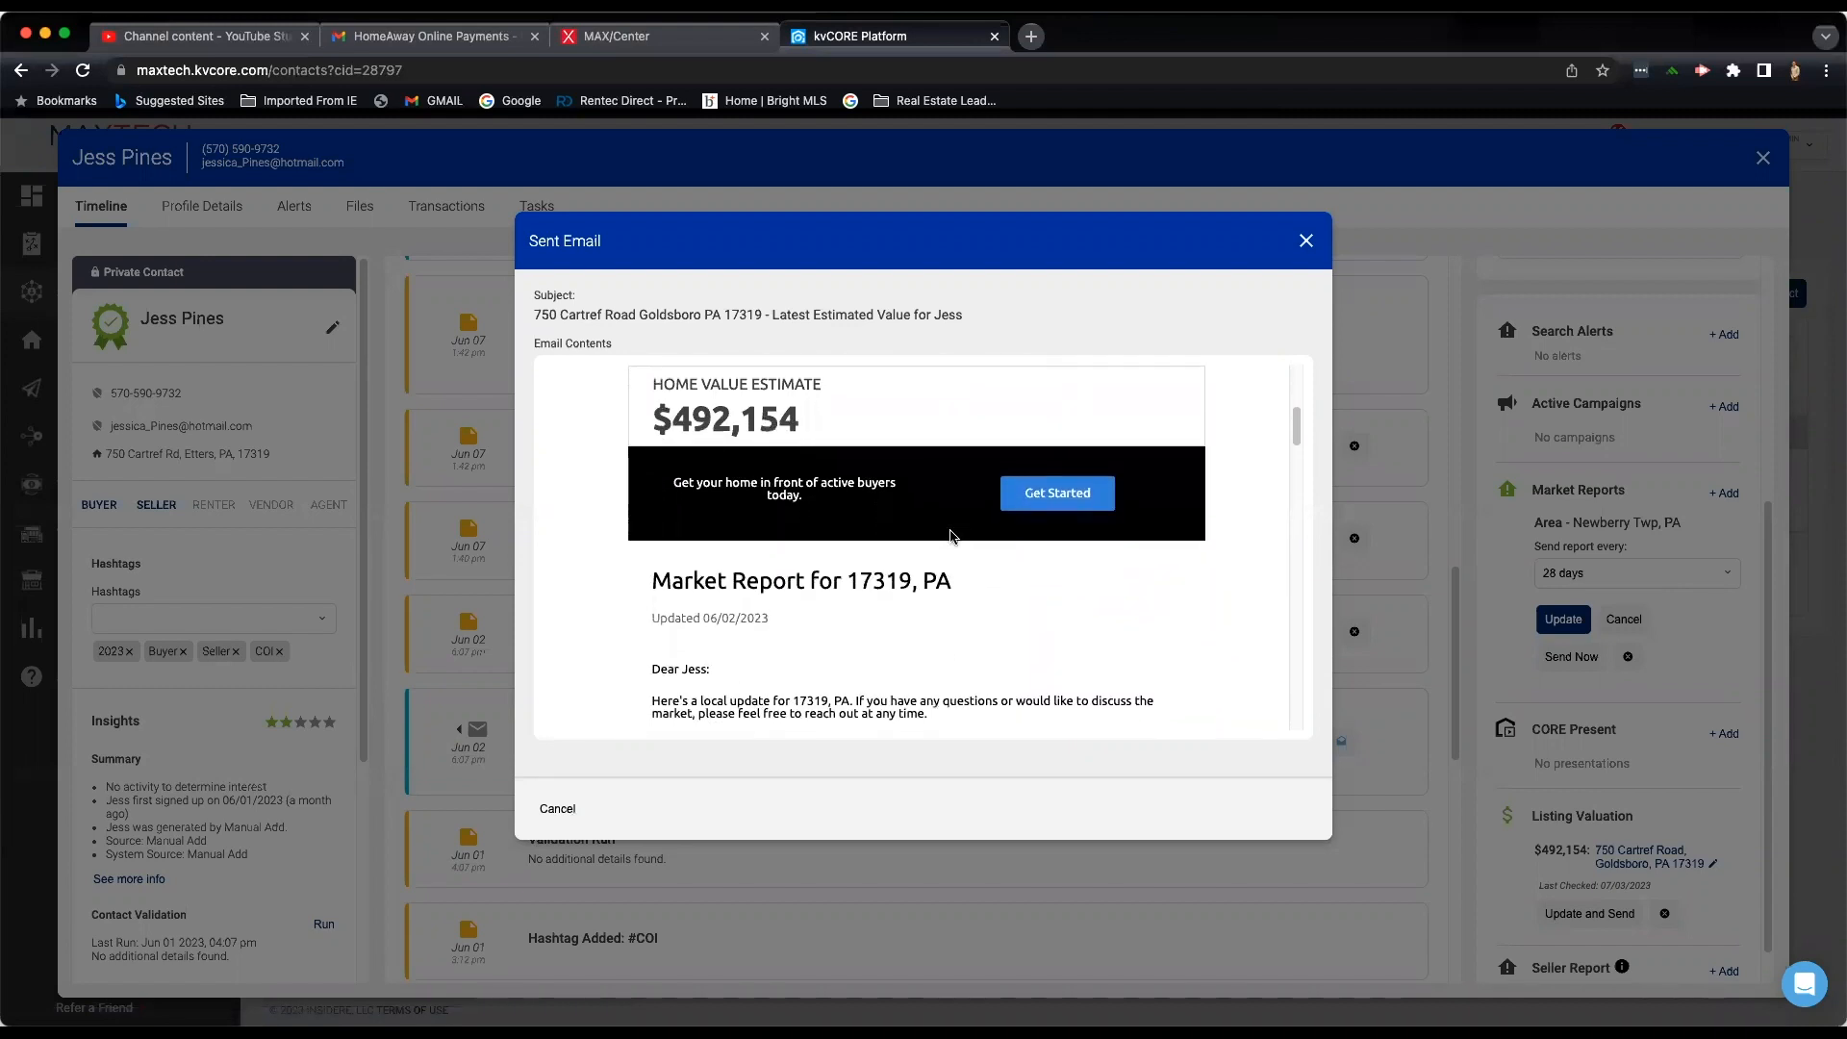
scroll(951, 536, "down", 2)
scroll(950, 536, "up", 2)
scroll(950, 536, "down", 4)
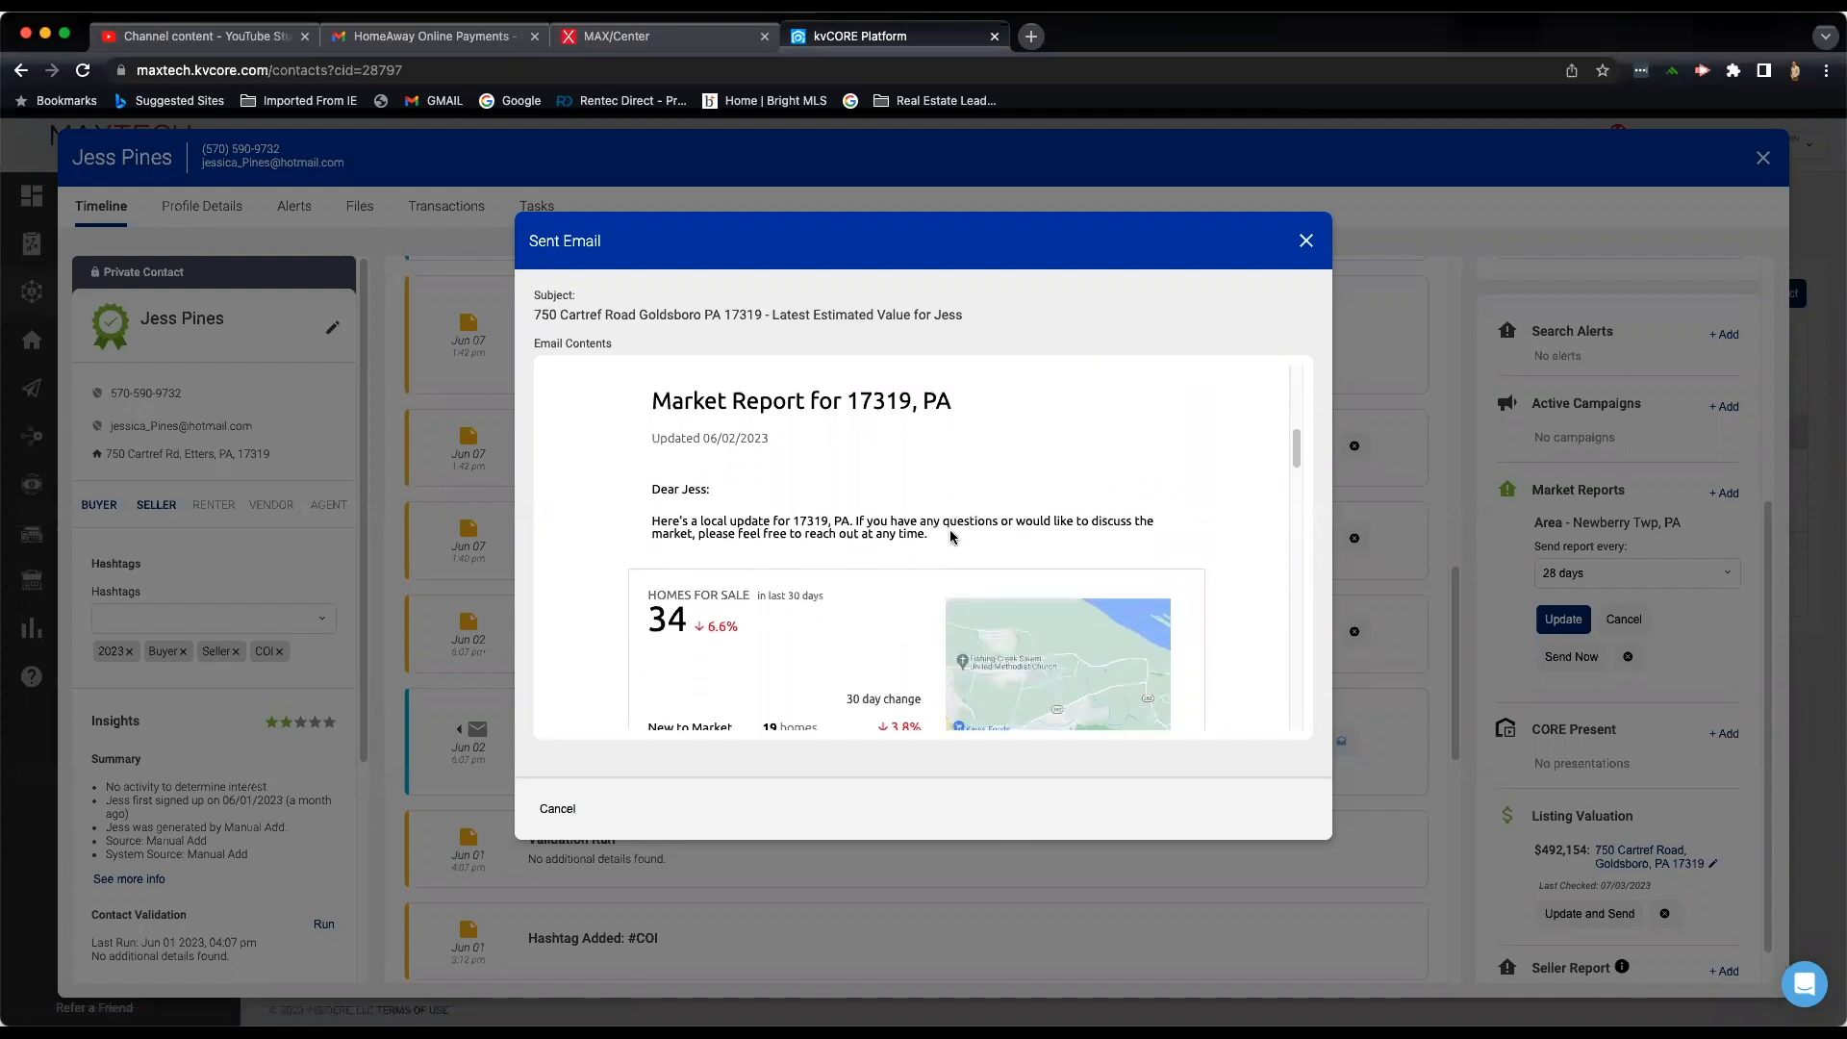
scroll(720, 513, "down", 1)
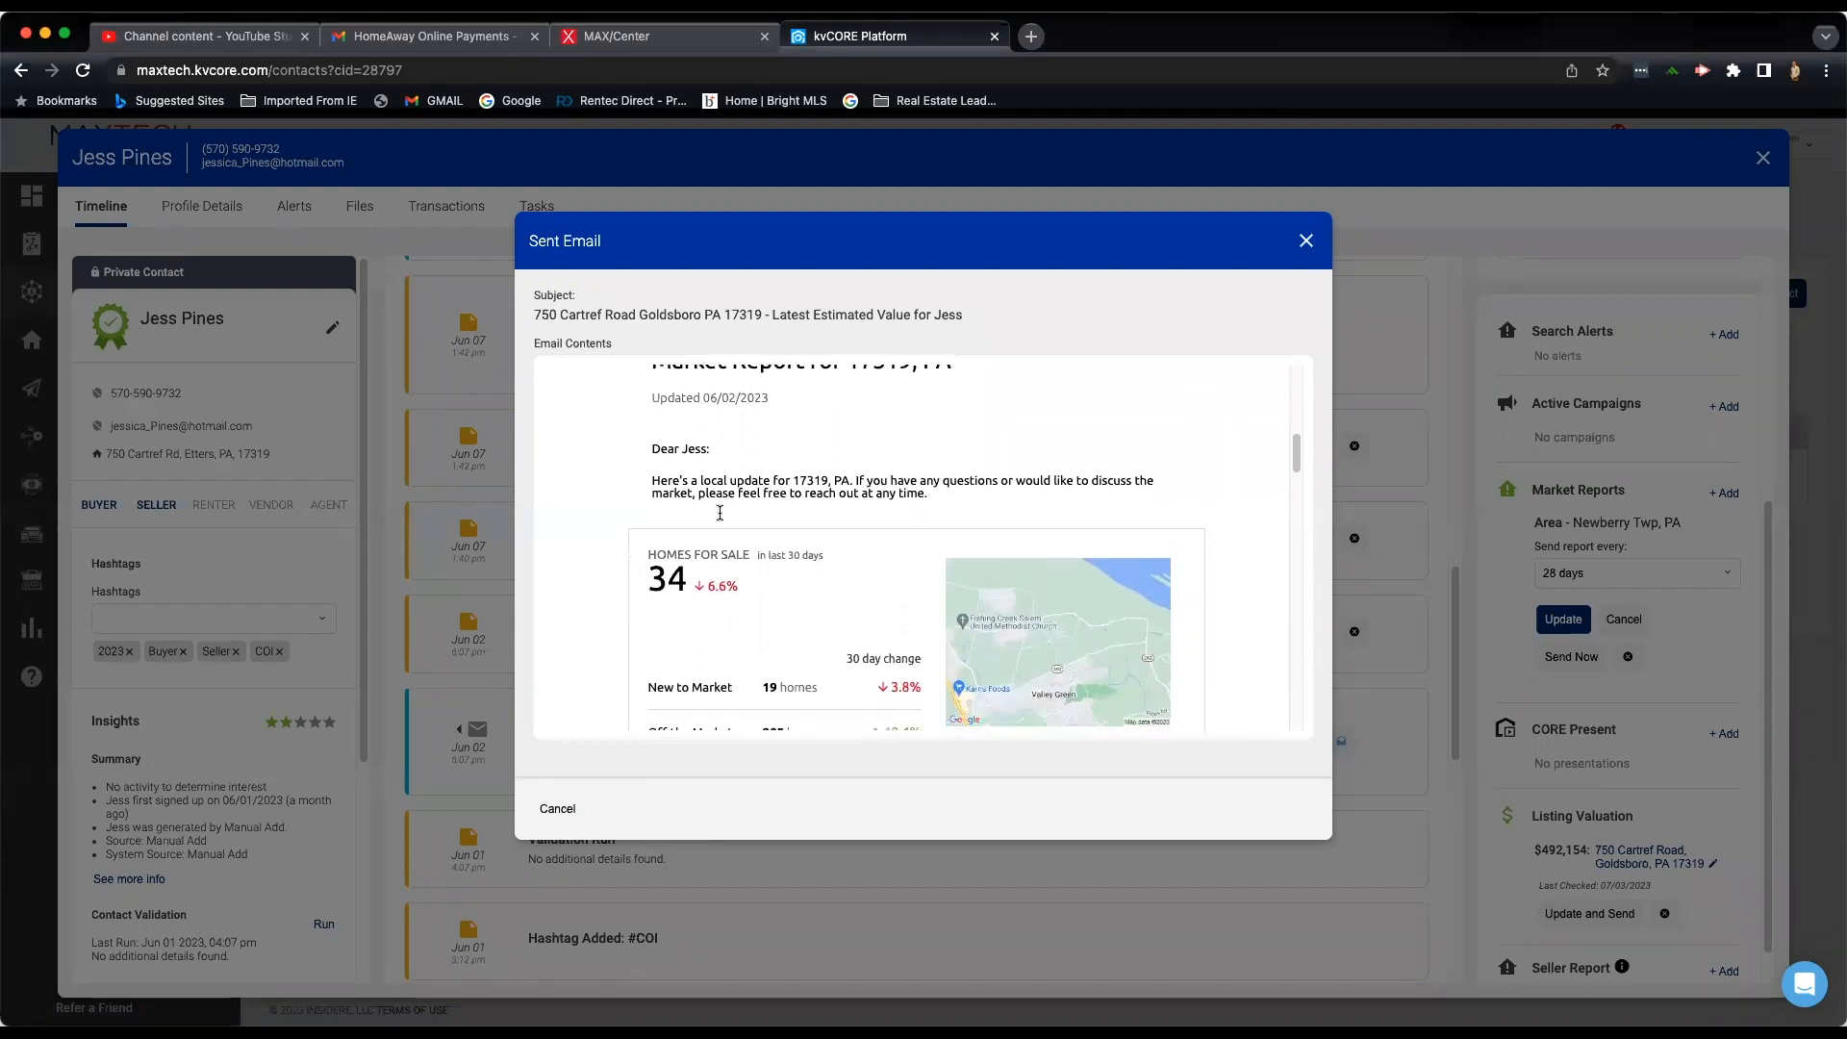
scroll(703, 577, "down", 8)
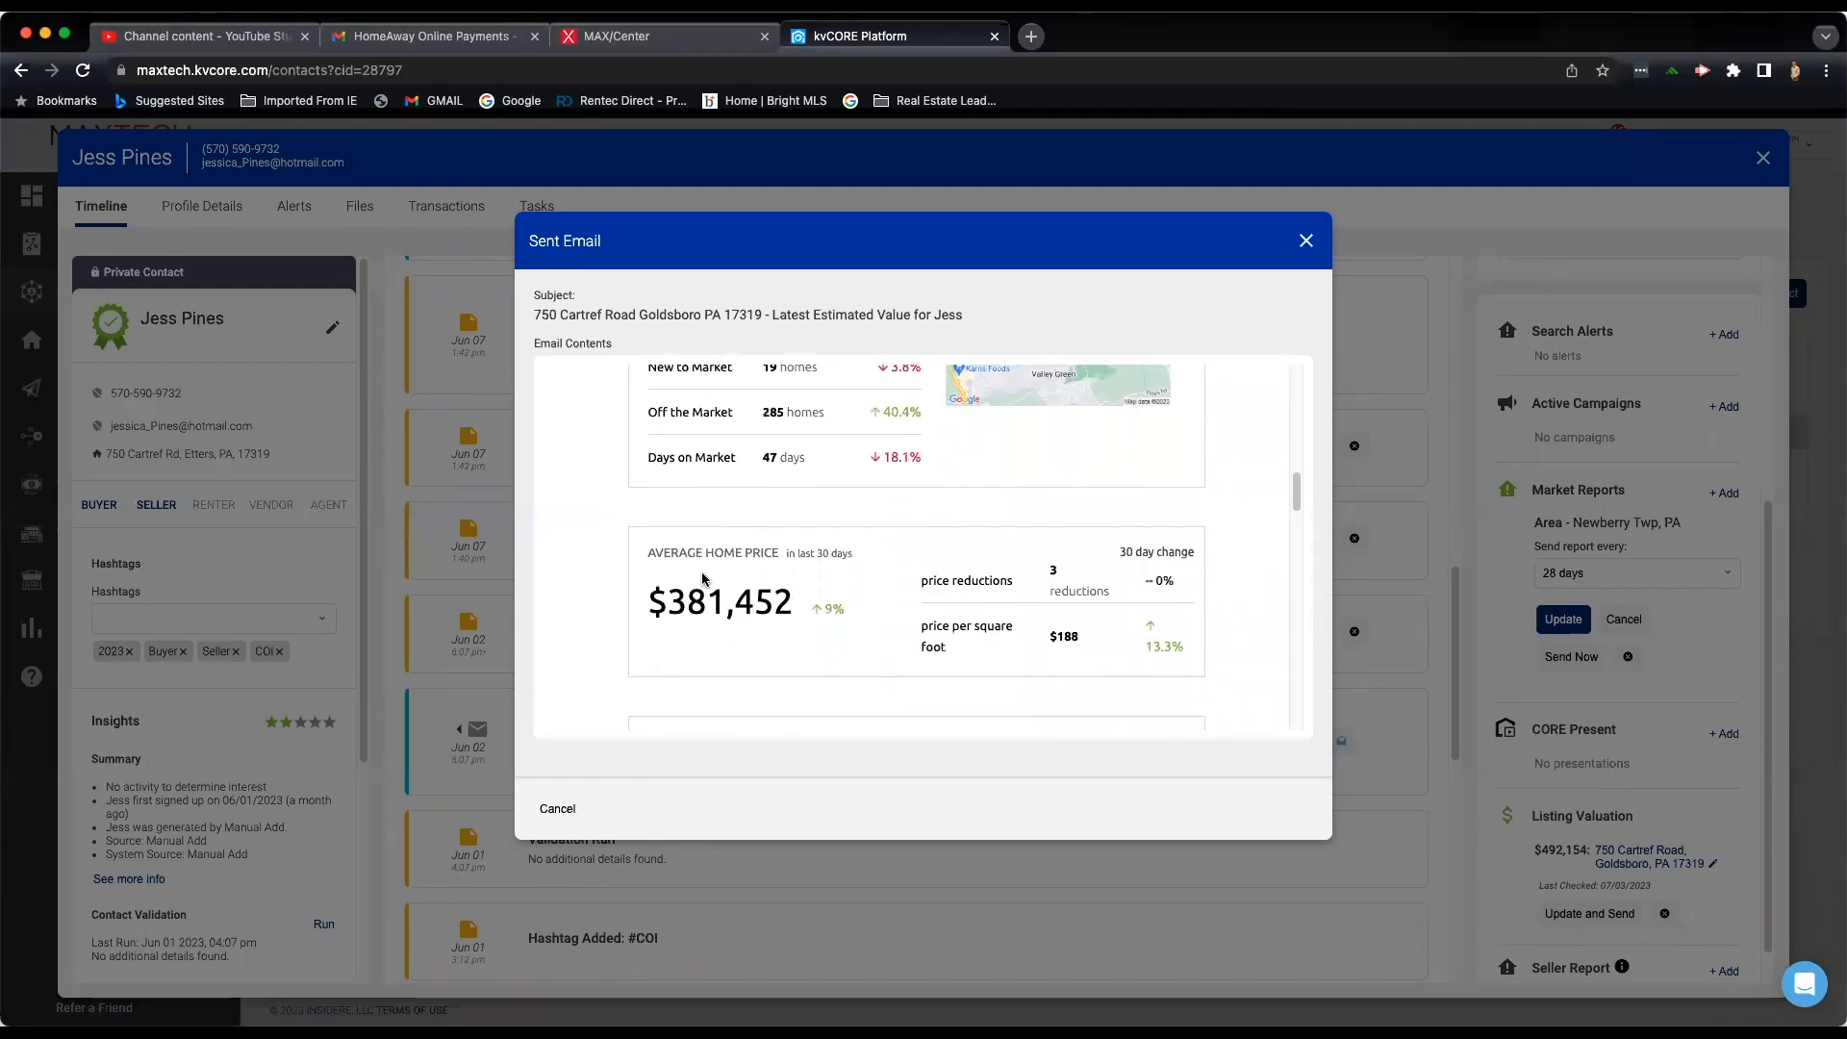
scroll(702, 574, "down", 4)
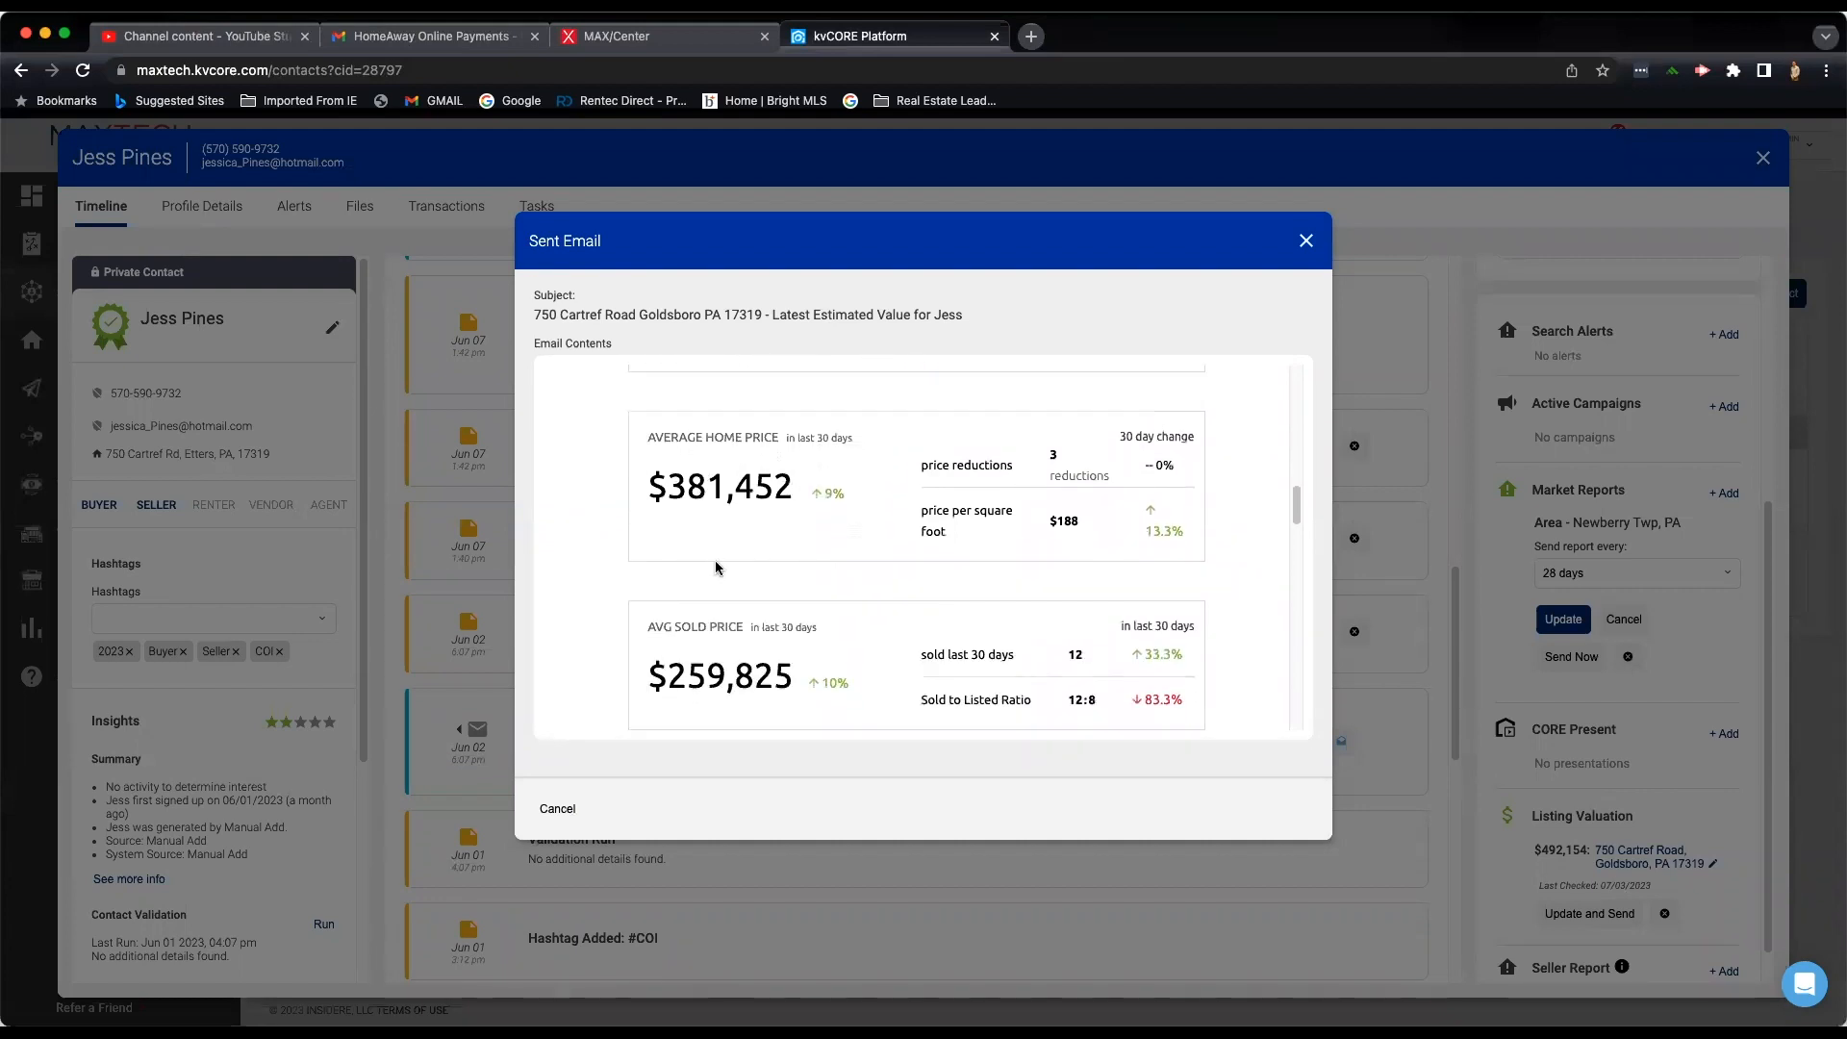
scroll(697, 492, "down", 11)
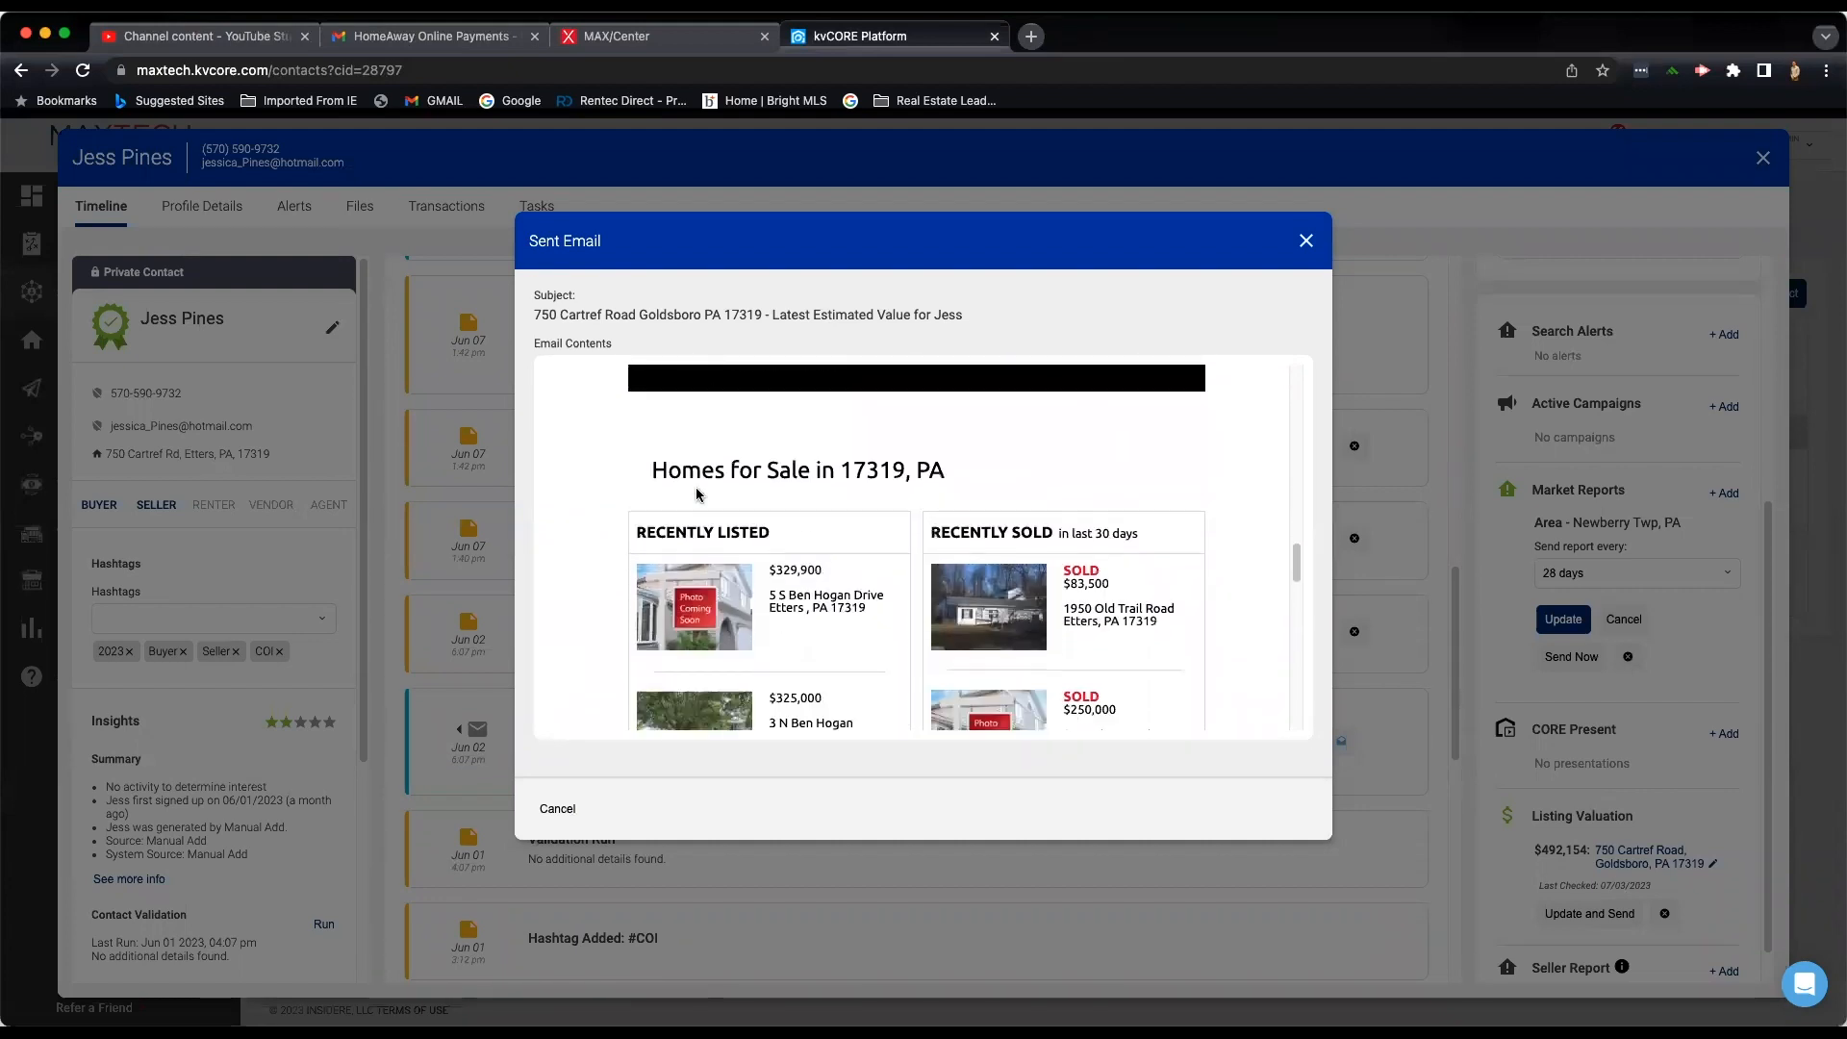
scroll(697, 495, "down", 20)
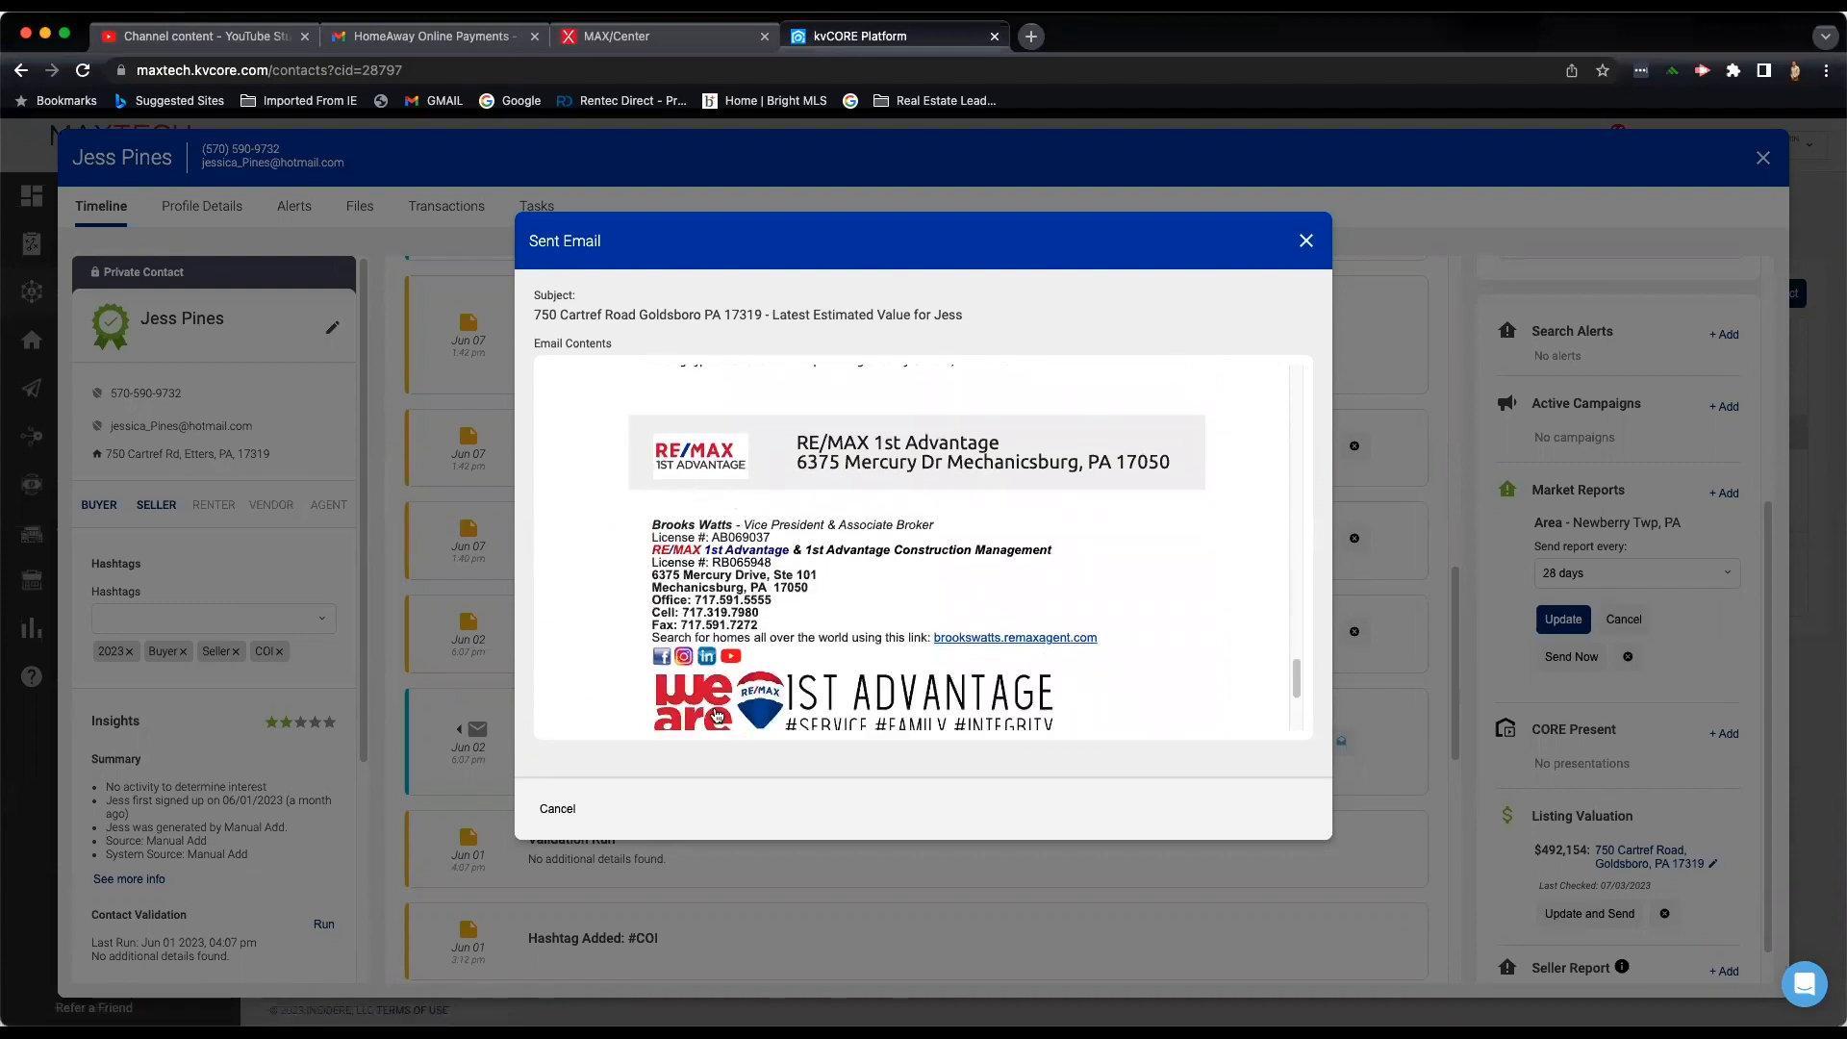
scroll(793, 695, "down", 3)
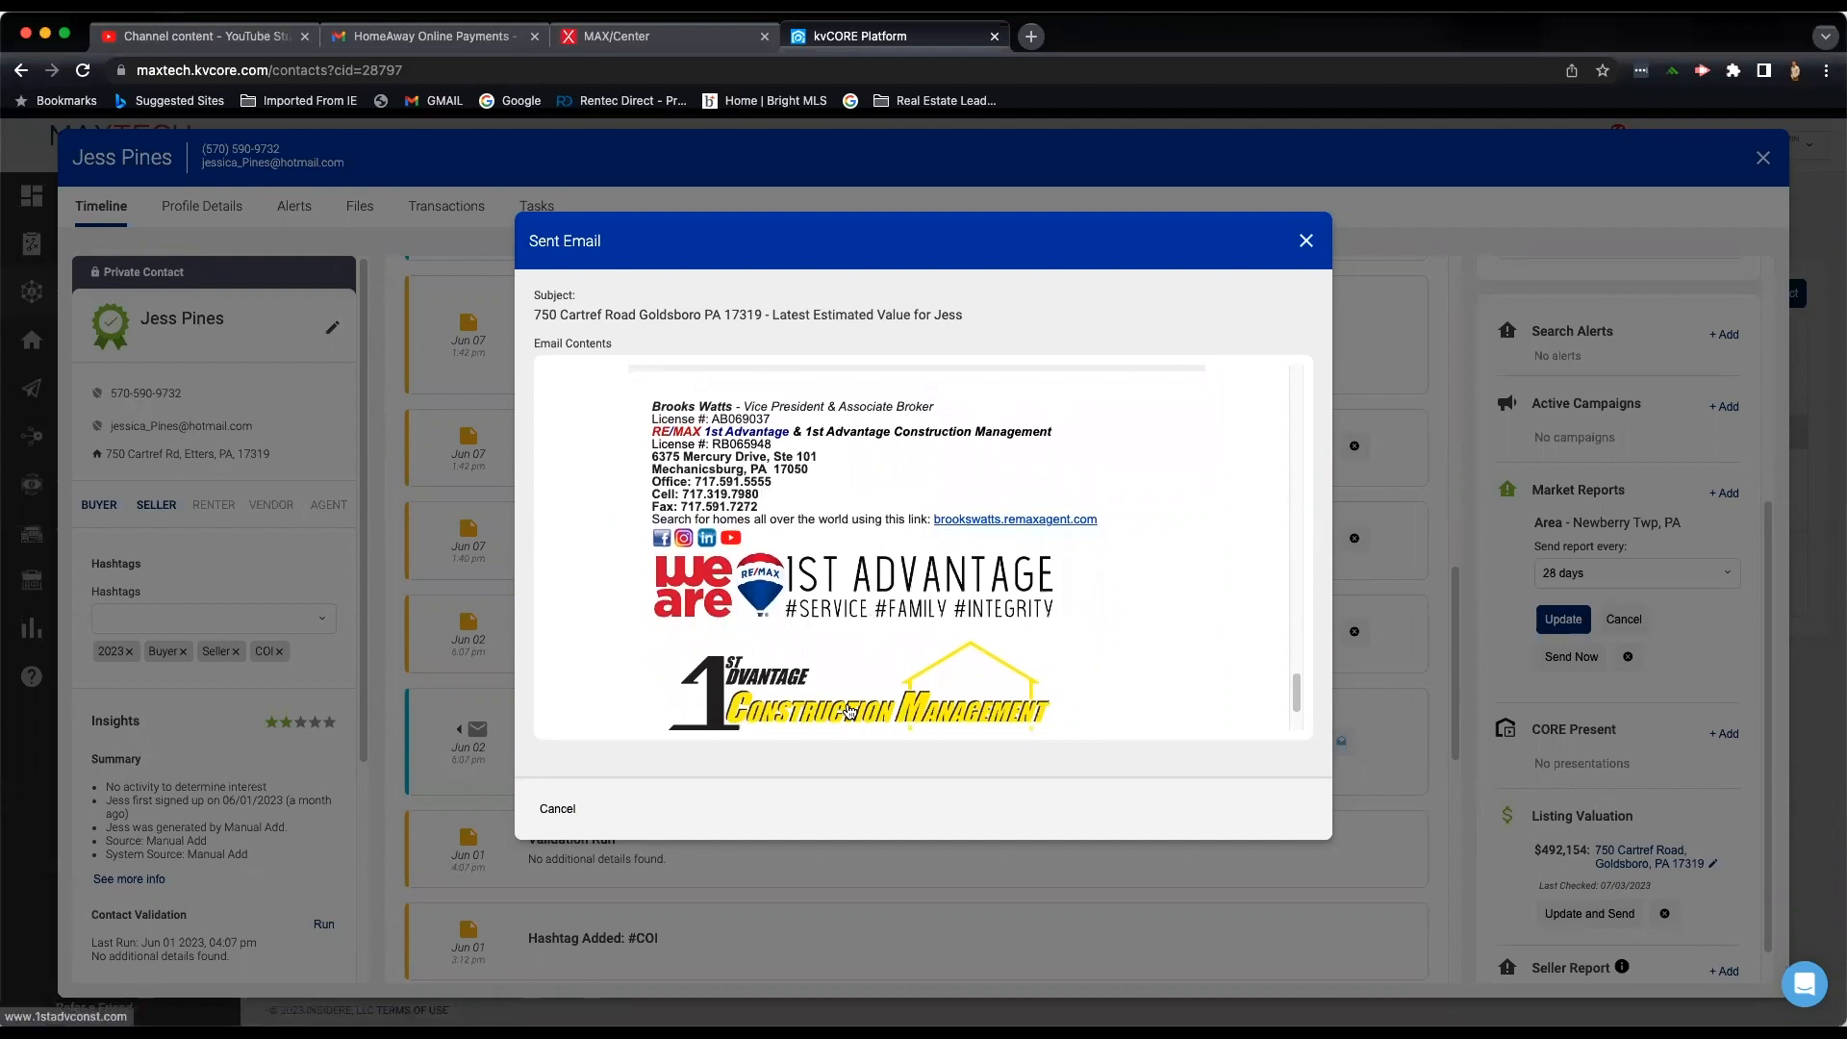
scroll(849, 499, "down", 2)
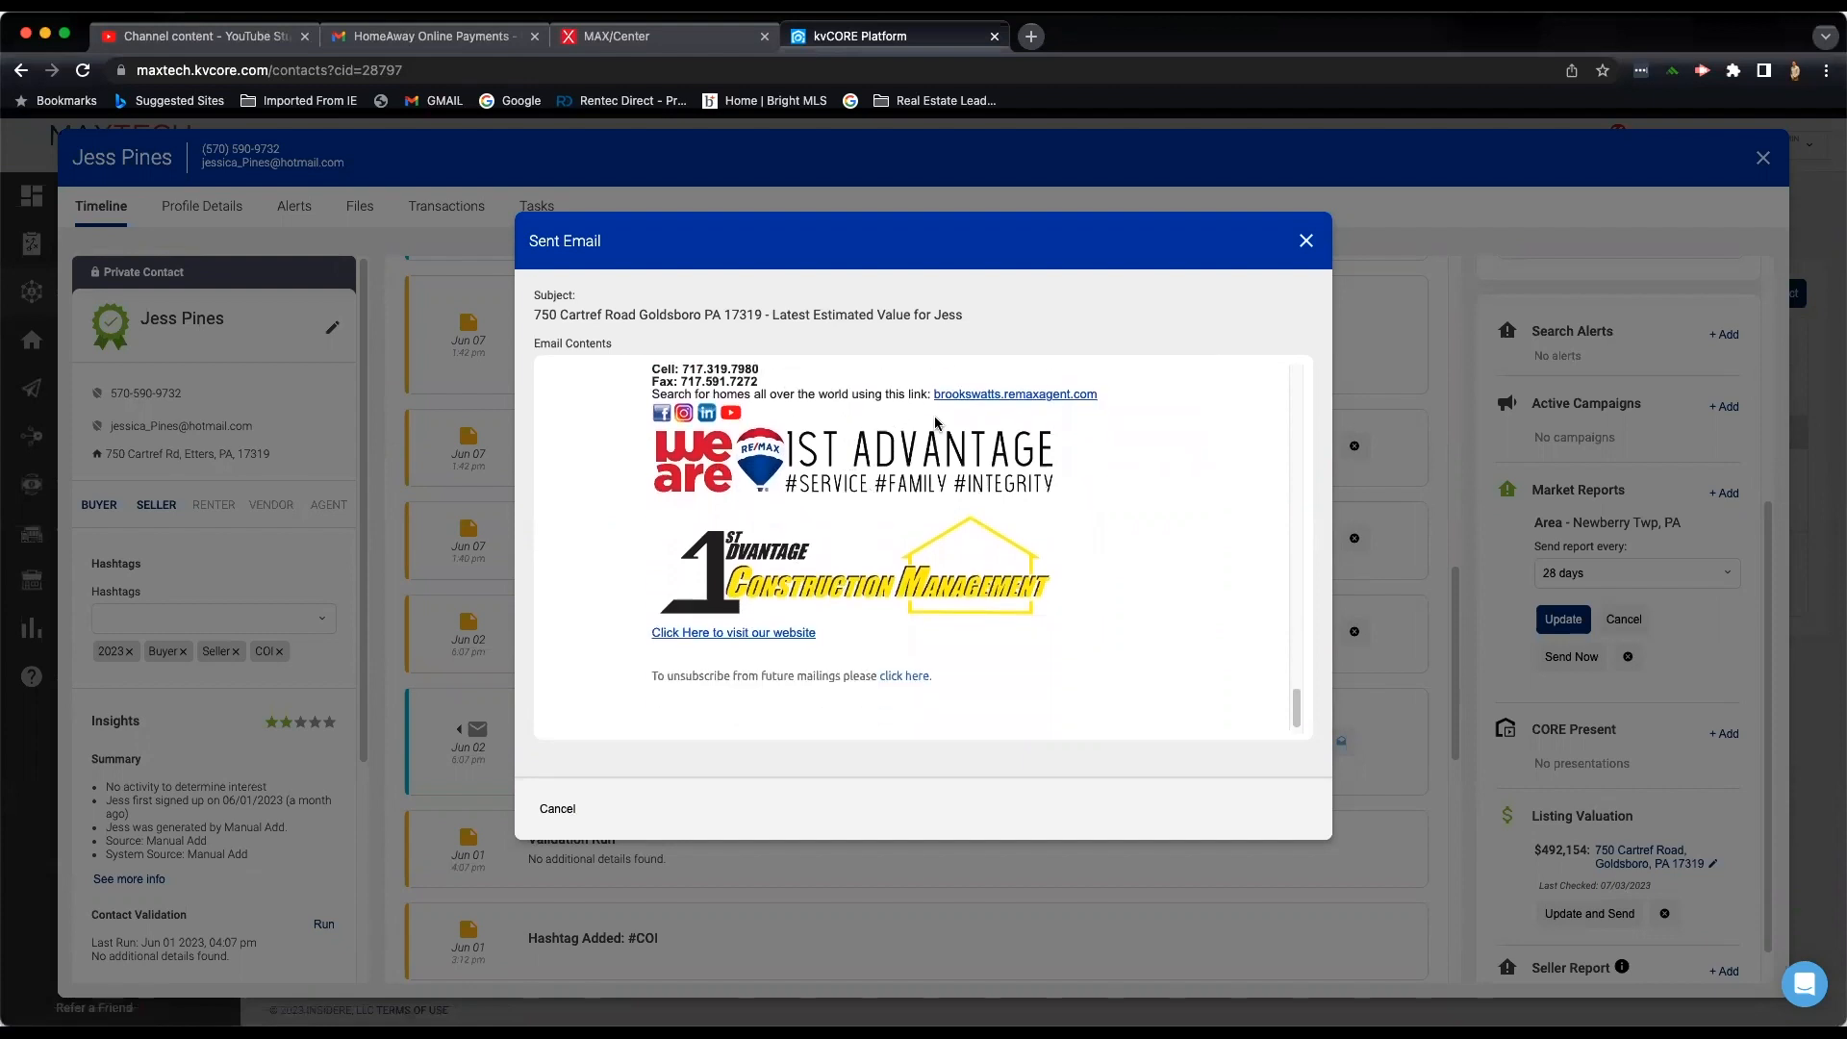
scroll(909, 492, "up", 3)
scroll(909, 492, "up", 4)
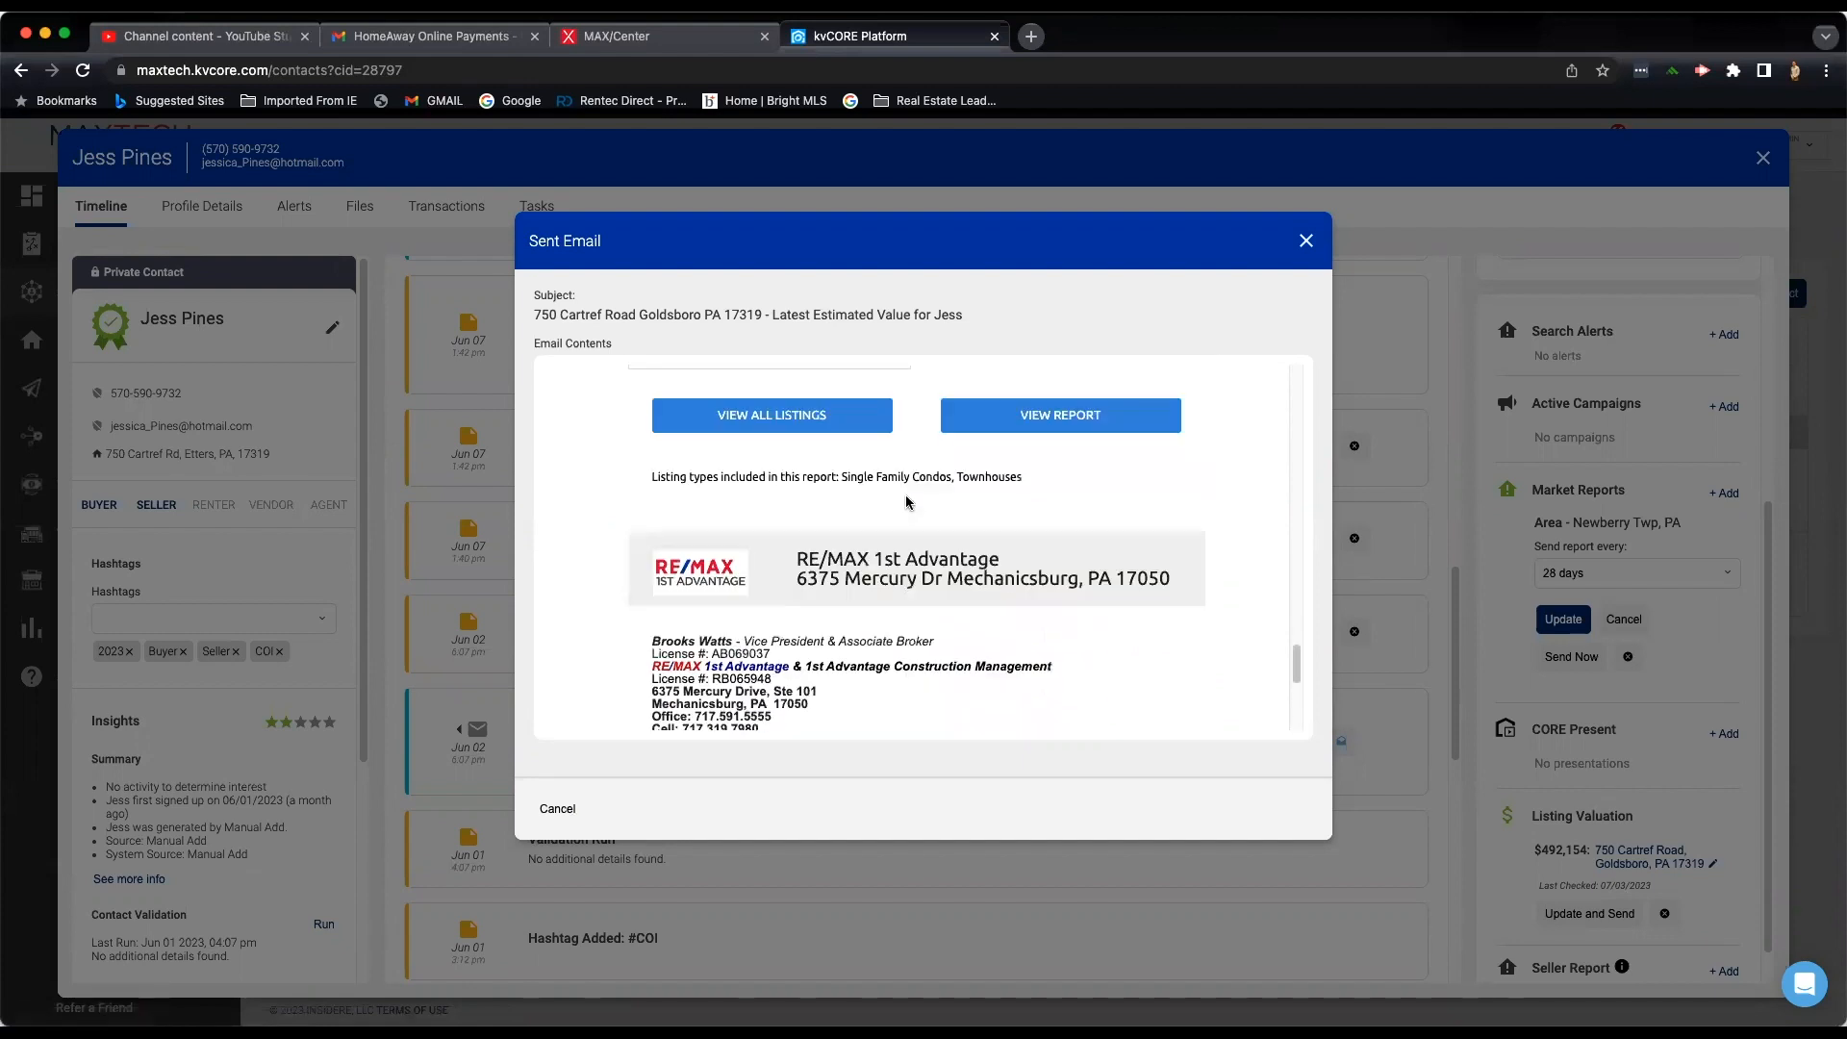
left_click(1306, 239)
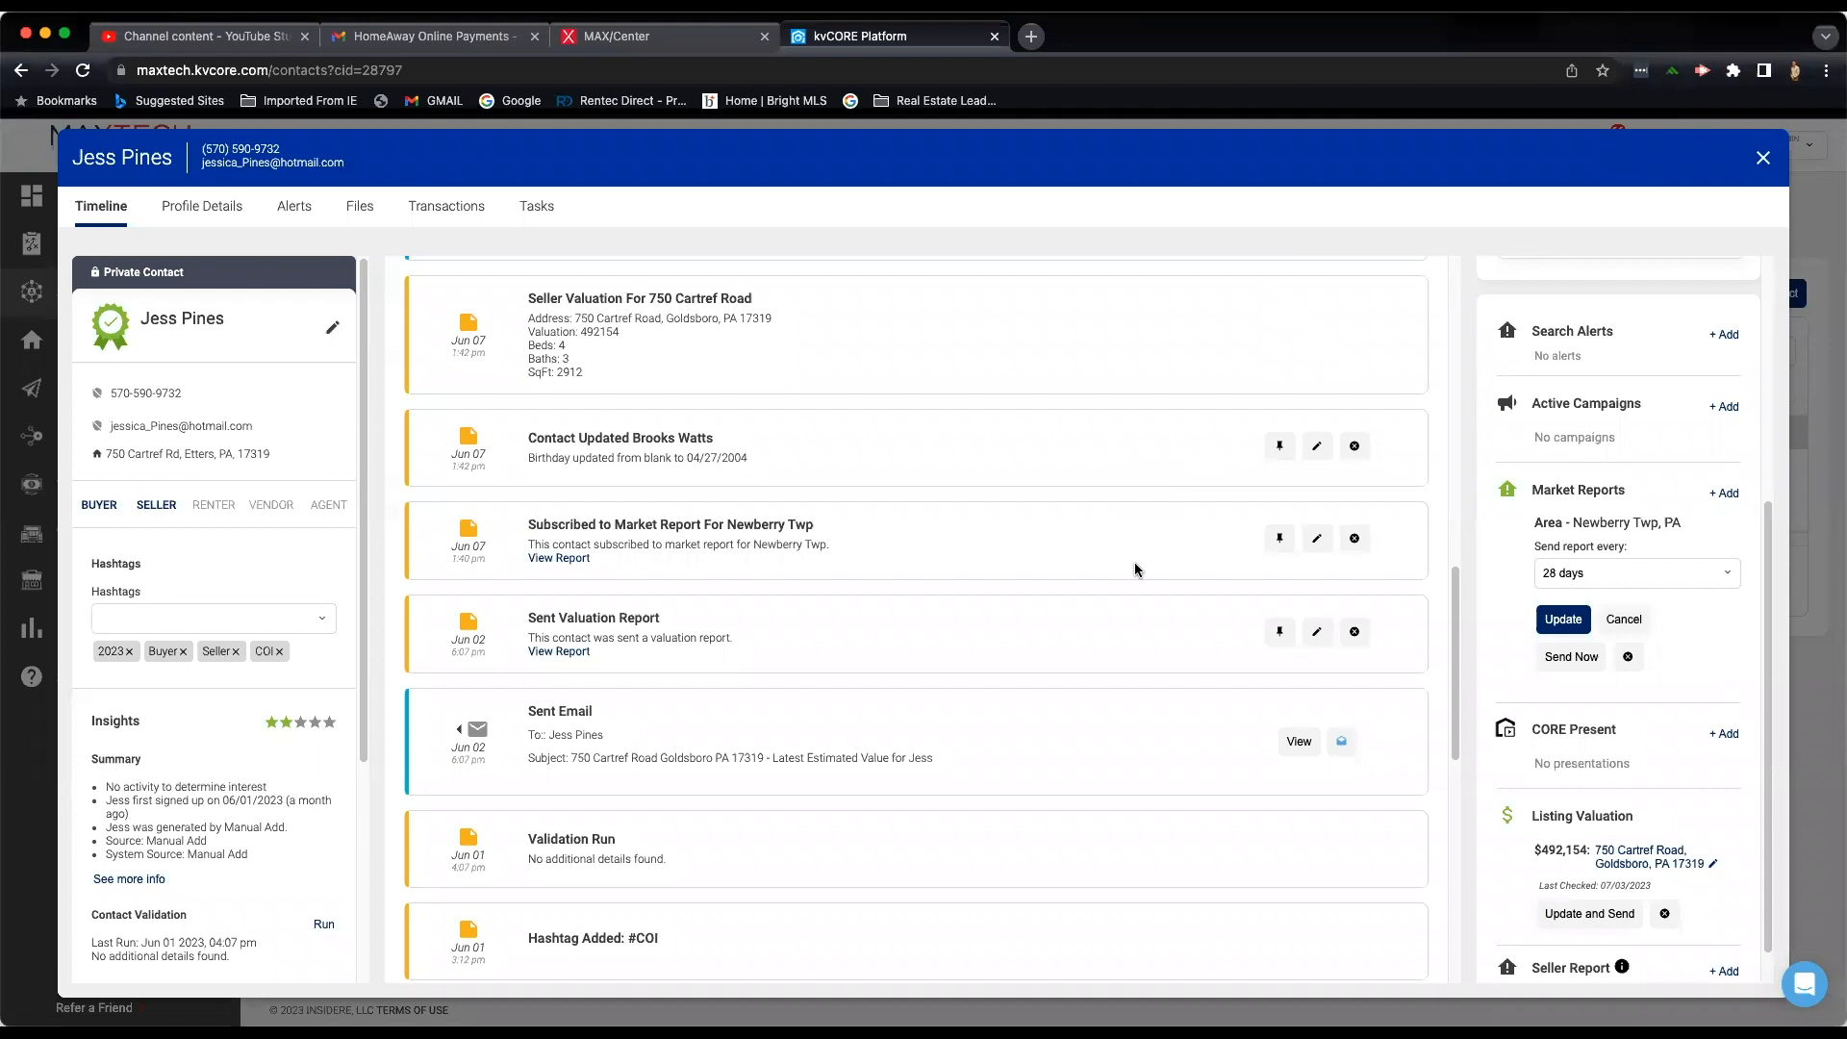
Open the Jun 08 Newberry Twp, PA area market update email from the contact's timeline.
scroll(1135, 569, "up", 3)
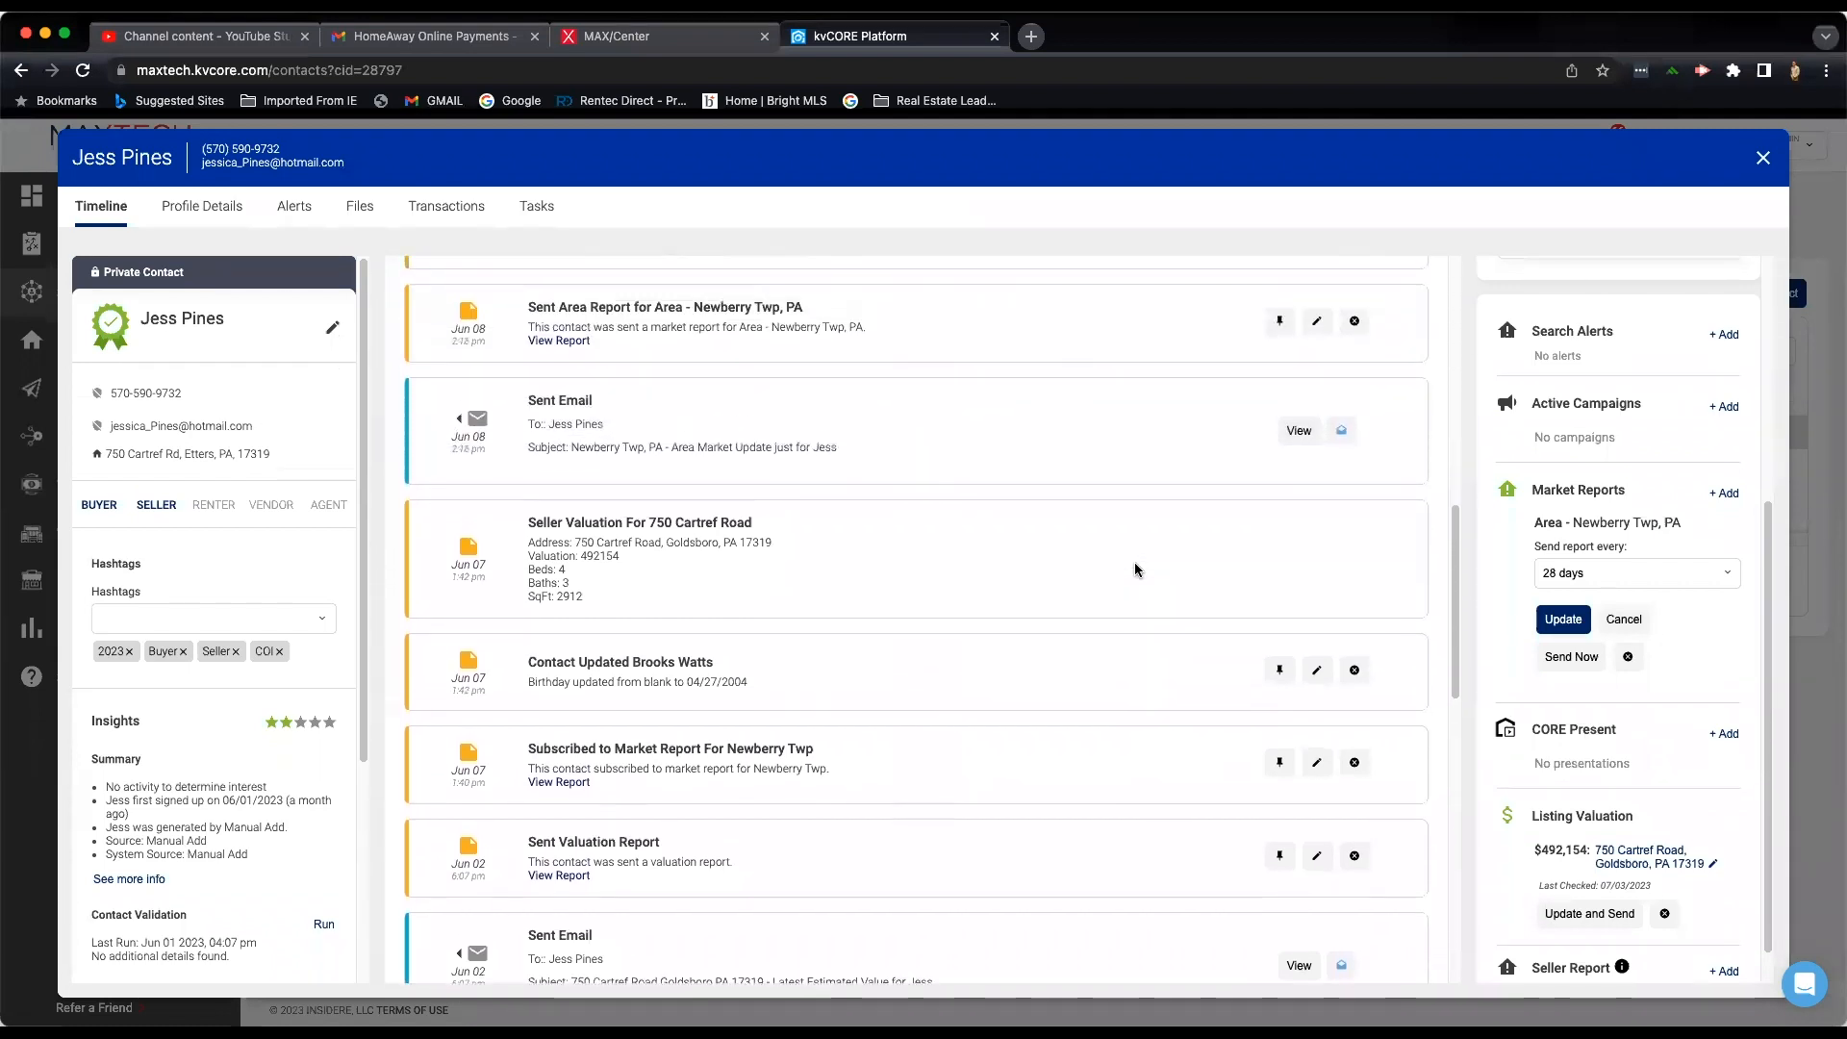
scroll(1135, 568, "up", 3)
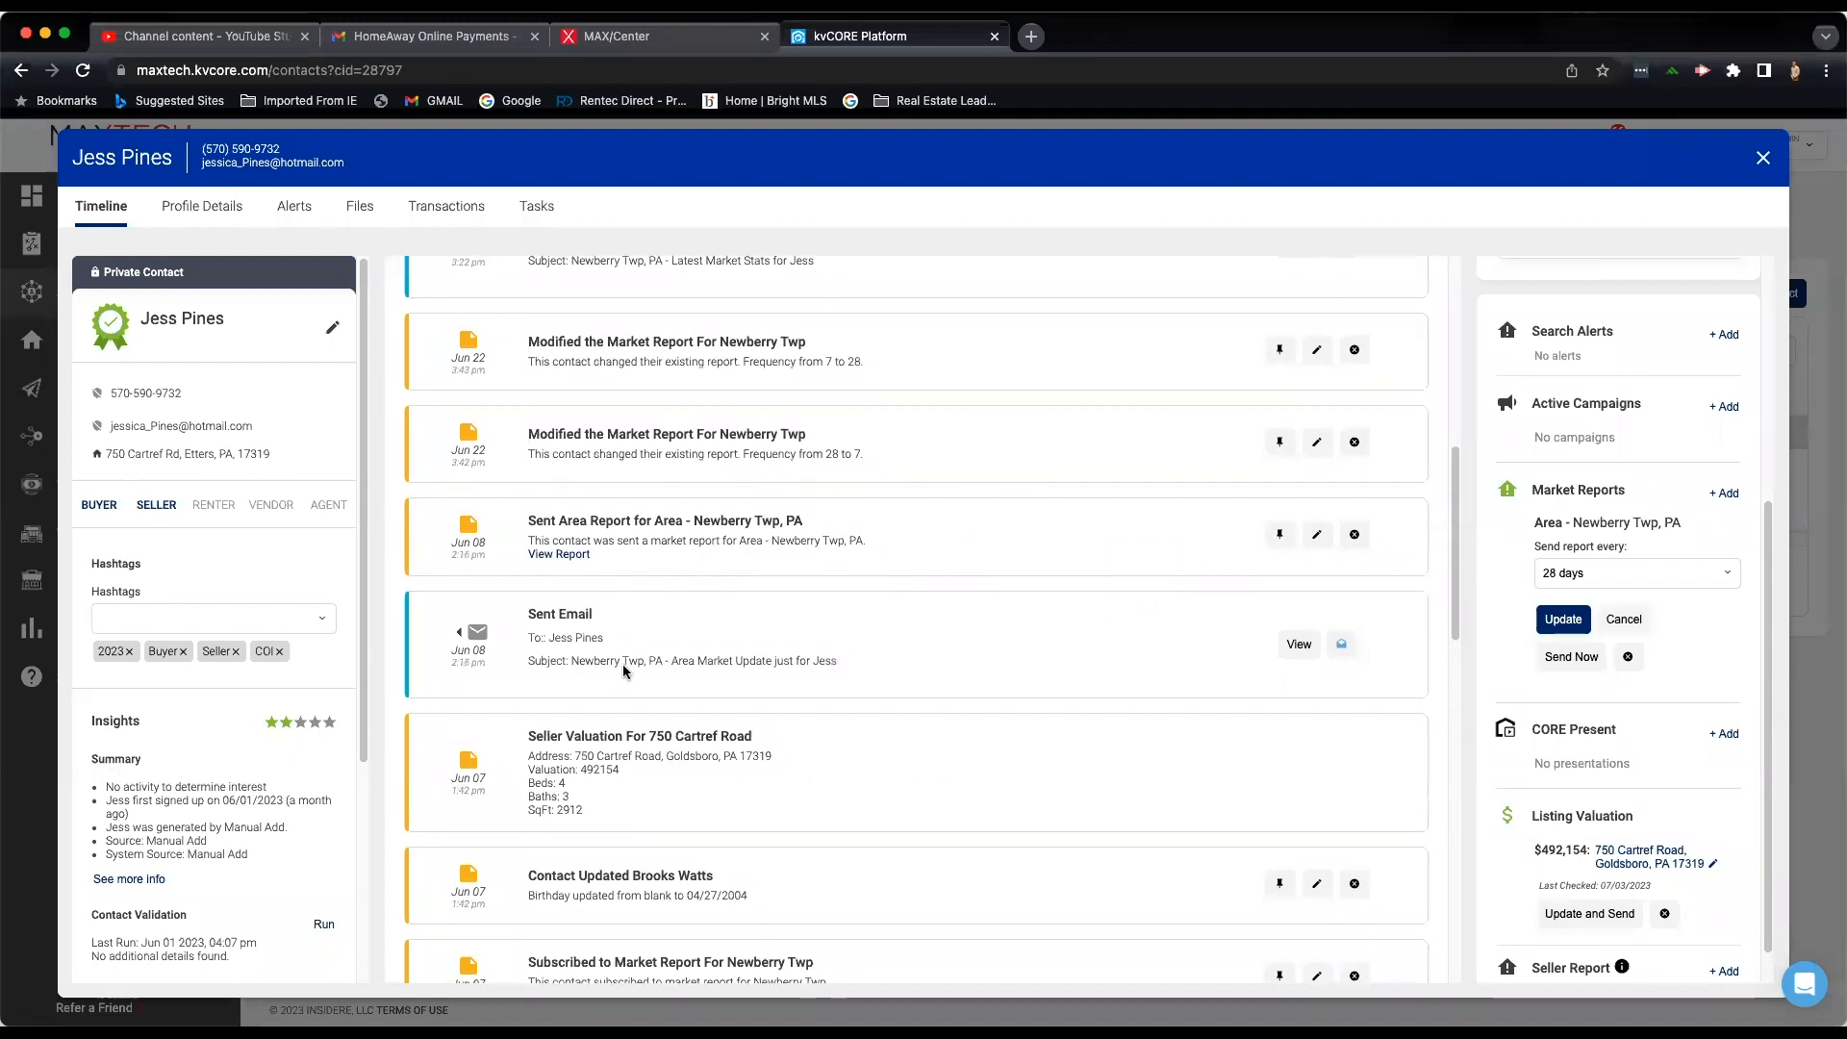
left_click(1294, 646)
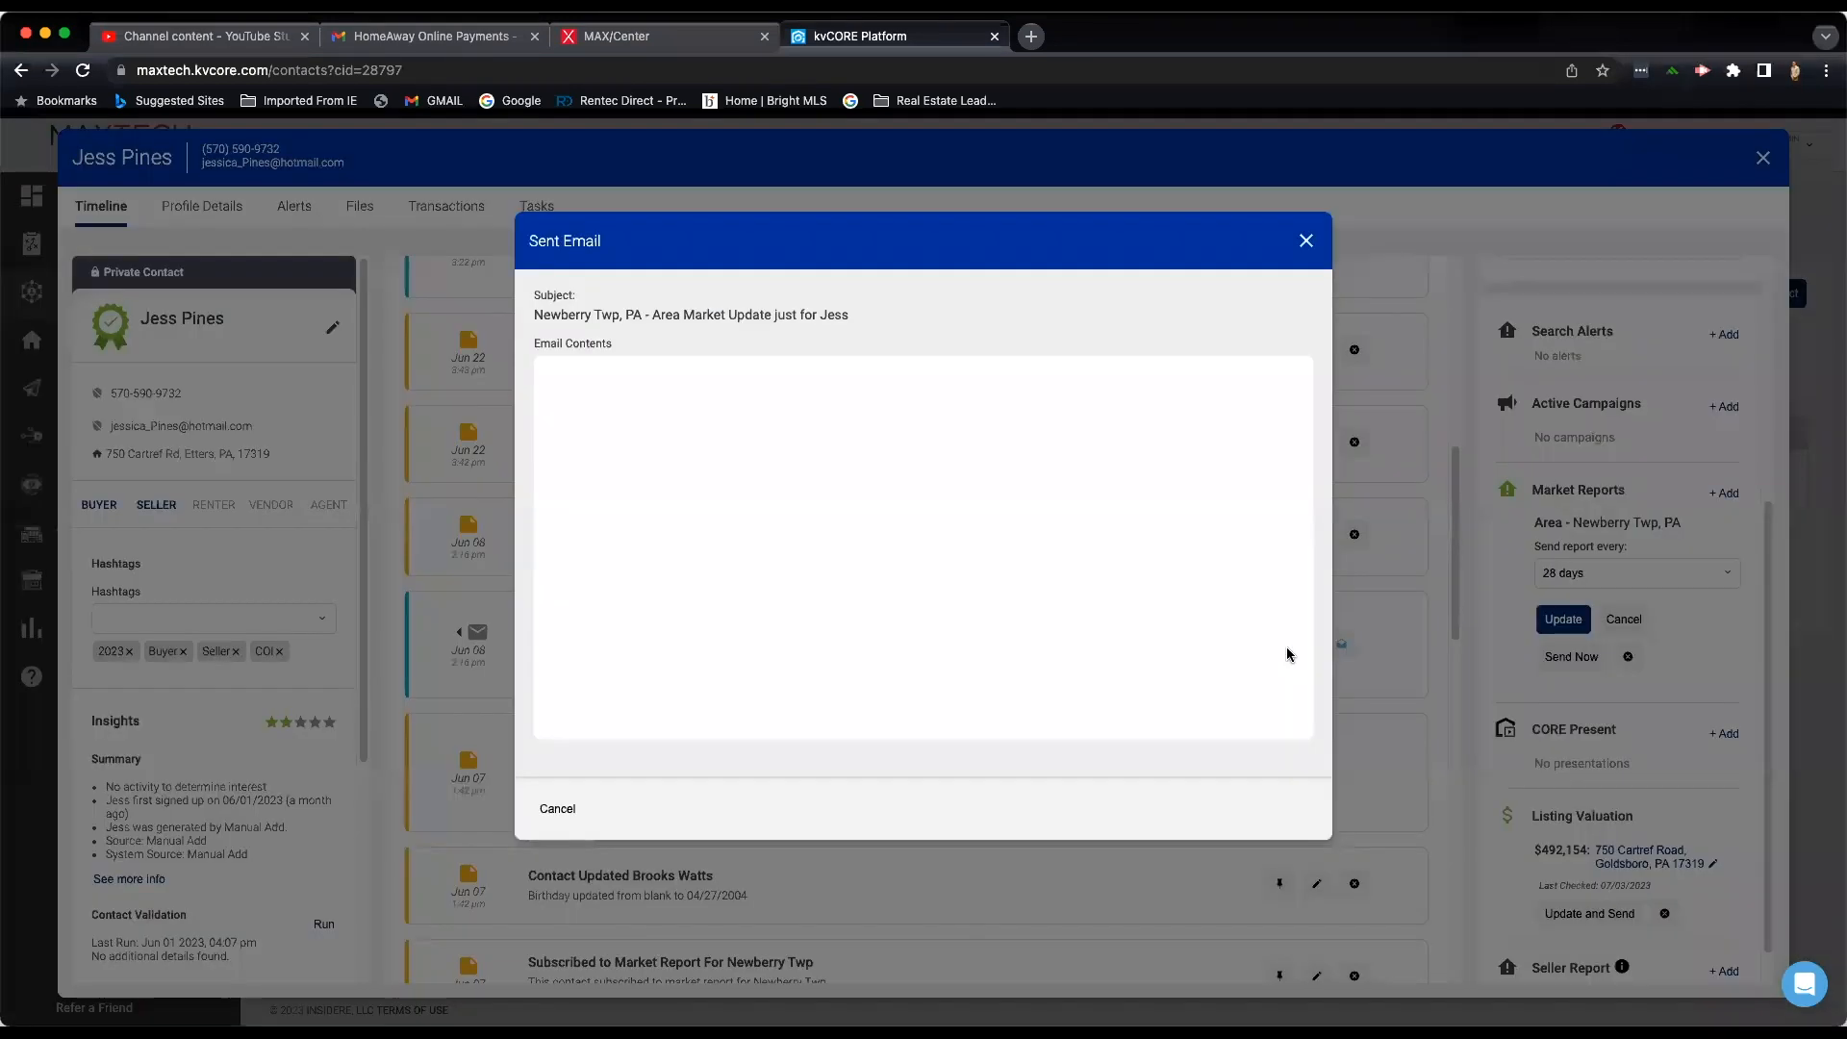
Scroll the Jun 08 Newberry Twp market update email down to the signature, then close it.
scroll(1091, 589, "down", 5)
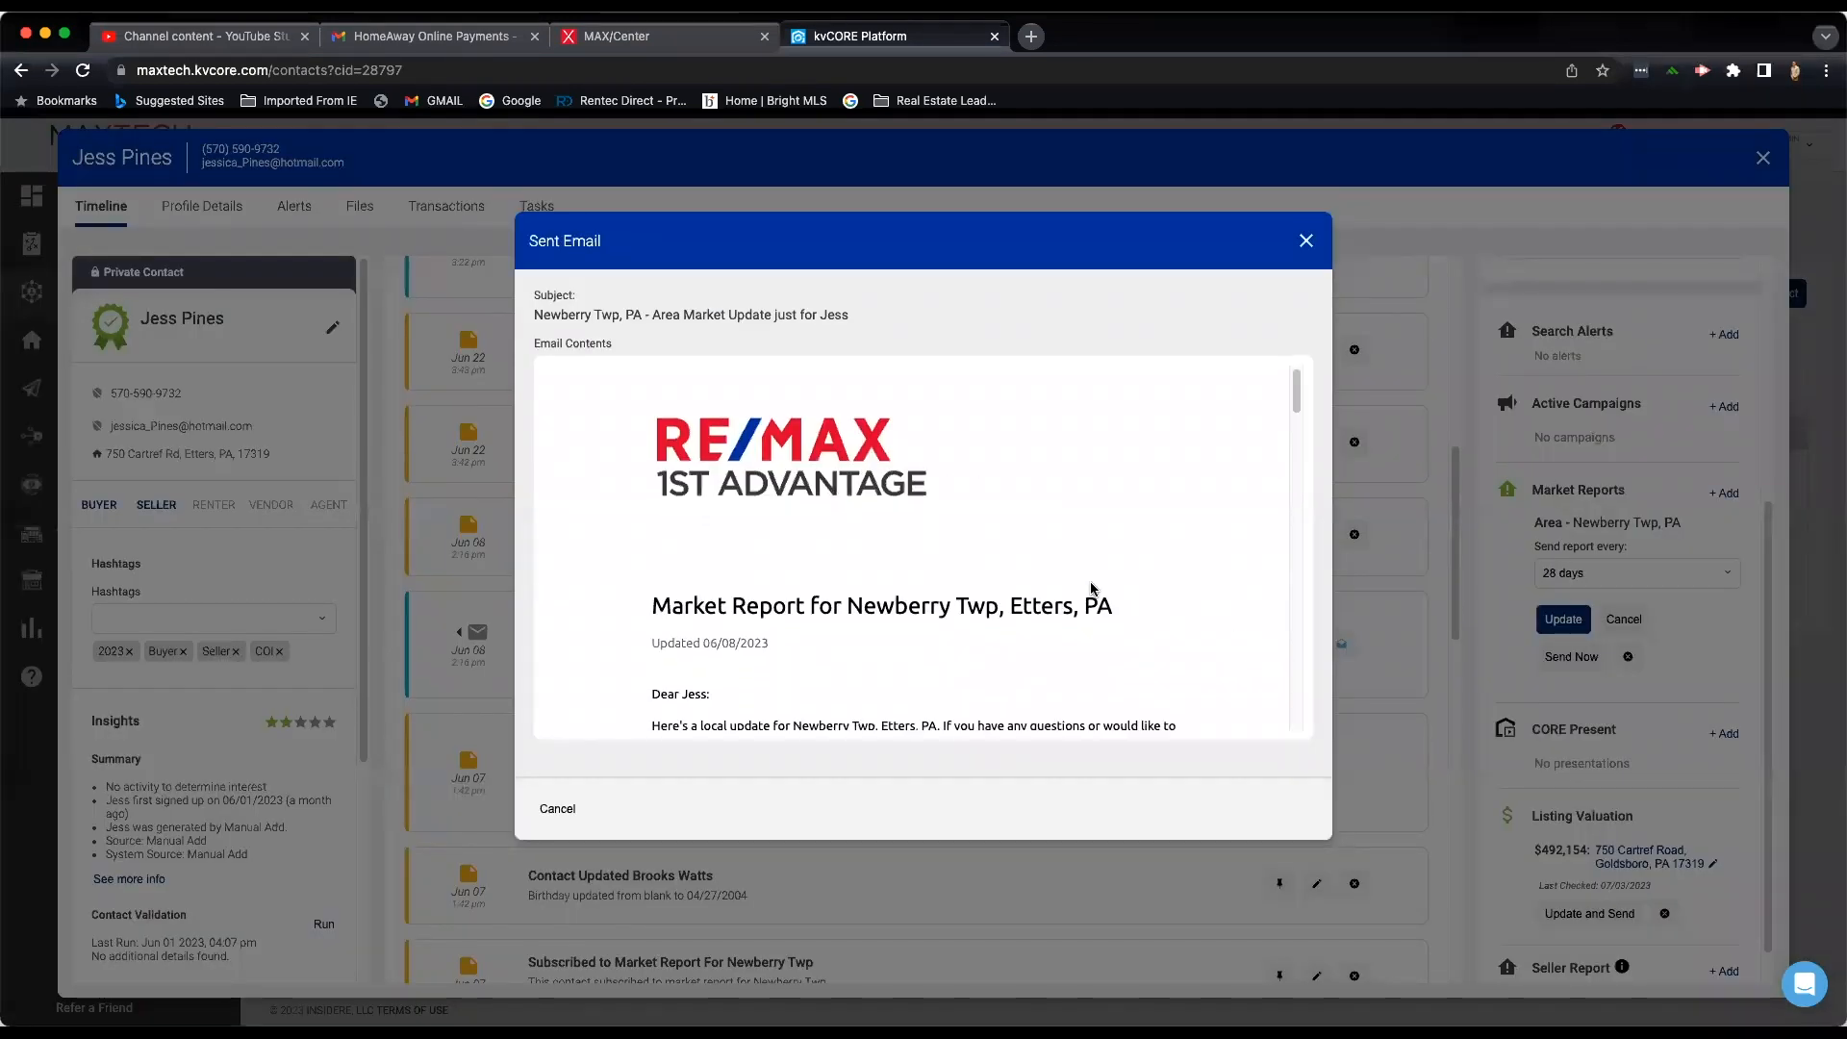
scroll(1091, 589, "down", 1)
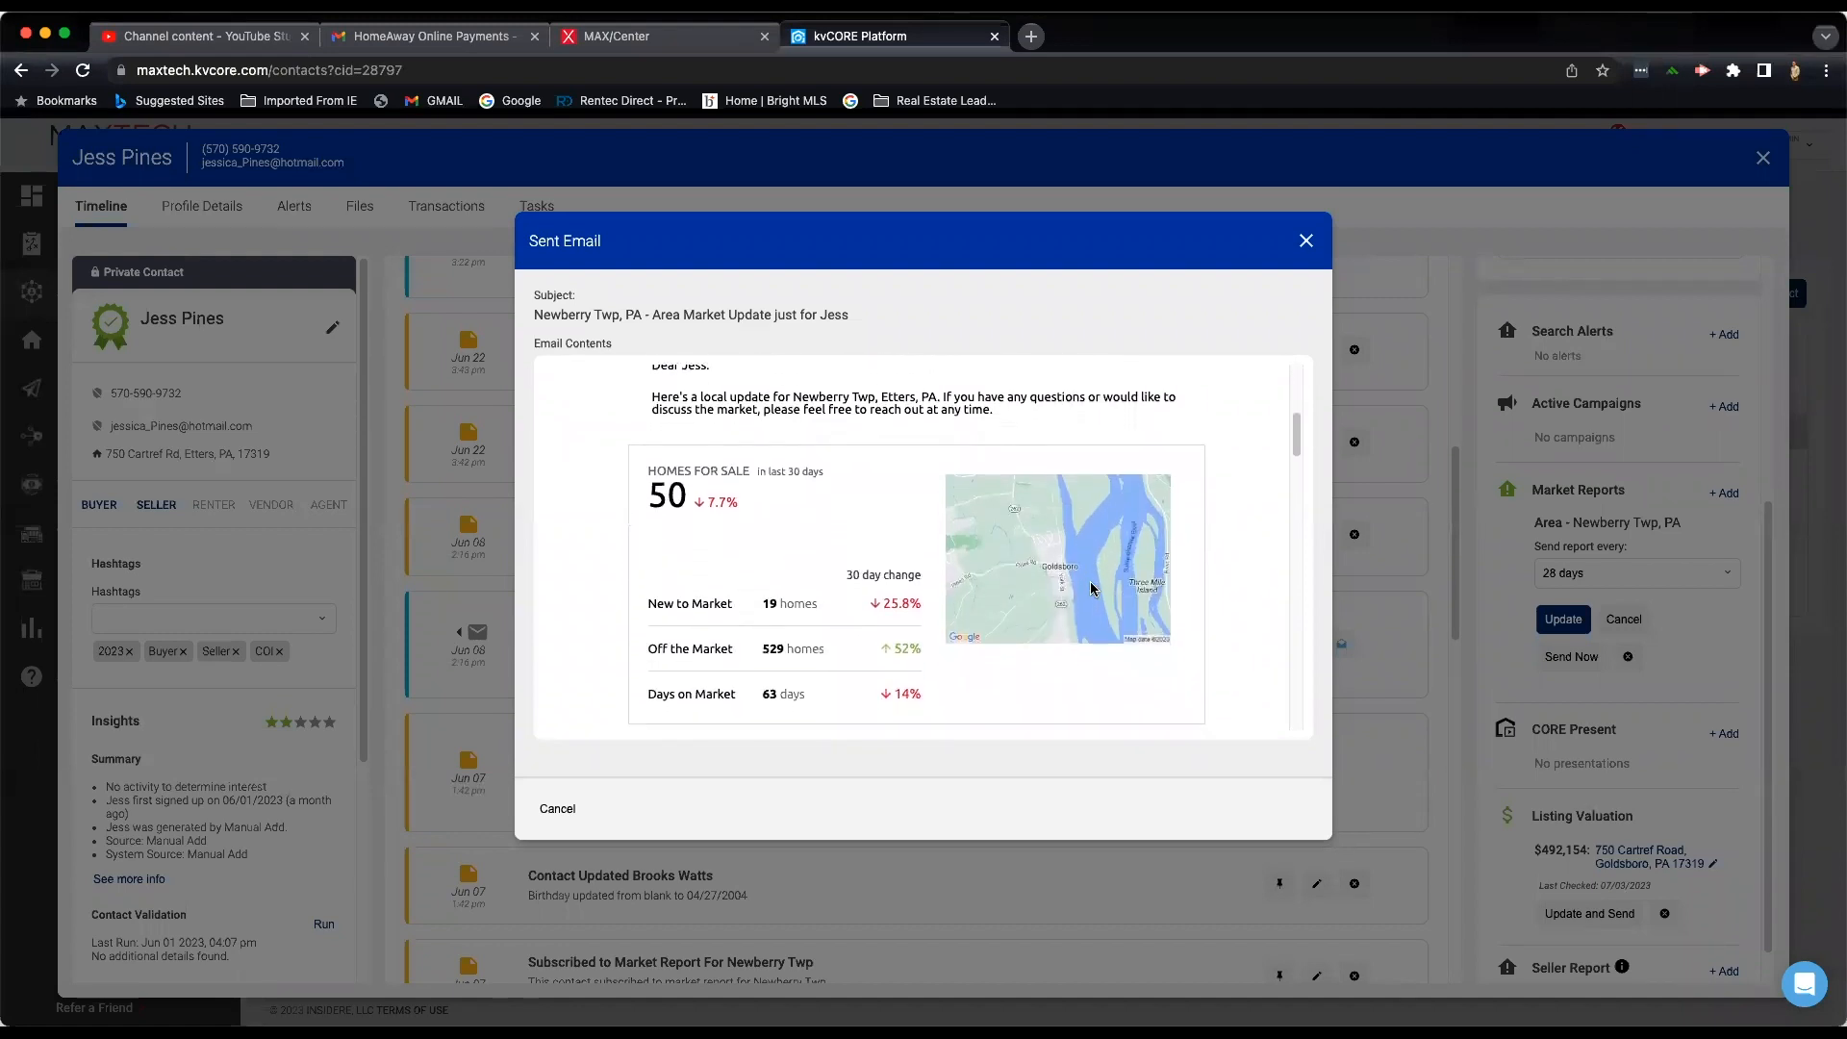
scroll(1091, 588, "down", 1)
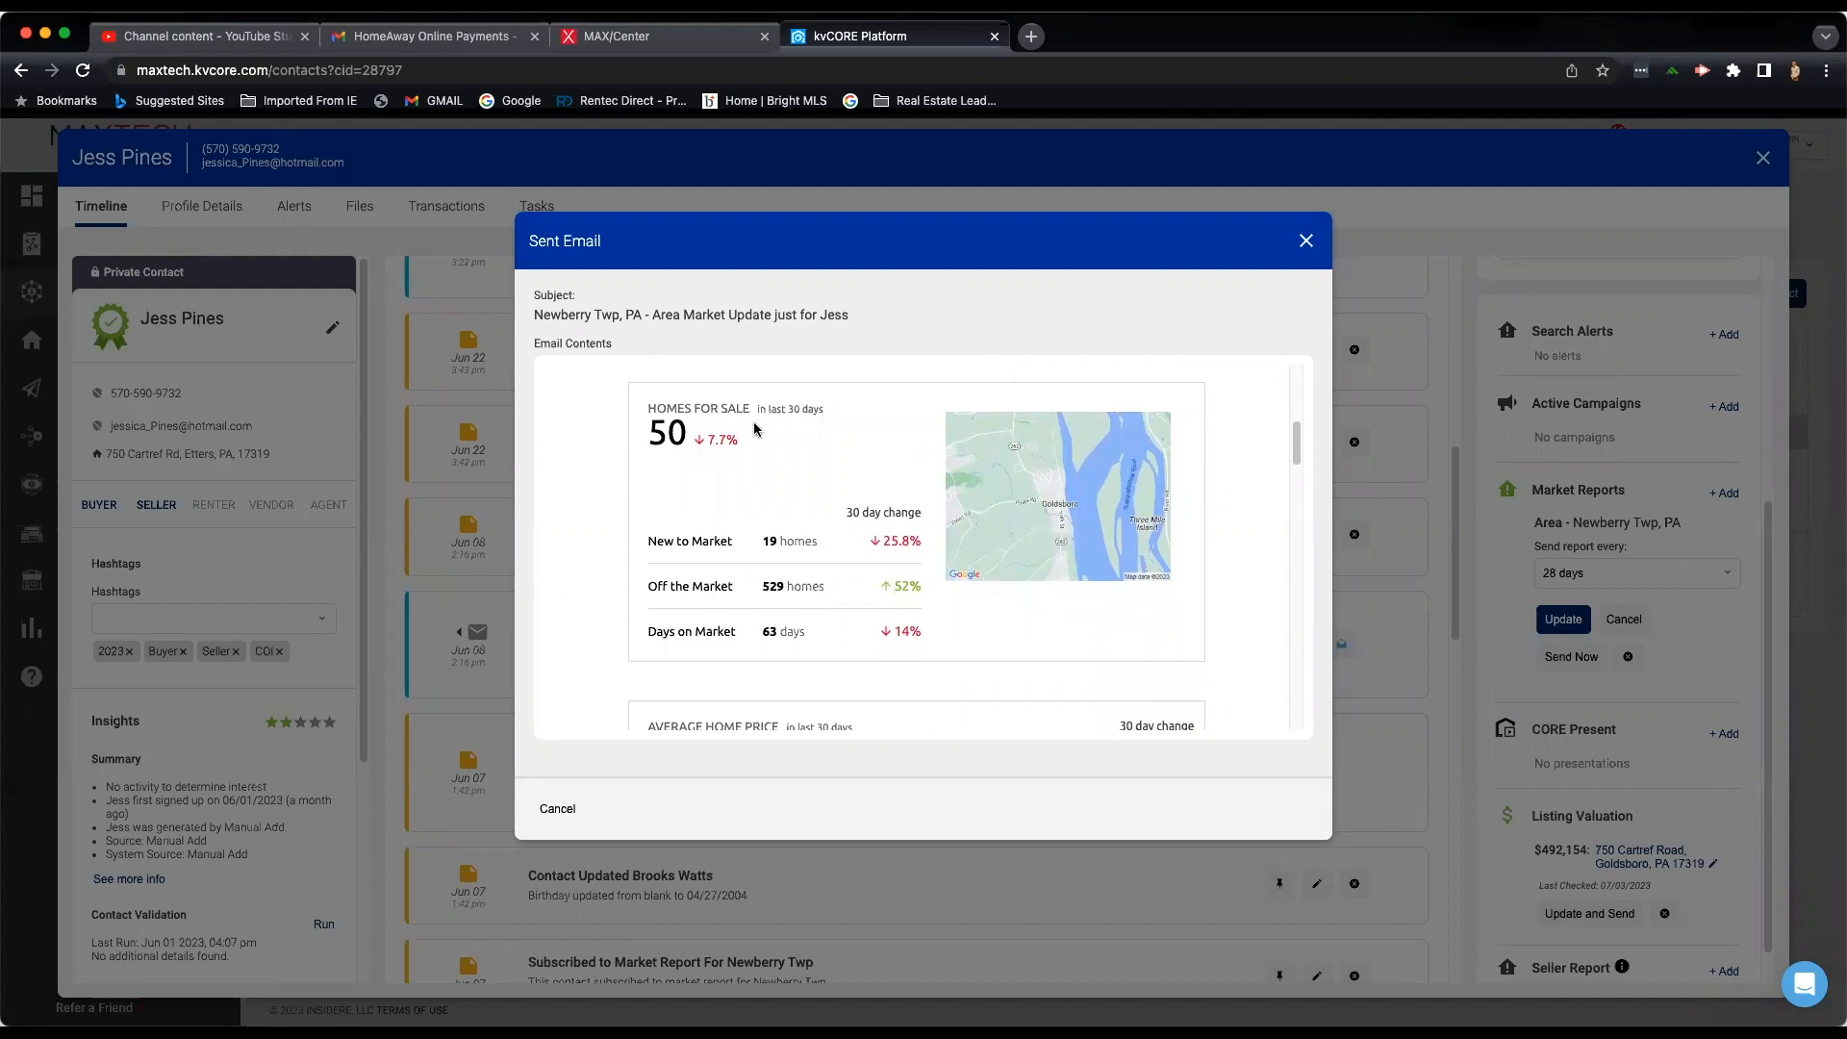
scroll(757, 429, "down", 1)
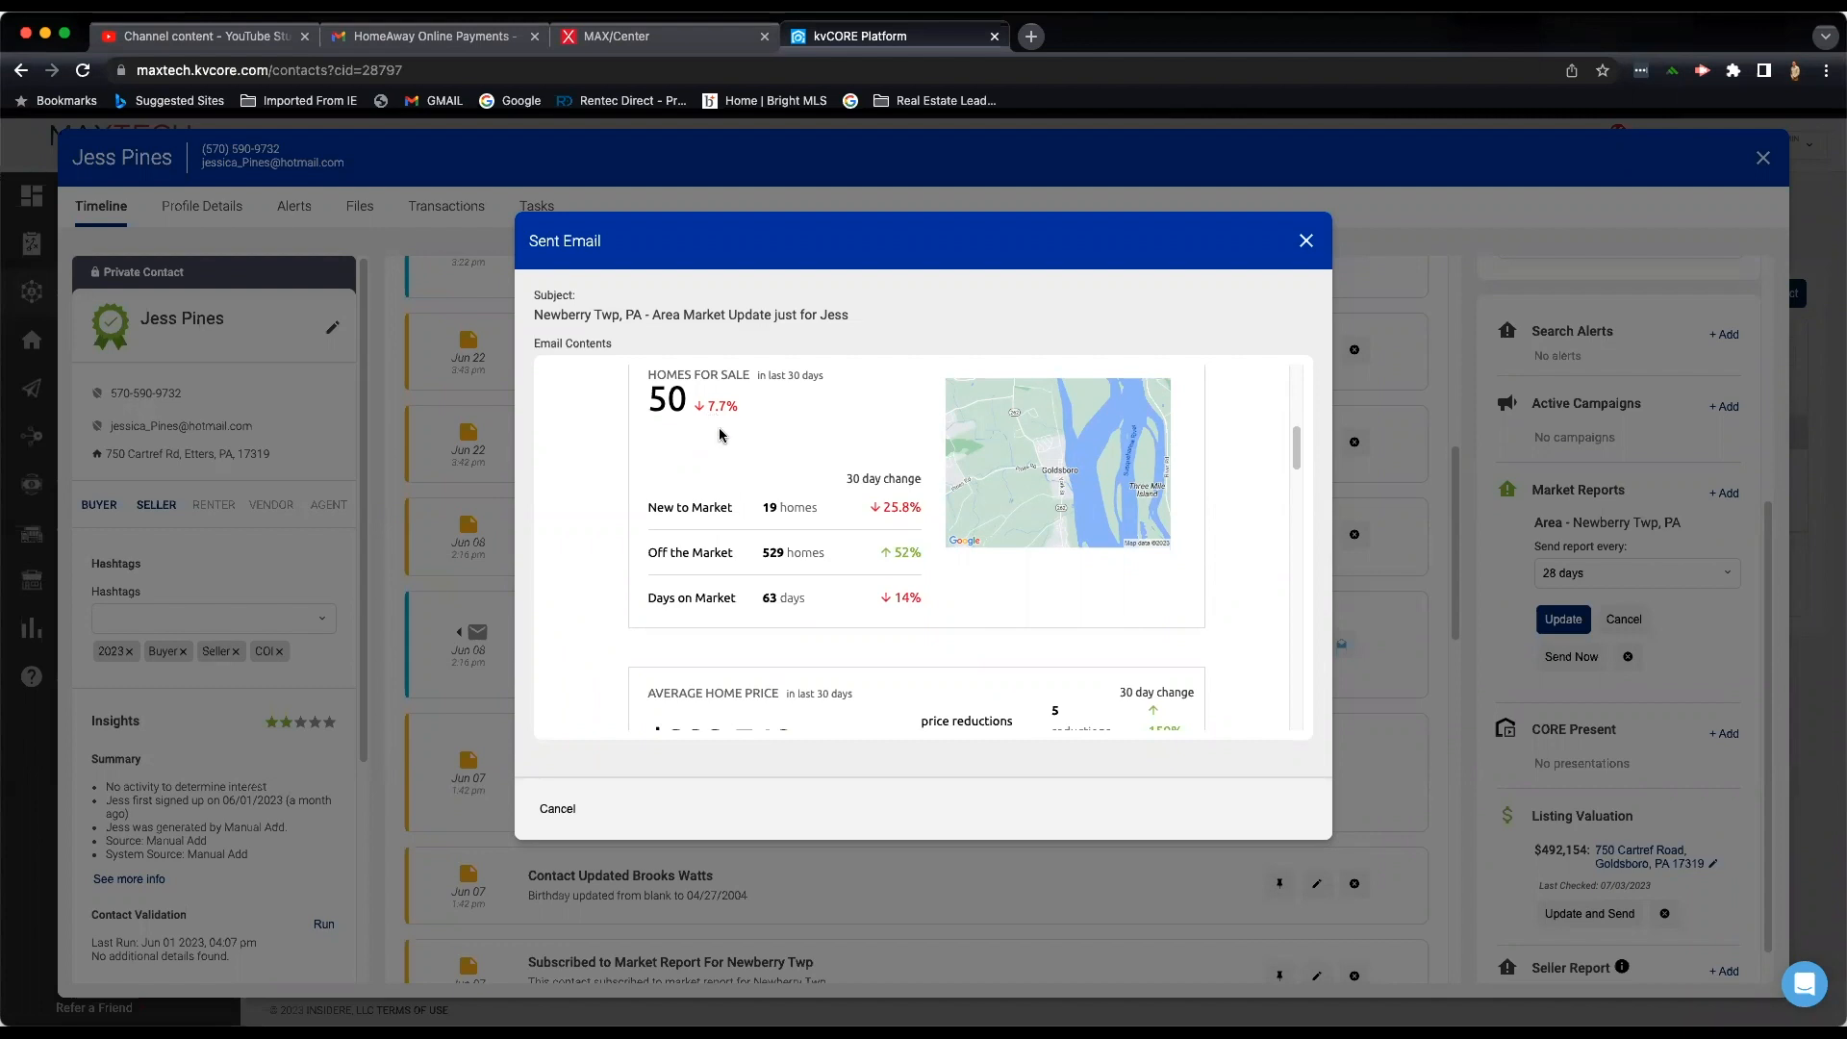
scroll(718, 433, "down", 1)
scroll(707, 552, "down", 2)
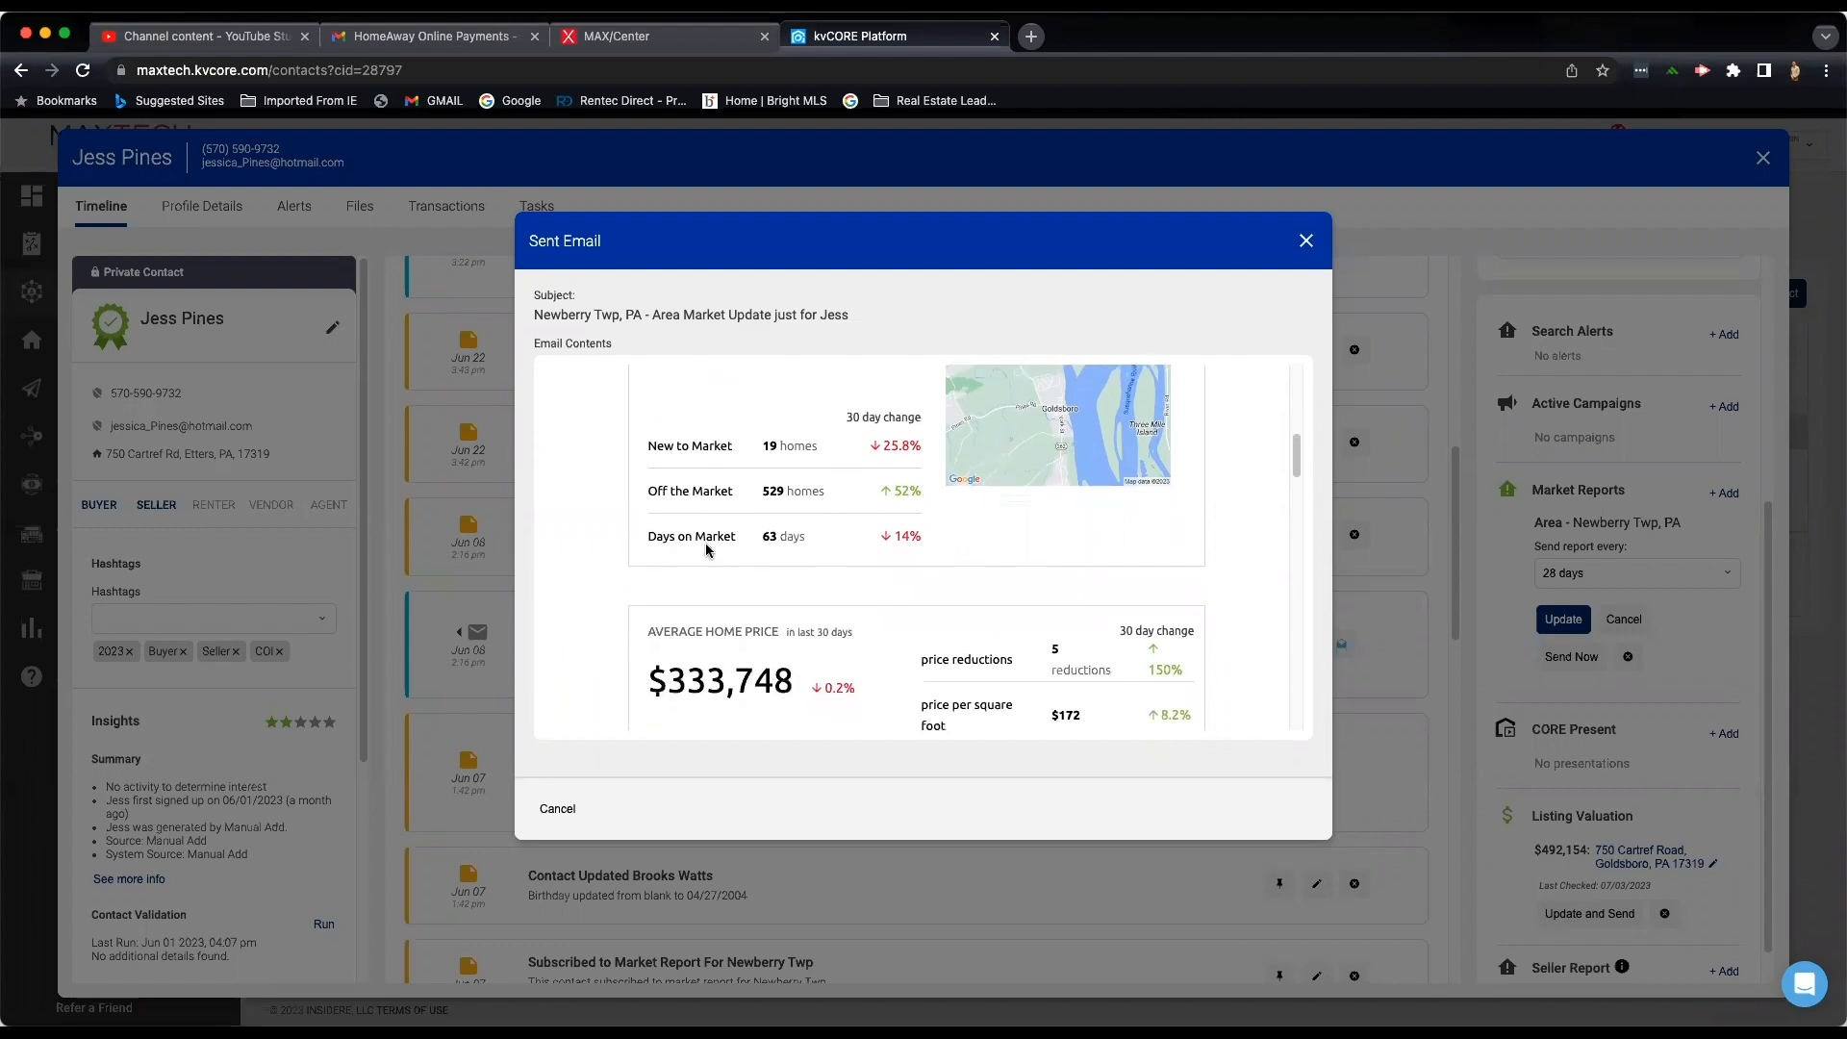
scroll(717, 659, "down", 2)
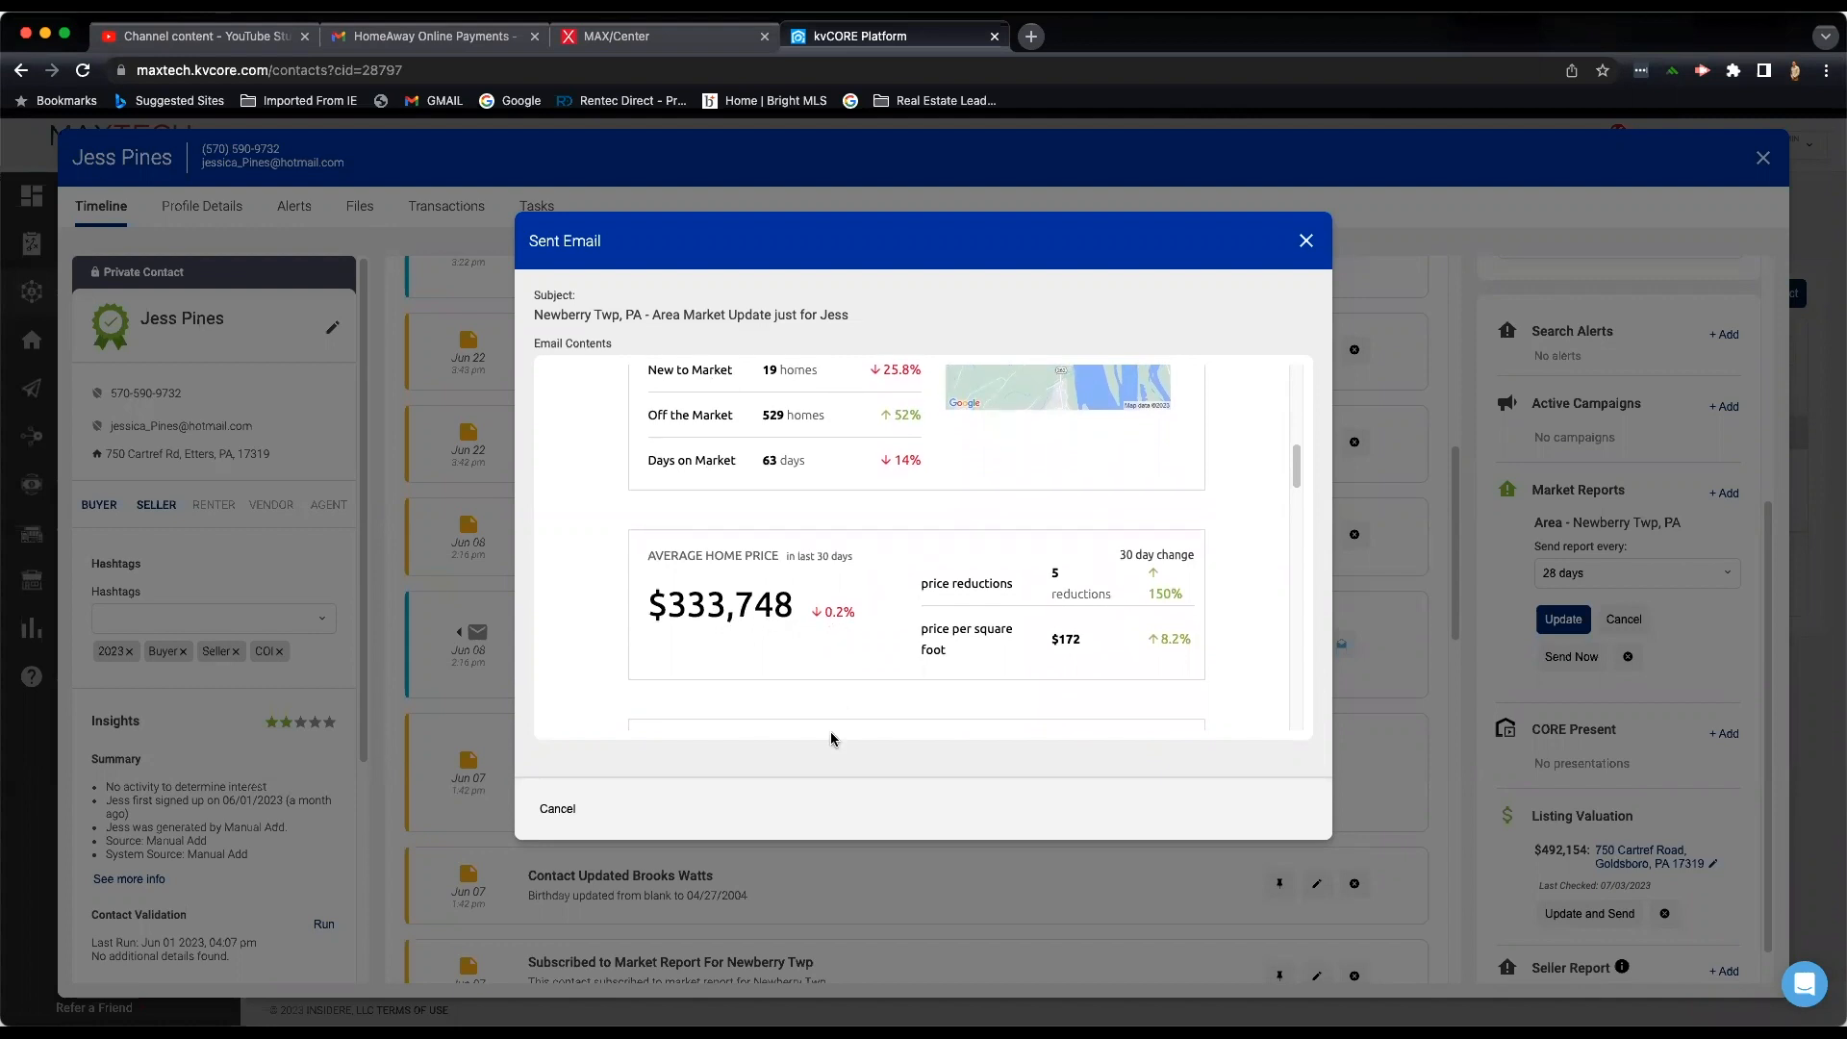
scroll(907, 582, "down", 5)
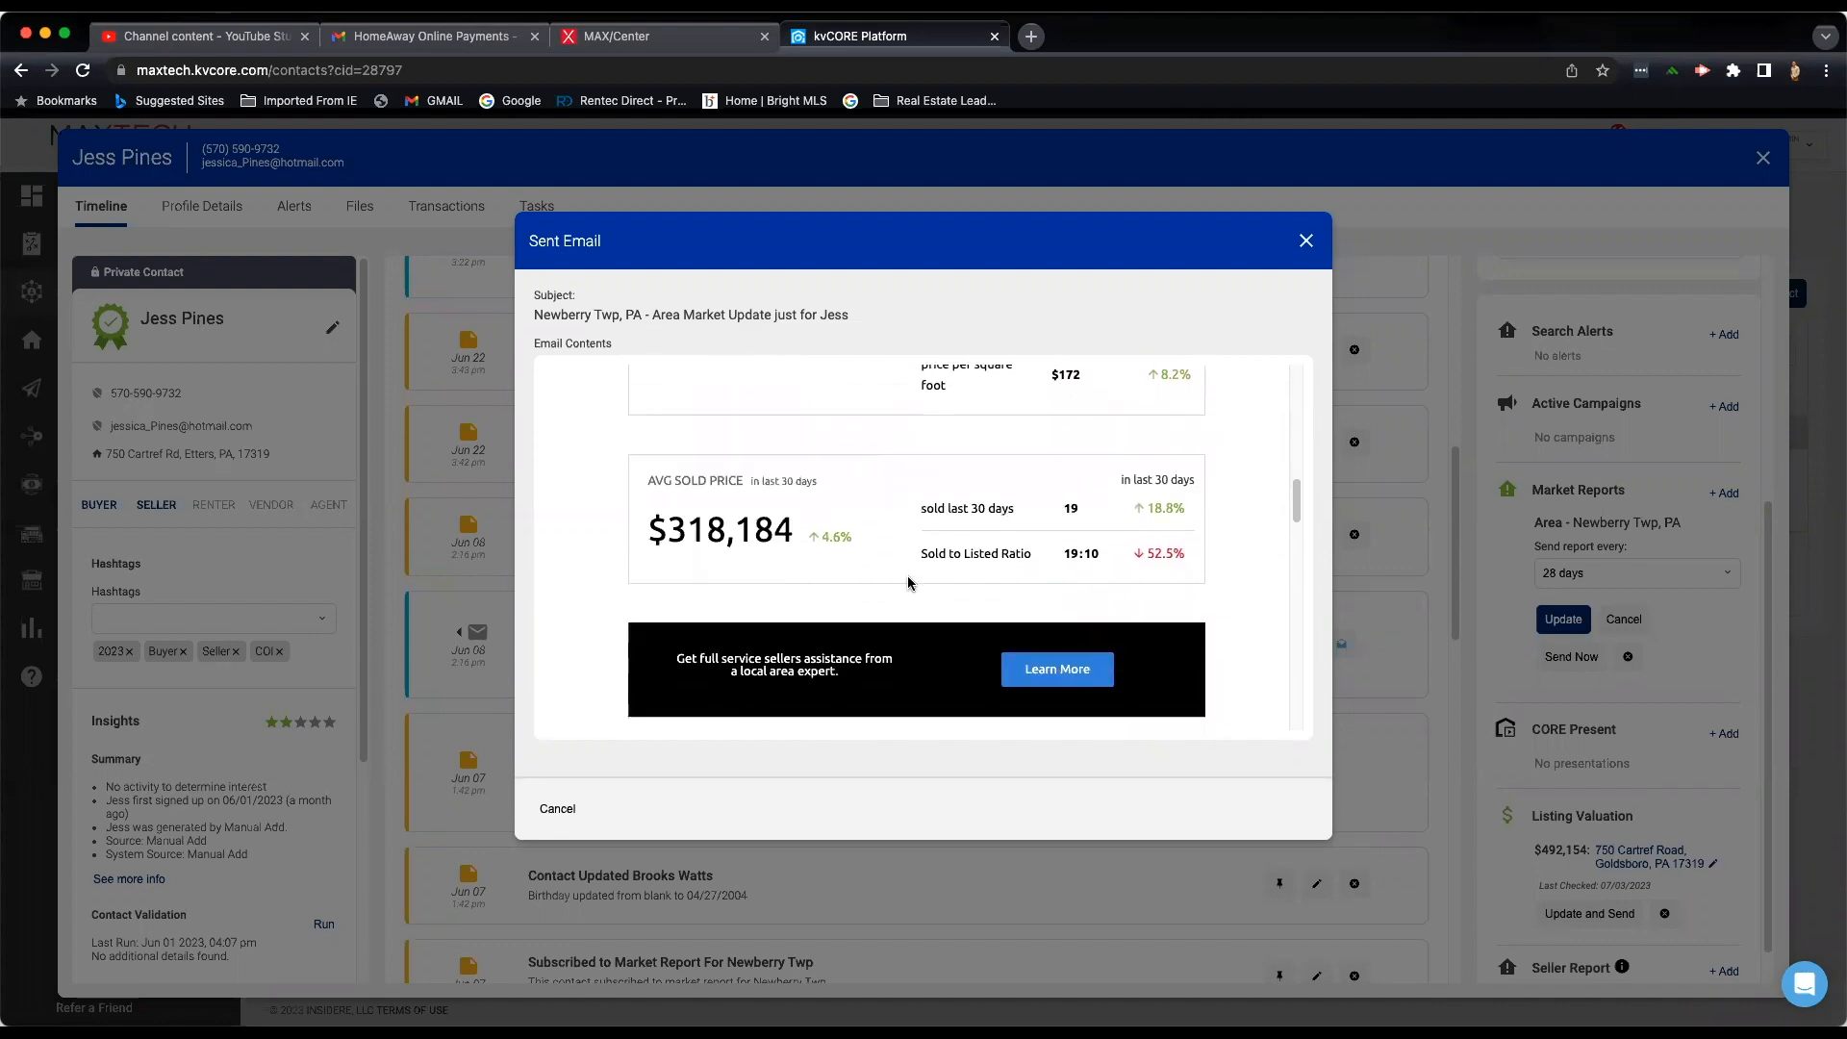
scroll(909, 582, "down", 3)
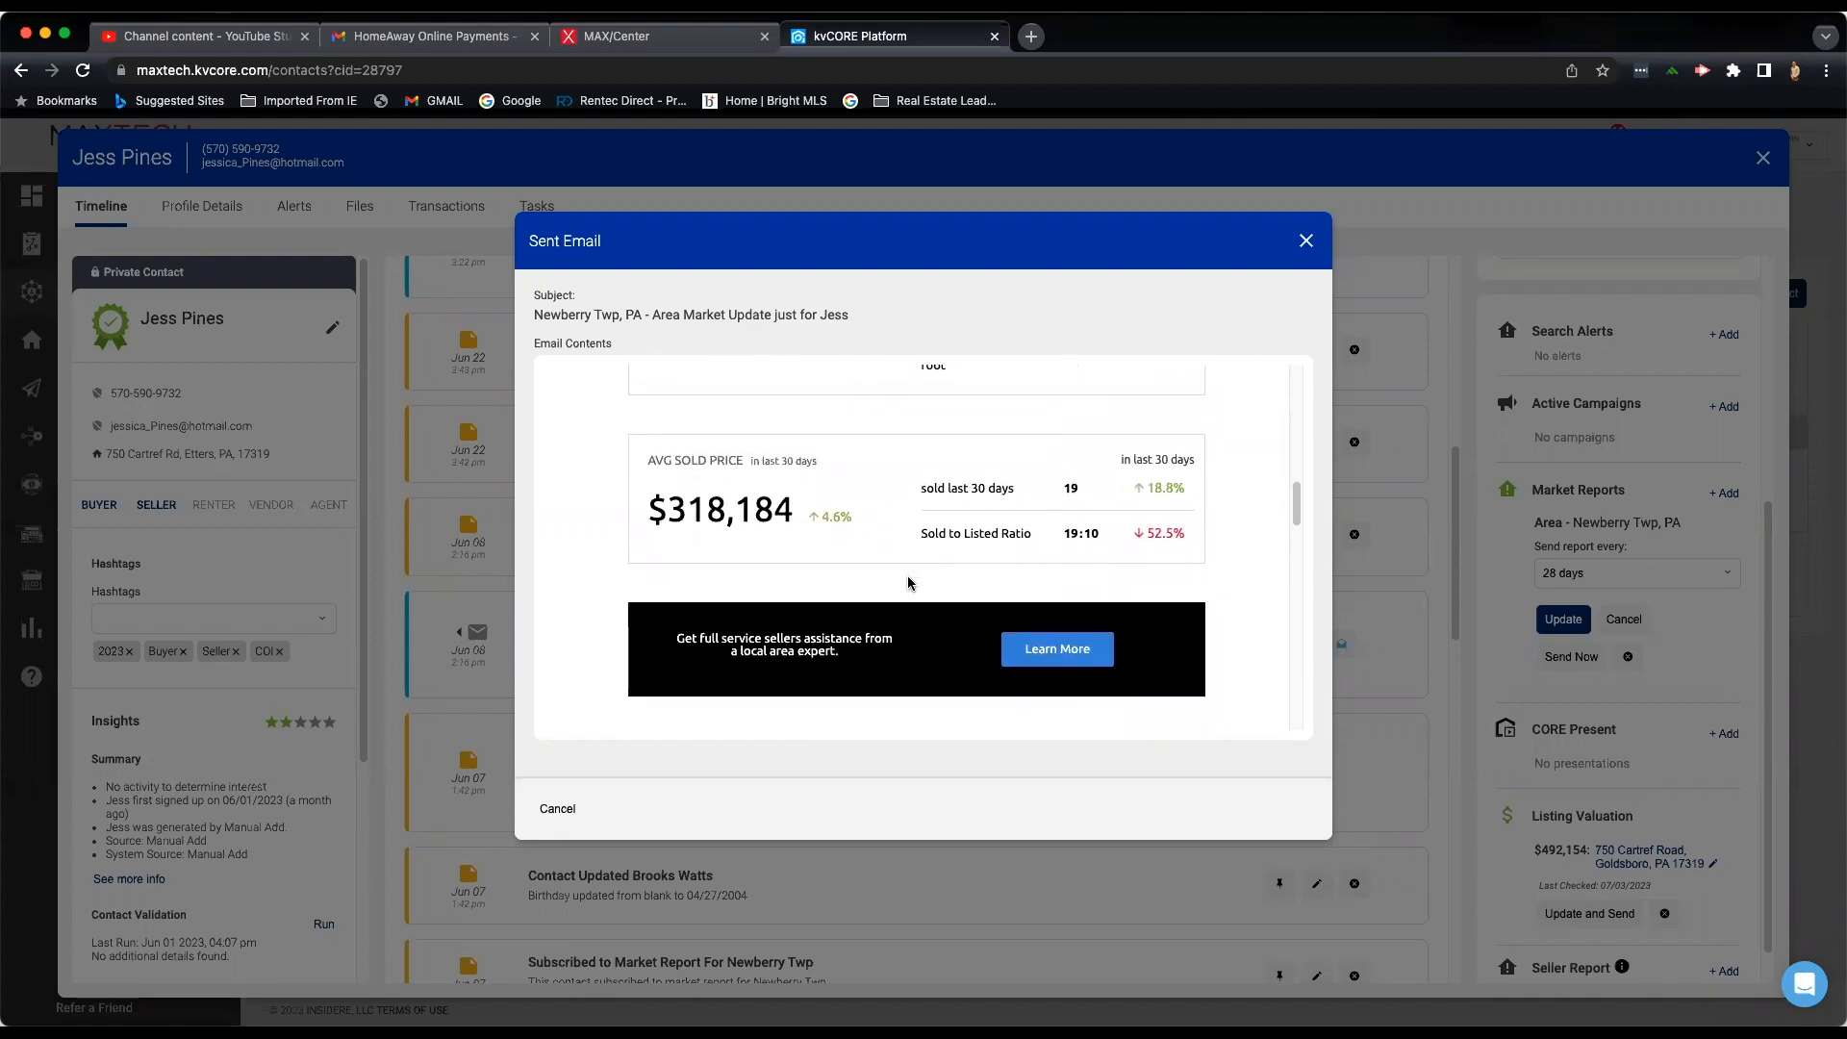
scroll(909, 582, "down", 8)
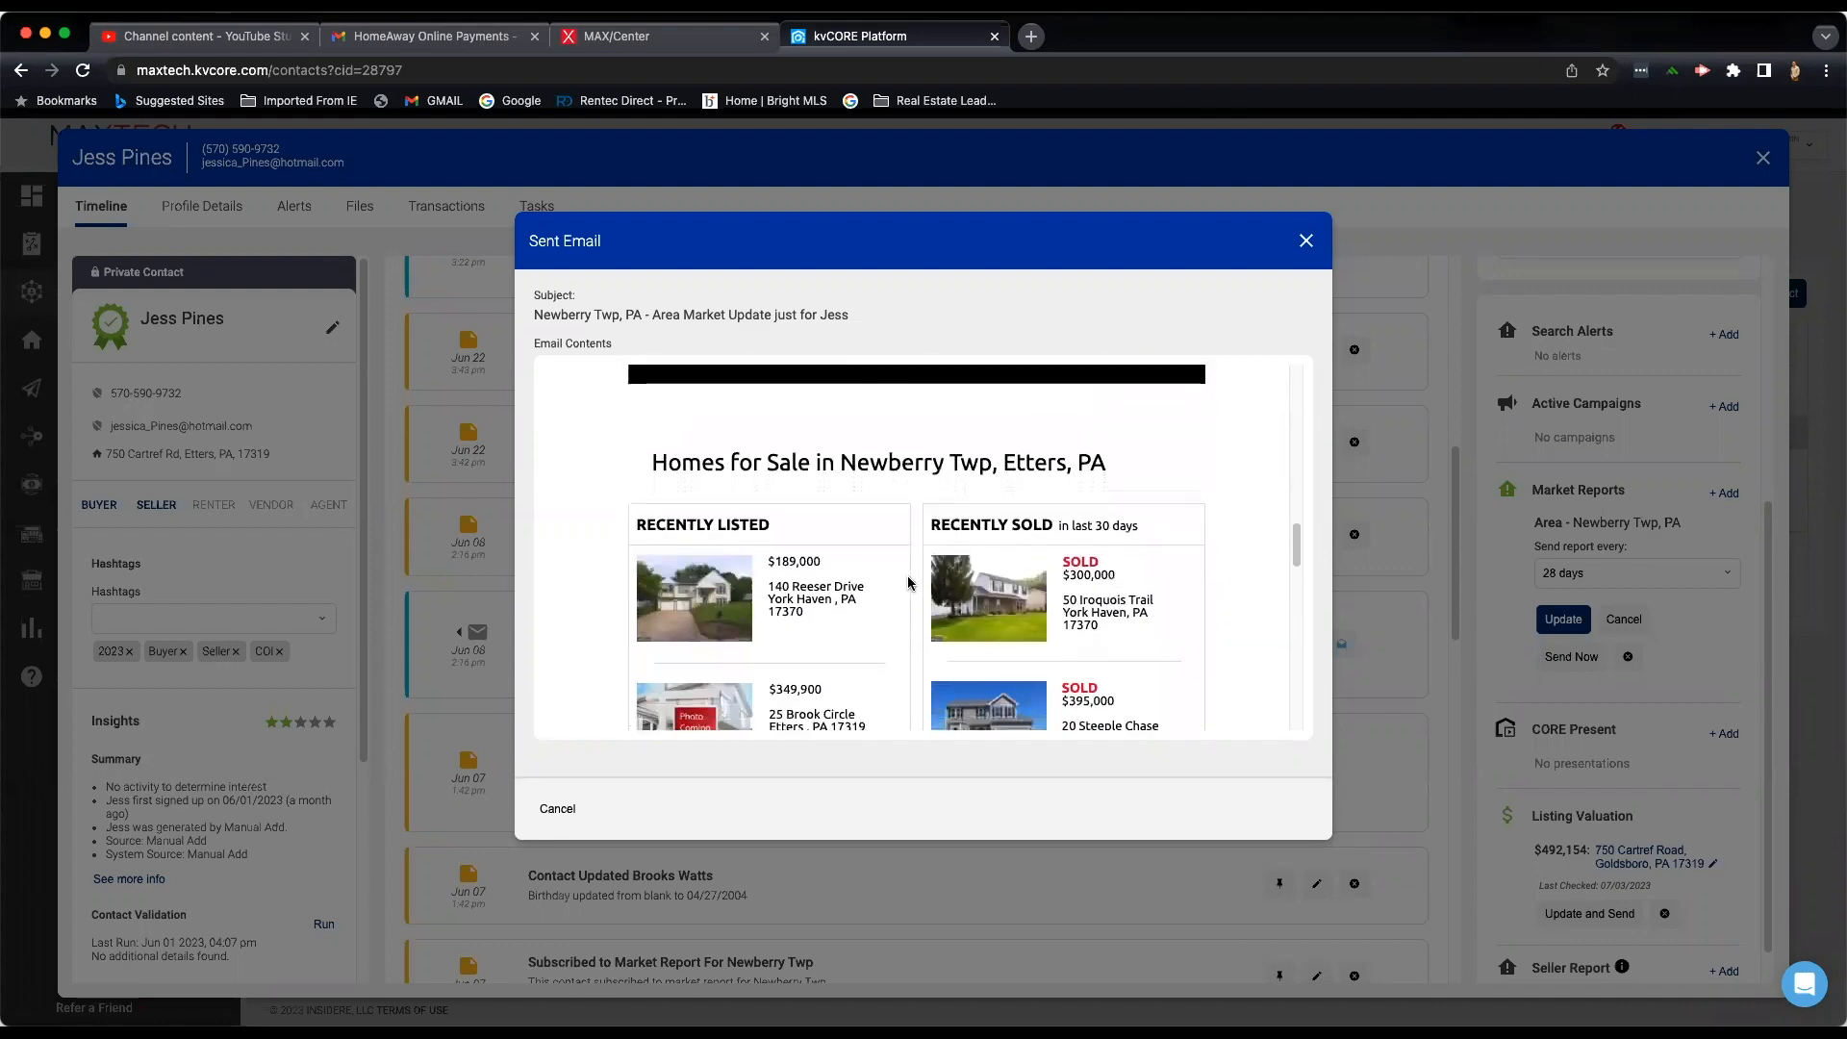
scroll(909, 582, "down", 4)
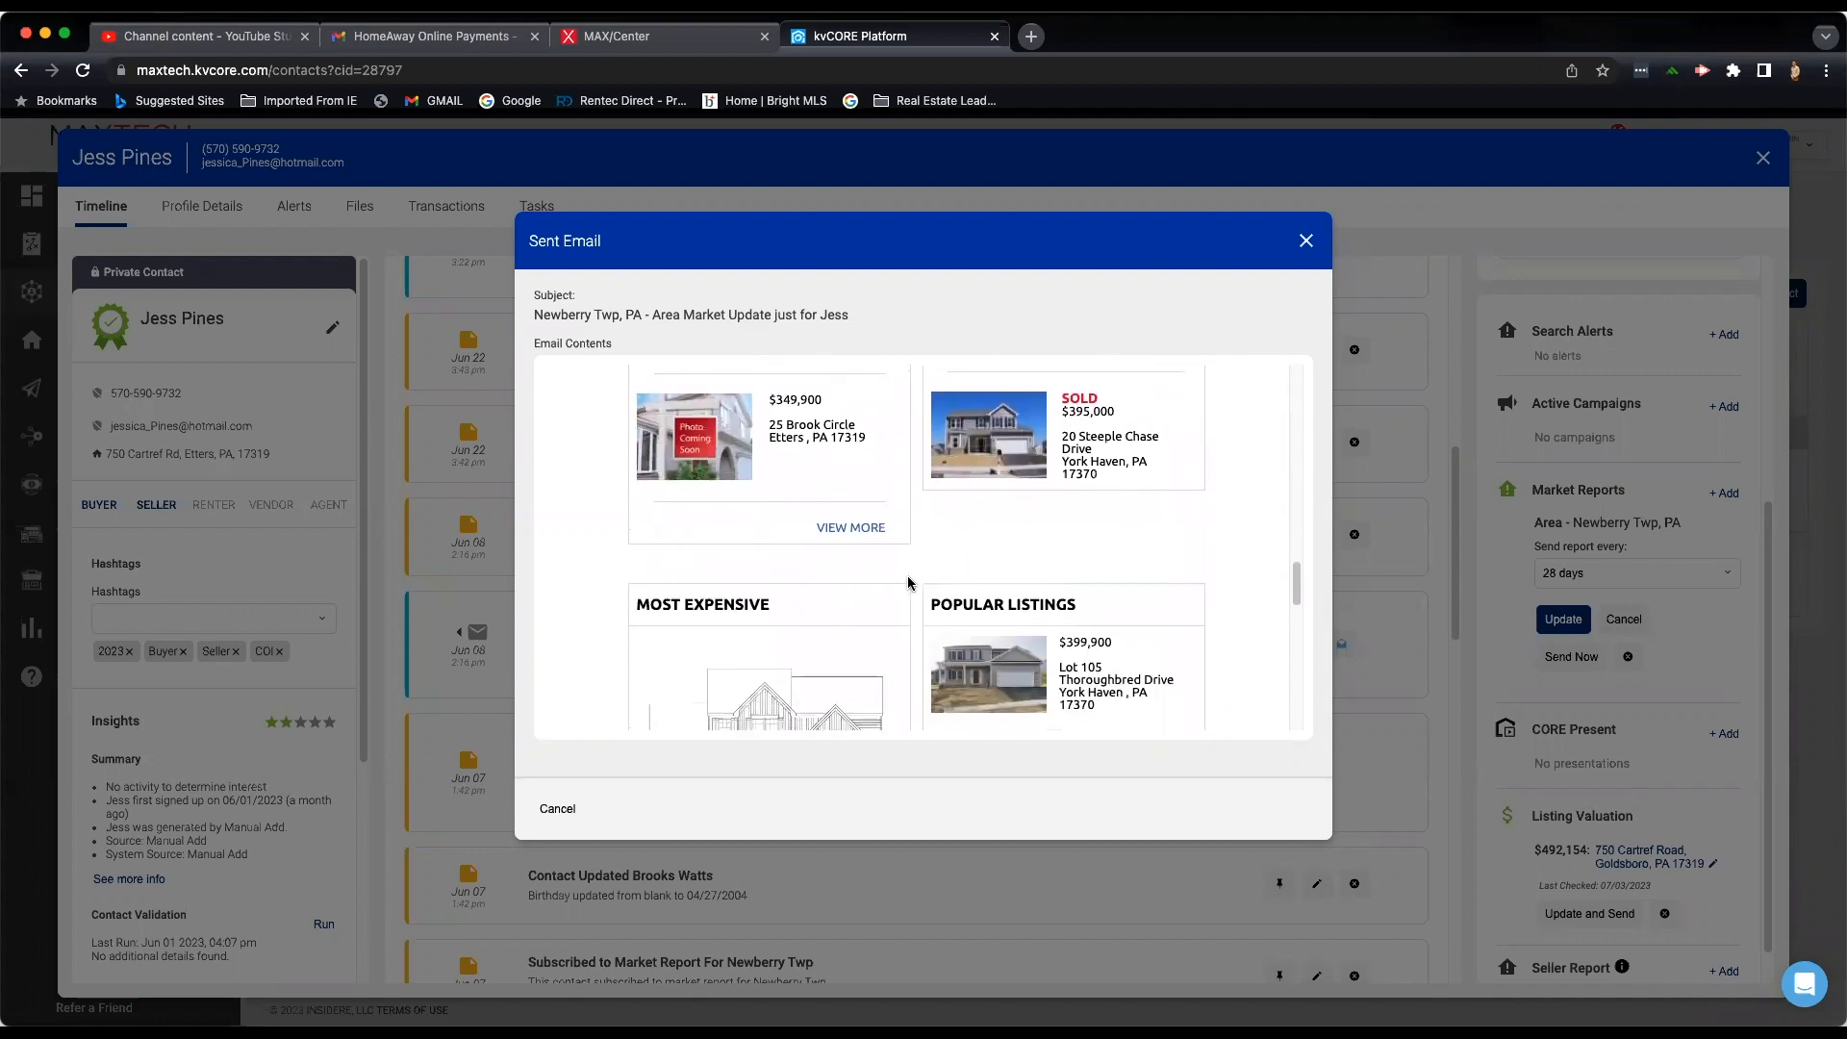
scroll(910, 582, "down", 9)
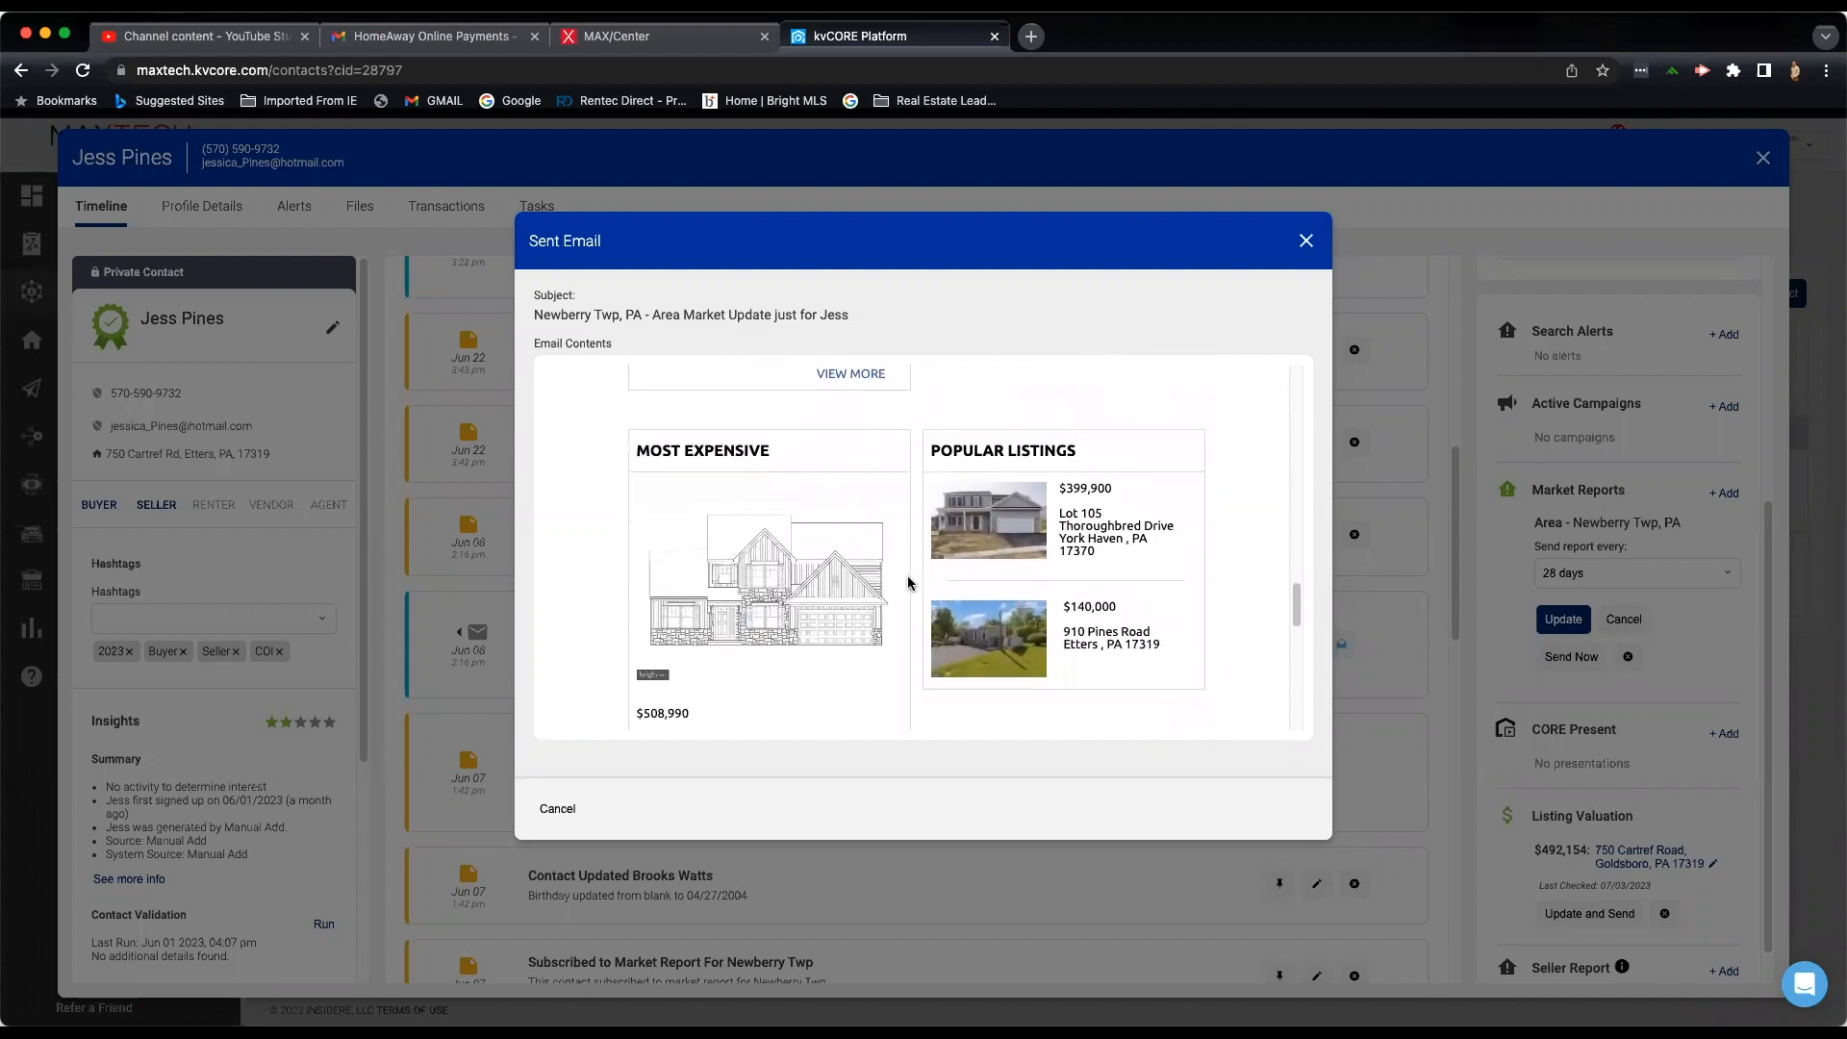
scroll(909, 582, "down", 5)
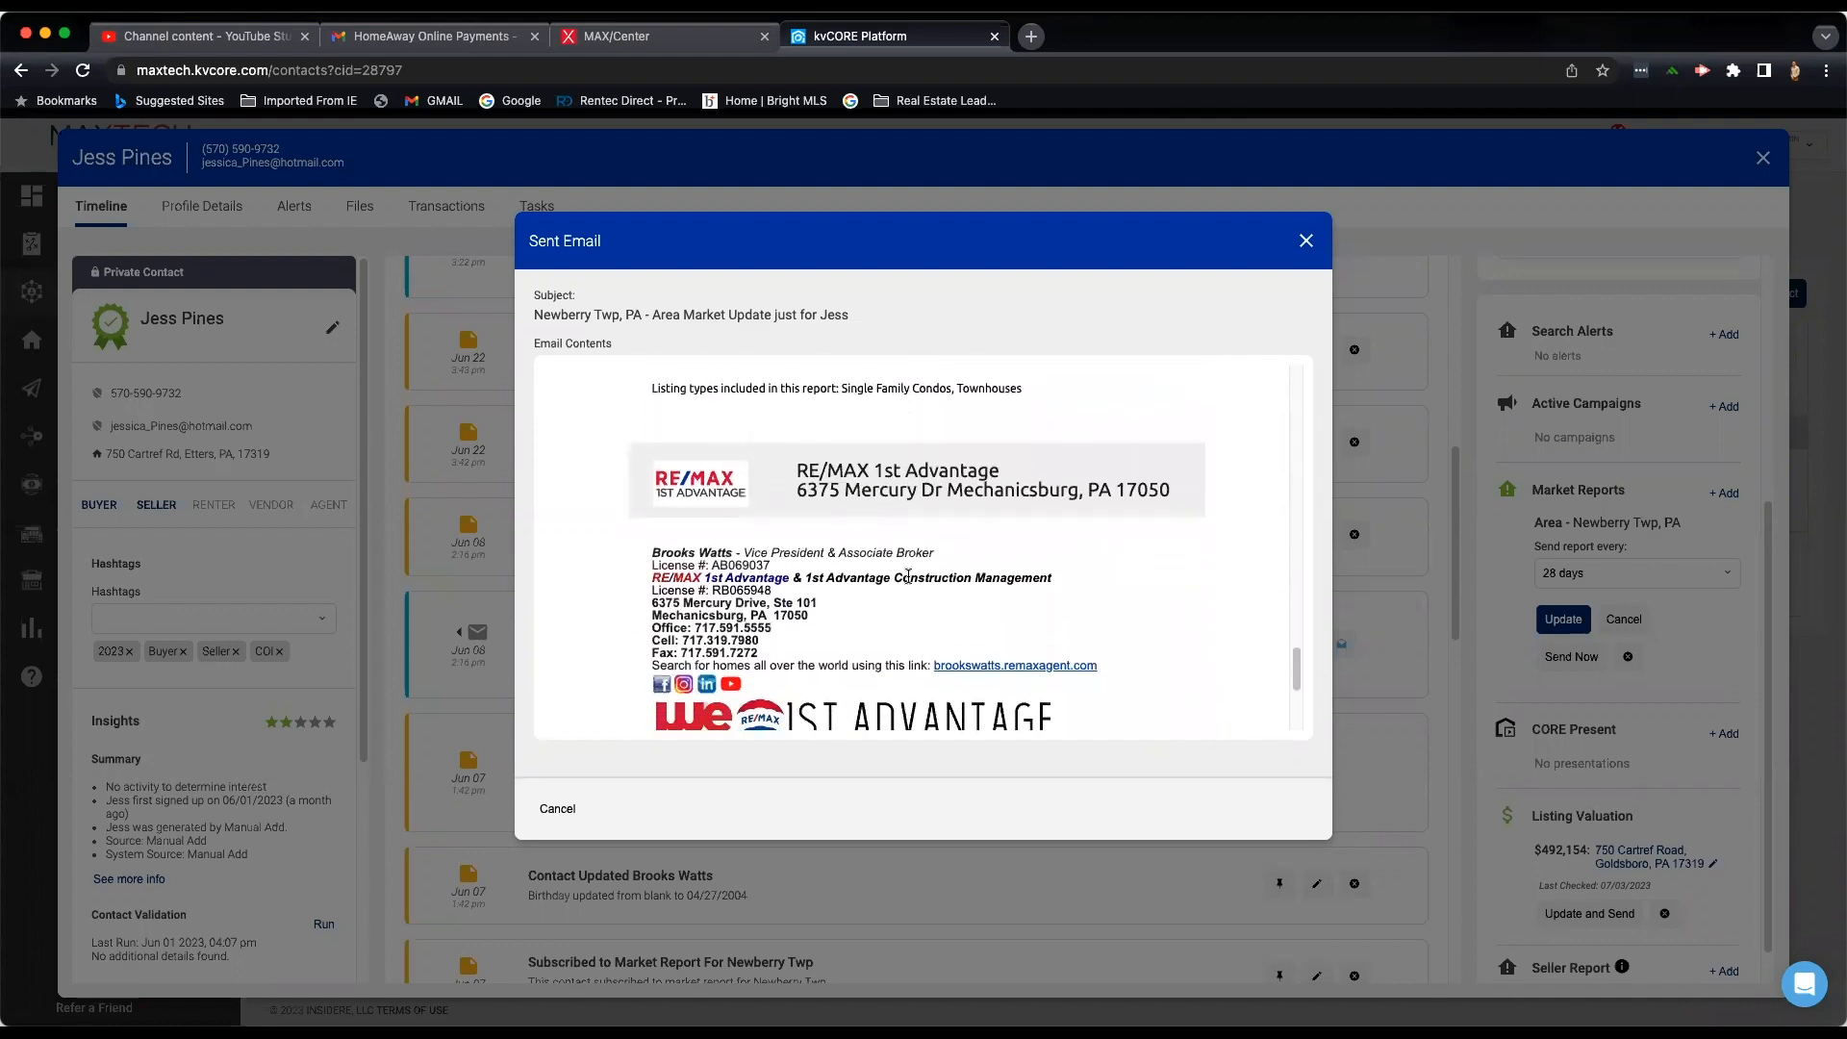
scroll(909, 582, "down", 1)
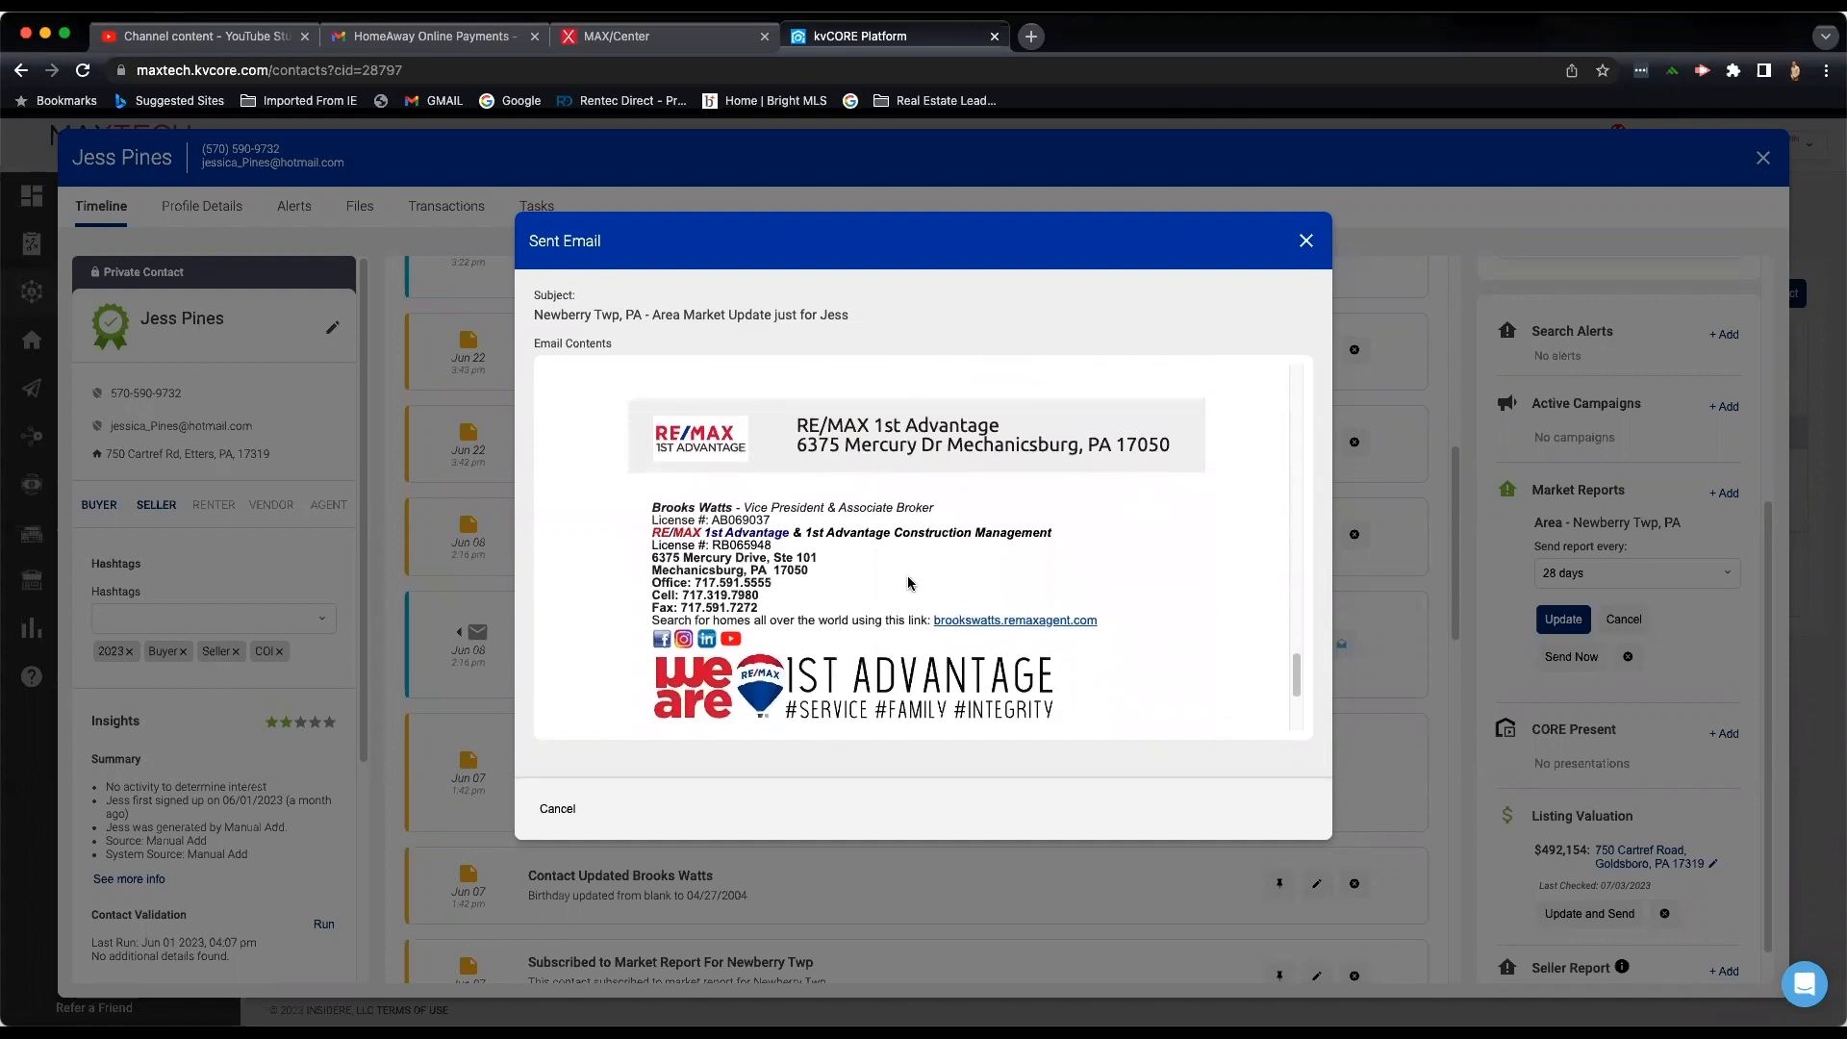
scroll(909, 583, "down", 2)
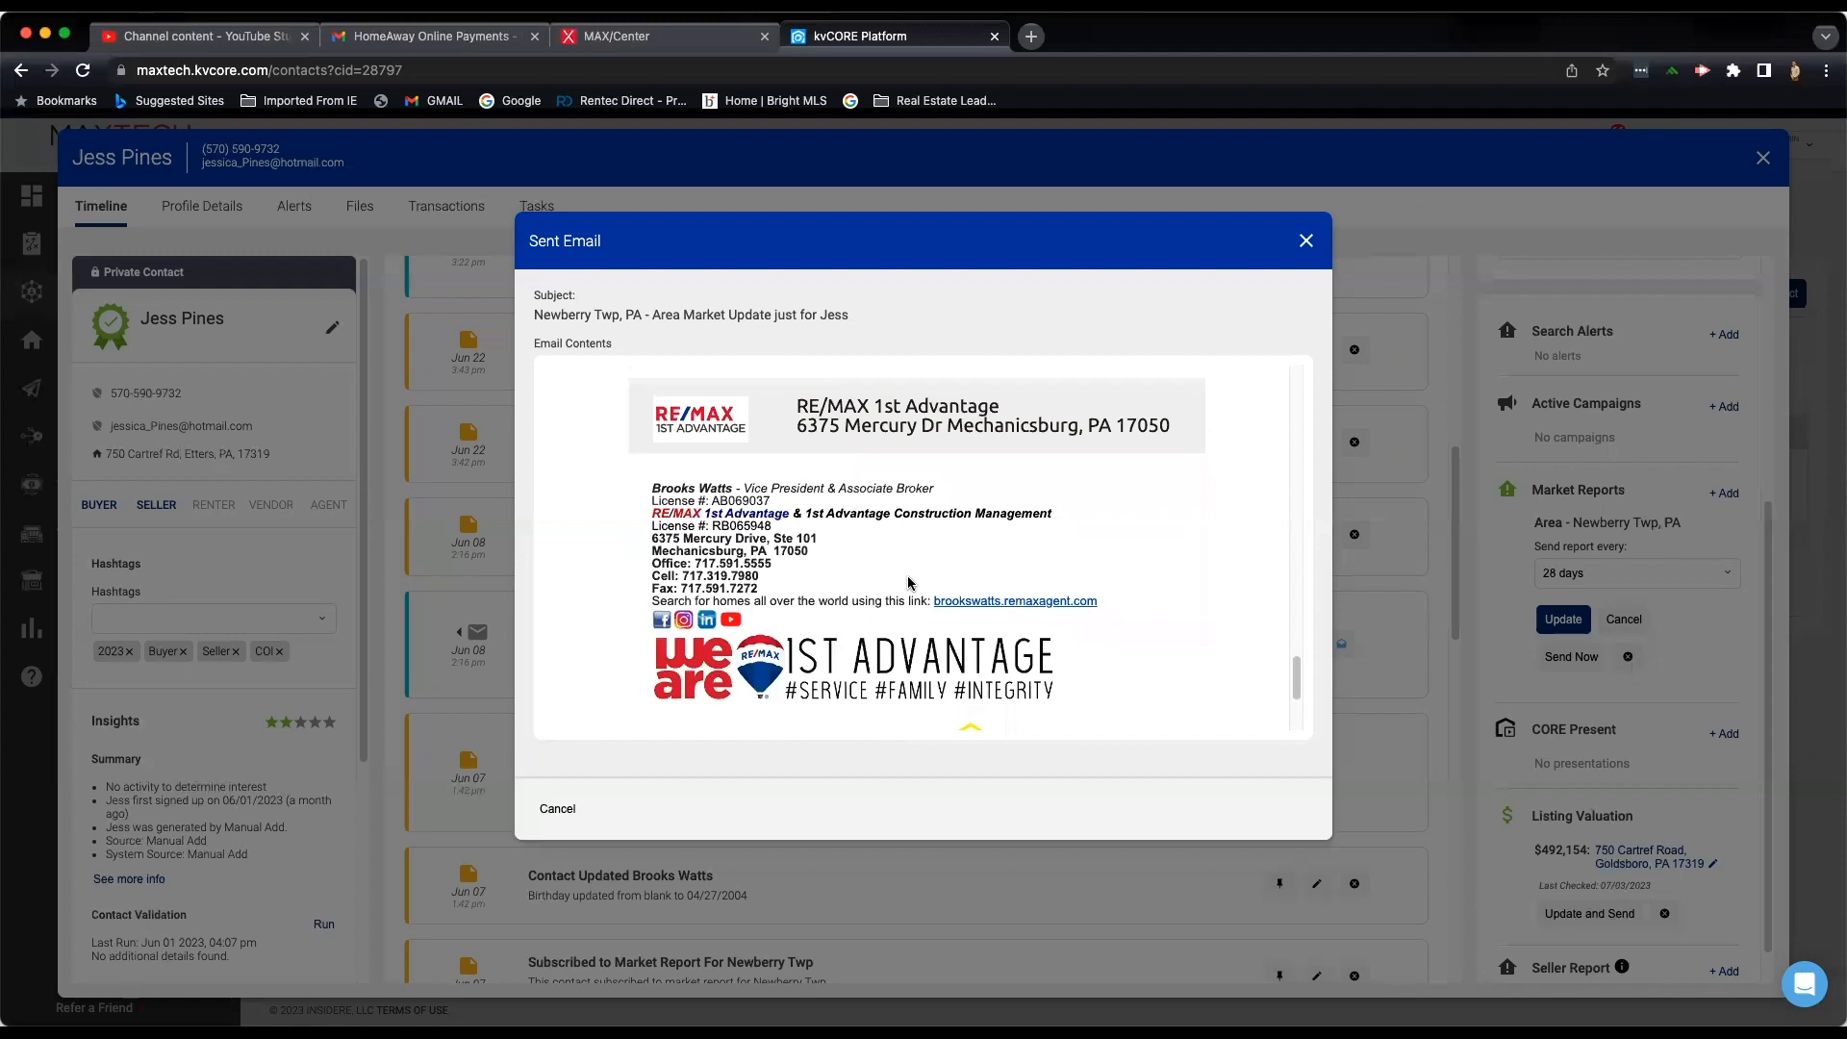
scroll(909, 583, "down", 1)
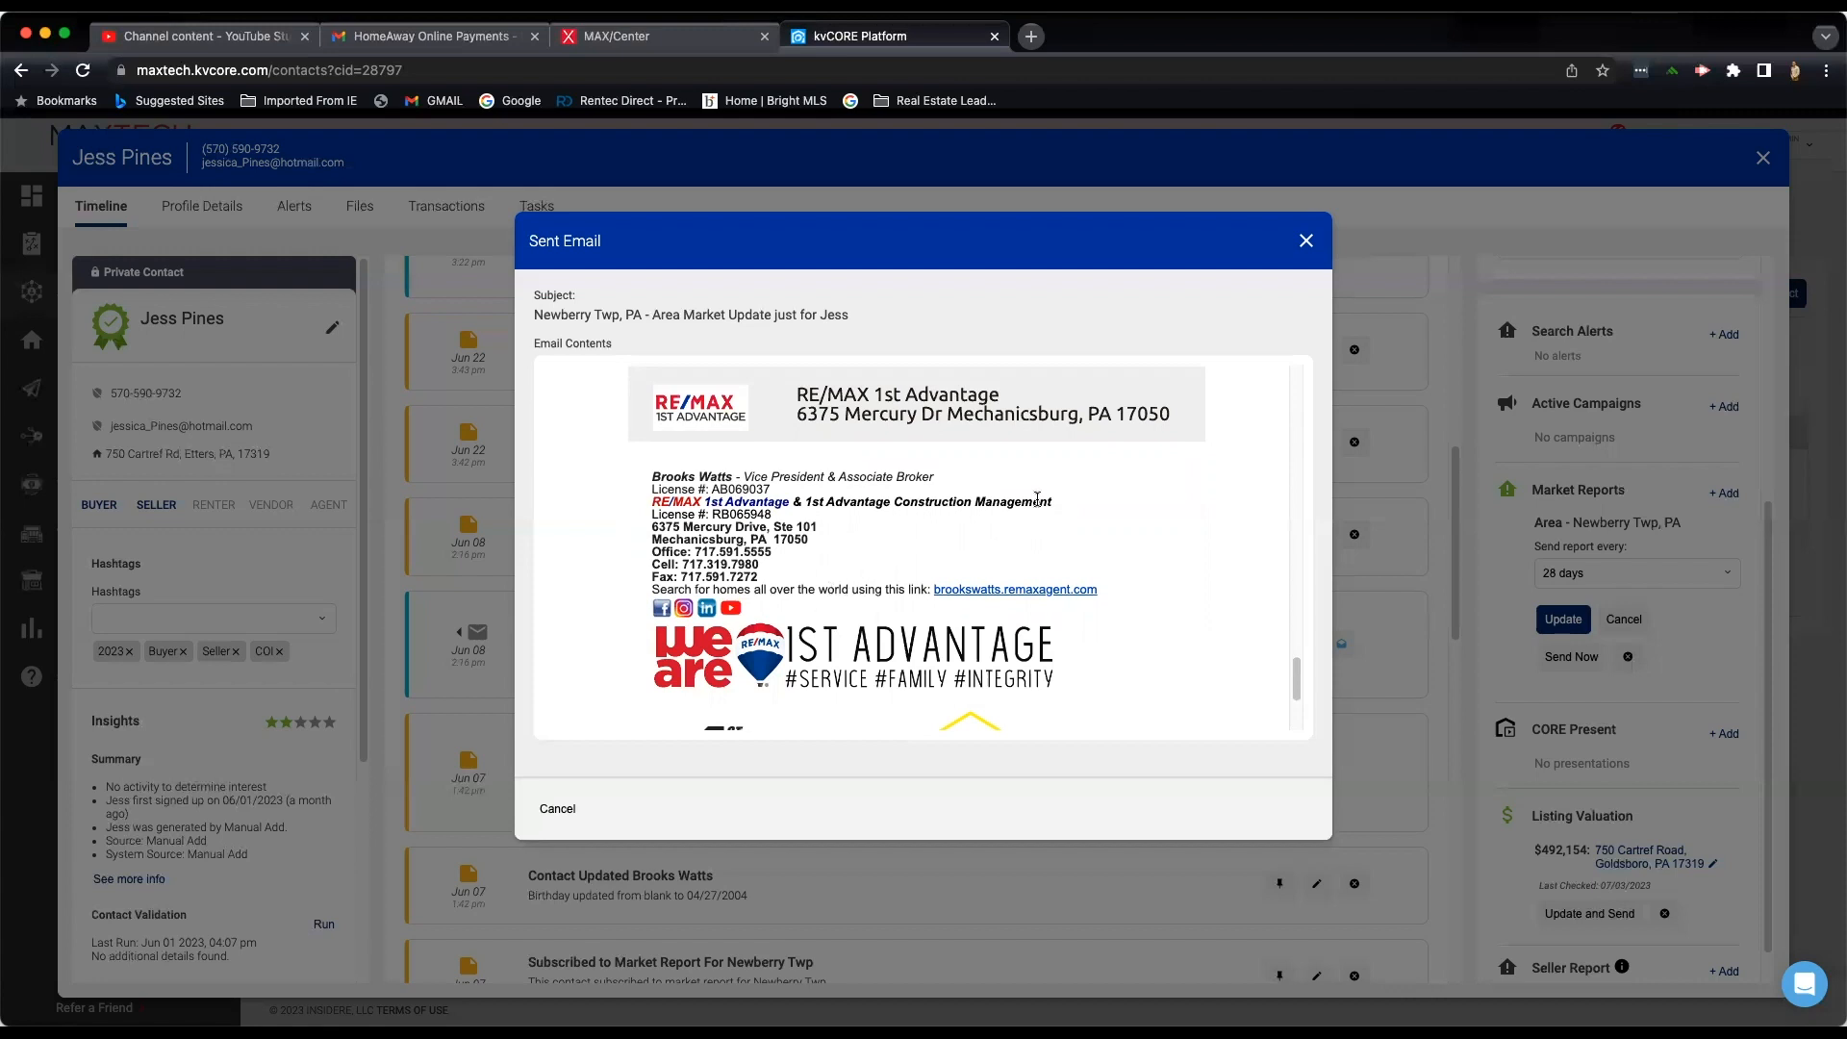
left_click(1302, 244)
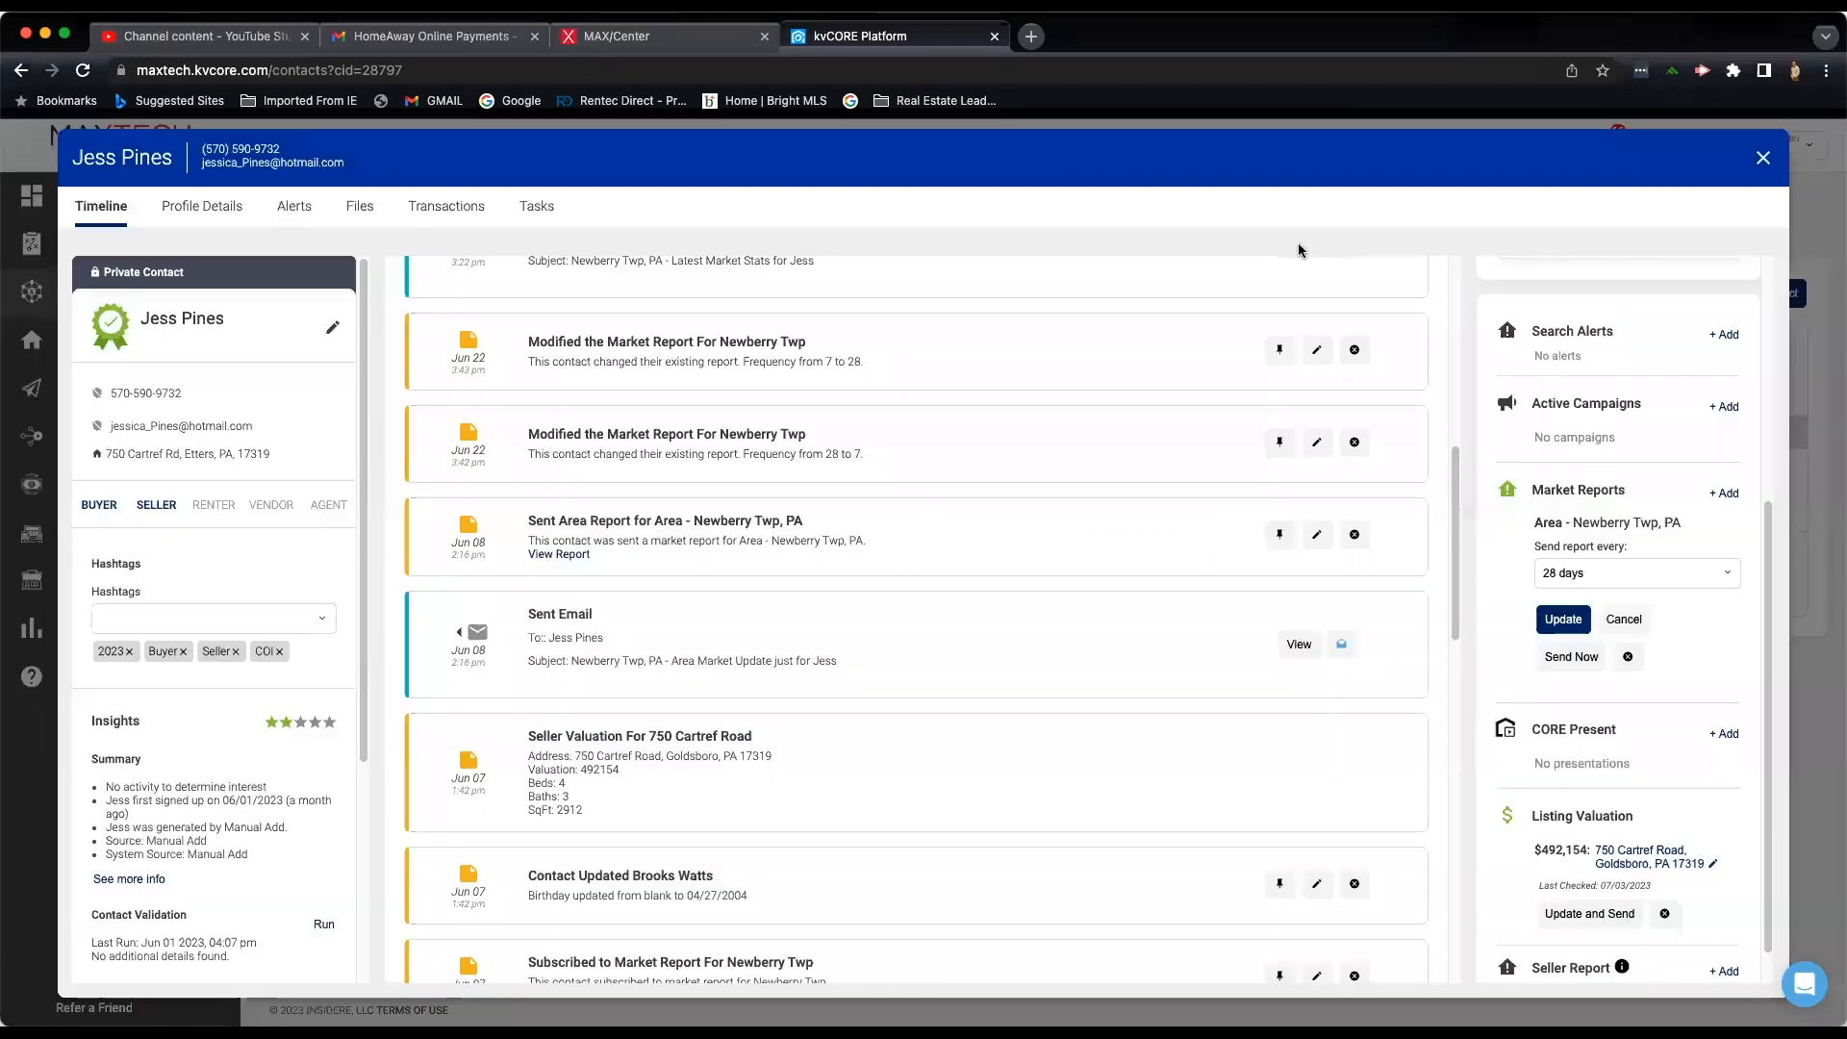
Show the contact's Profile Details and switch them to edit mode.
scroll(588, 604, "up", 1)
scroll(589, 604, "up", 7)
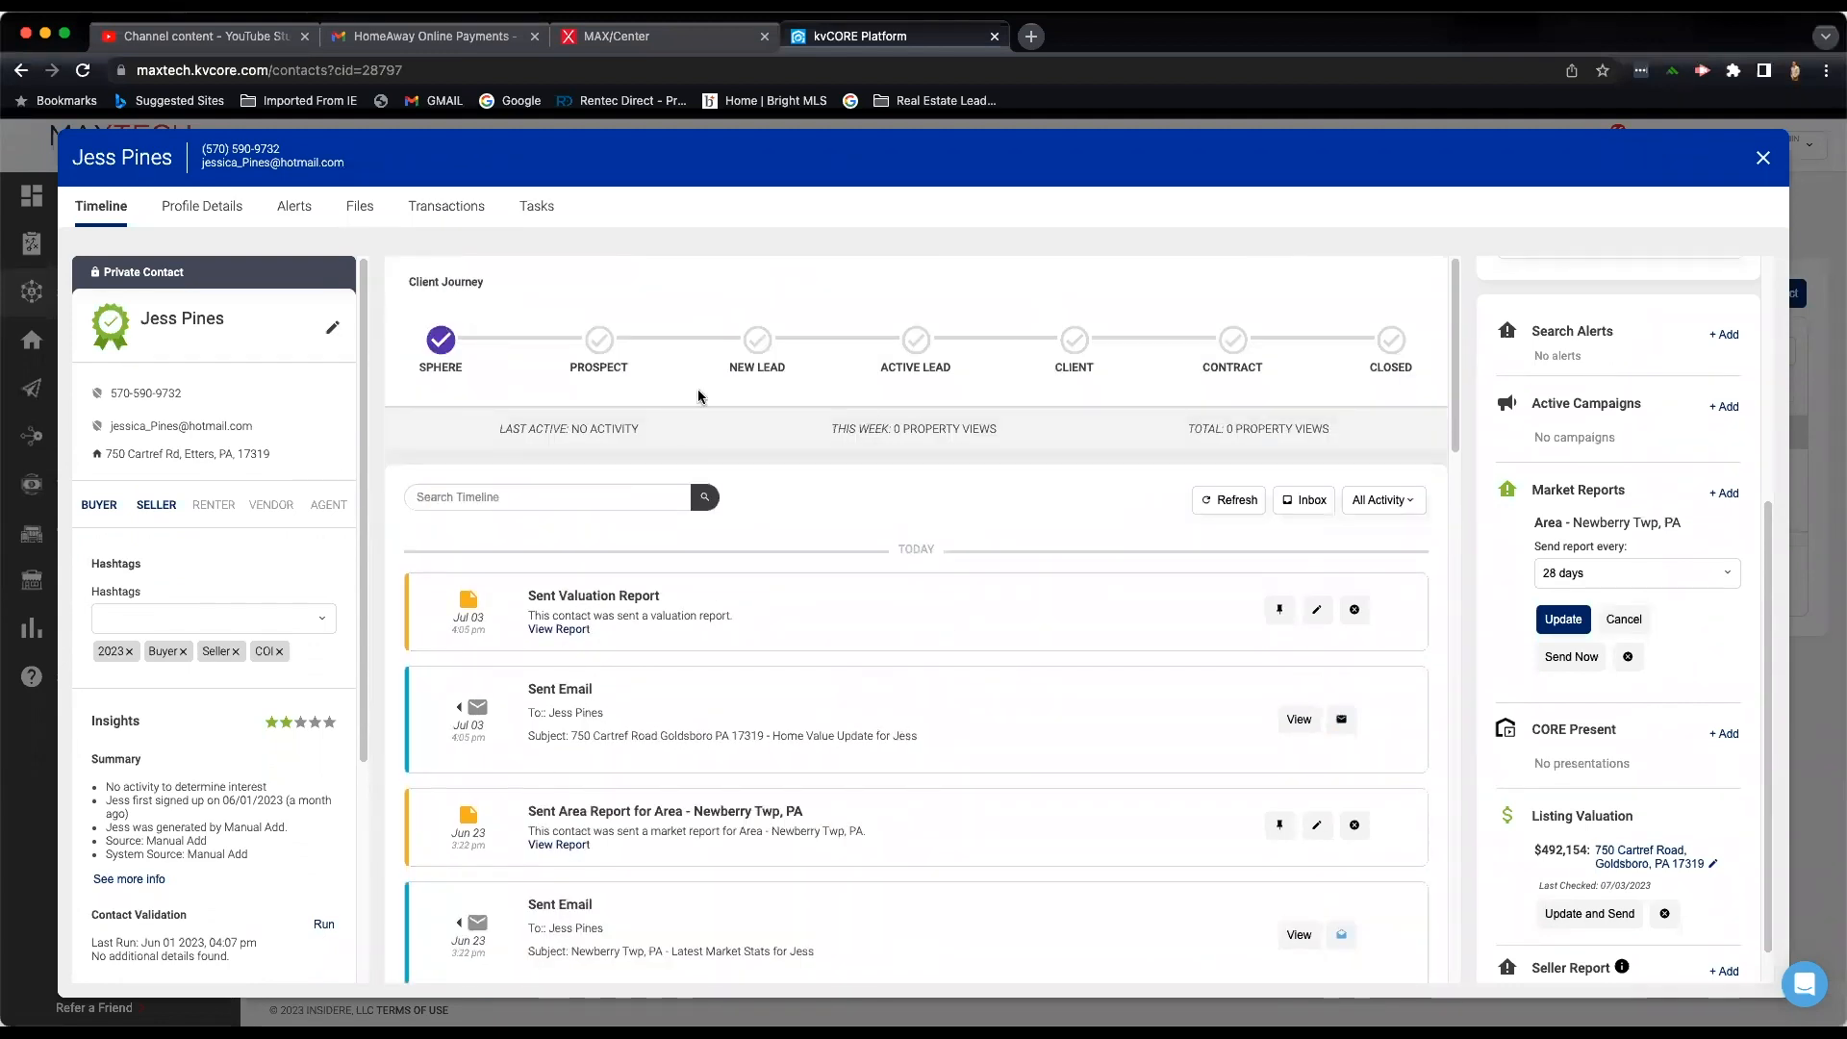
left_click(229, 214)
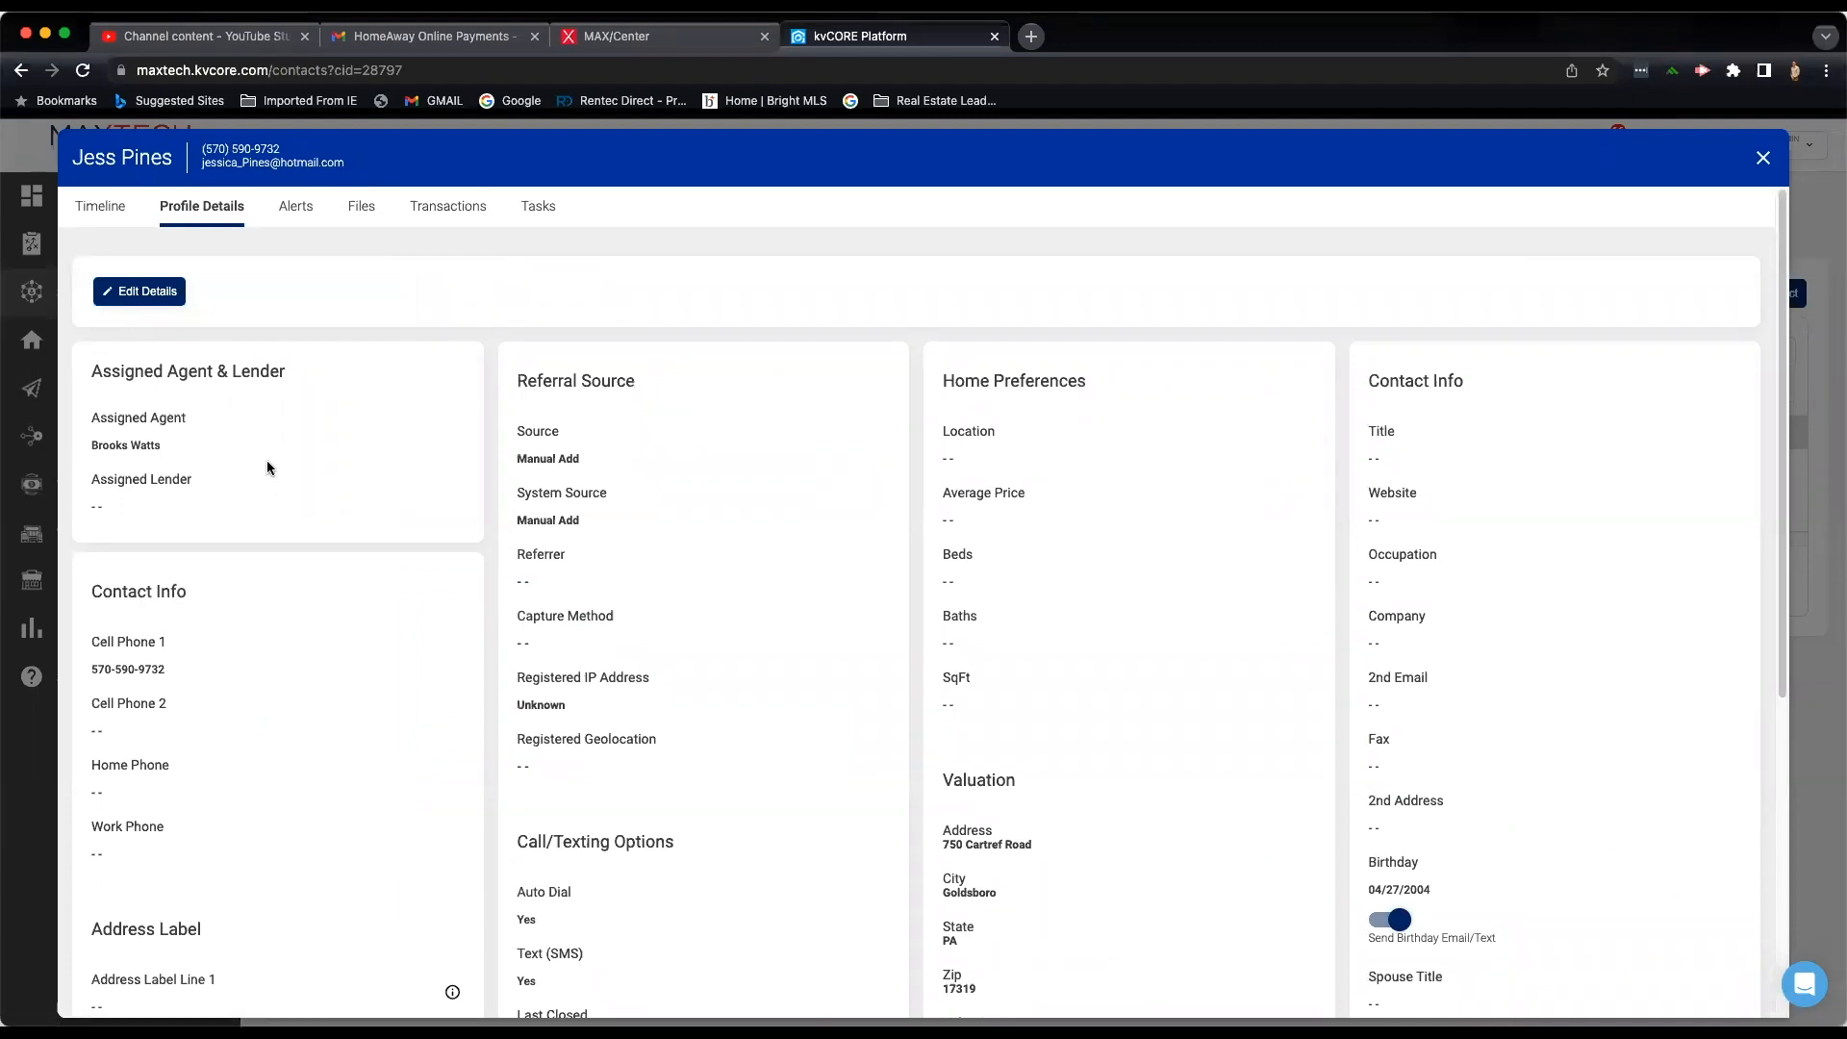
left_click(152, 302)
scroll(331, 470, "down", 2)
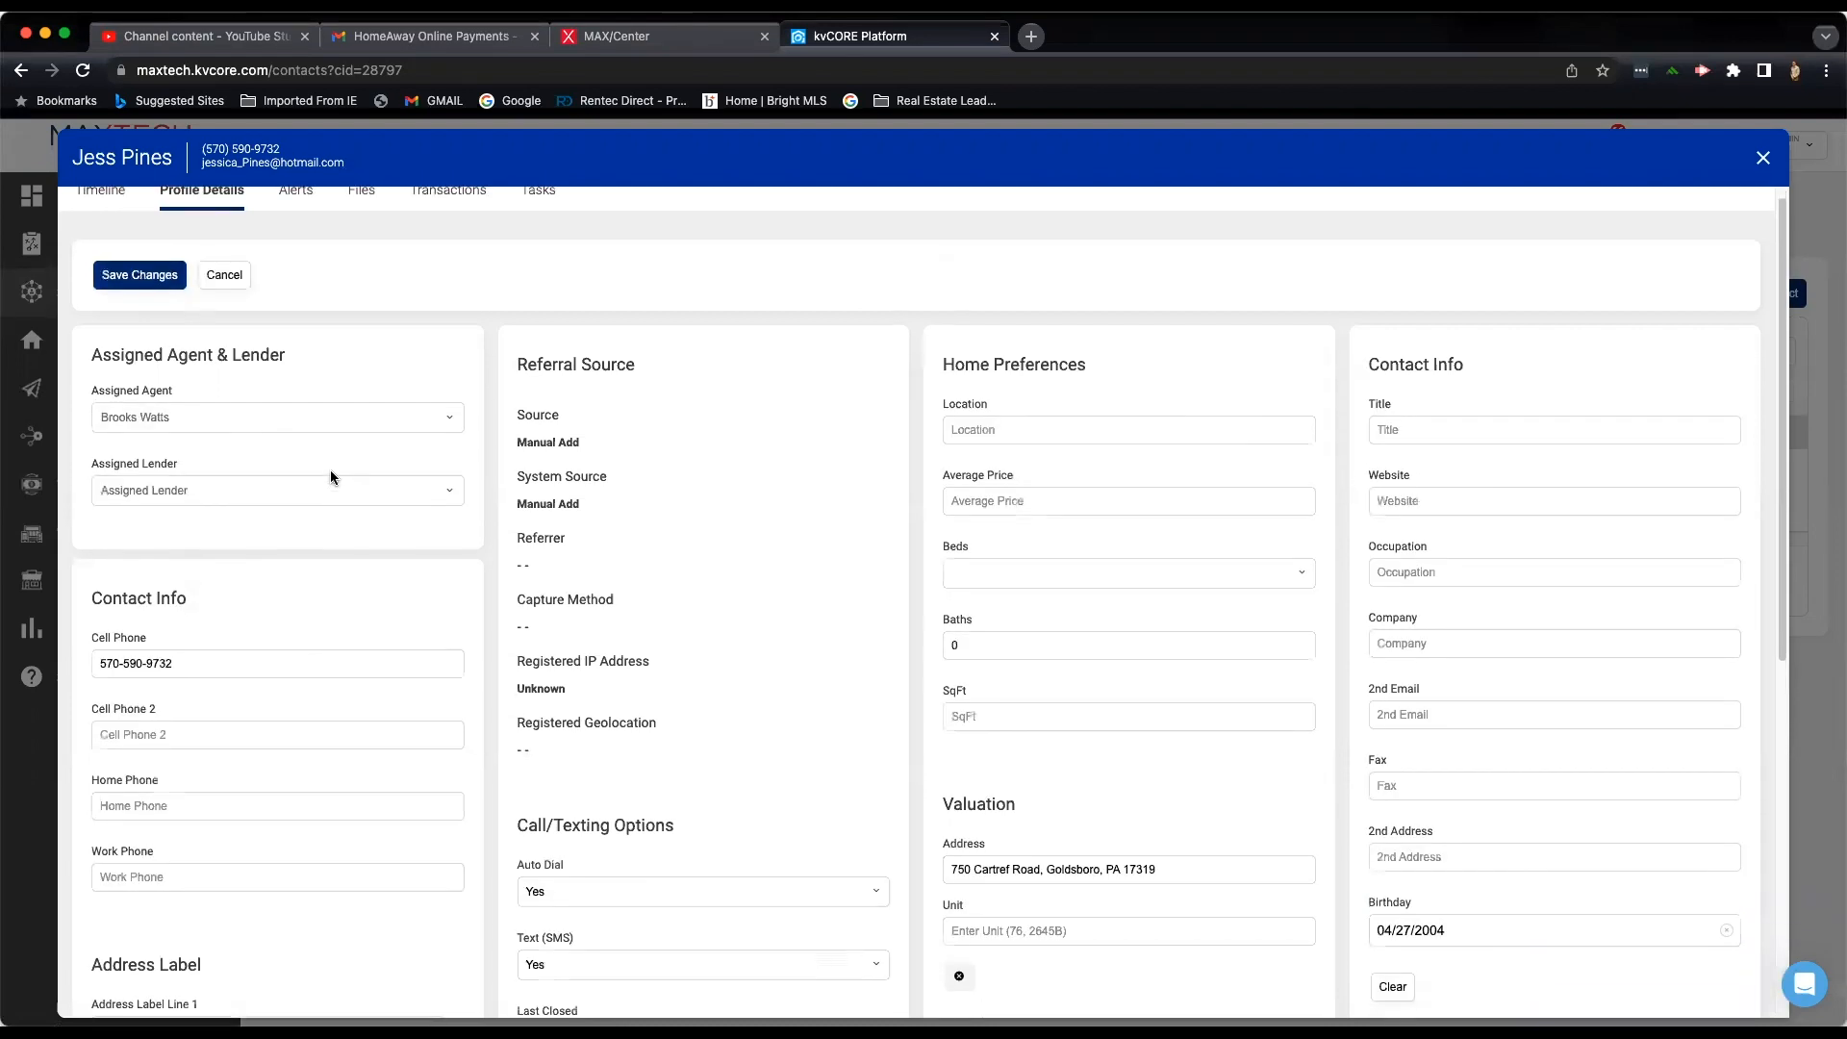
scroll(330, 470, "down", 5)
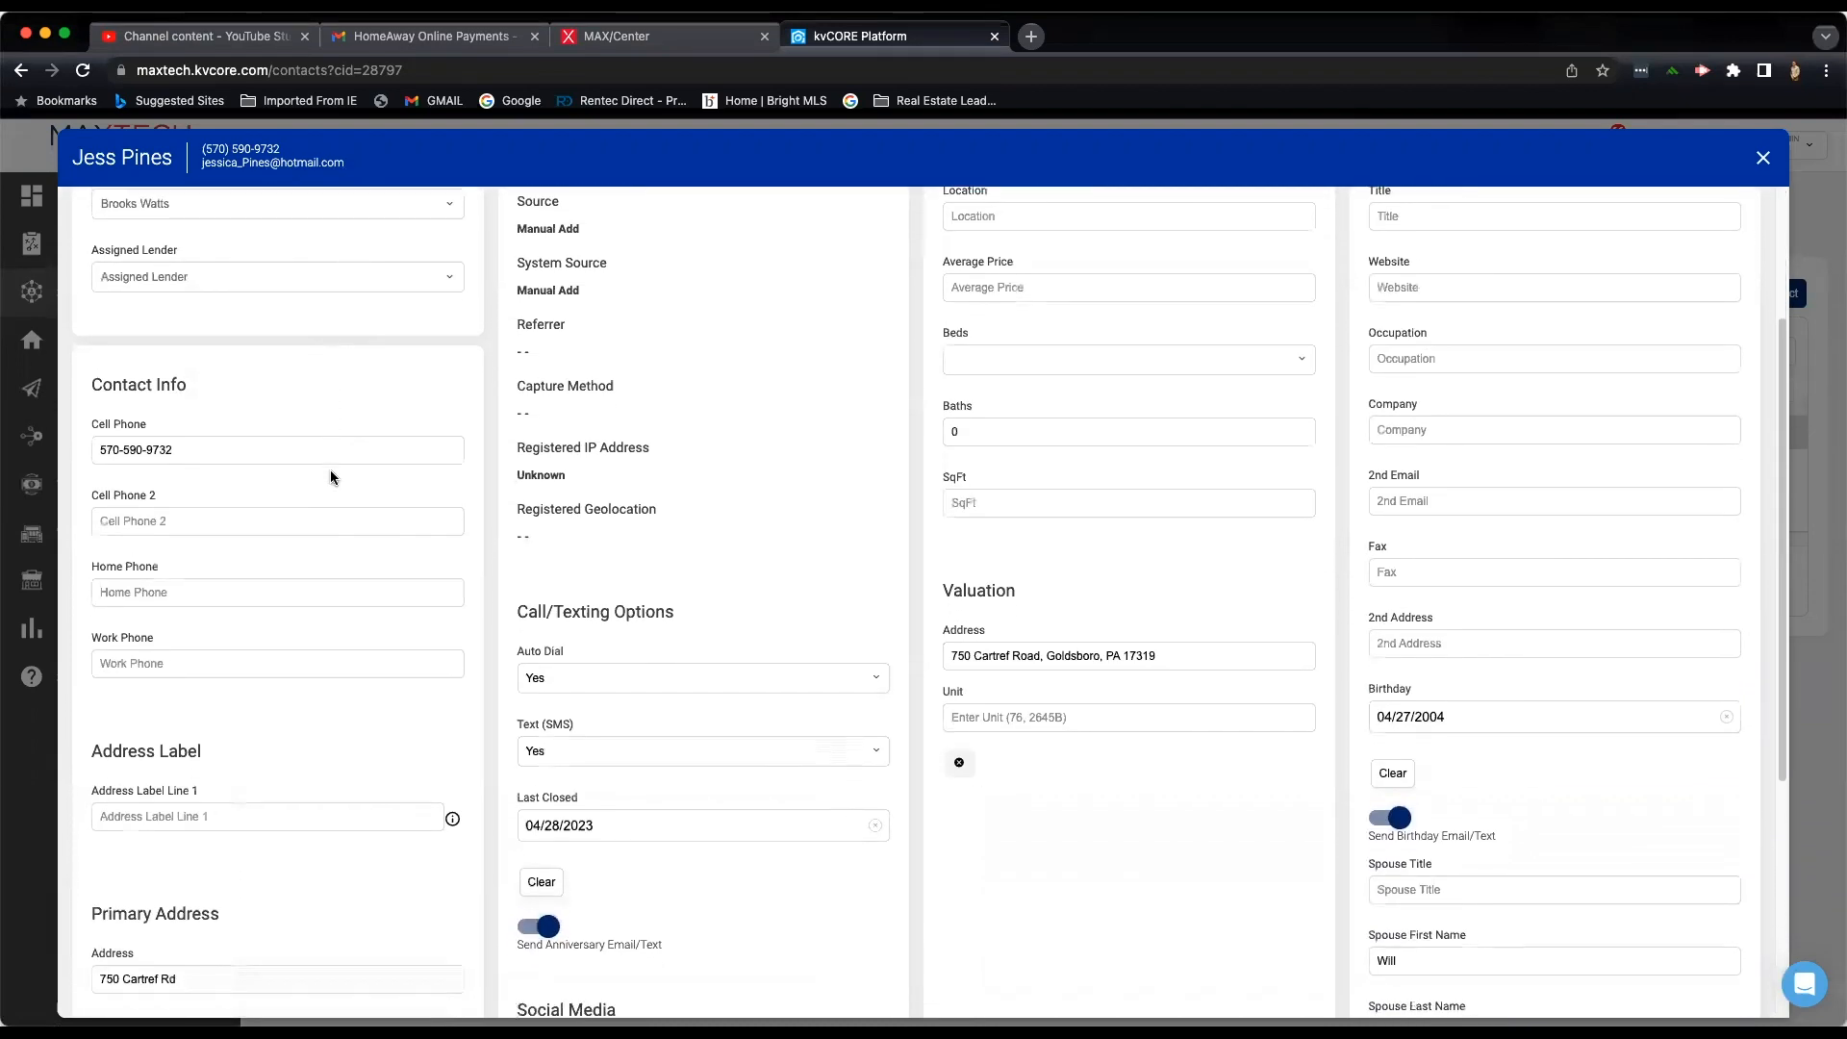
scroll(331, 477, "down", 5)
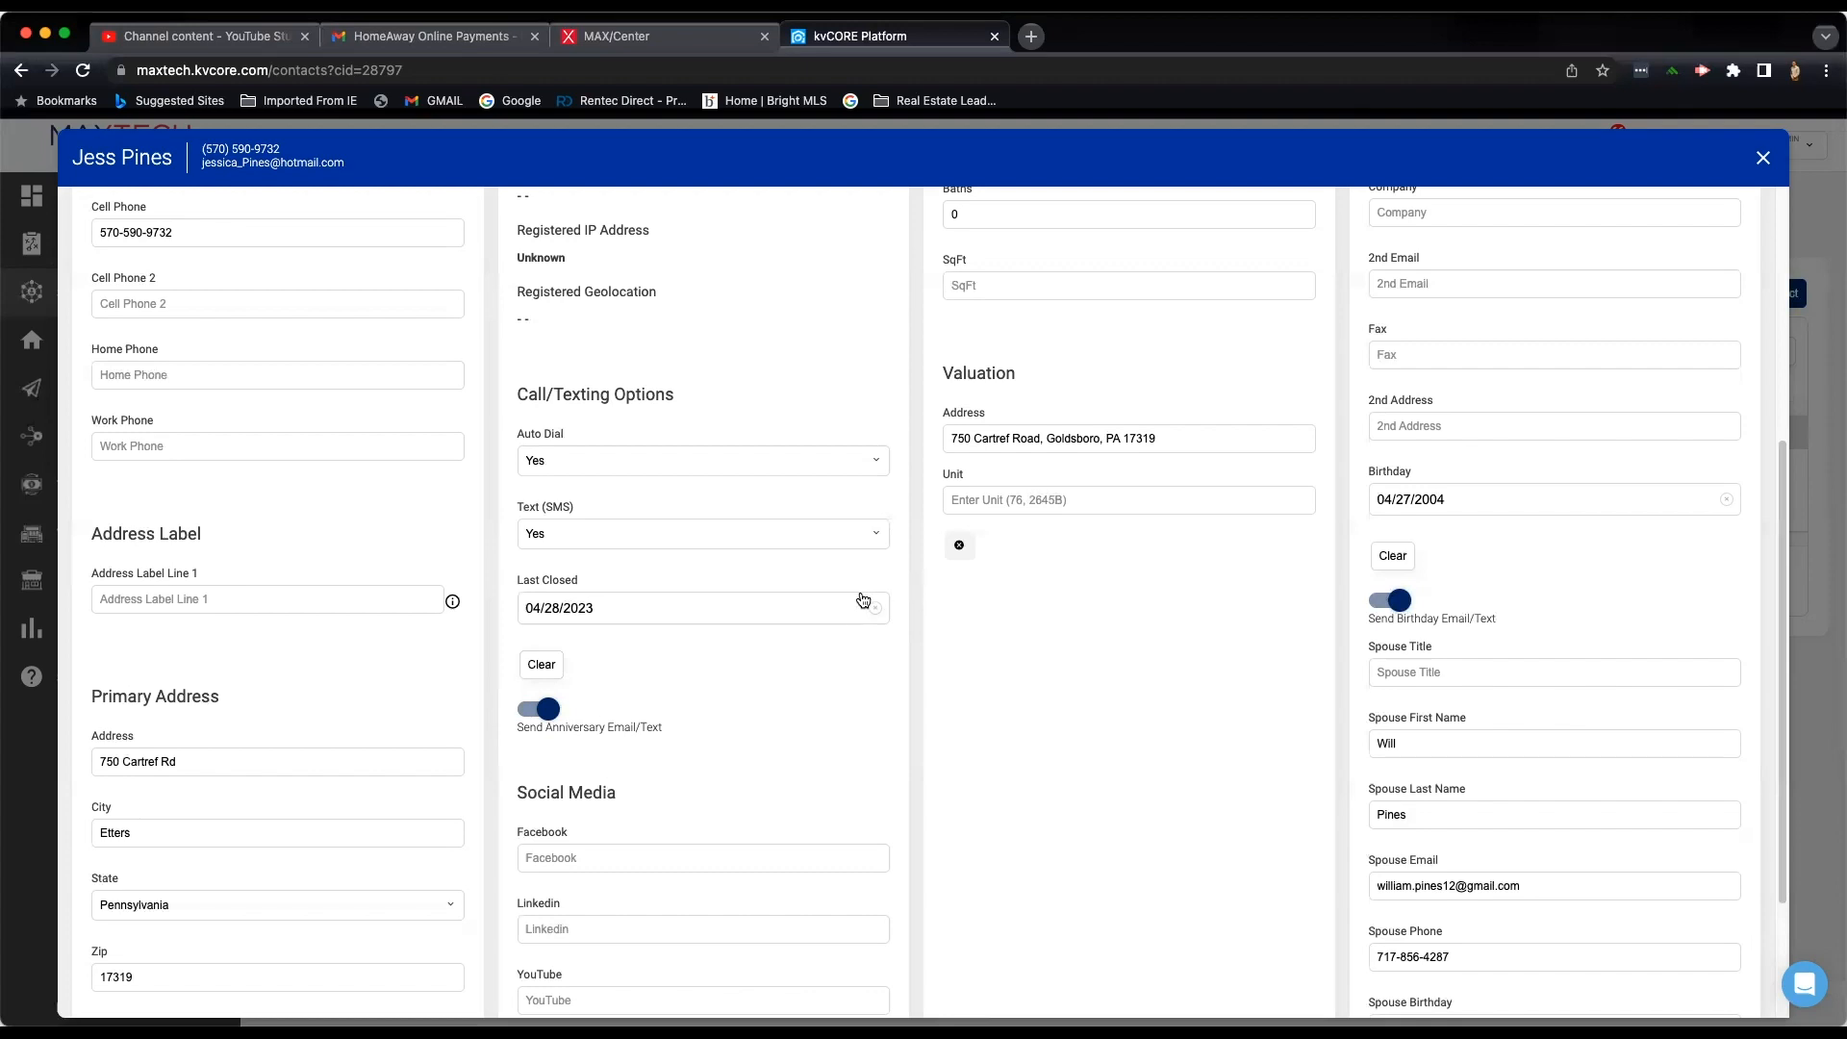
Close the contact modal to return to the filtered My Contacts list.
scroll(863, 600, "up", 1)
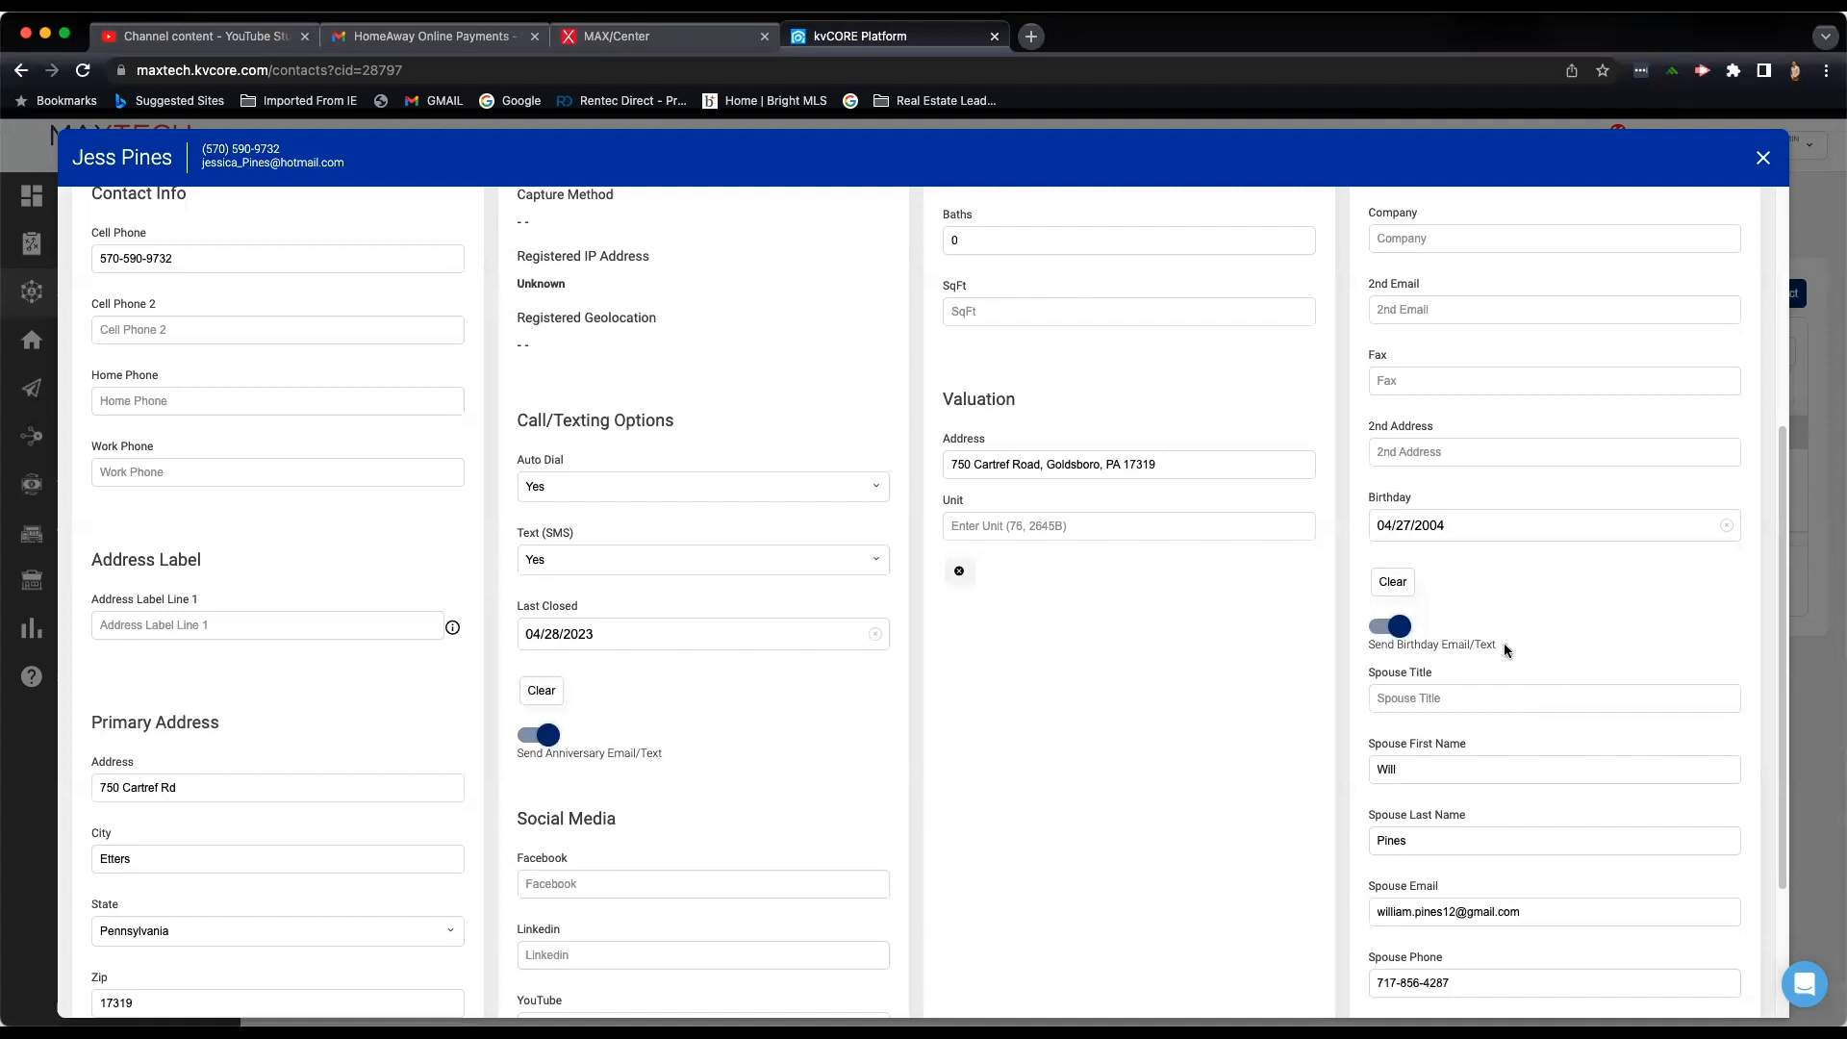
left_click(1763, 158)
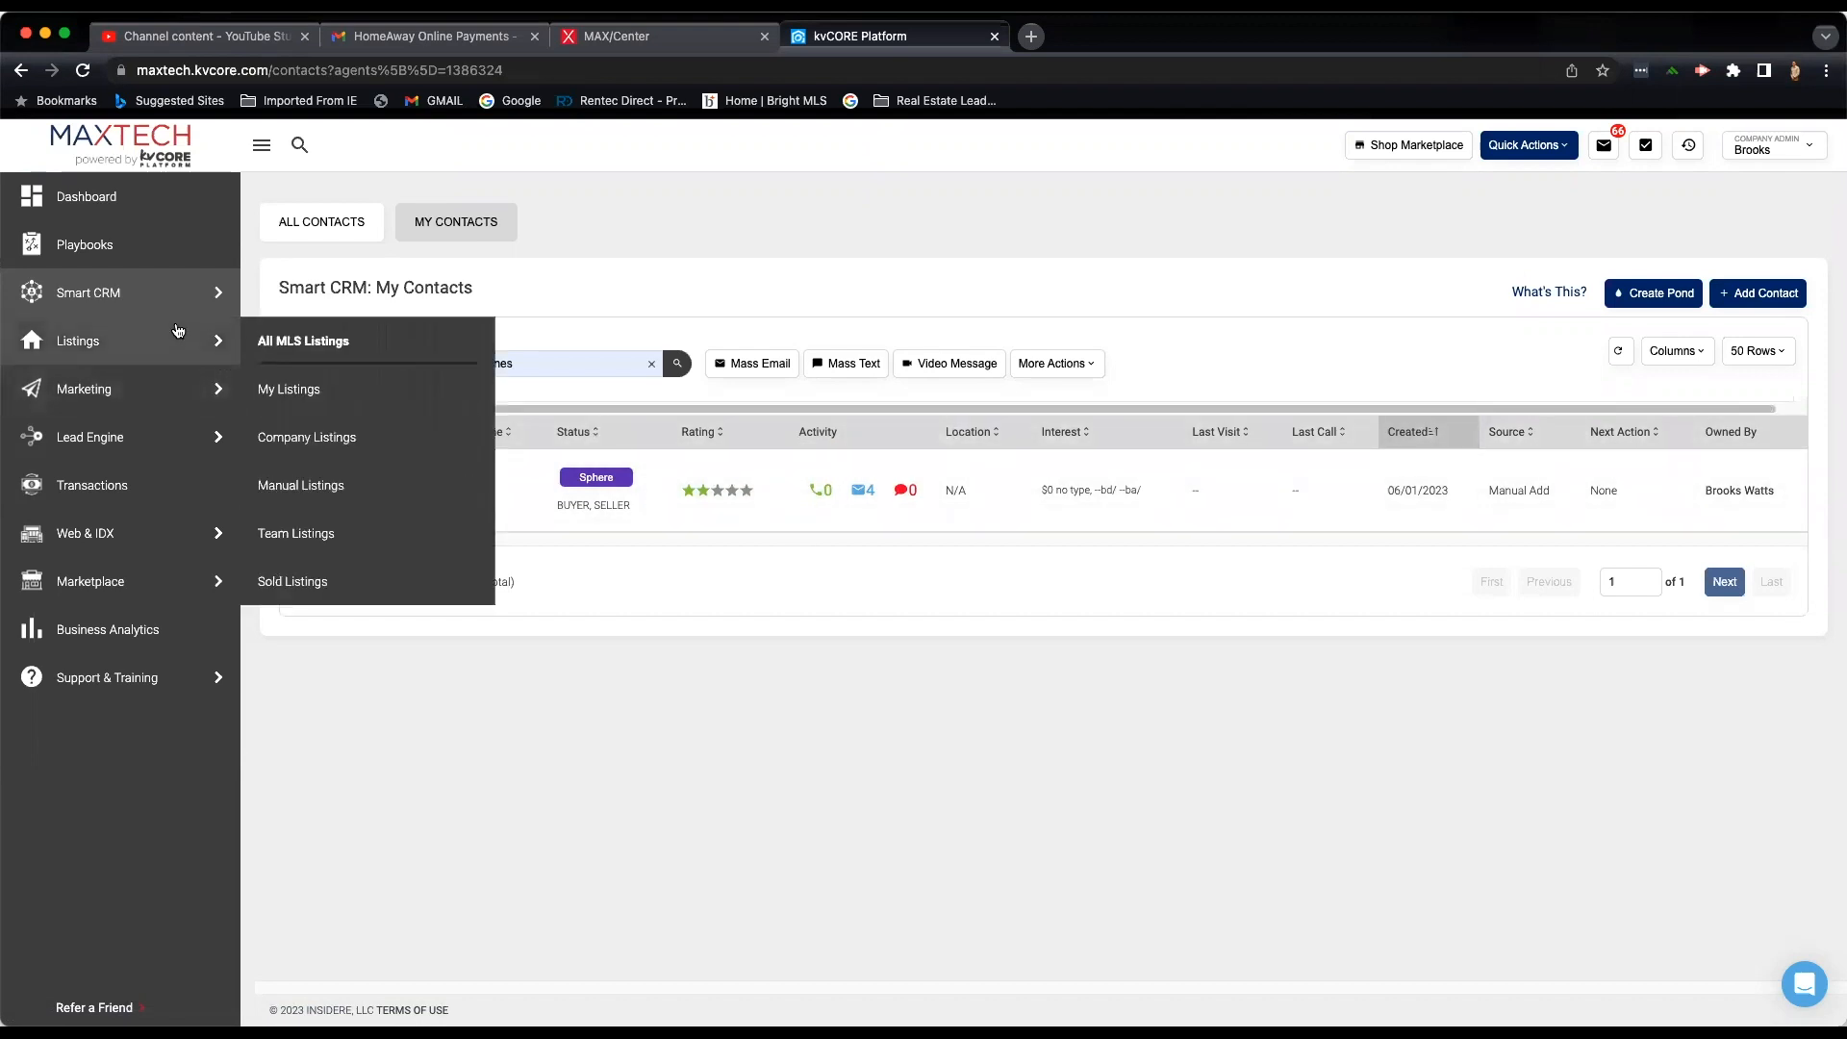
mouse_move(161, 360)
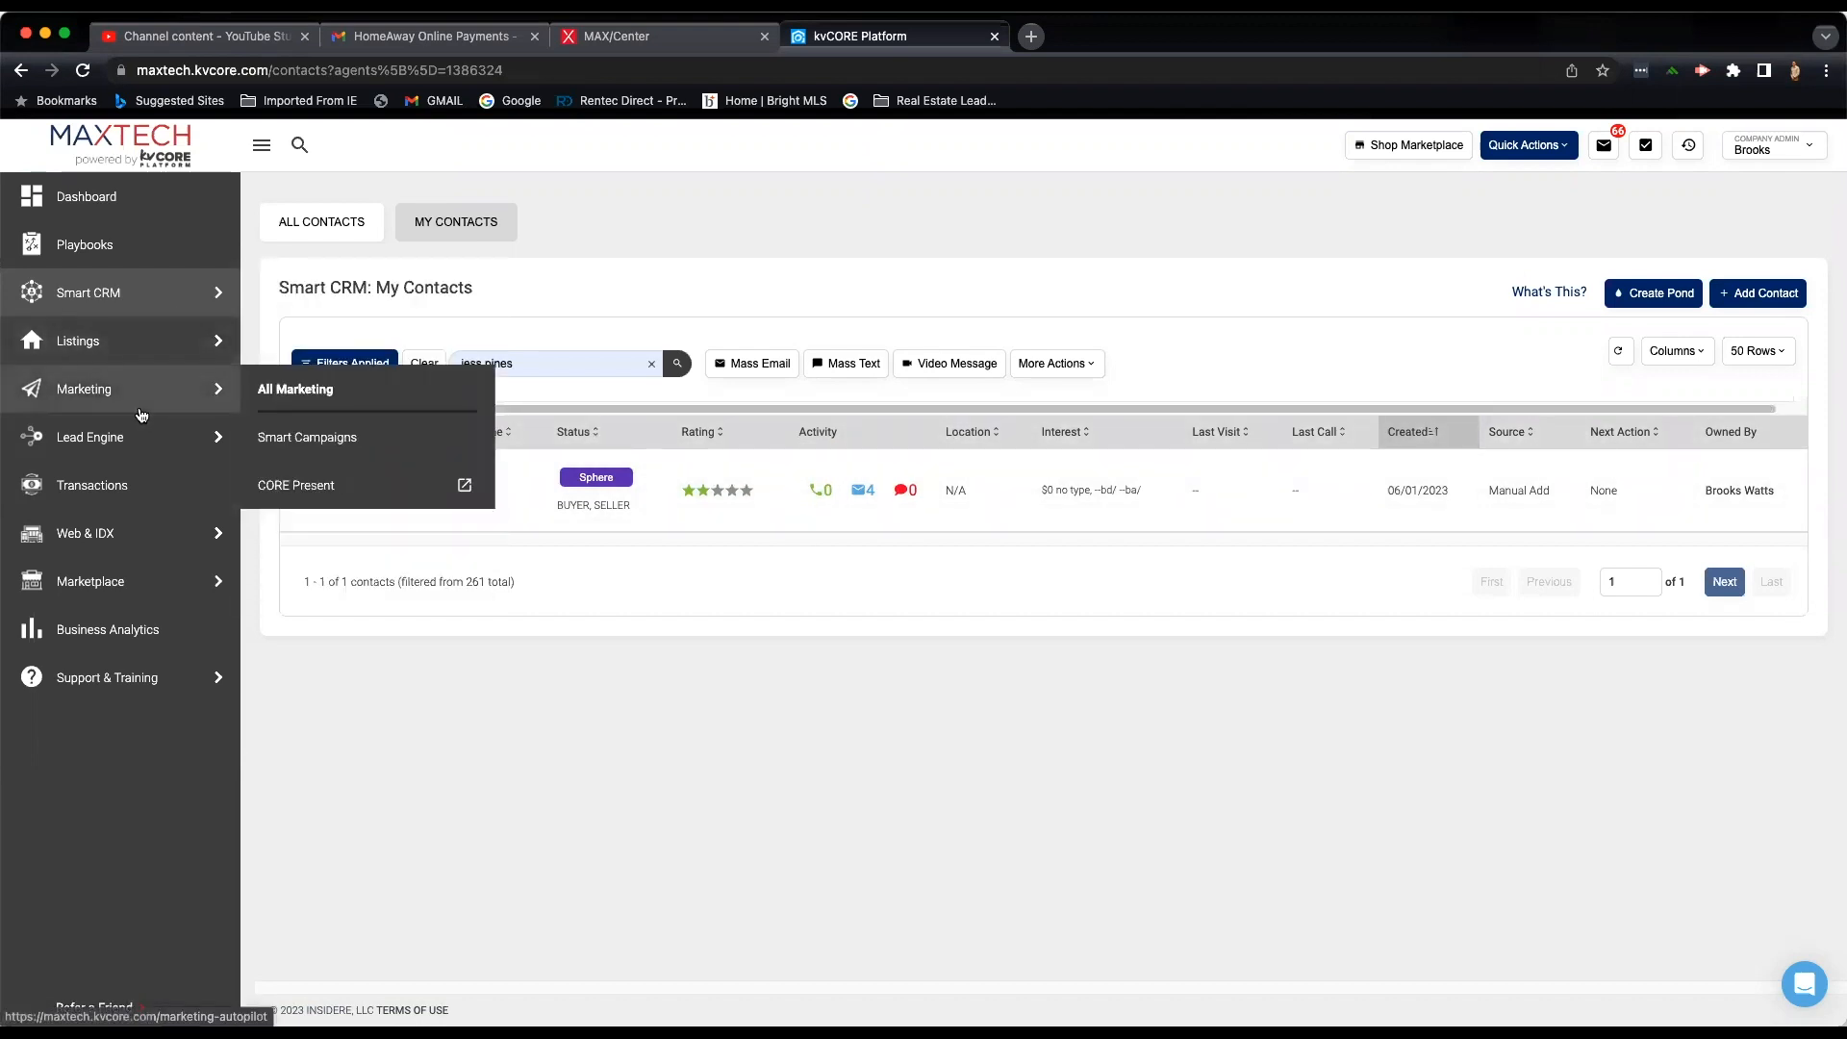
mouse_move(150, 309)
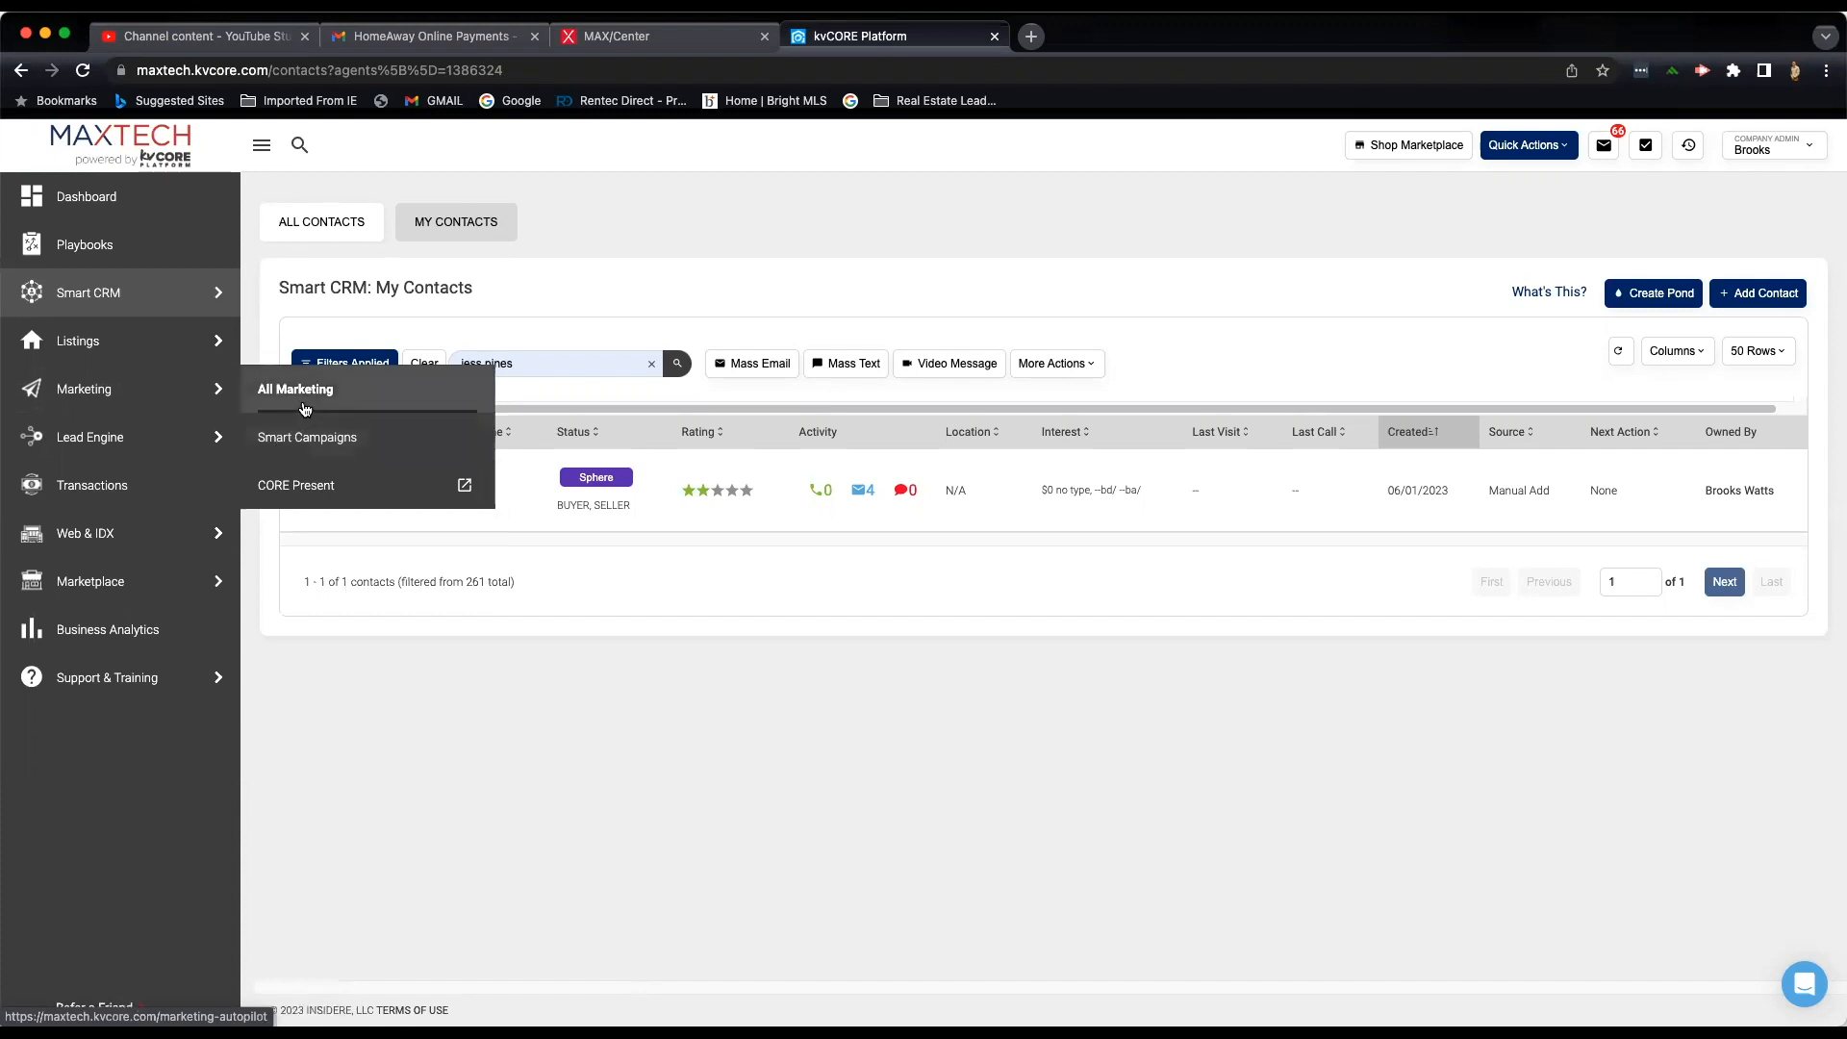
Go to All Marketing and open the Birthdays & Anniversaries autopilot settings.
left_click(303, 406)
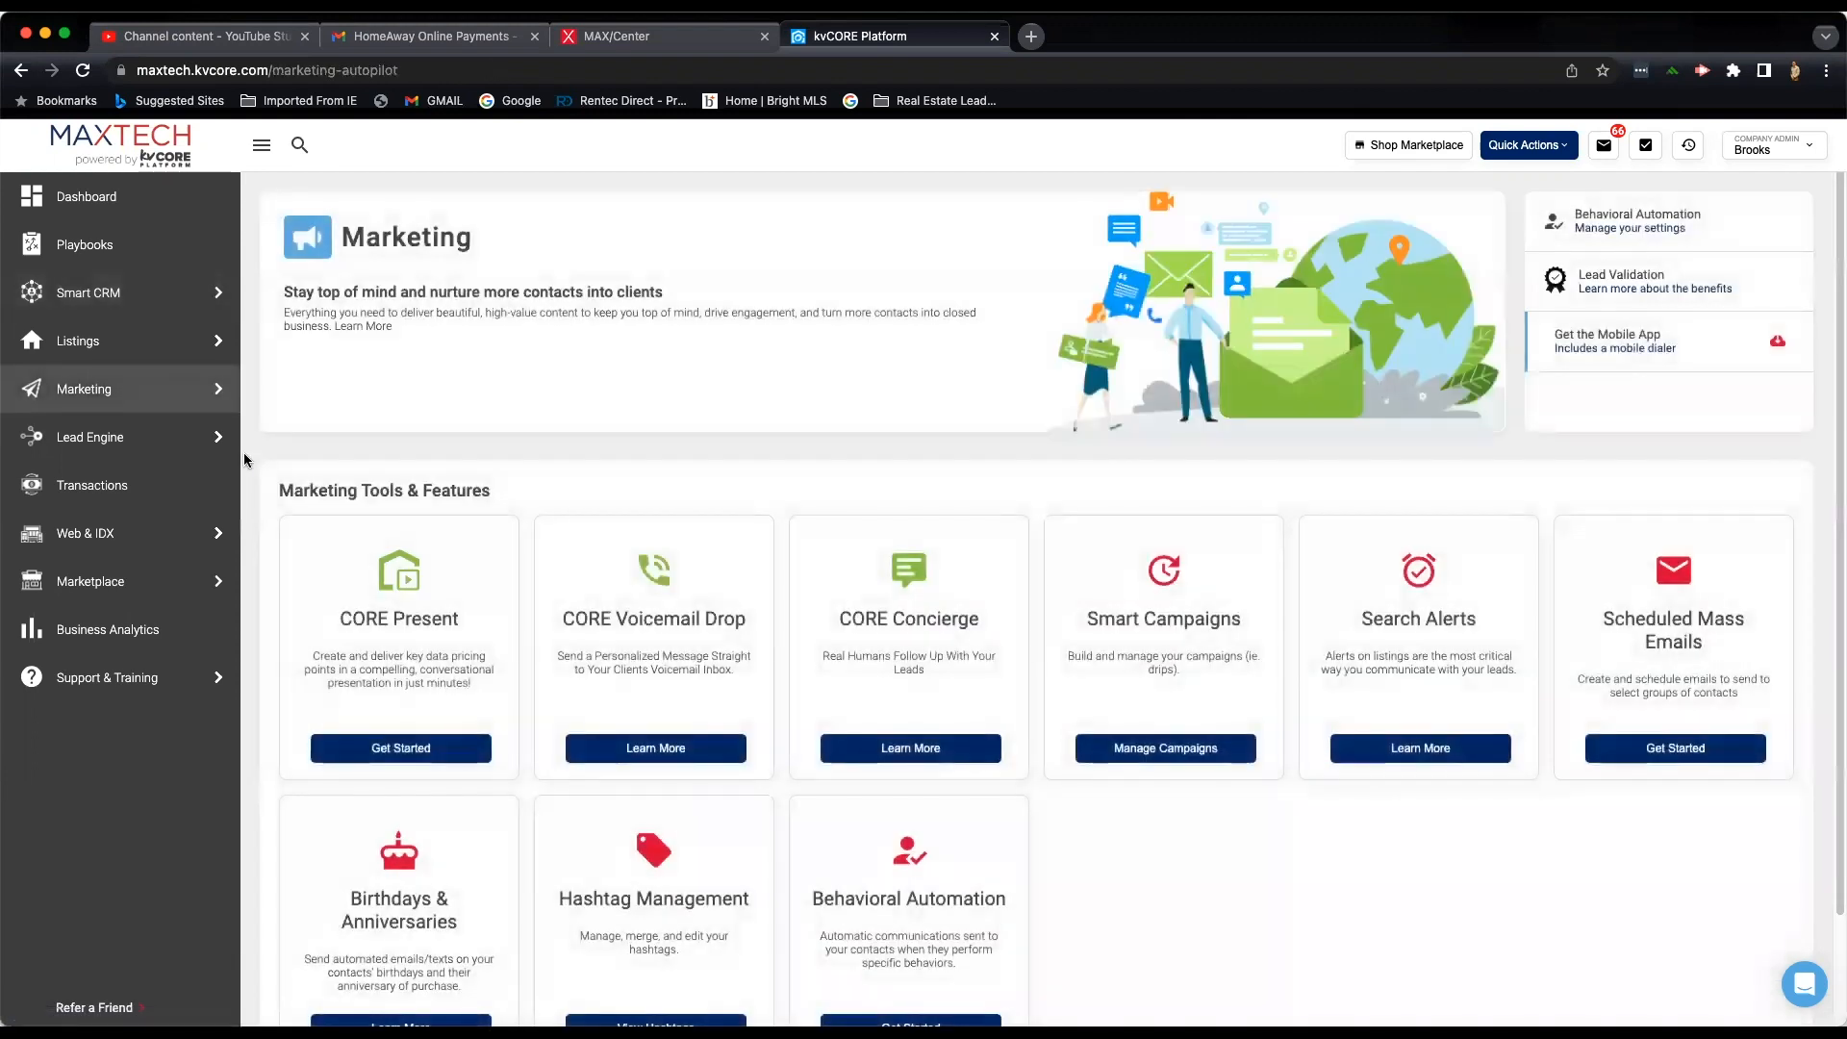
scroll(349, 458, "down", 2)
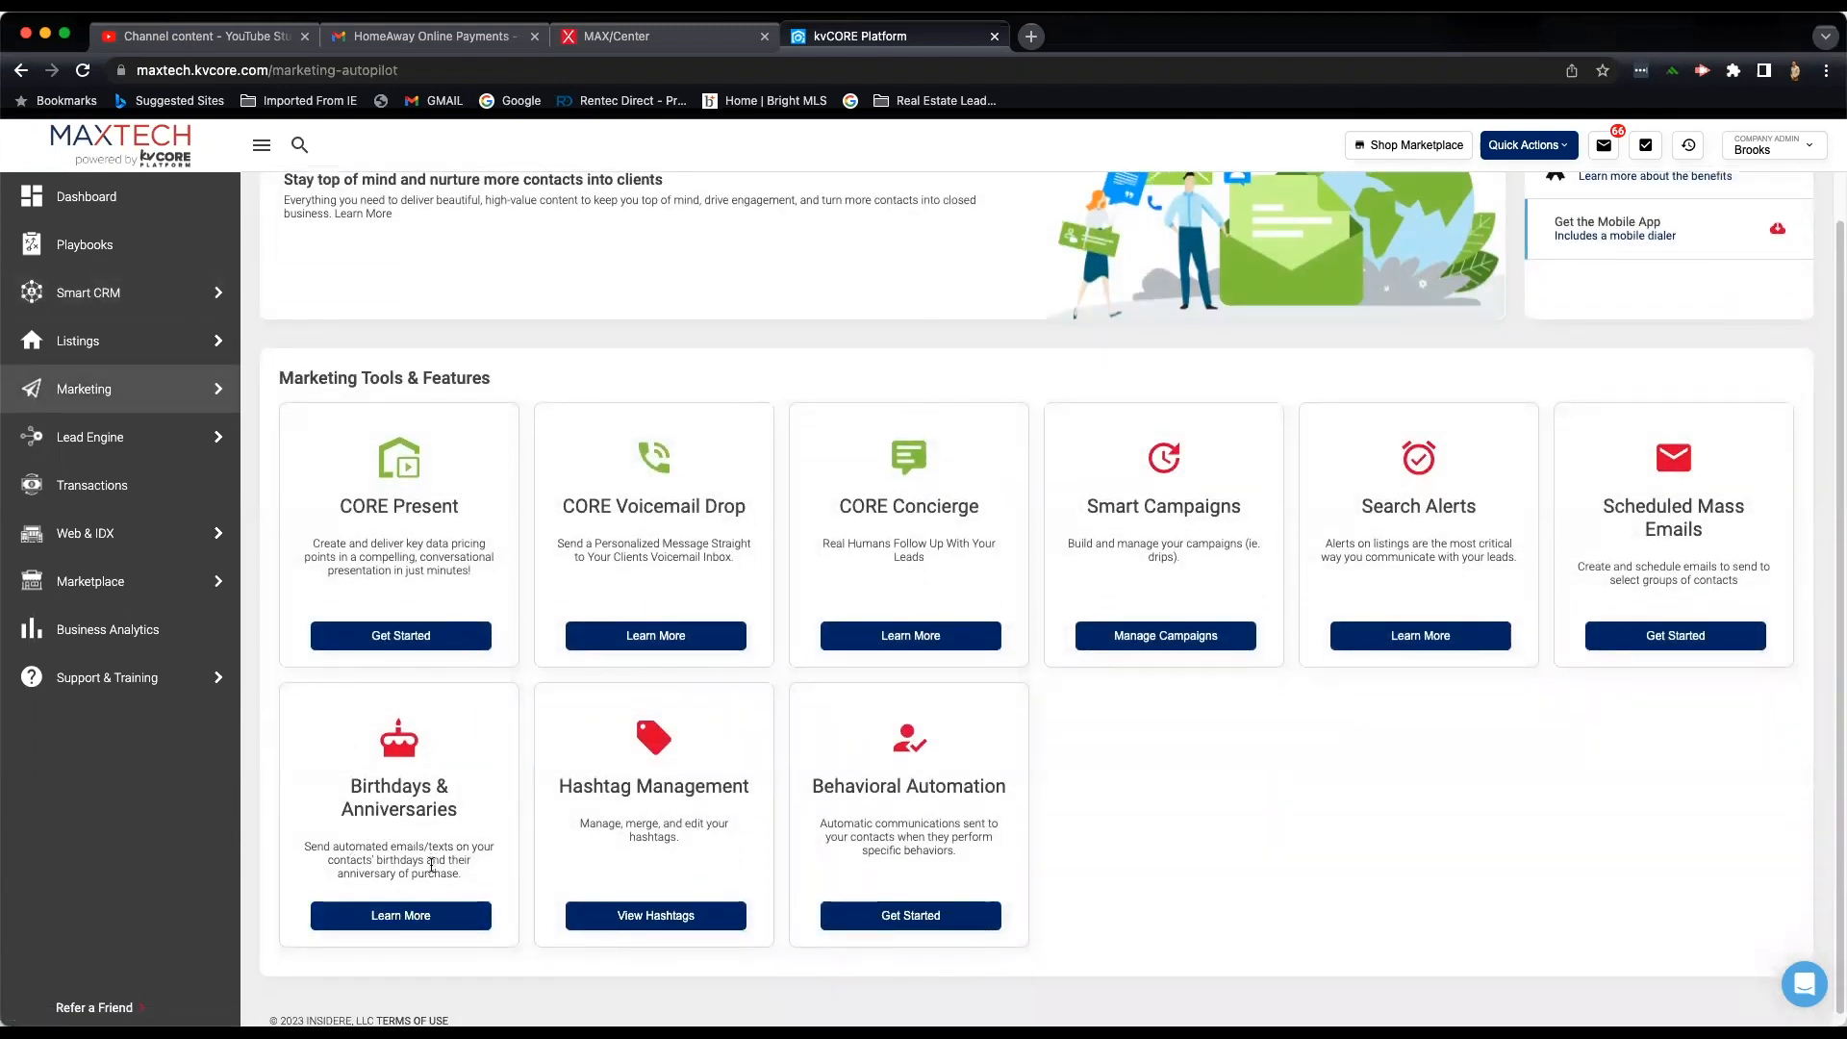
left_click(399, 915)
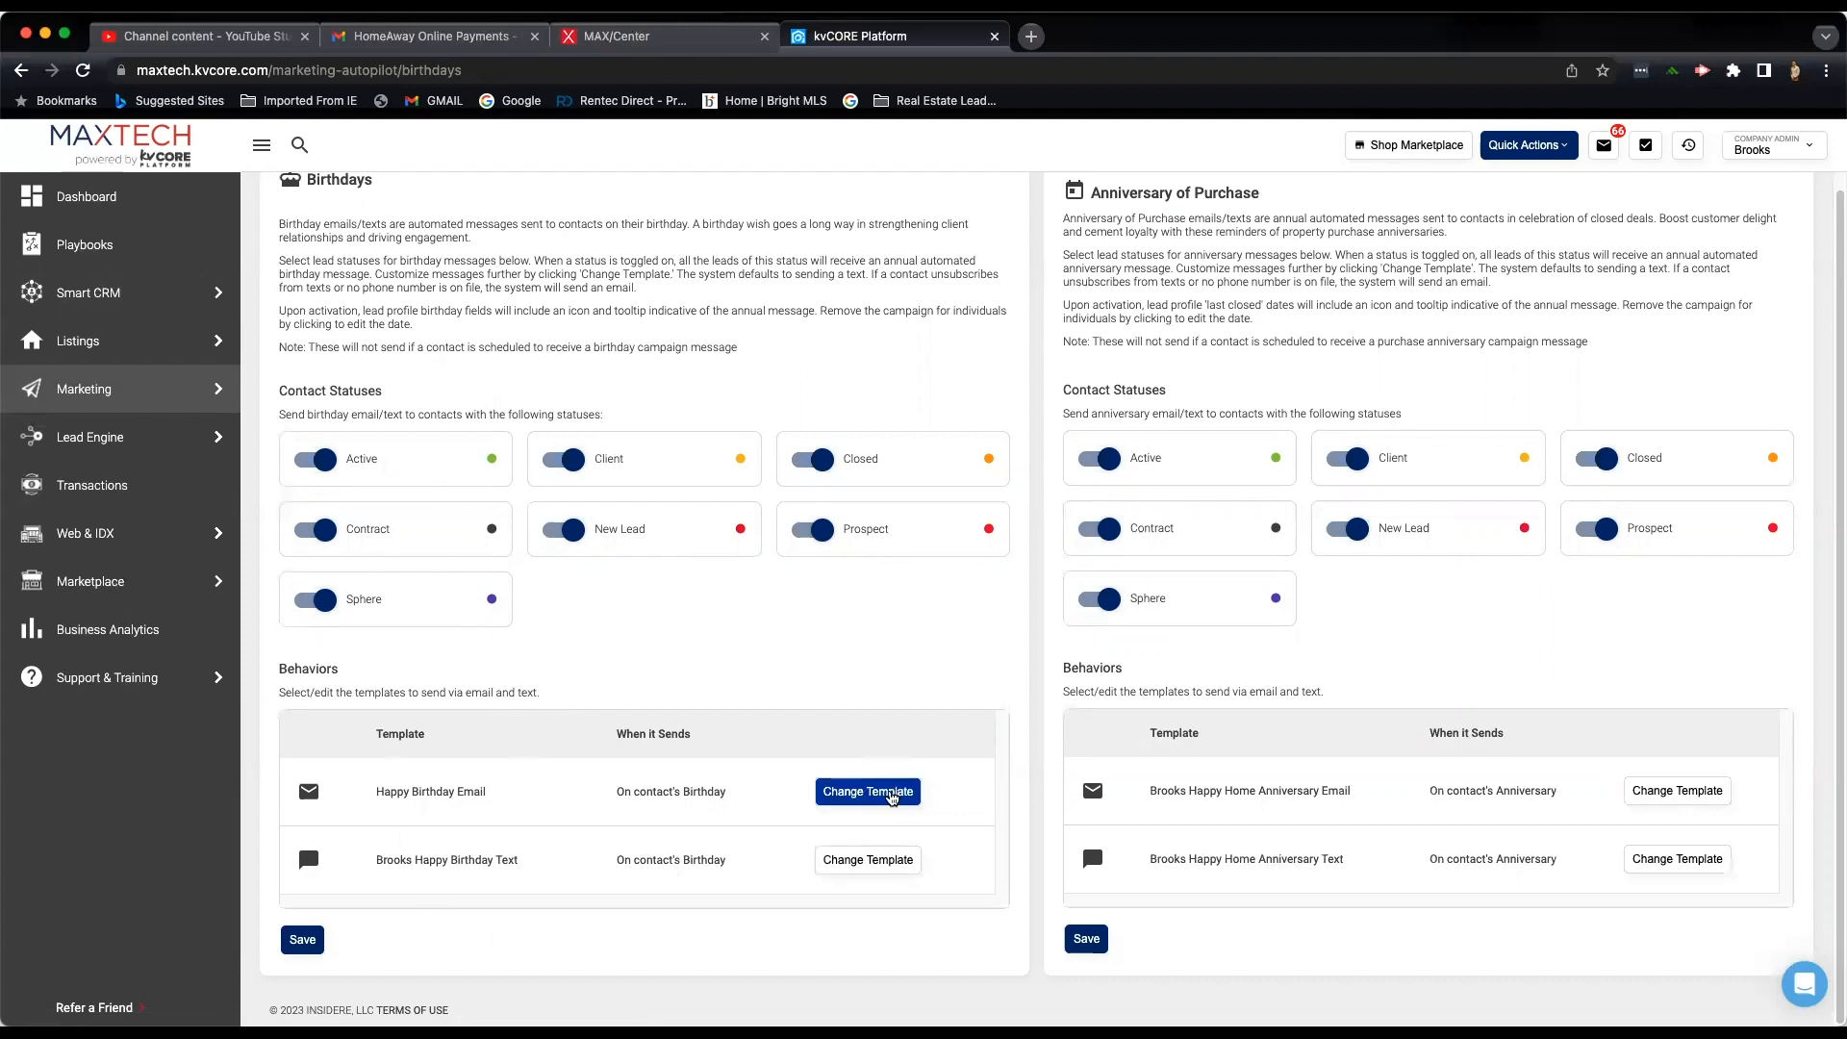
Open Change Template on the Happy Birthday Email row to preview its template.
left_click(891, 794)
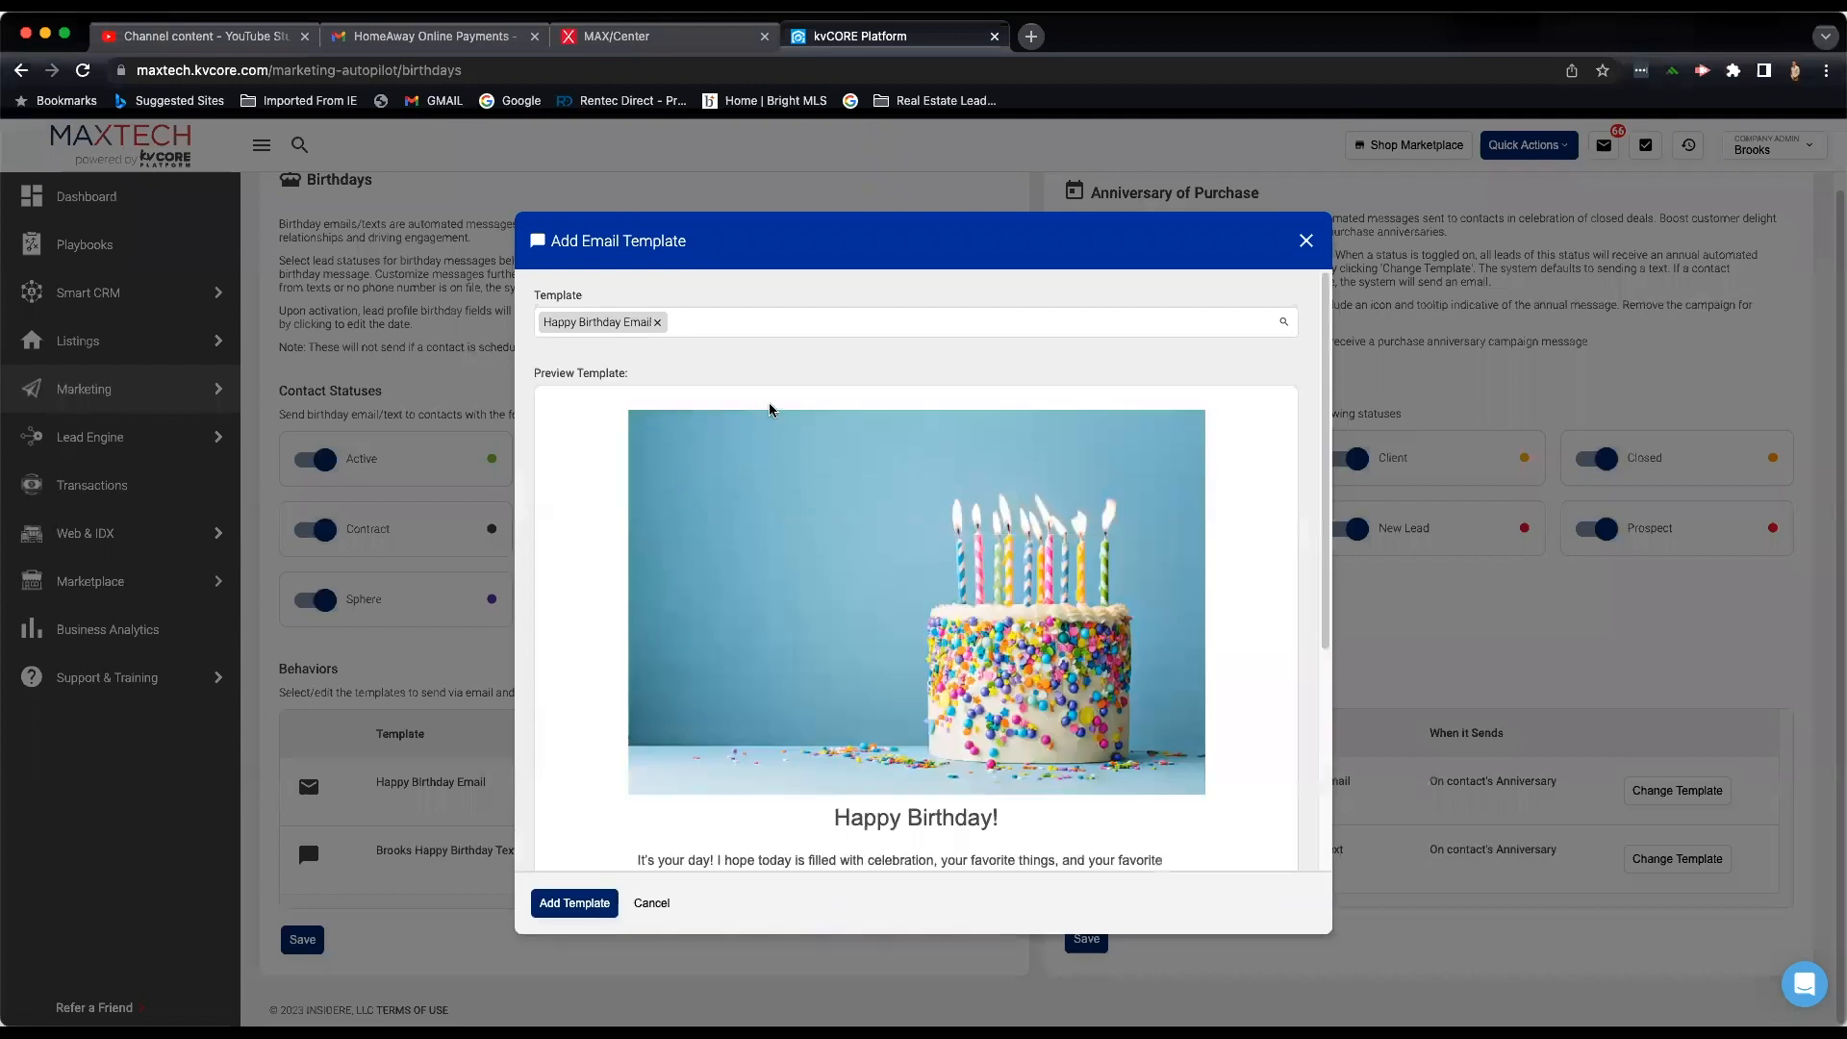
Scroll through the Happy Birthday Email preview and close it, keeping the current template.
scroll(832, 465, "down", 5)
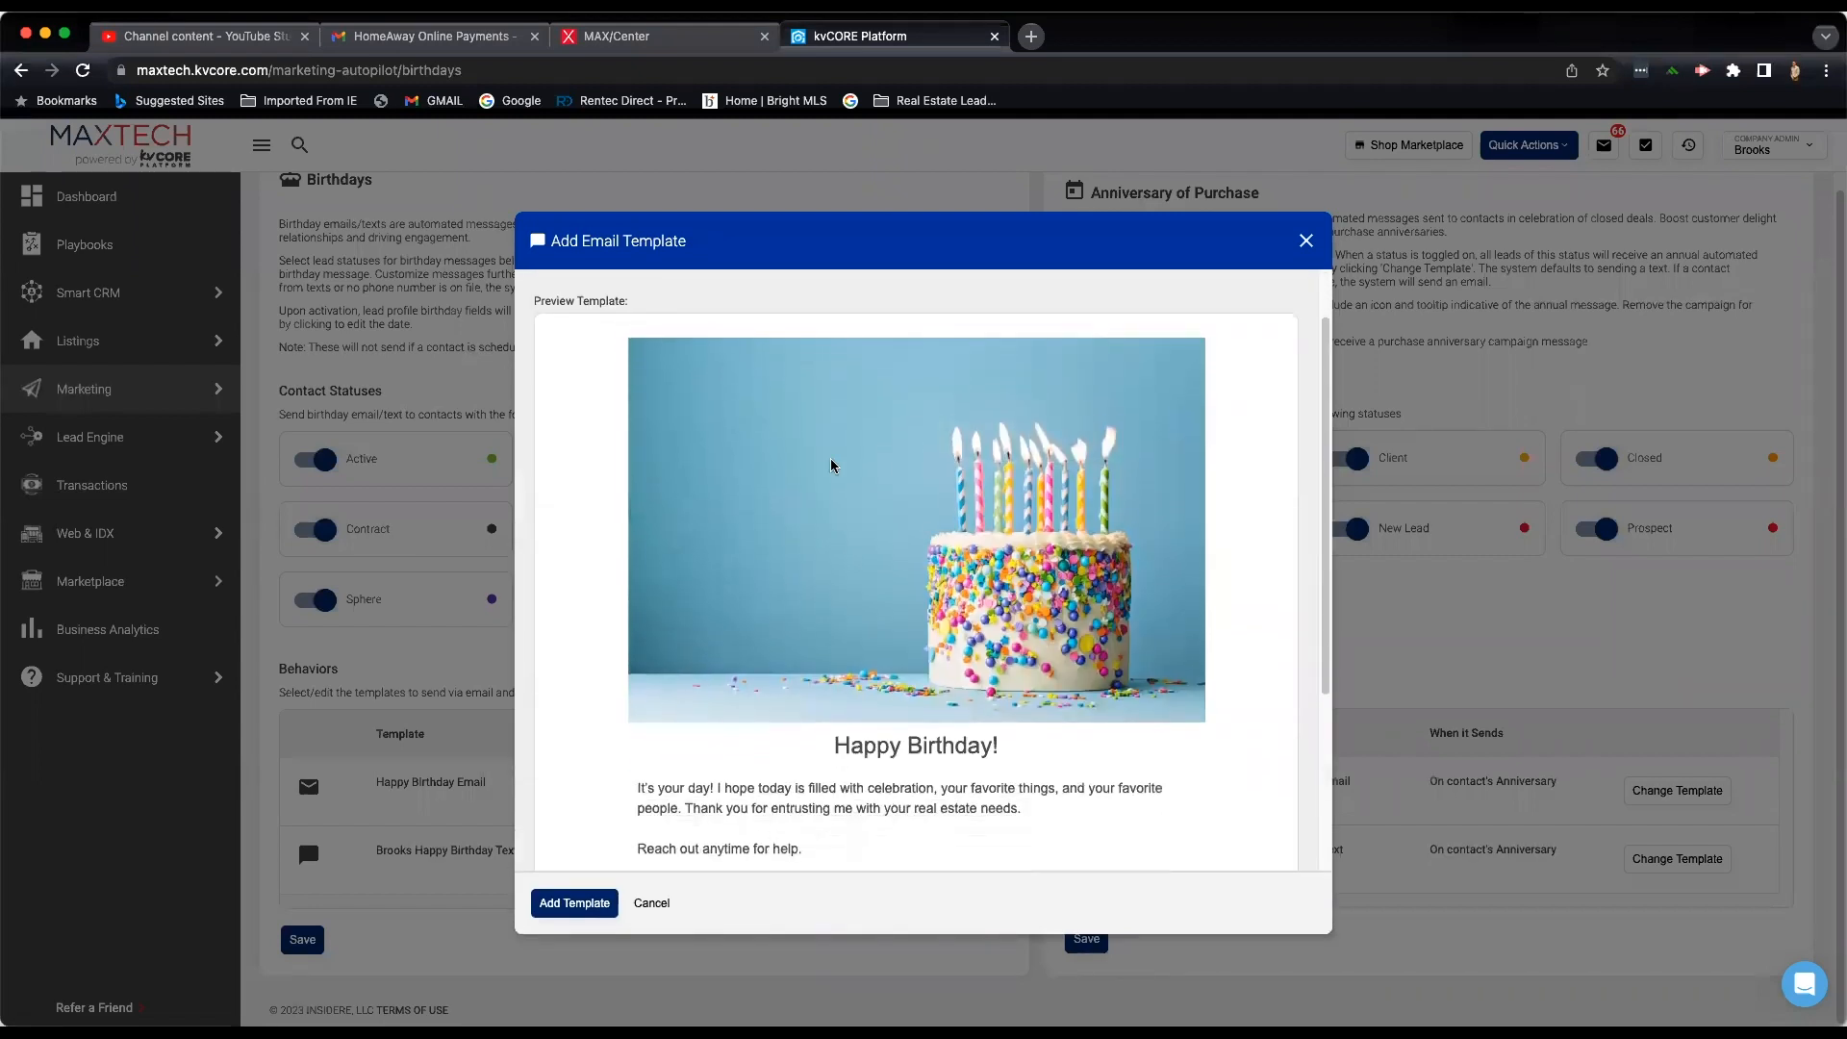
scroll(833, 466, "down", 1)
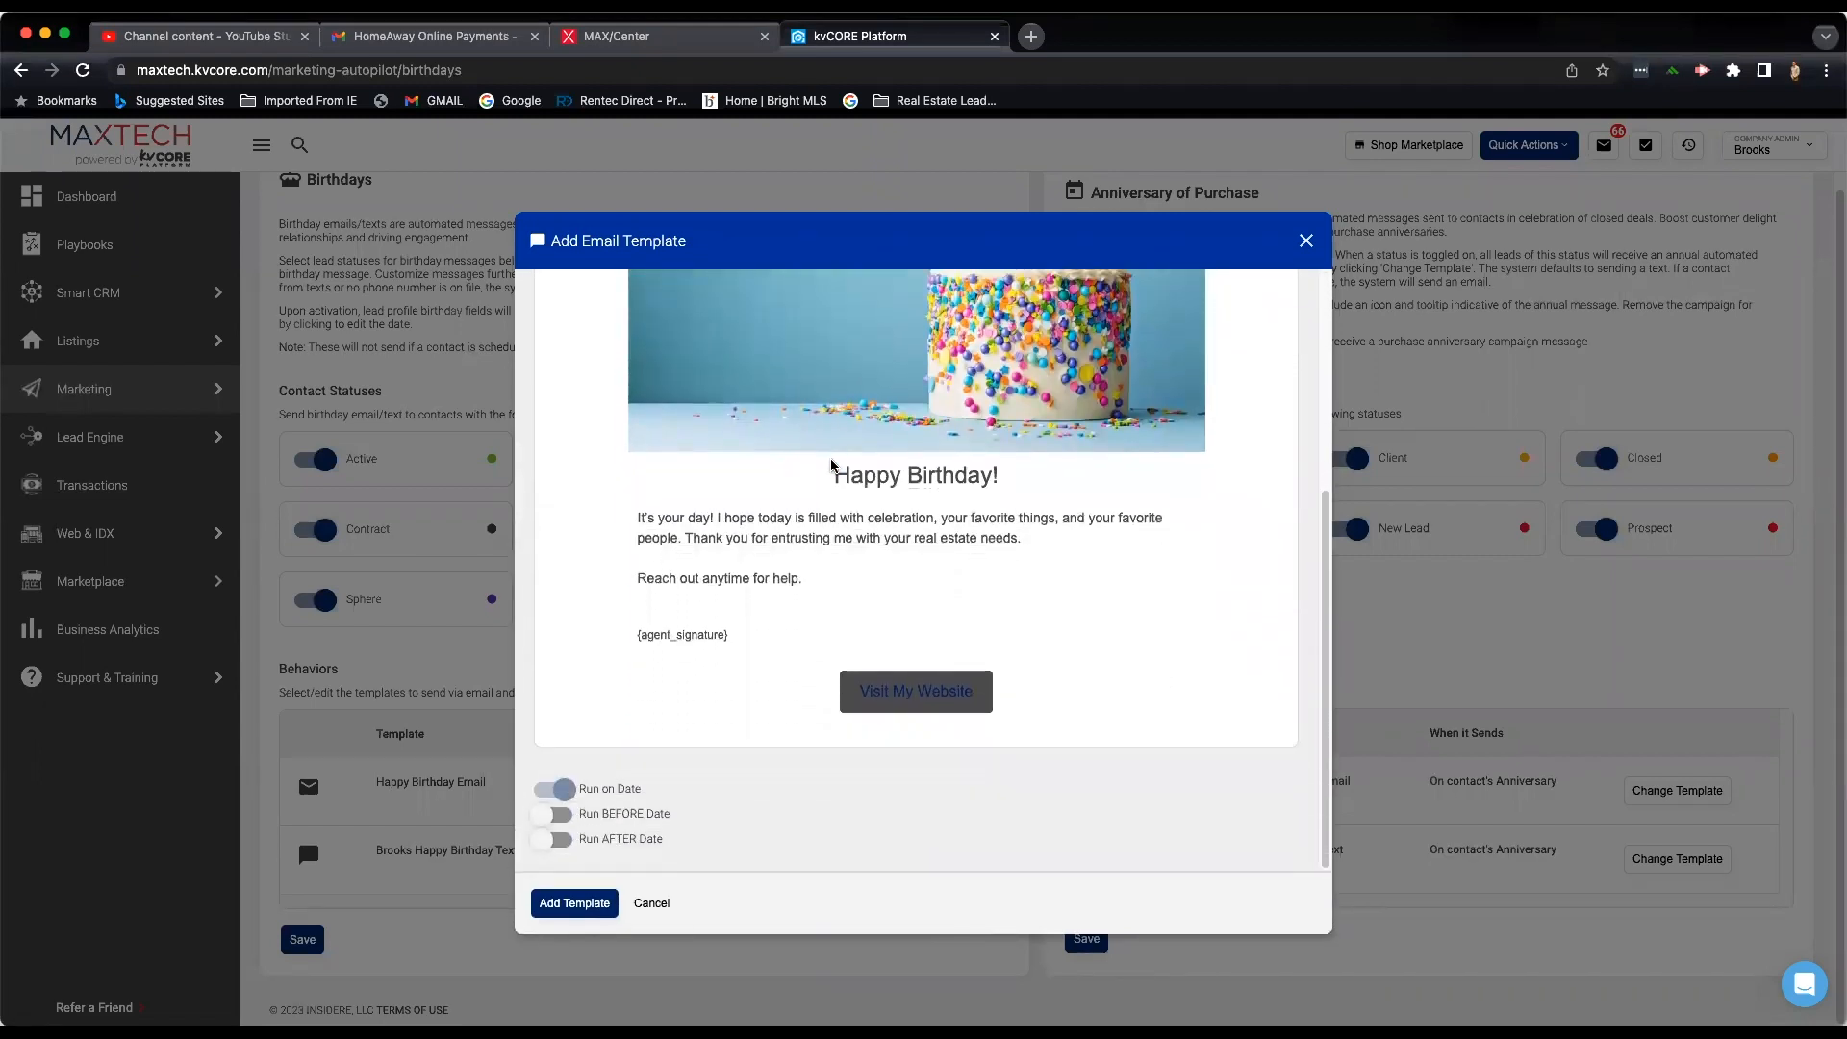
scroll(832, 466, "up", 5)
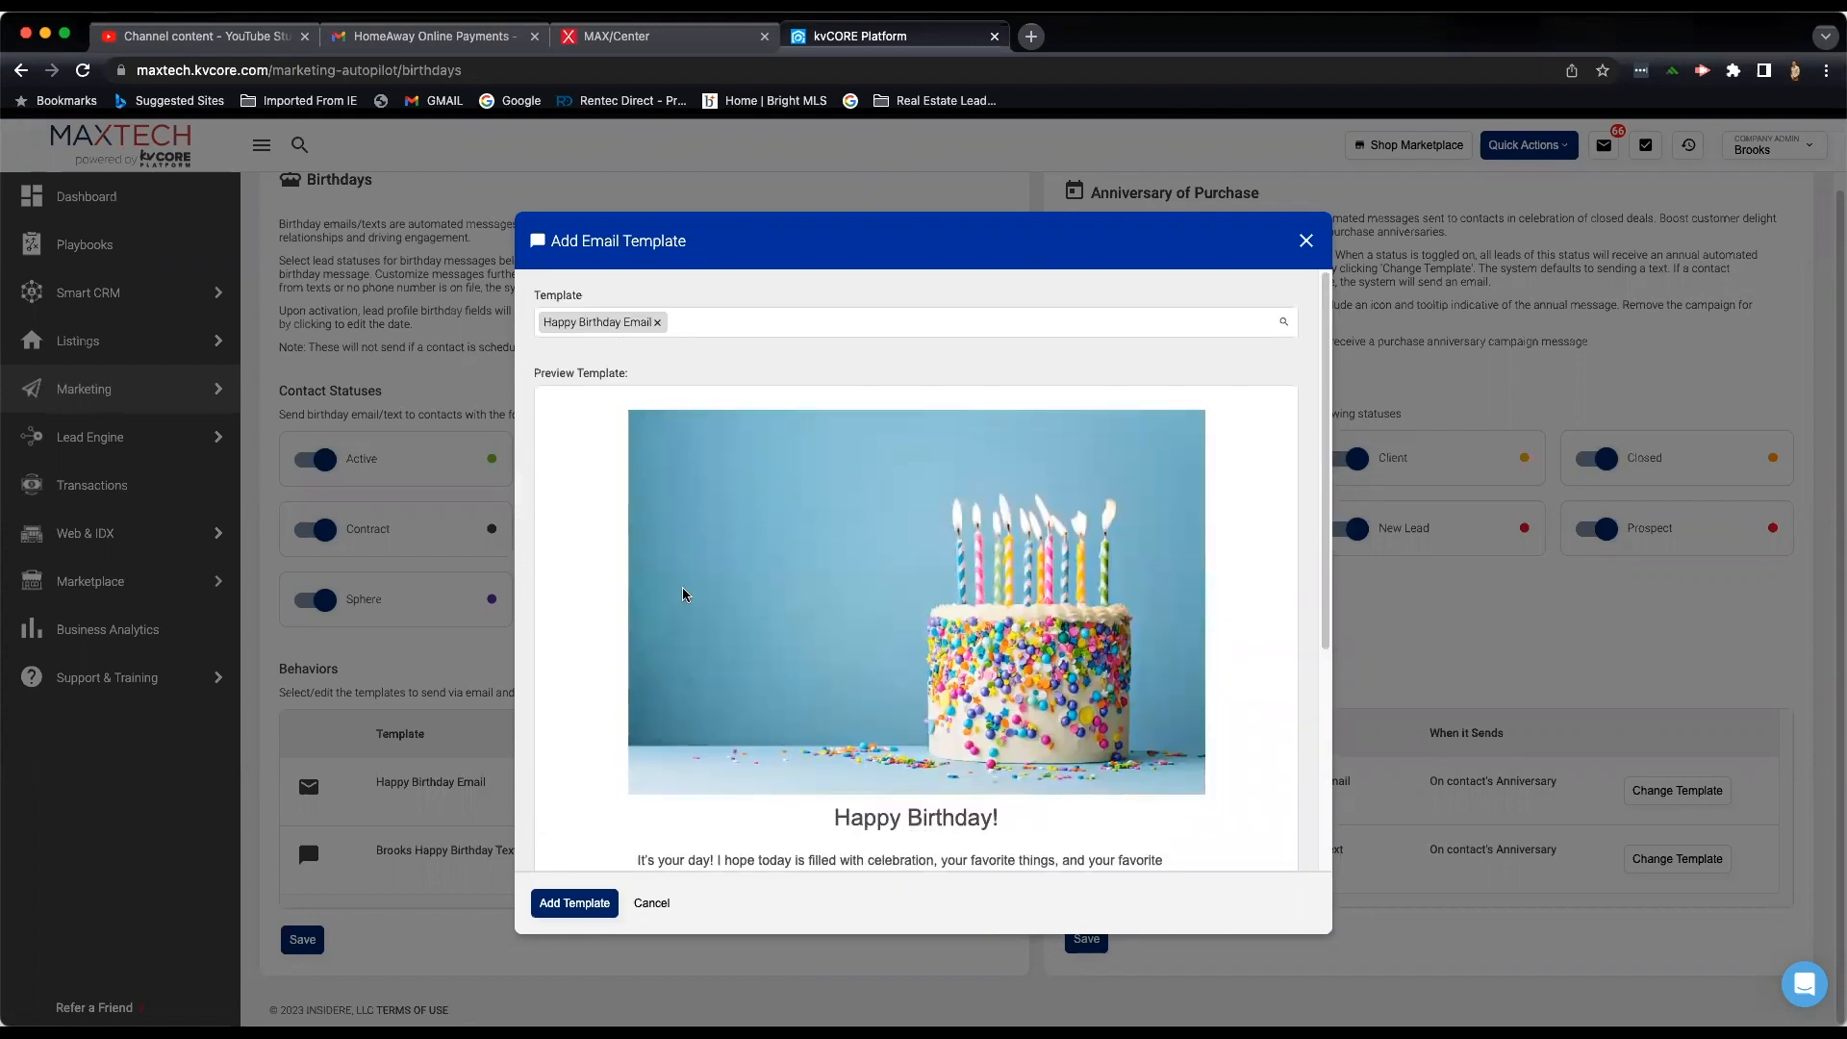
scroll(683, 595, "down", 1)
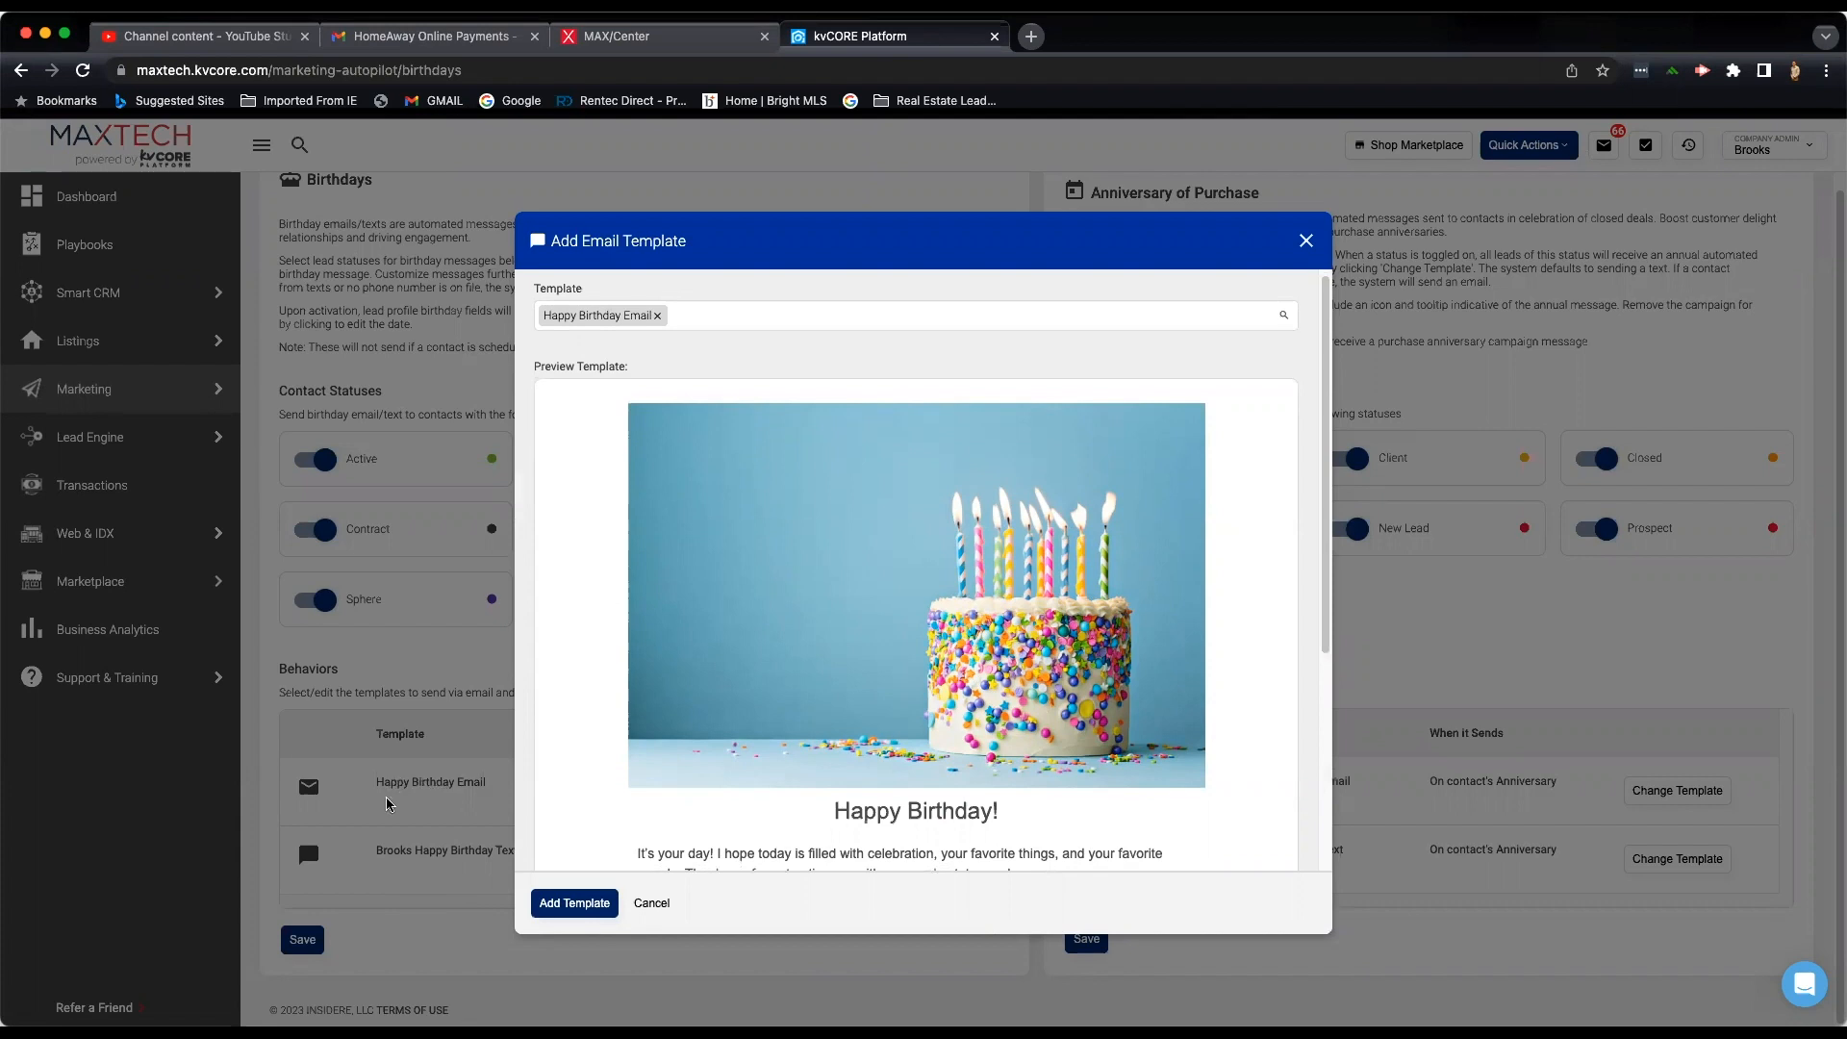
scroll(746, 572, "down", 2)
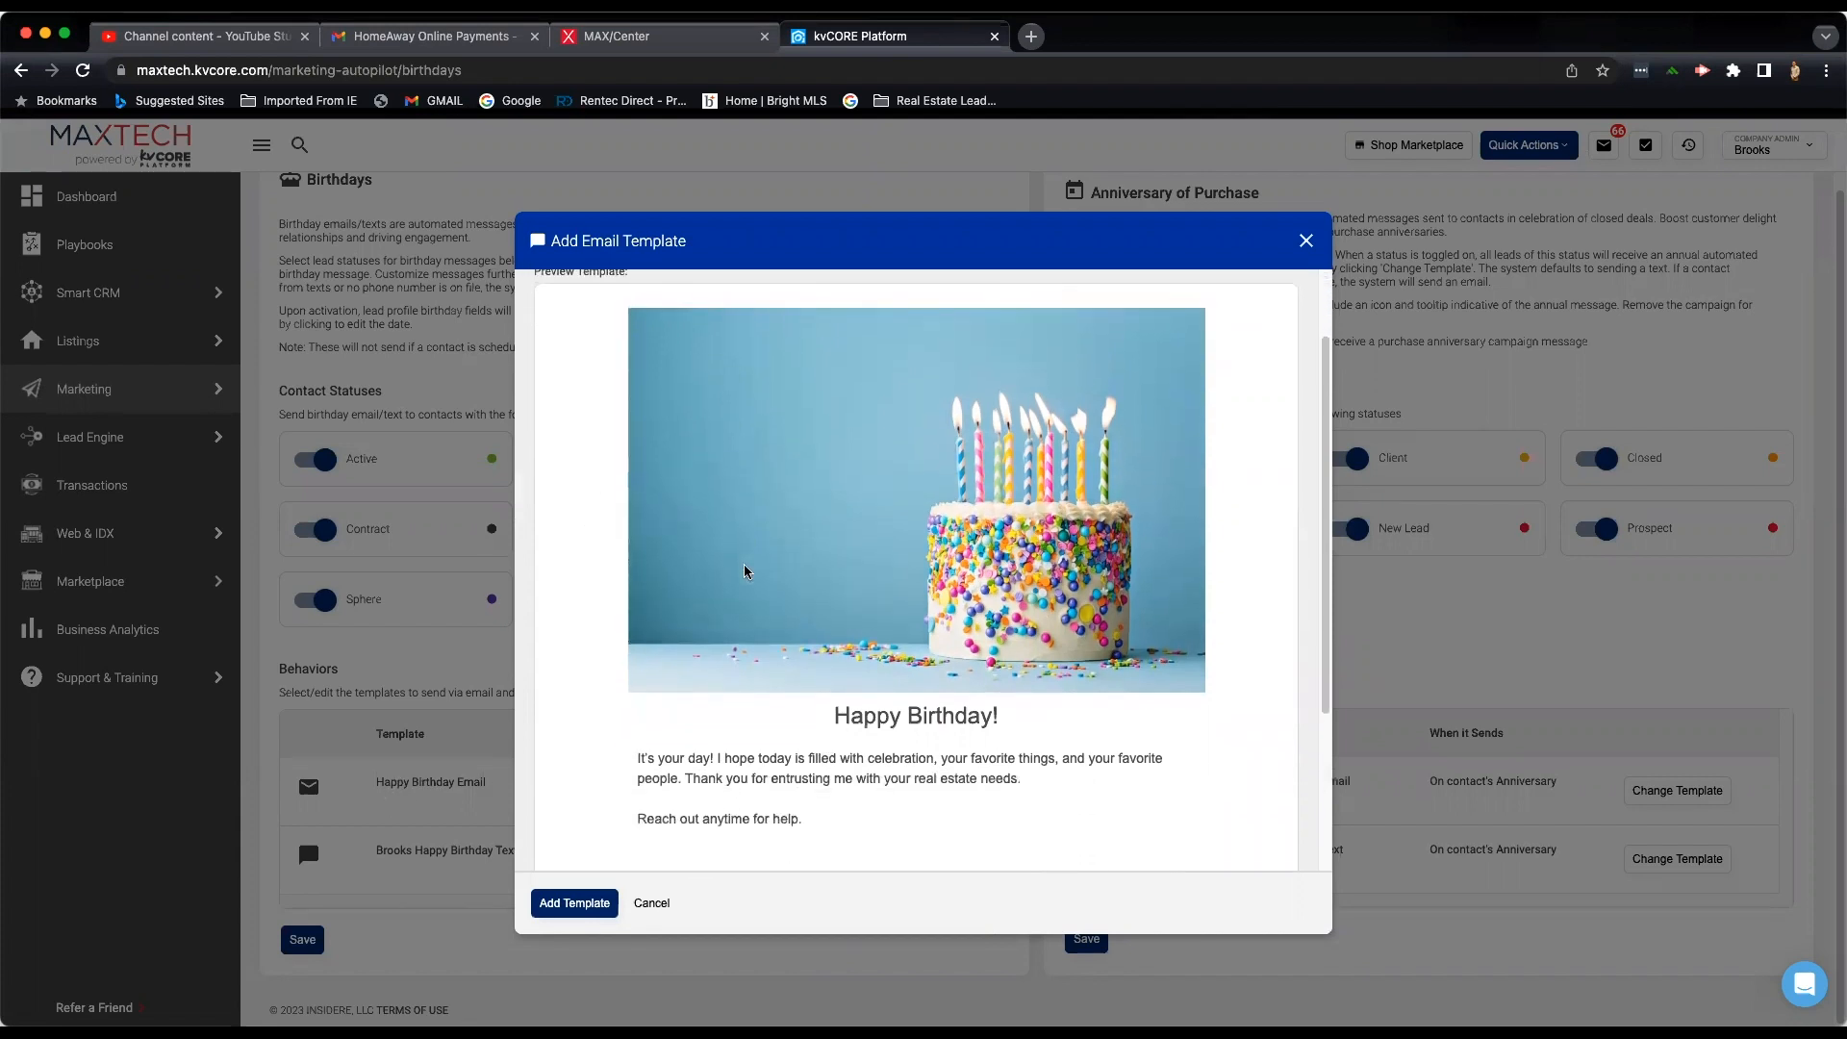
scroll(746, 572, "down", 4)
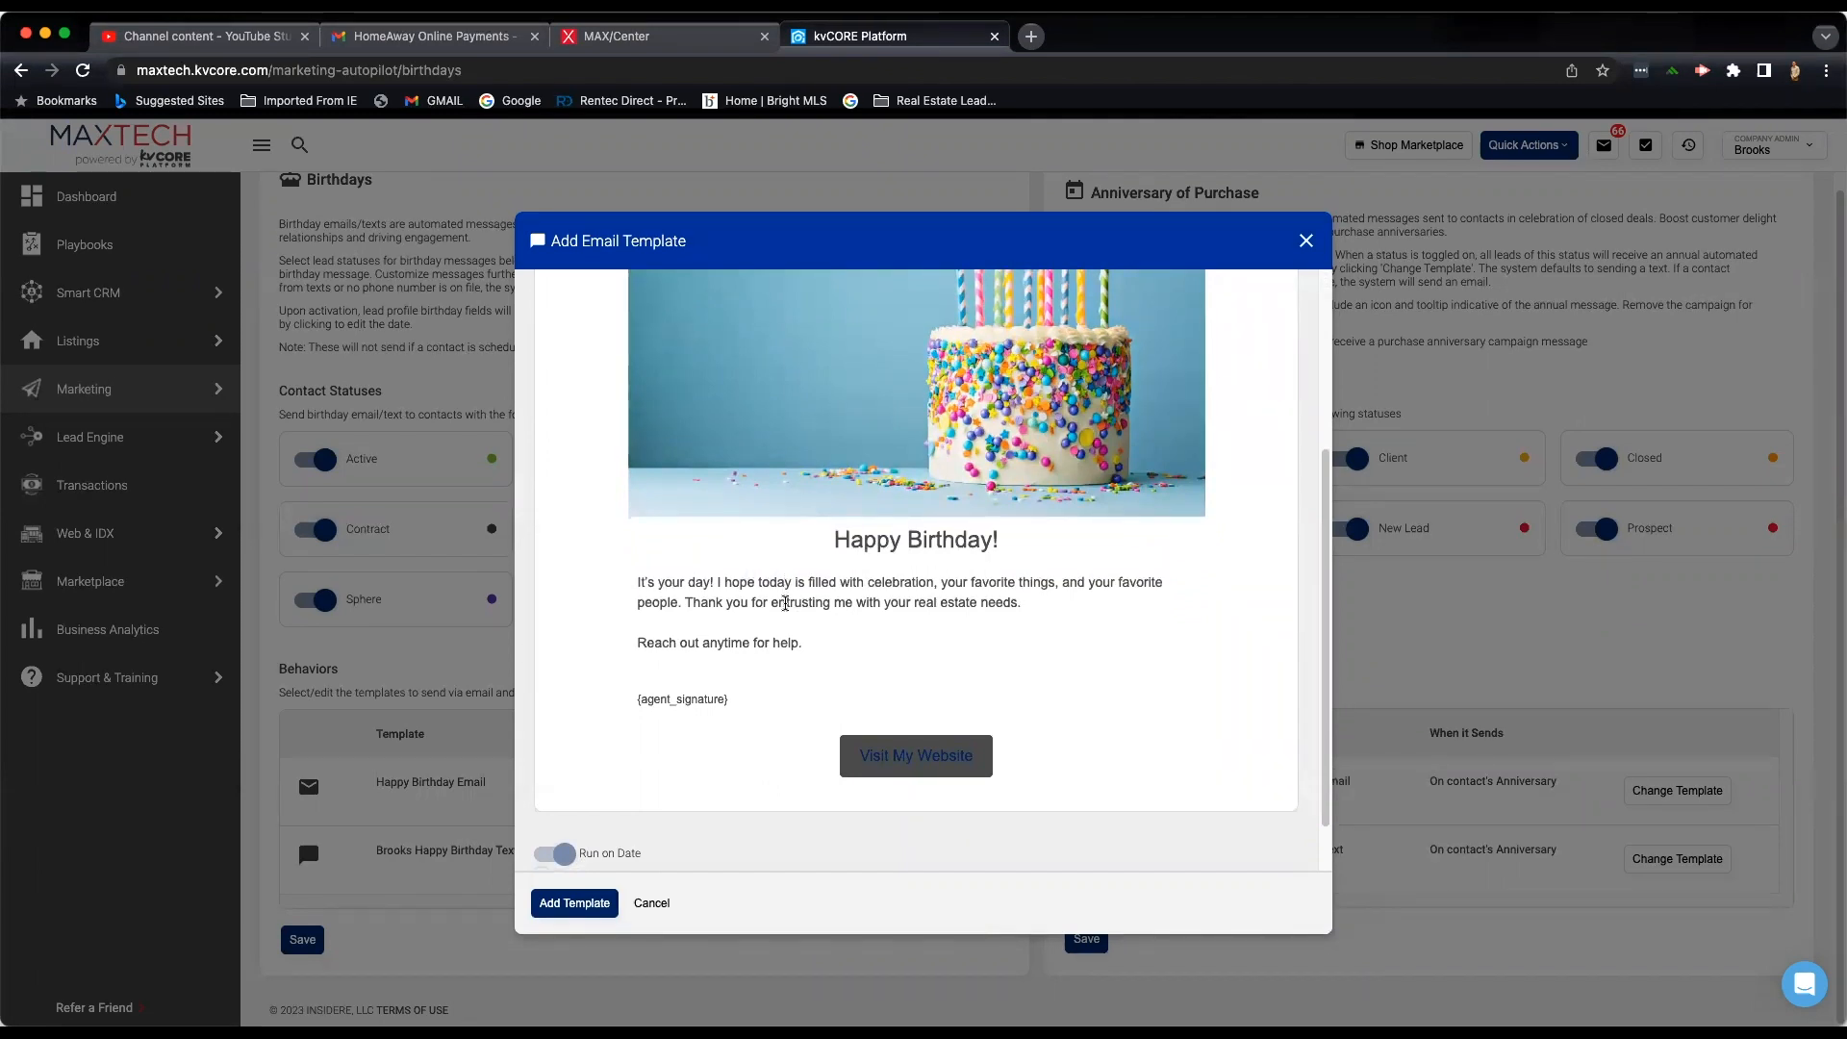
scroll(785, 603, "up", 6)
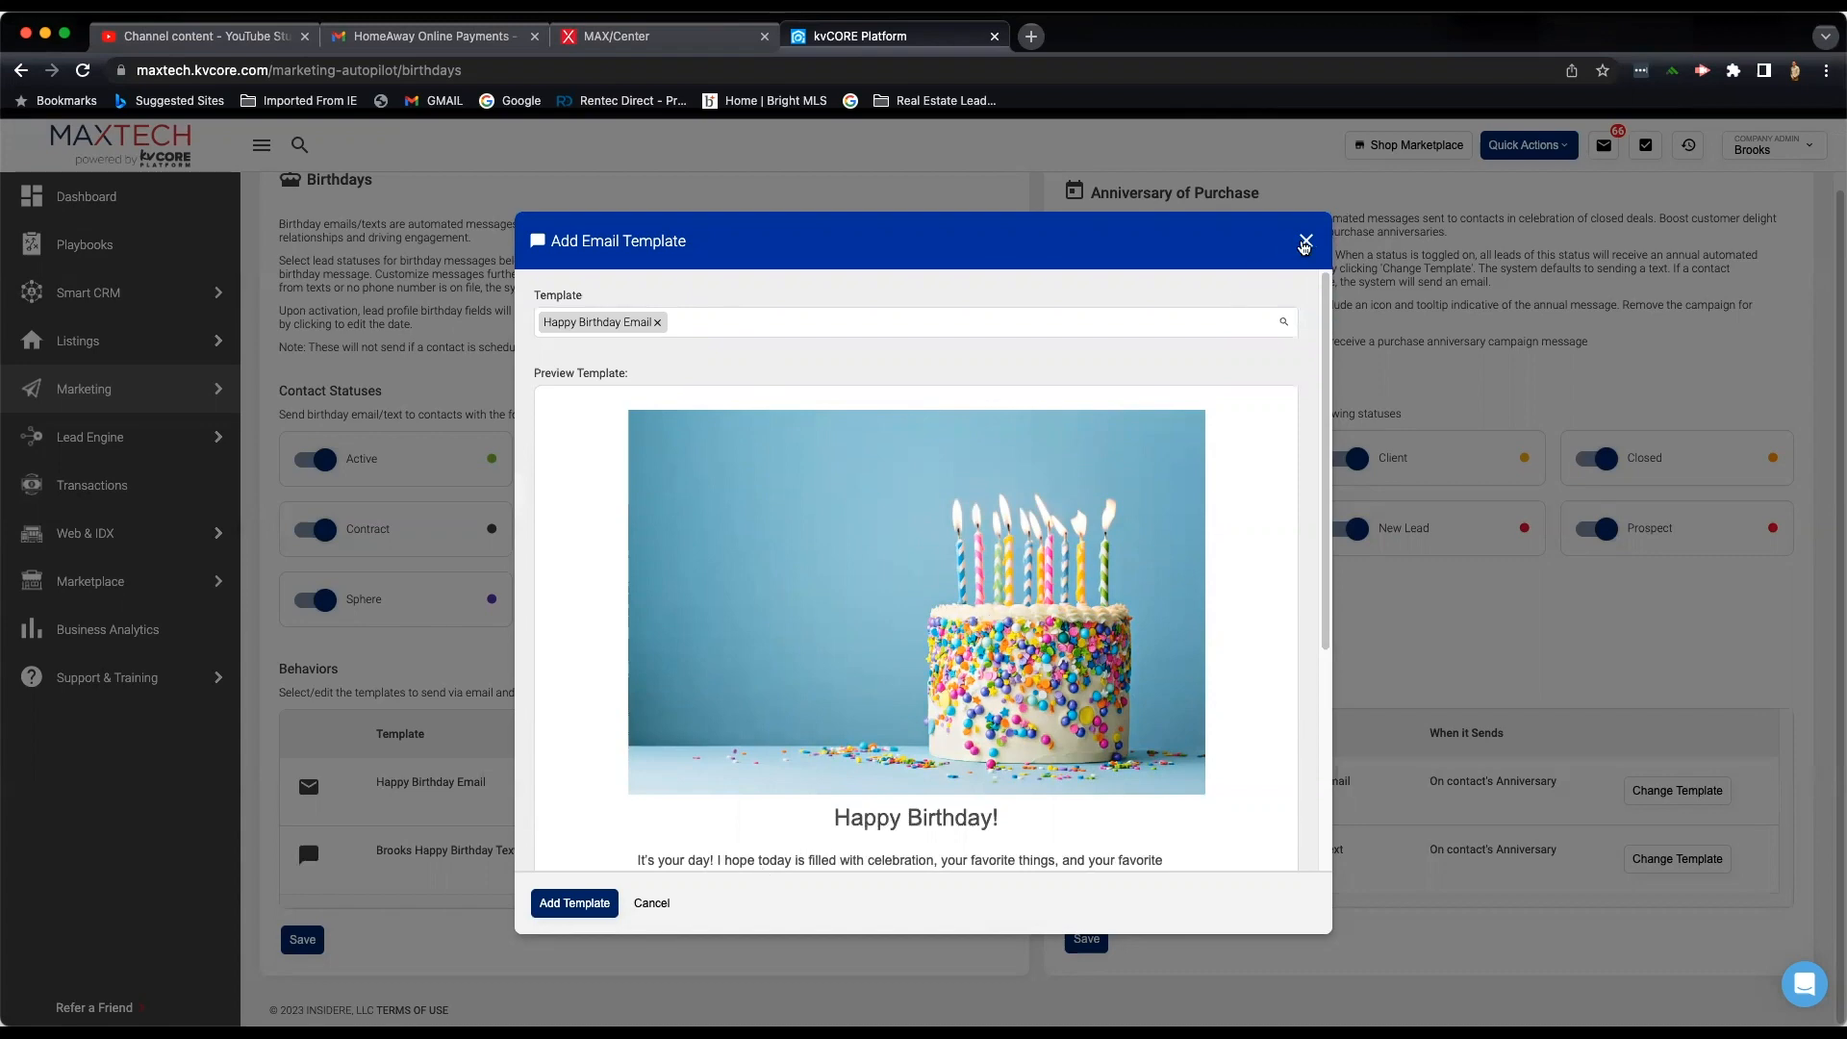
left_click(1306, 241)
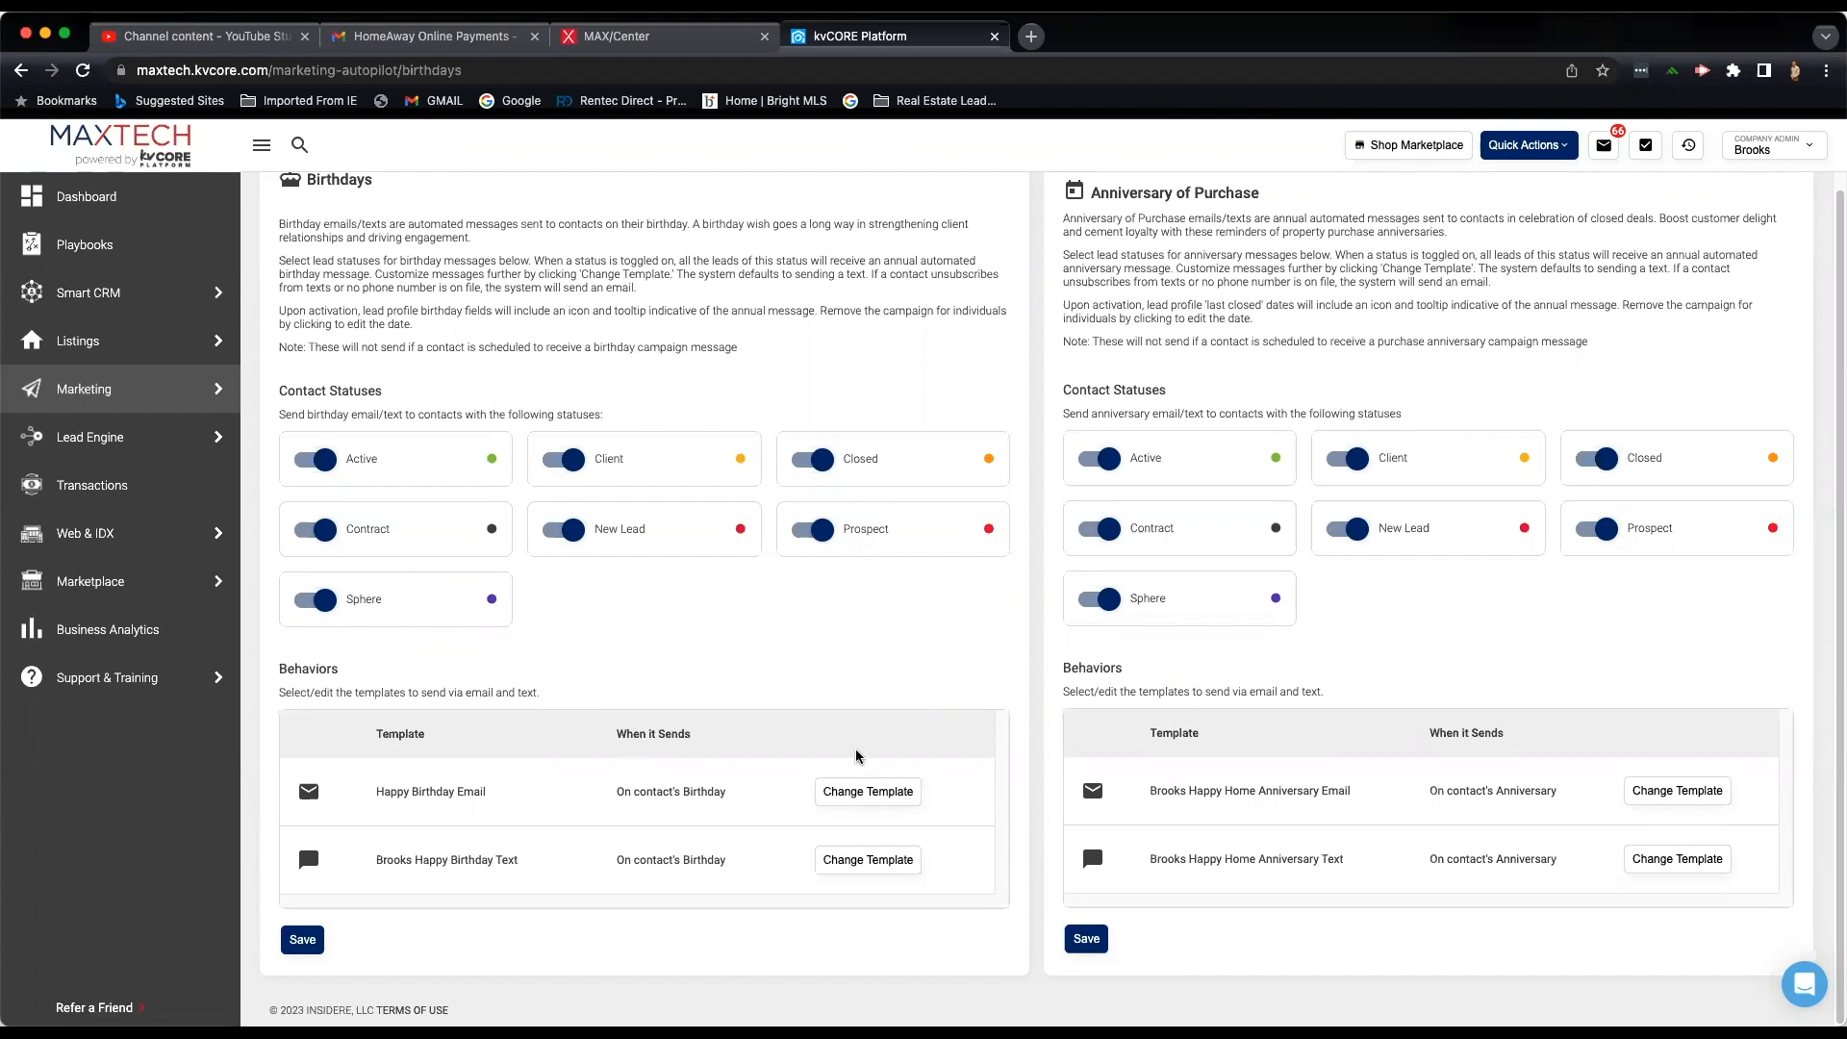
Search the Smart Campaigns email templates for 'birthday', listing both Happy Birthday Email templates.
mouse_move(219, 396)
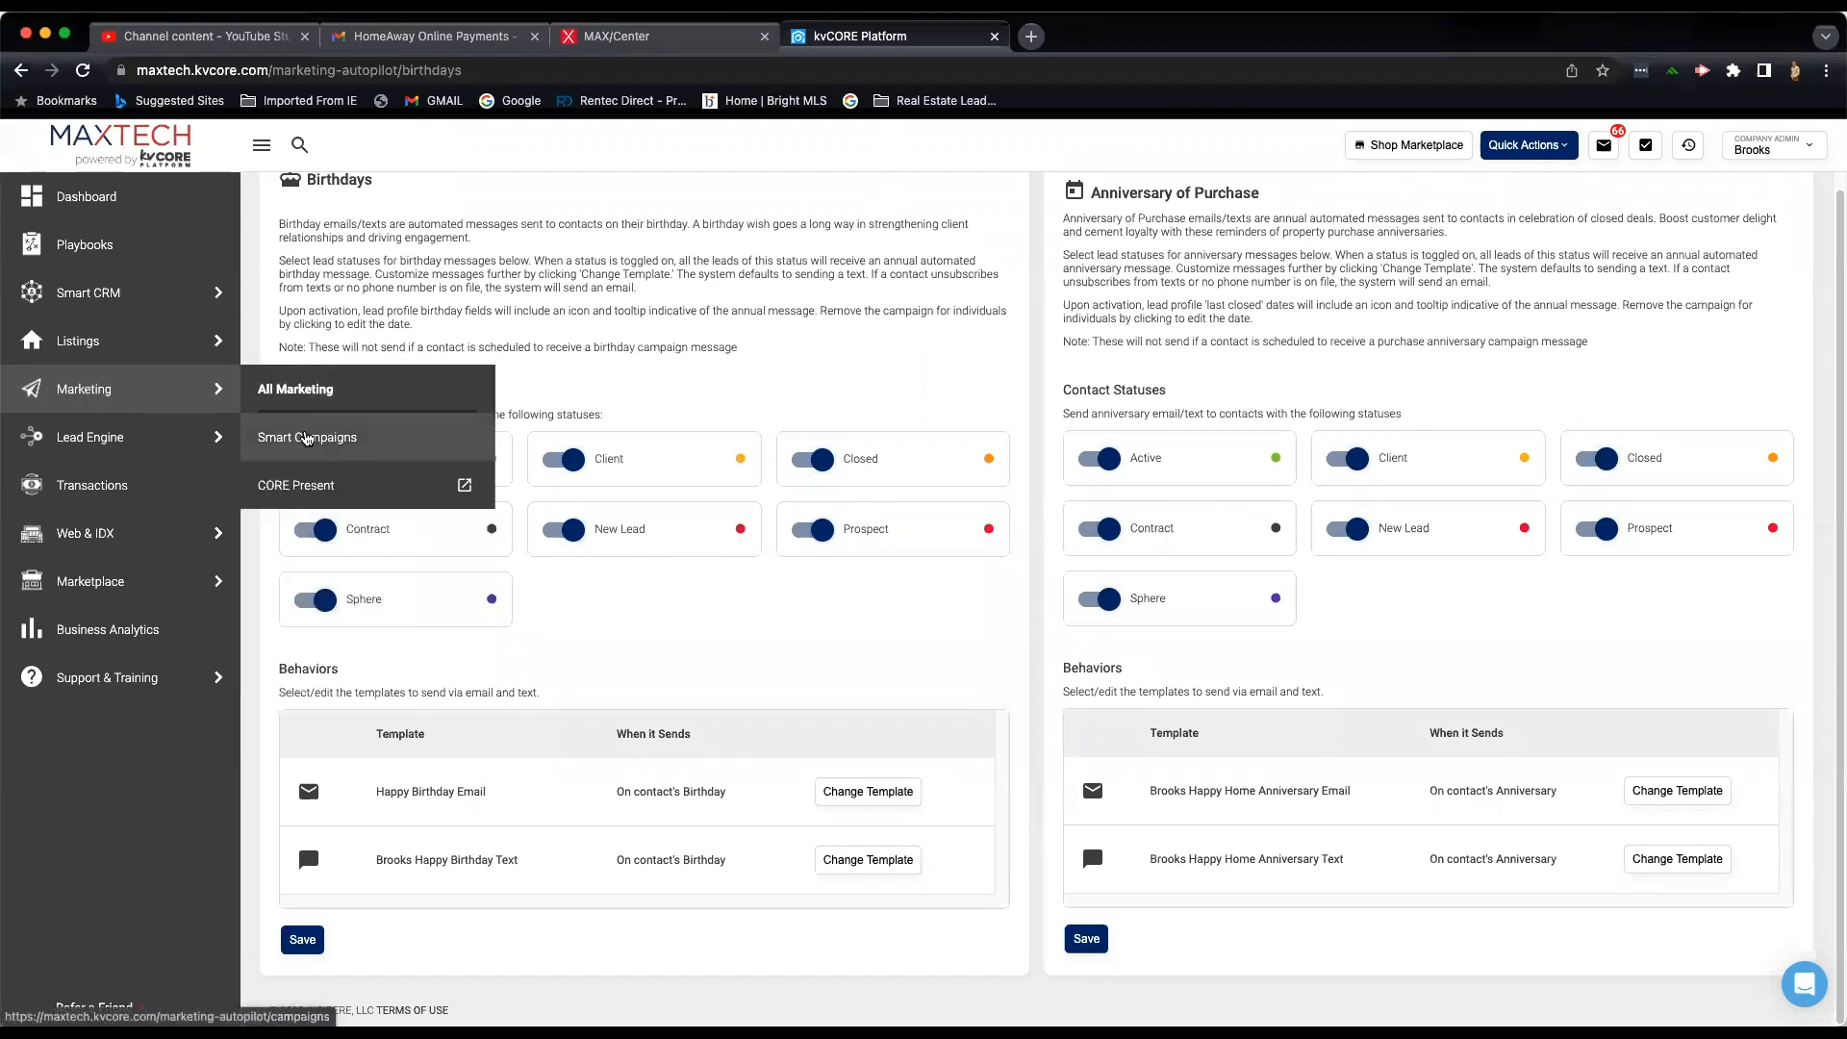
left_click(306, 439)
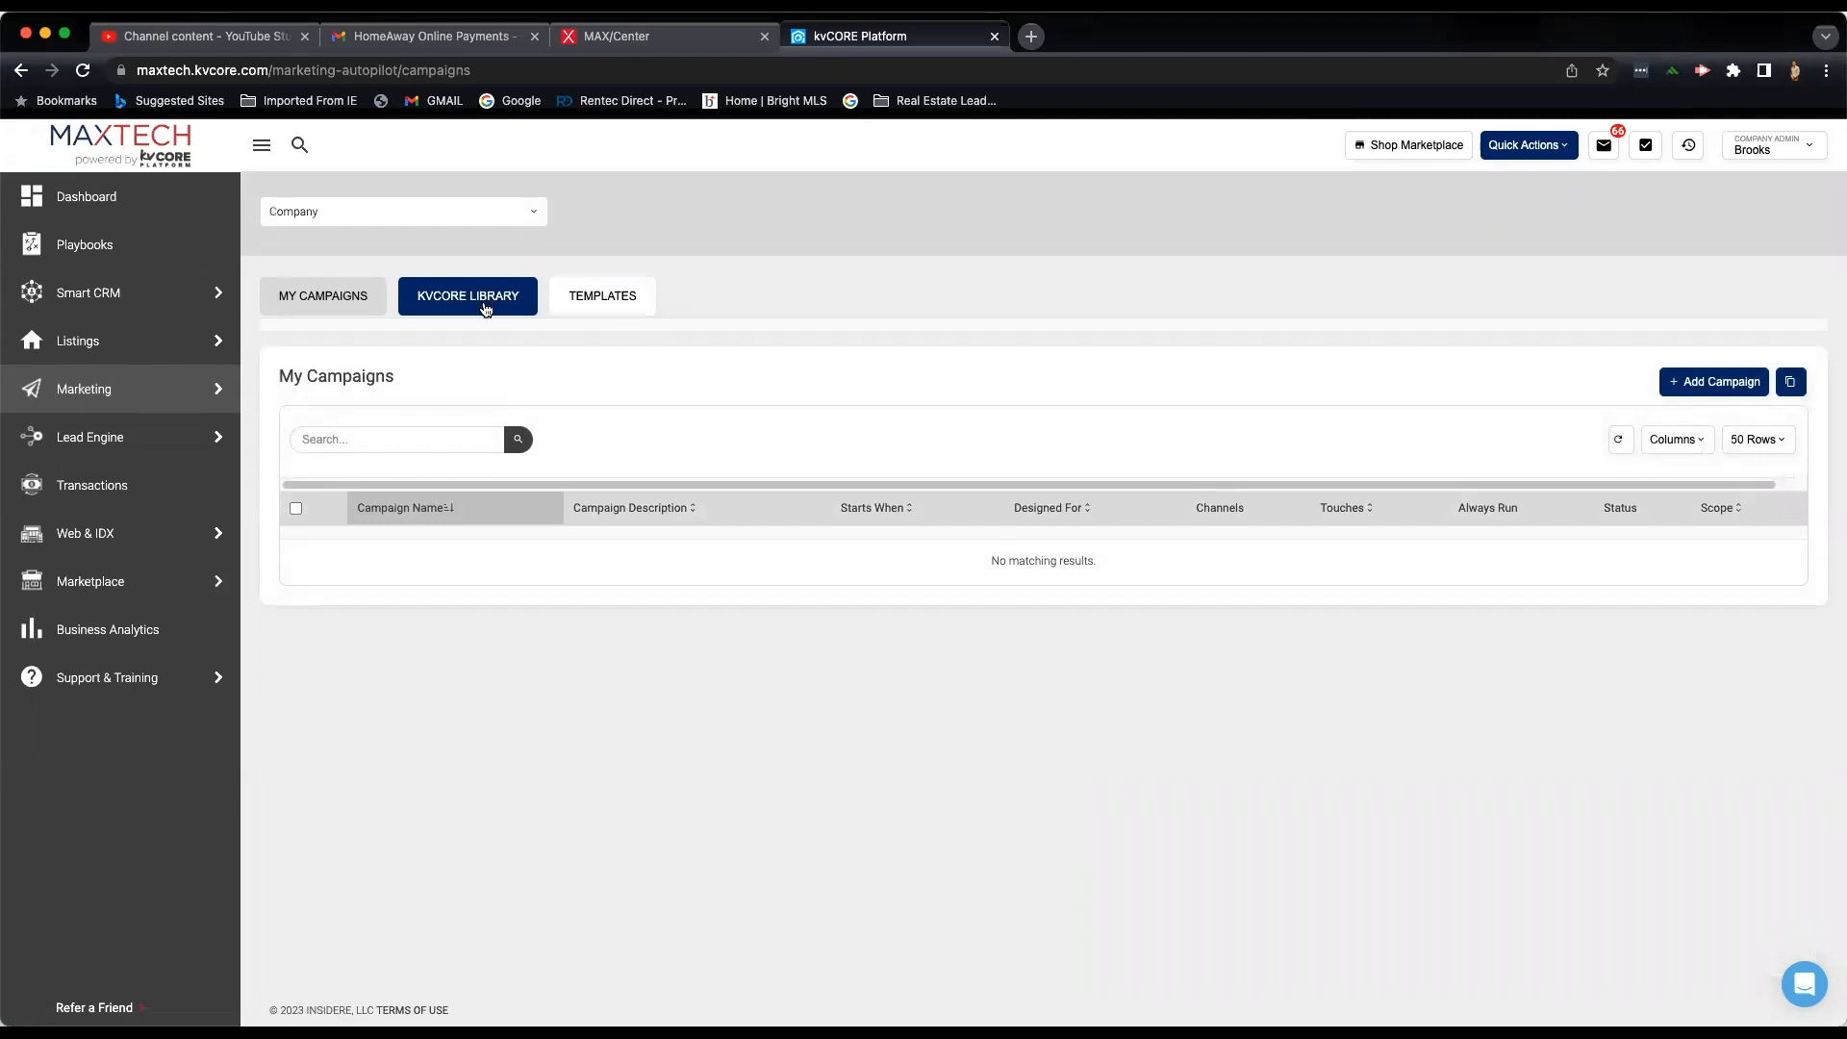
left_click(570, 304)
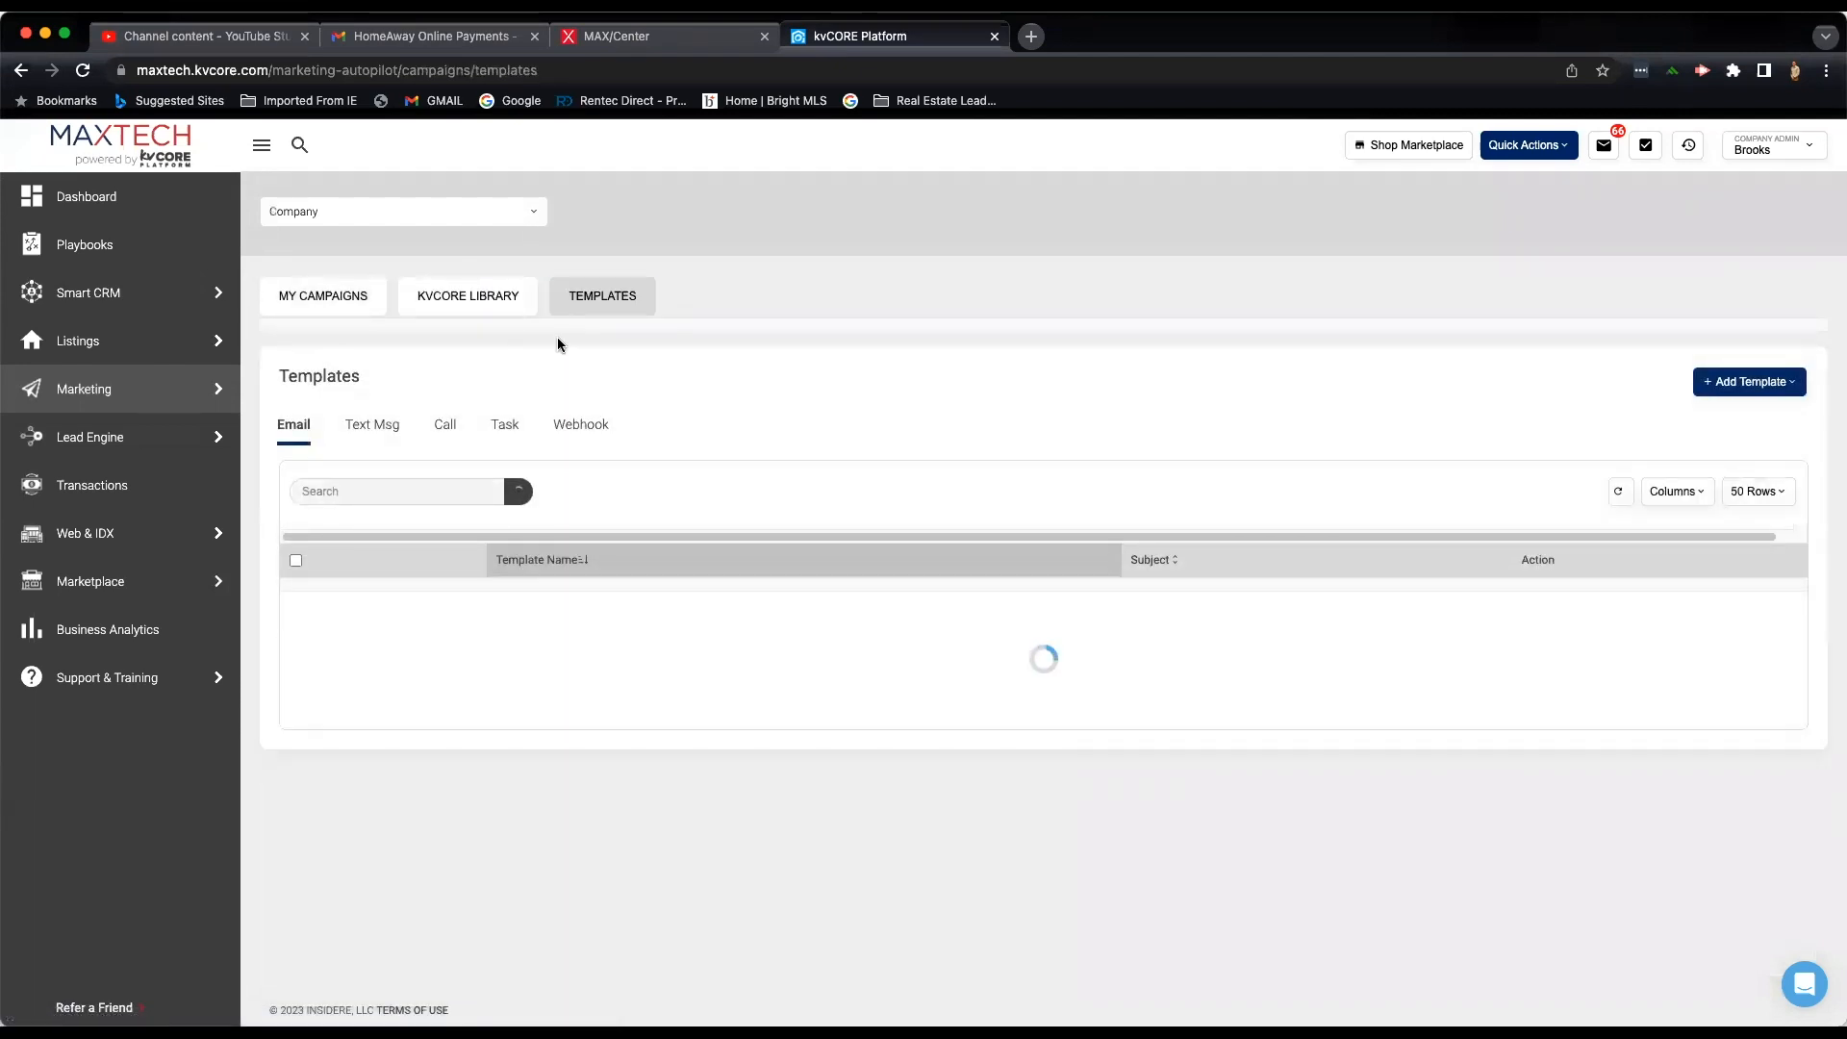
left_click(408, 490)
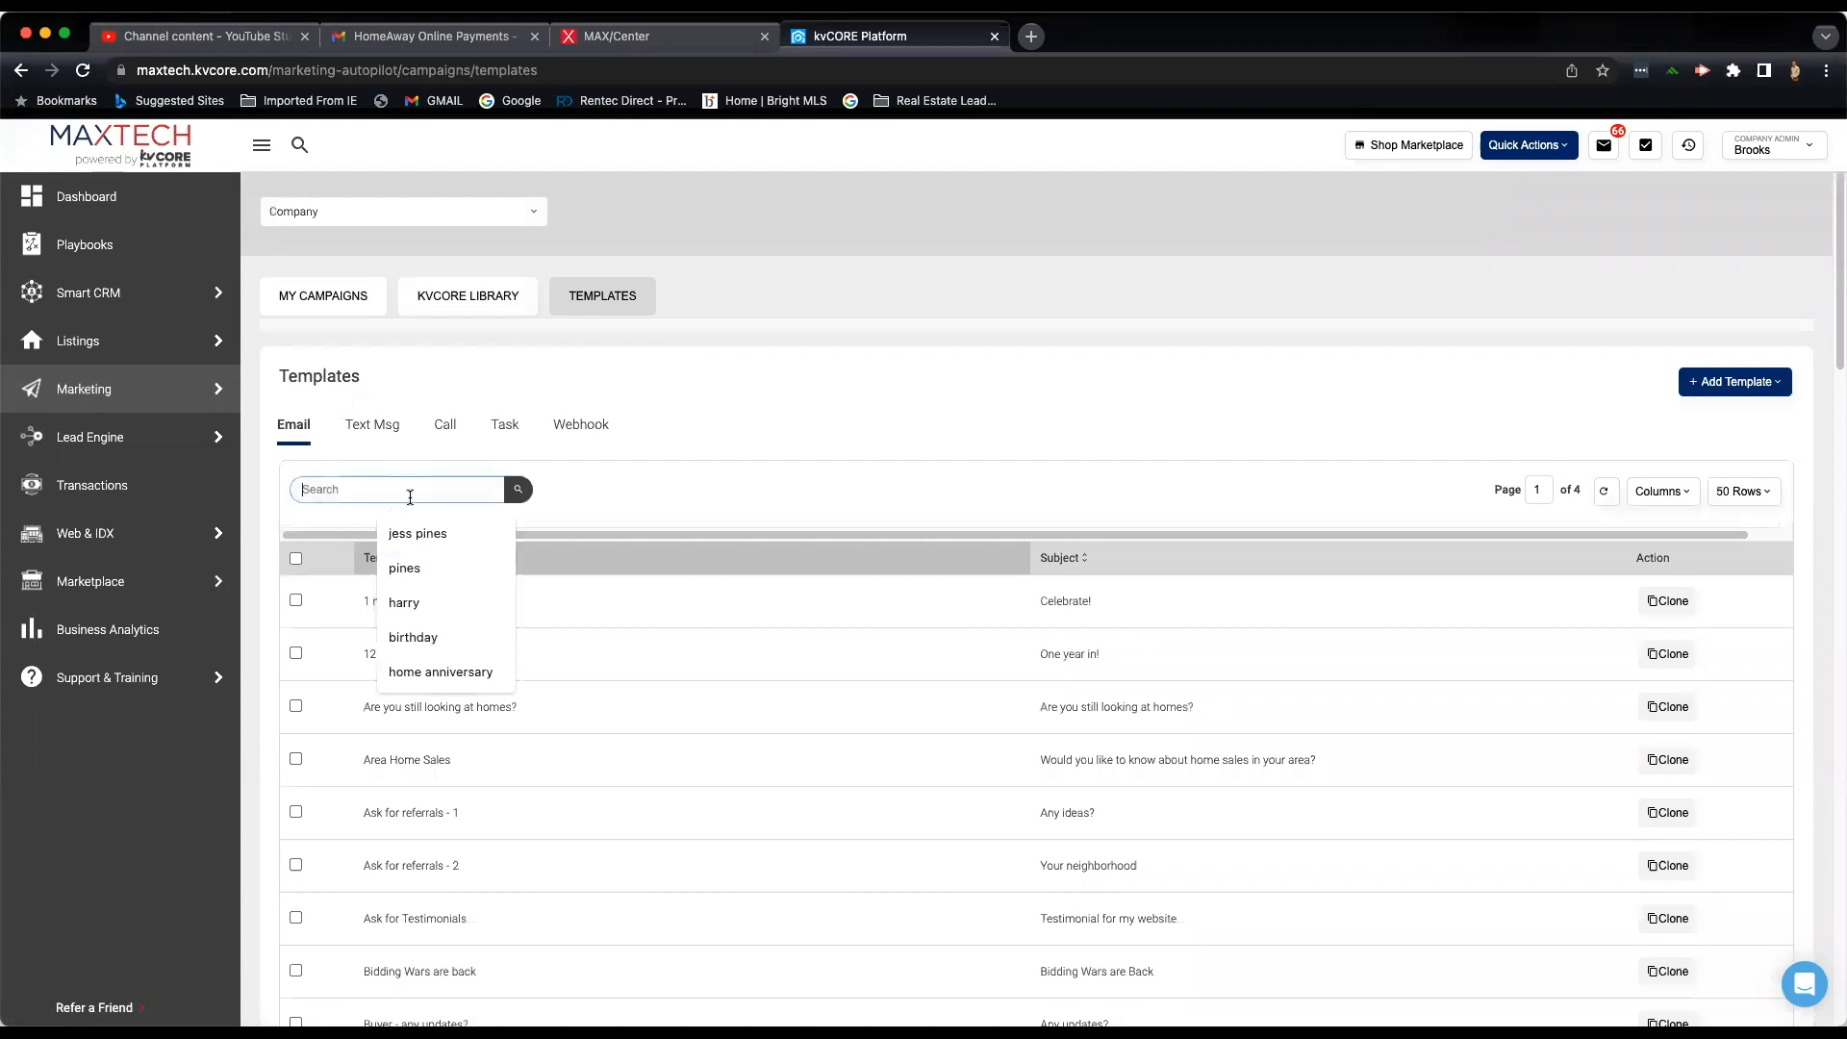
type("birthday")
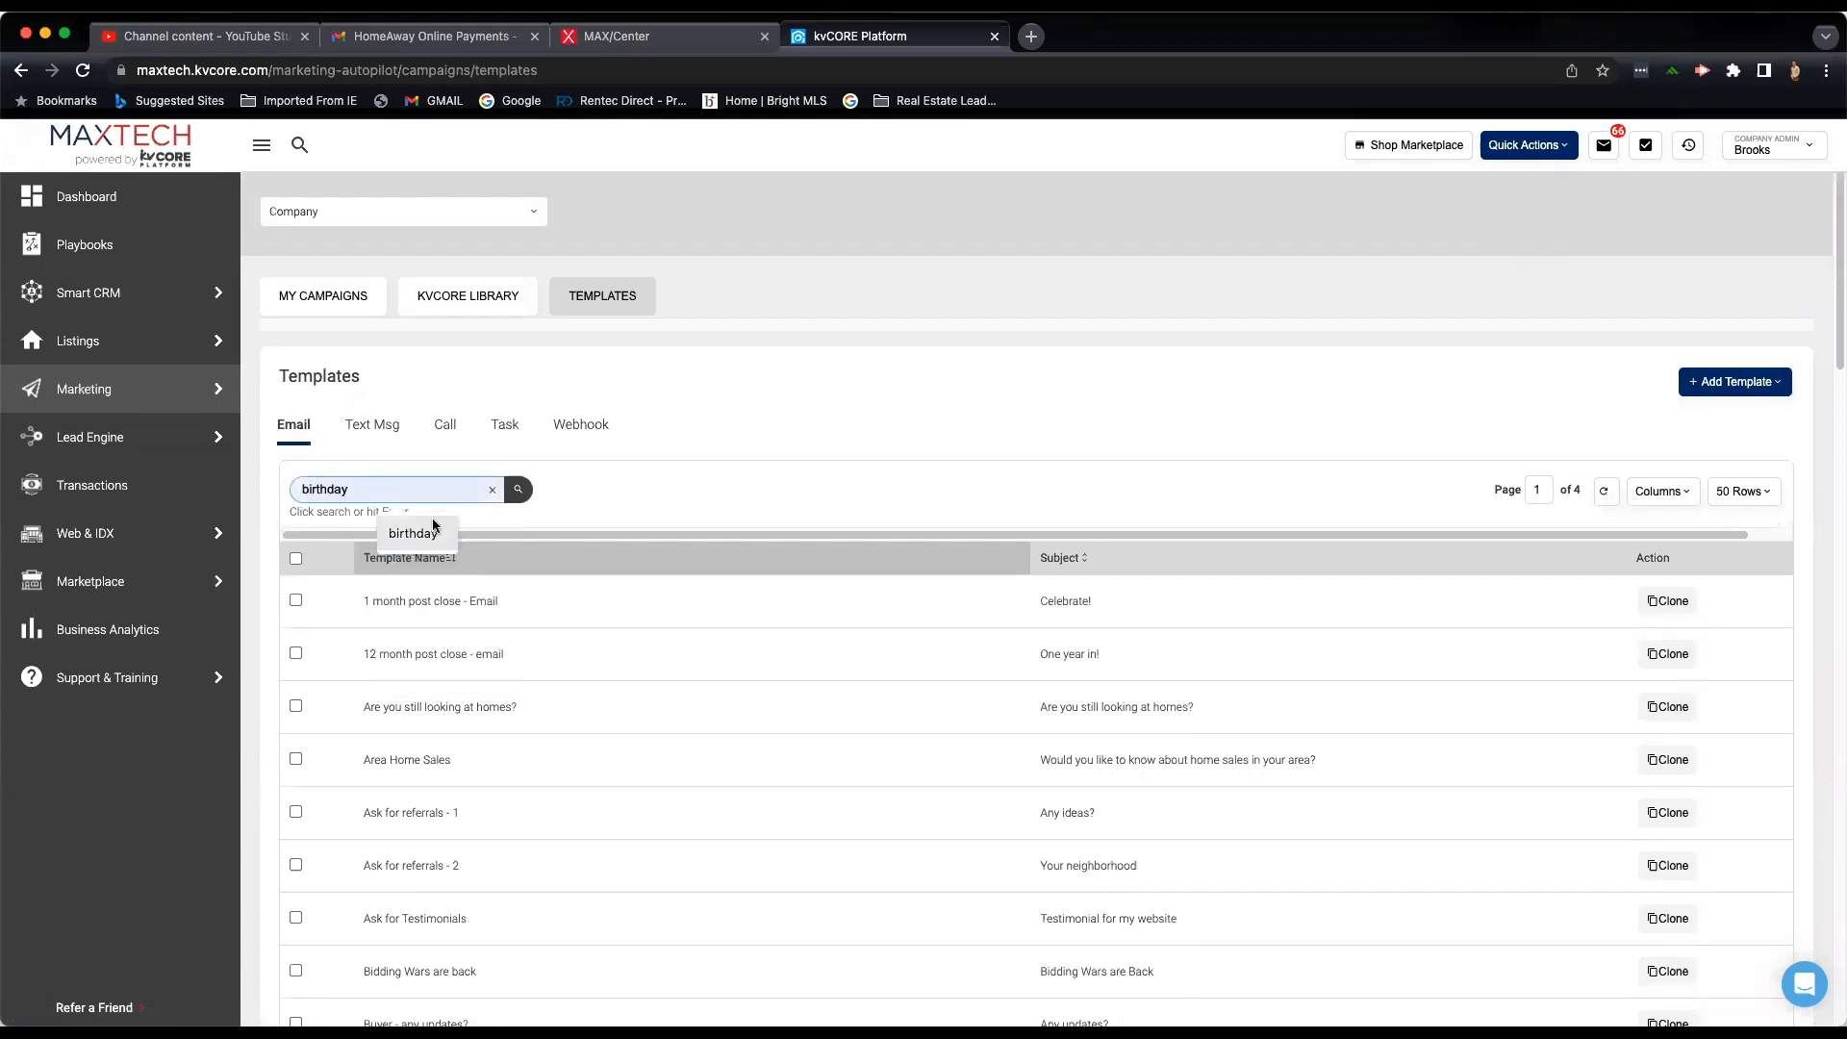
left_click(433, 531)
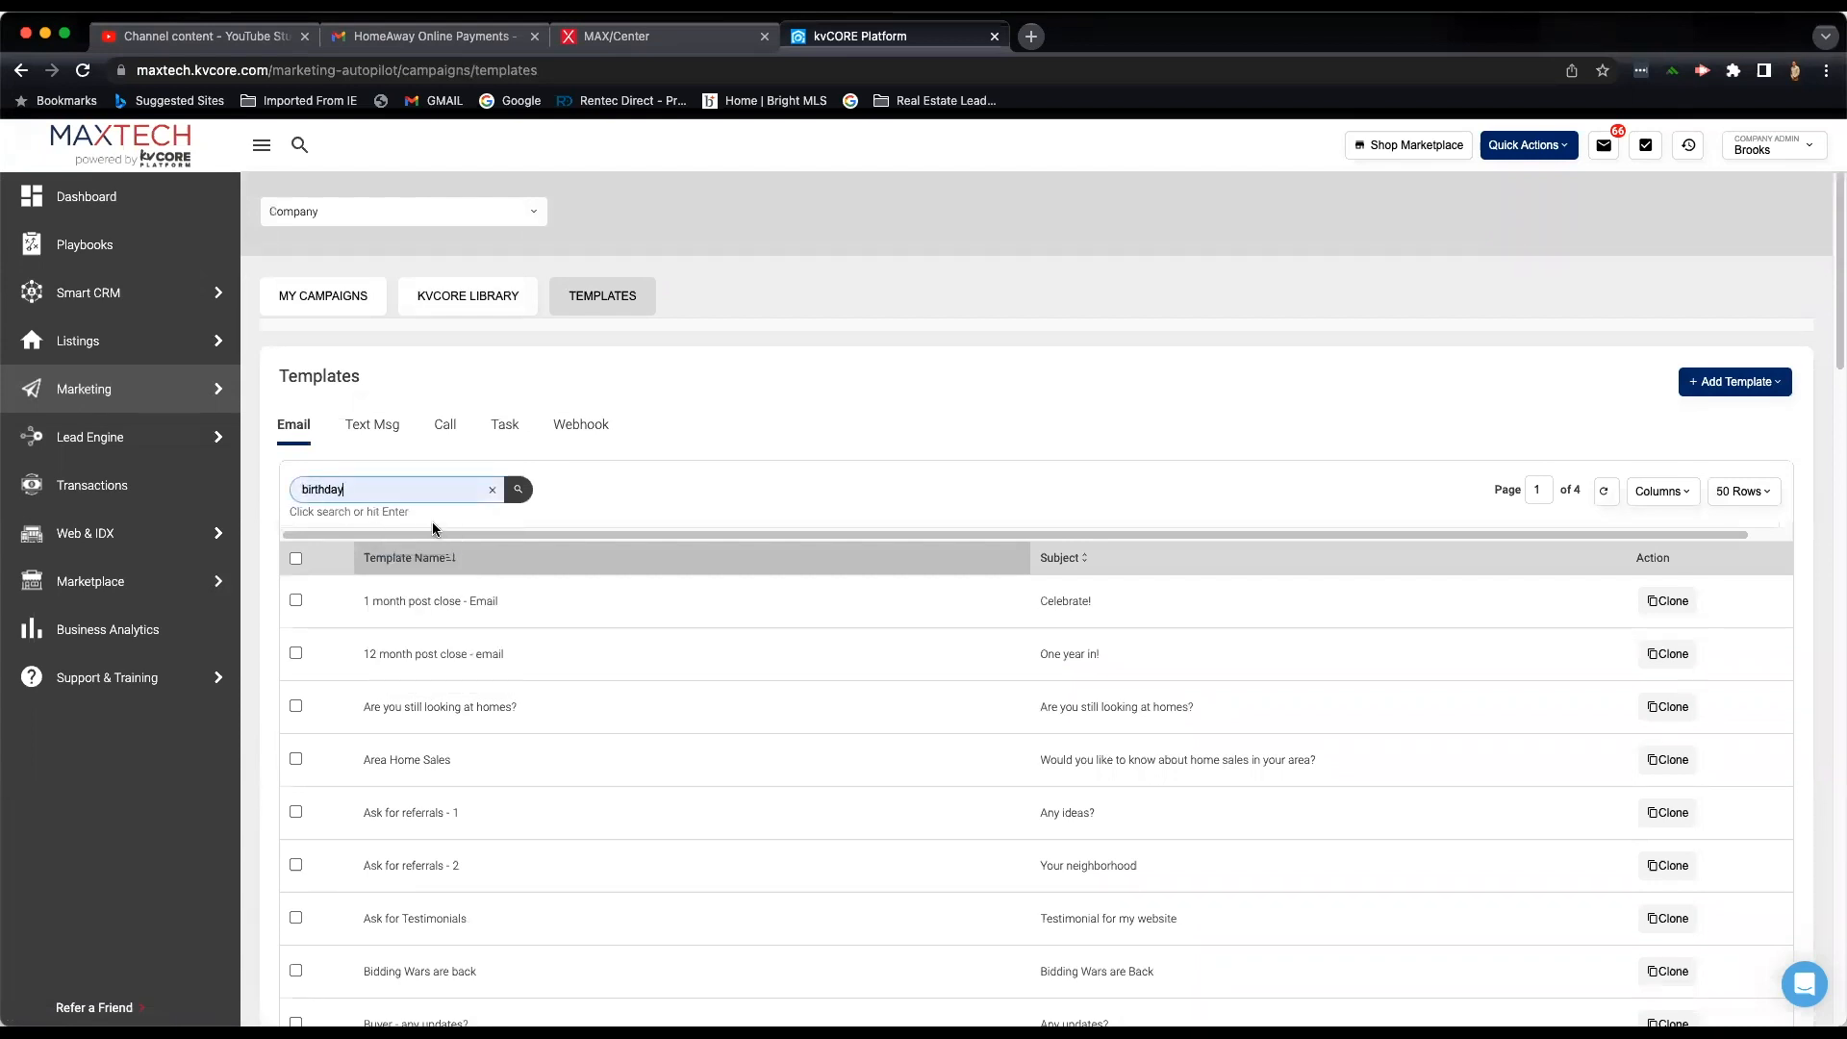
left_click(518, 492)
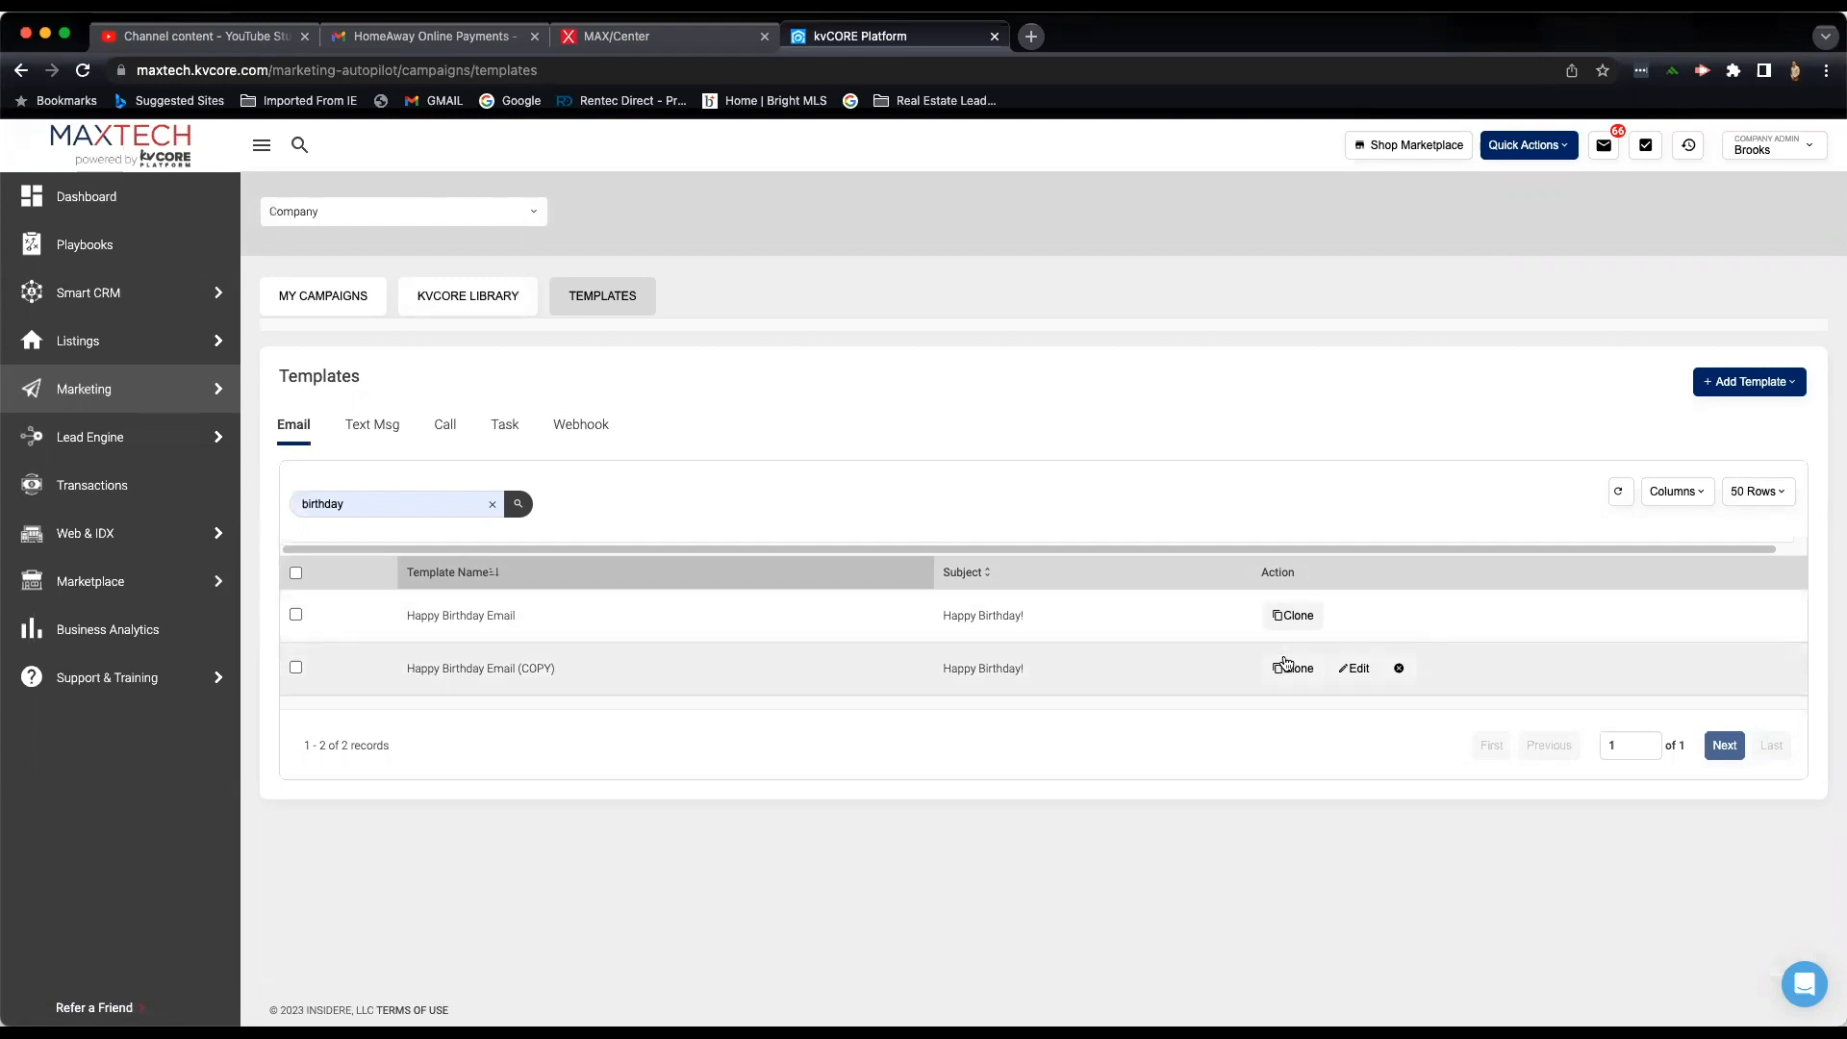
Review the Happy Birthday Email (COPY) cake email in the editor, then close it, discarding changes.
left_click(1351, 671)
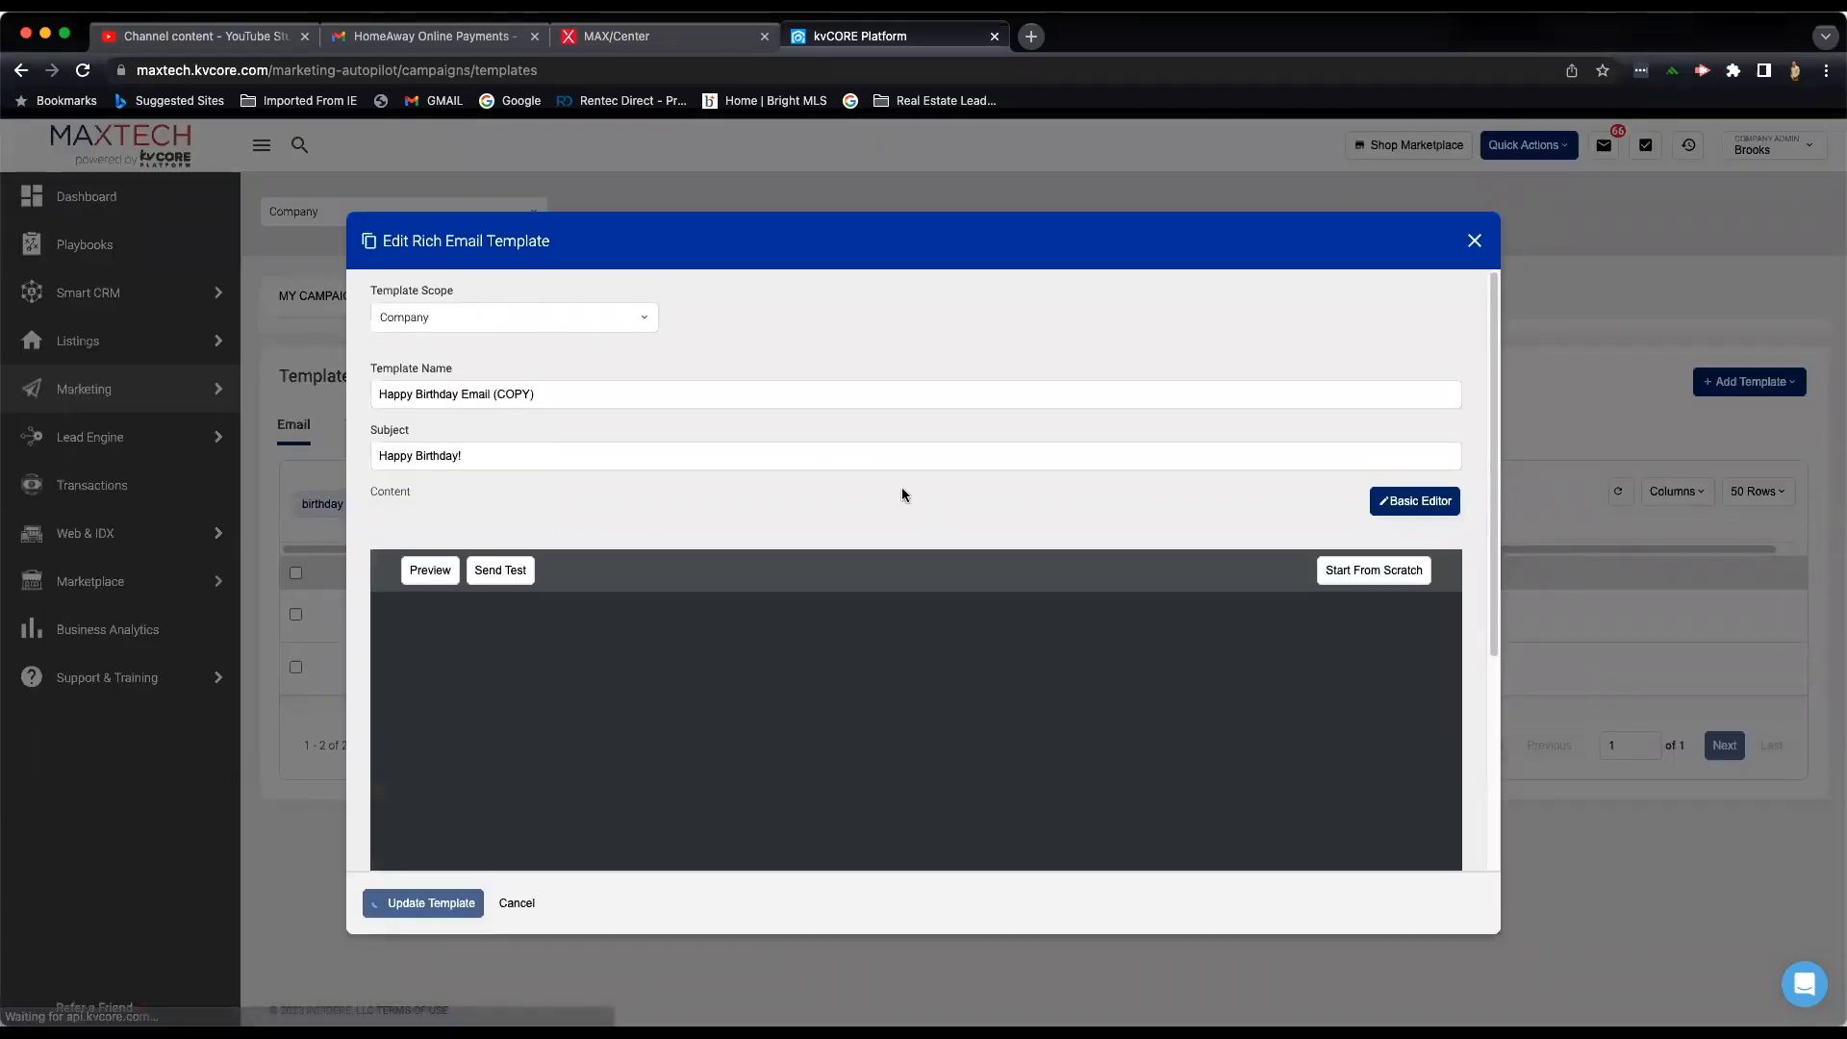
scroll(914, 501, "down", 1)
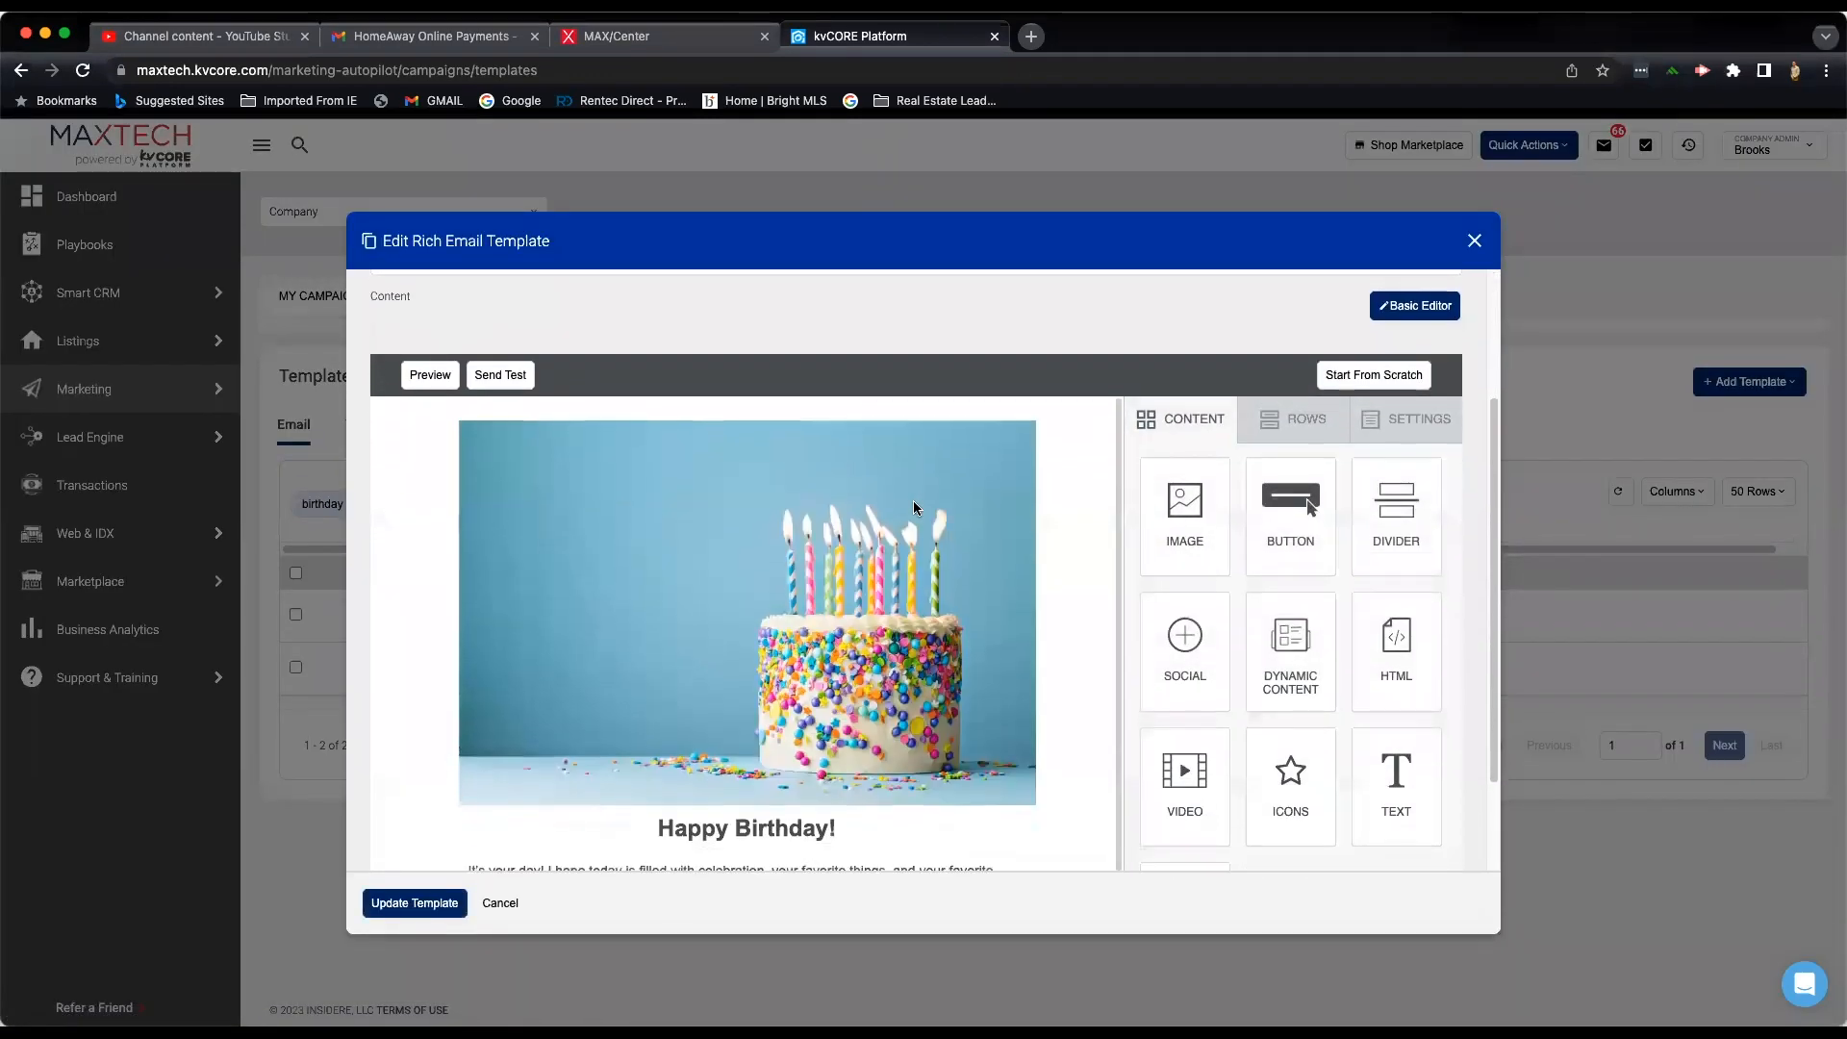
scroll(913, 507, "down", 3)
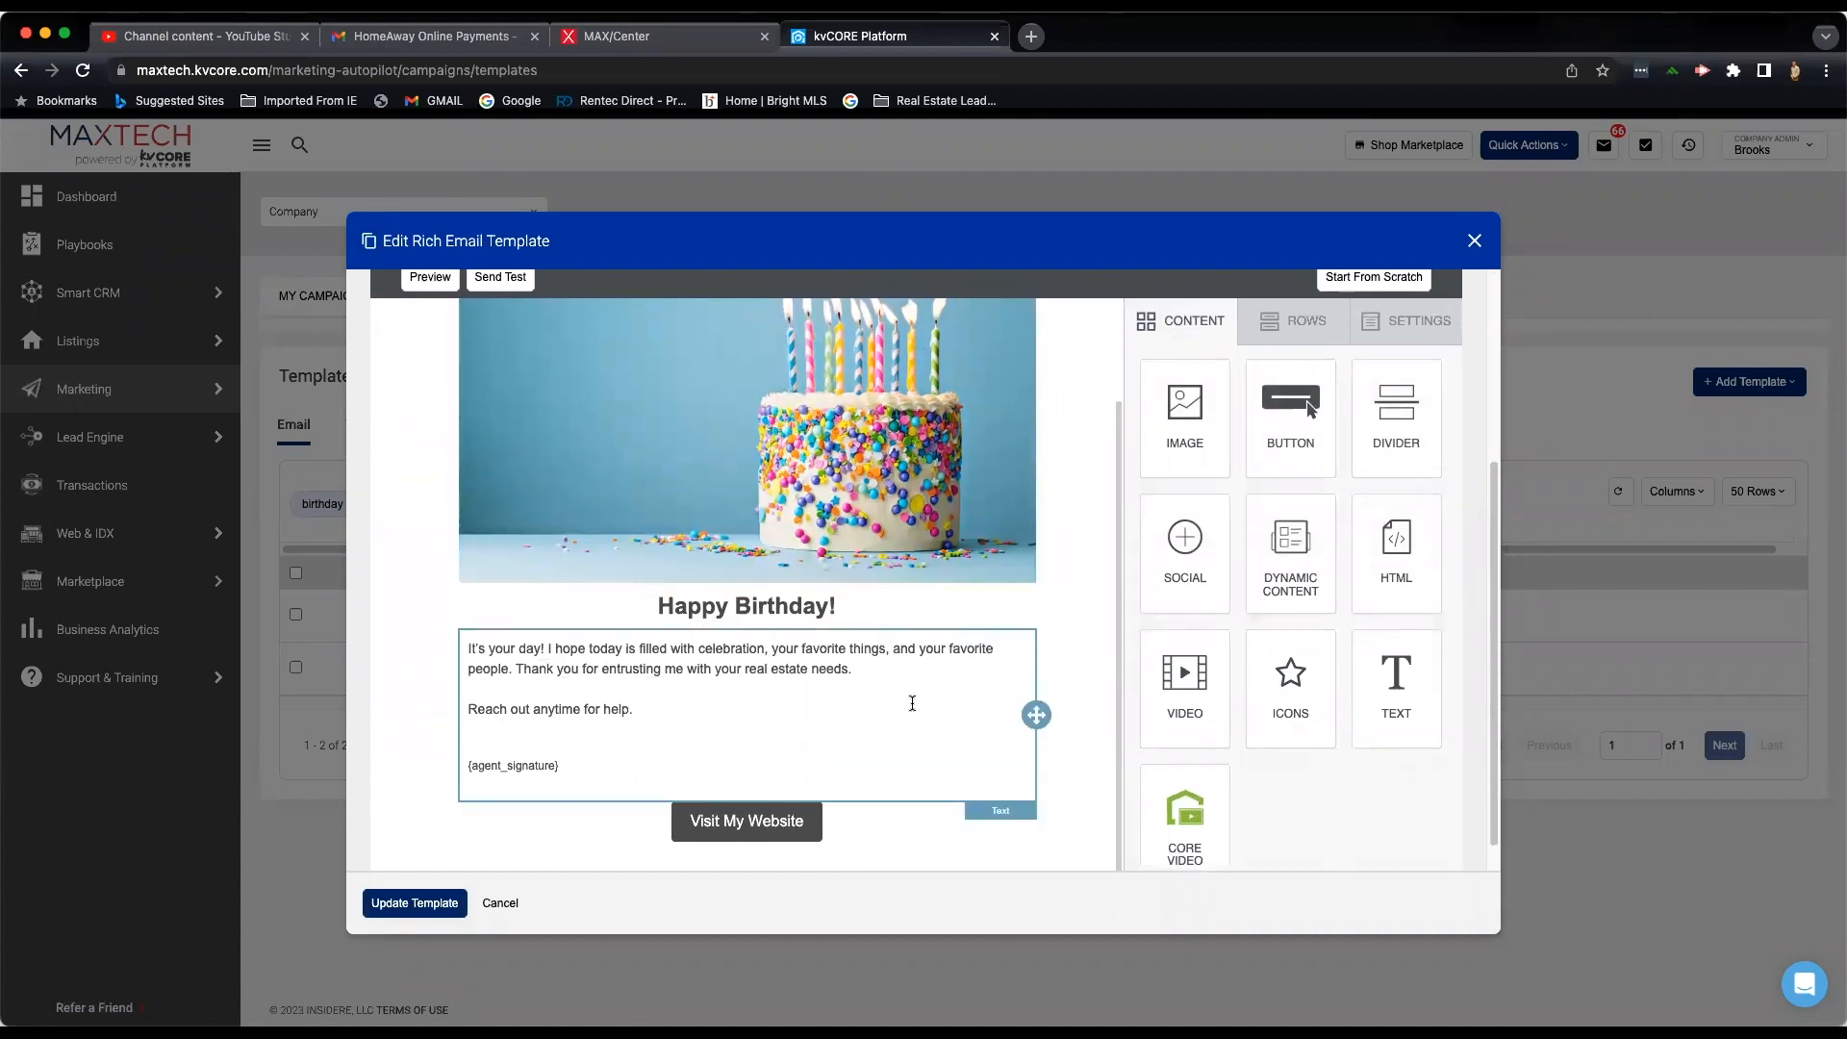
scroll(920, 566, "up", 1)
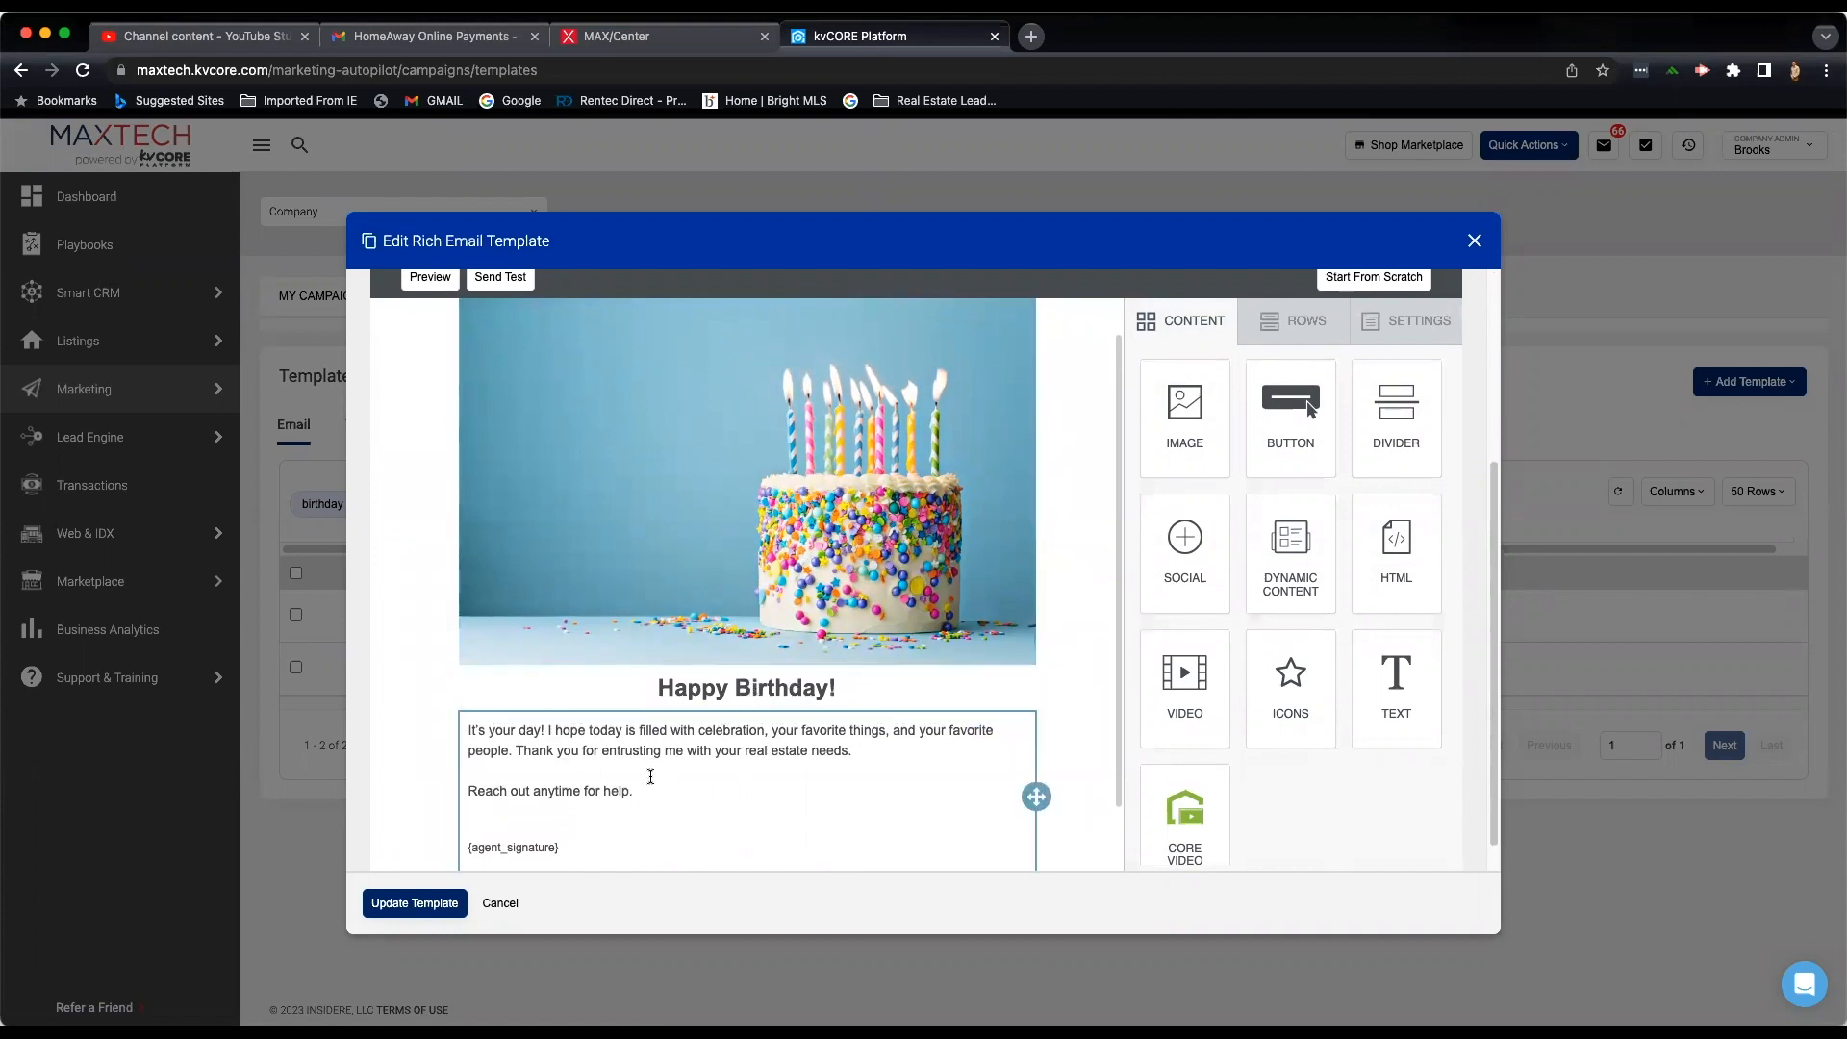
scroll(658, 753, "down", 1)
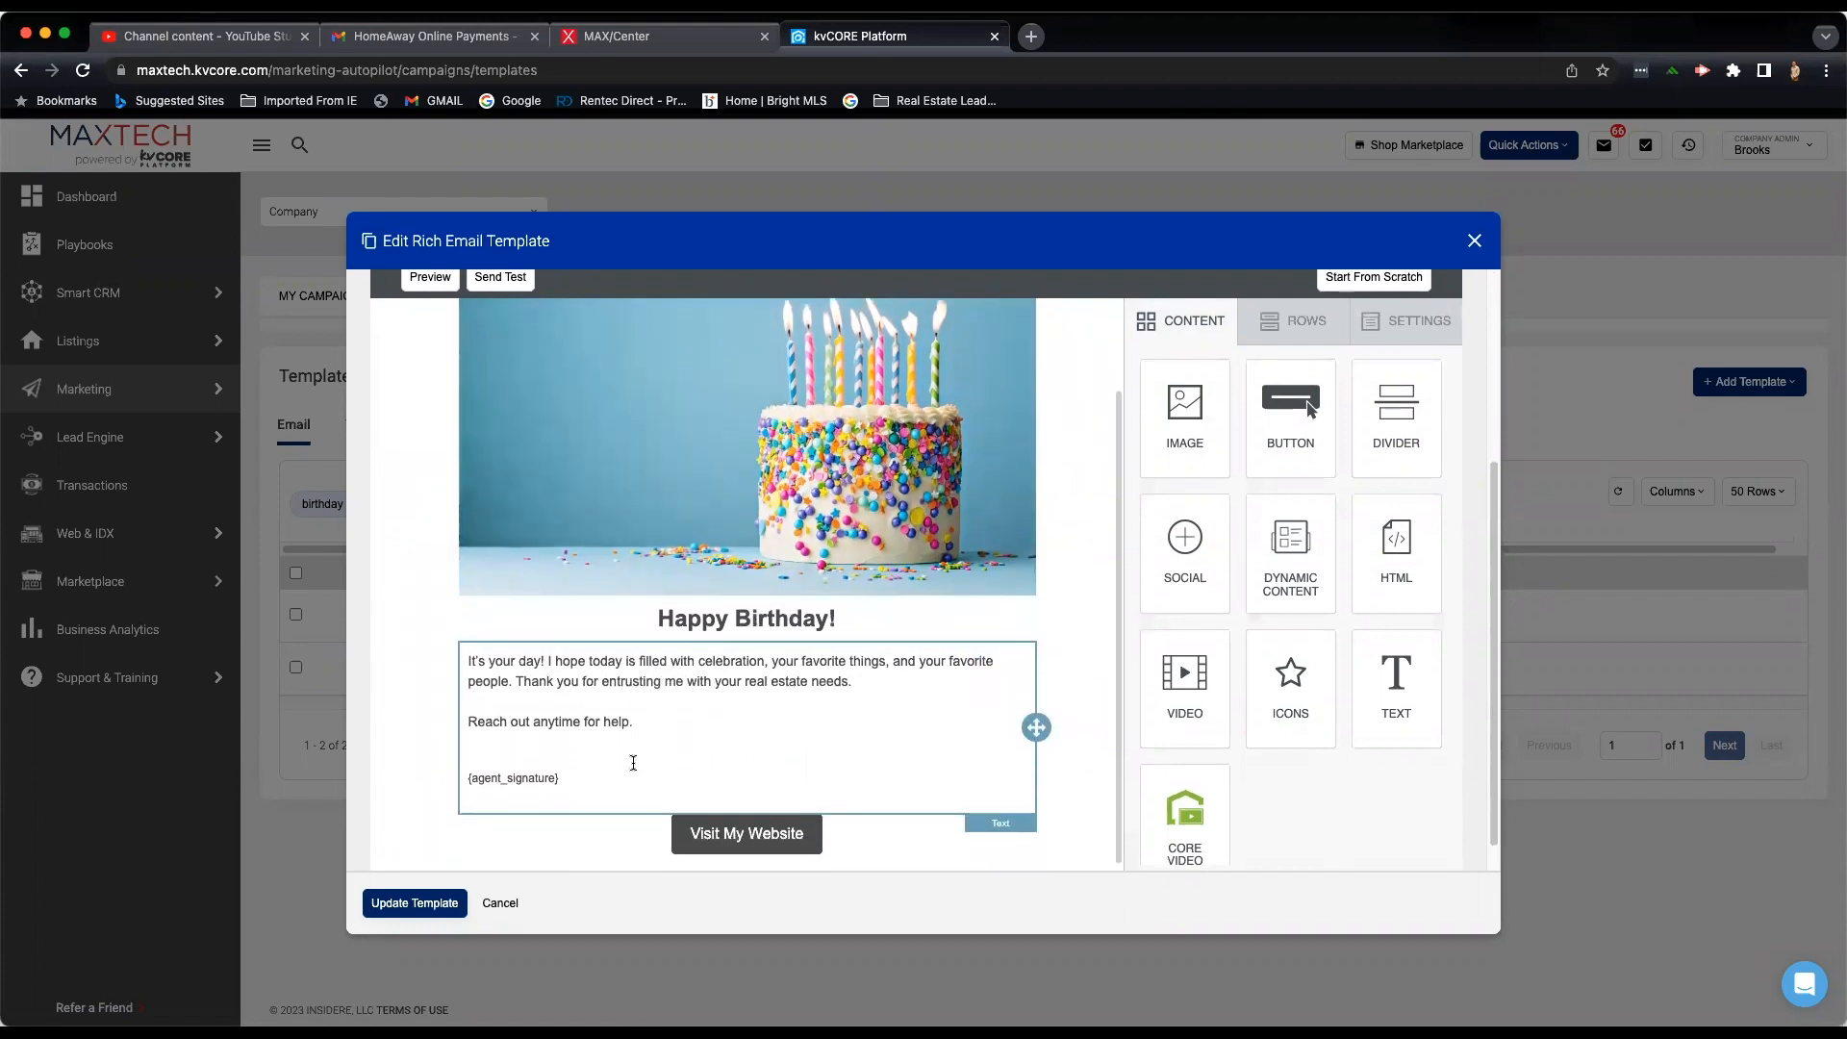
scroll(674, 790, "up", 1)
scroll(673, 790, "up", 1)
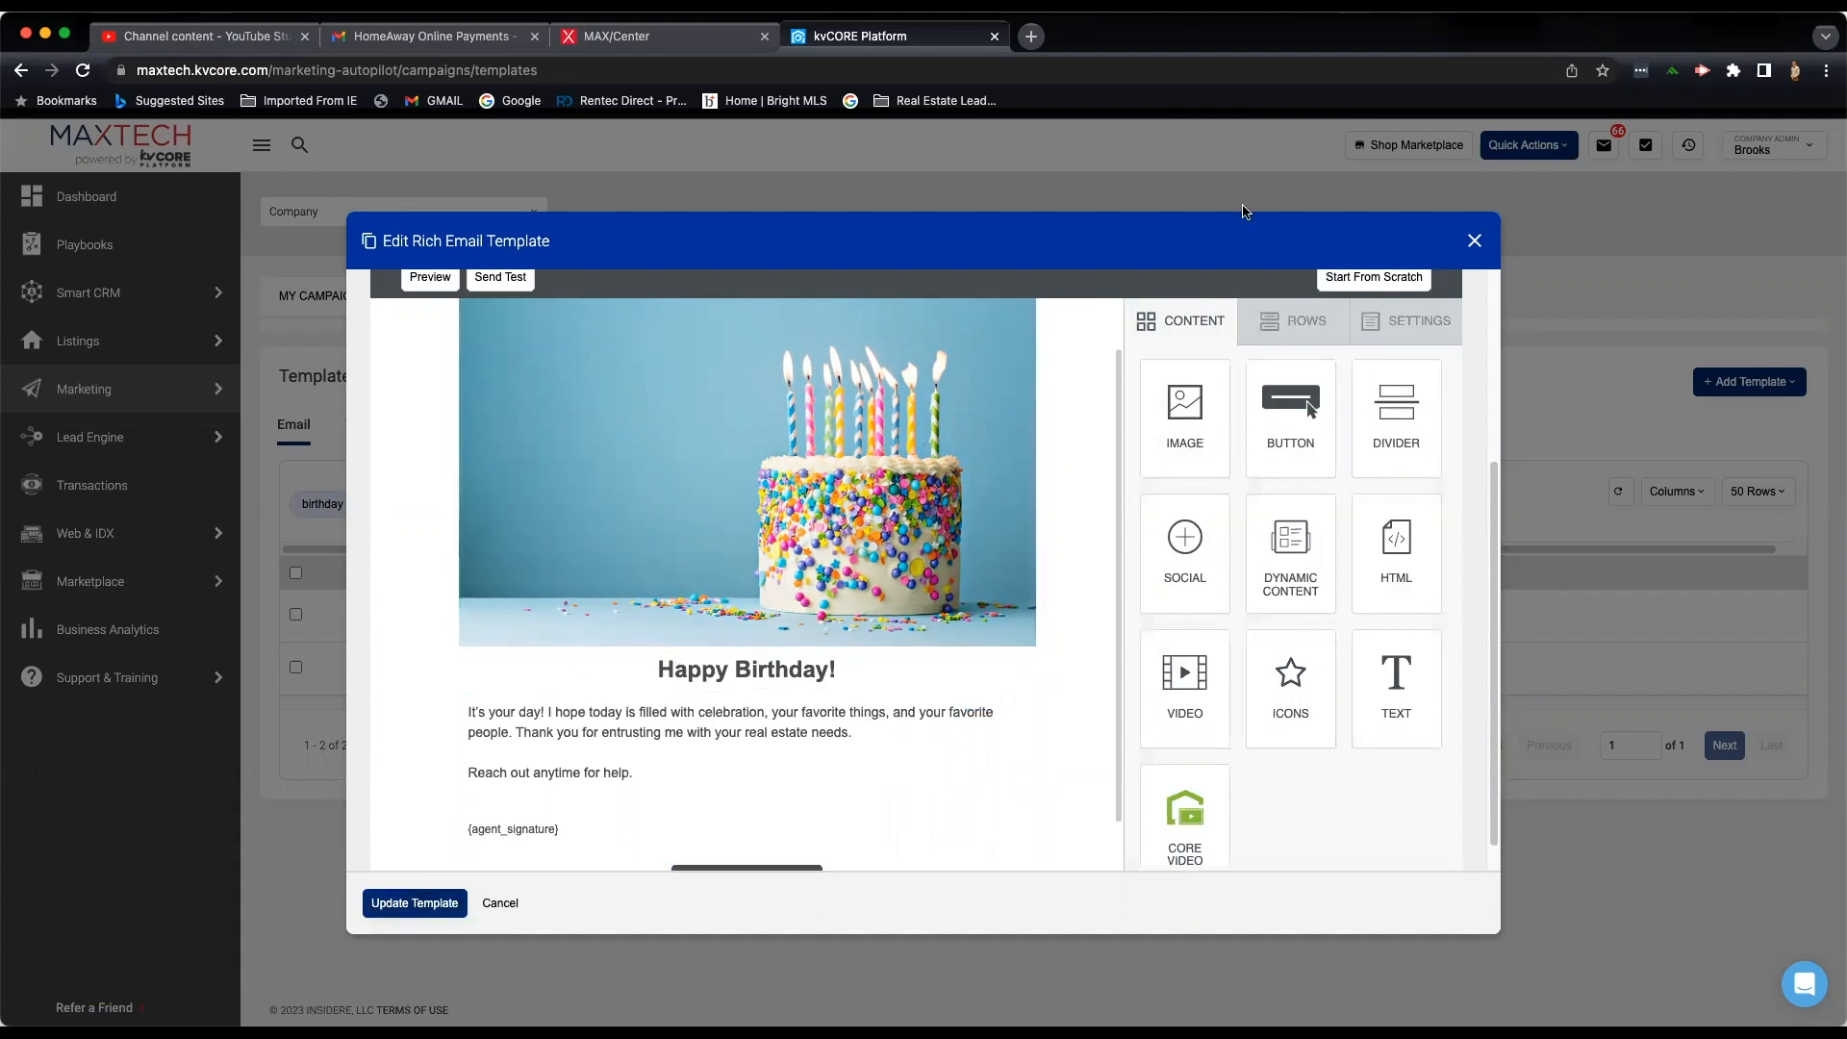
left_click(1474, 241)
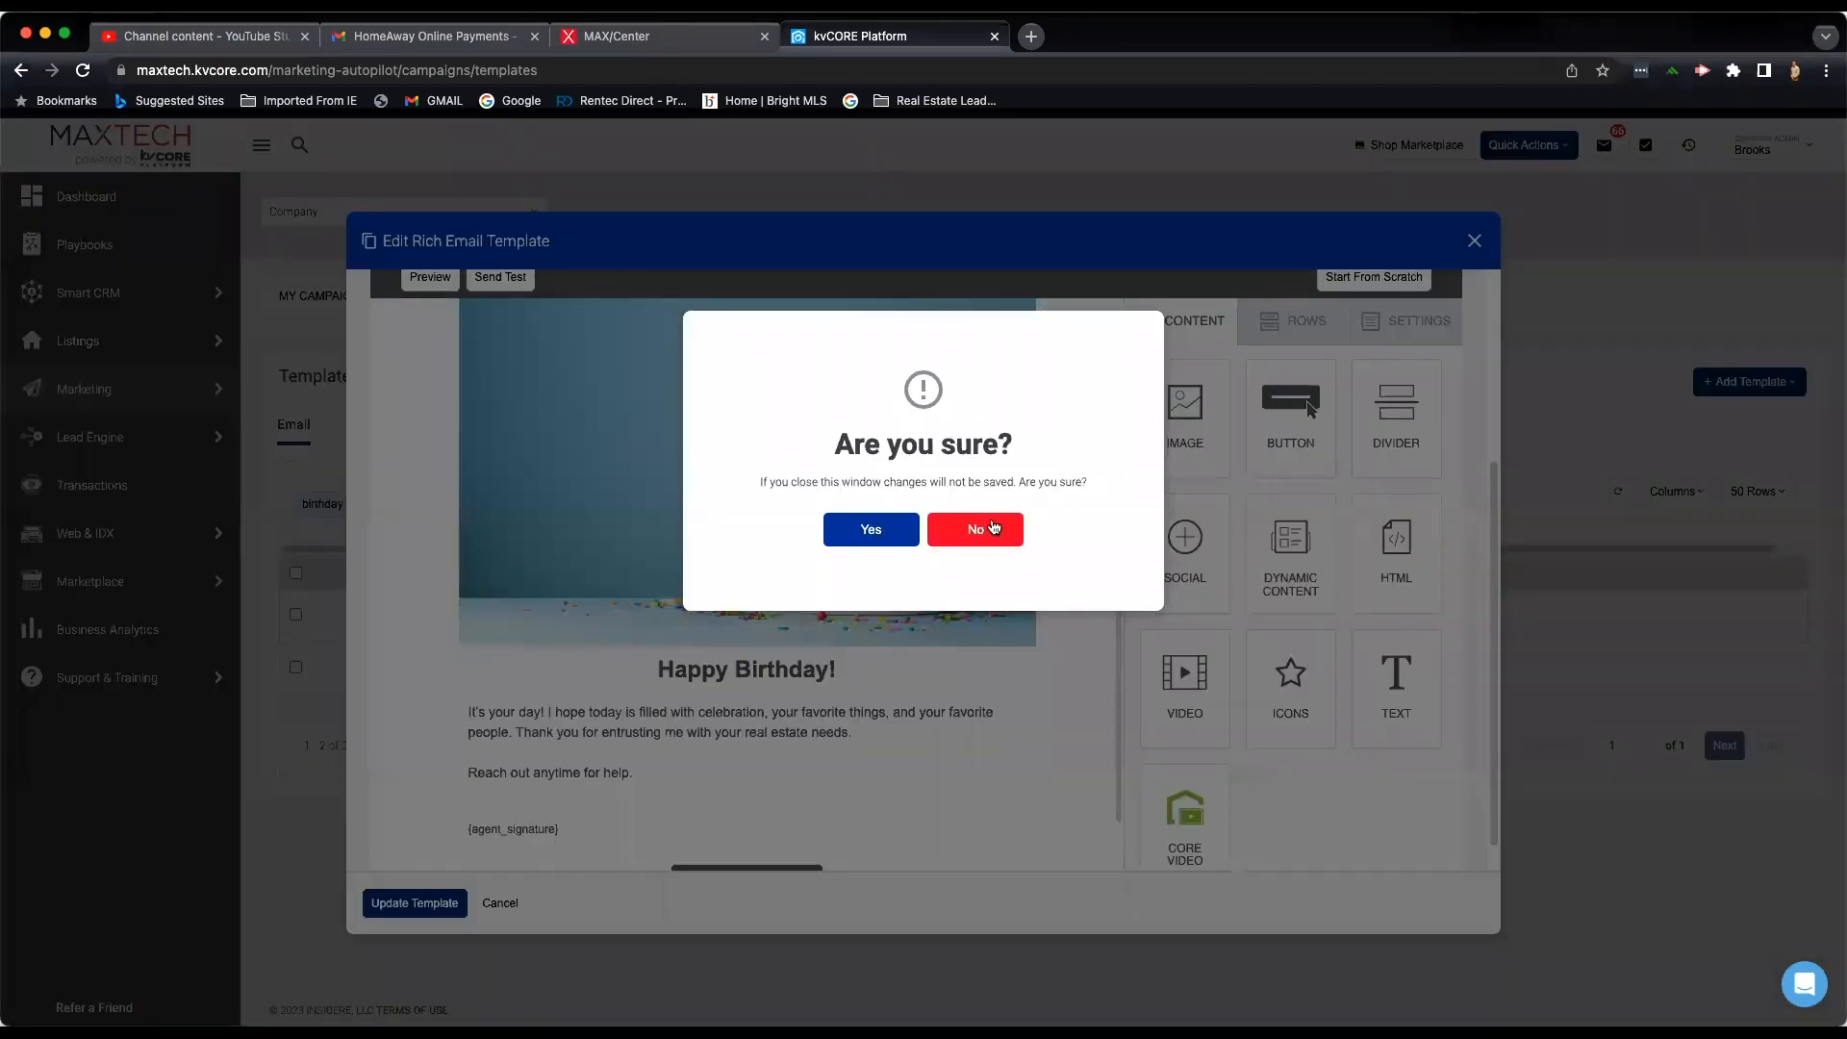
left_click(879, 535)
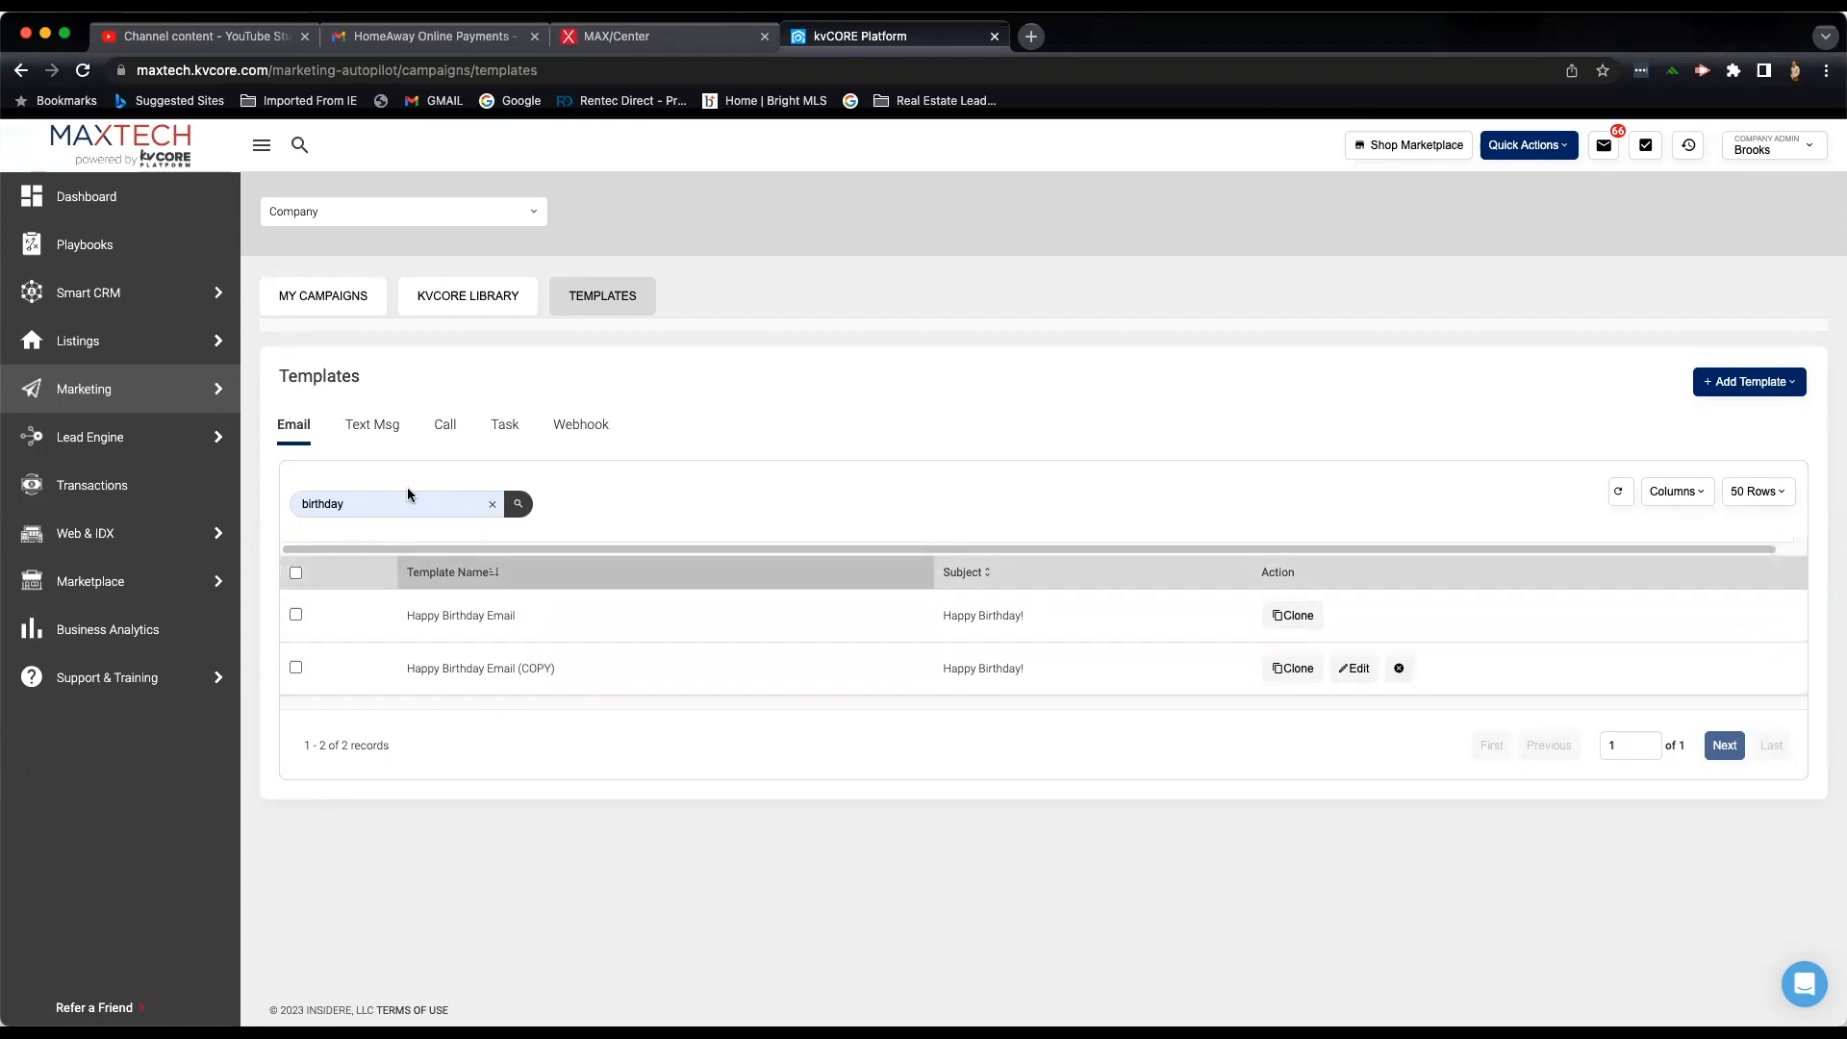
Search Text Msg templates for 'birthday' and review the agent's own birthday text without changes.
left_click(378, 439)
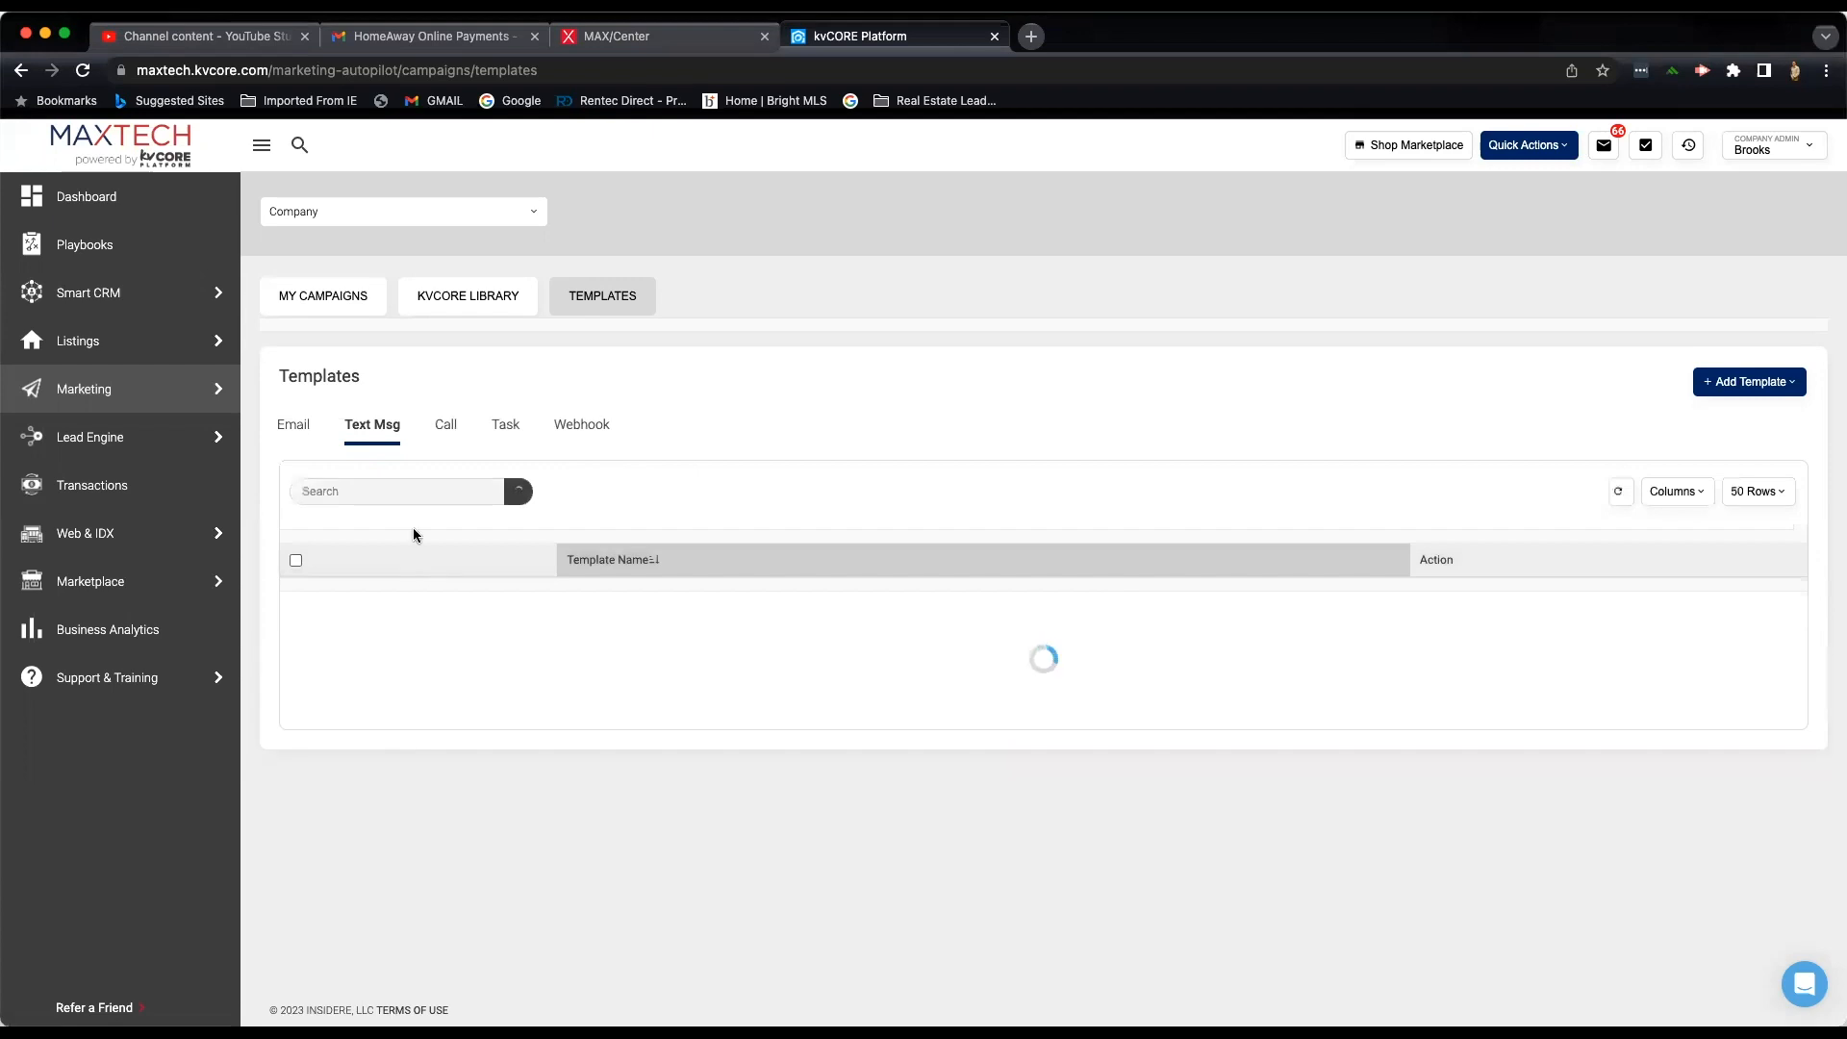
left_click(398, 488)
type("birthday")
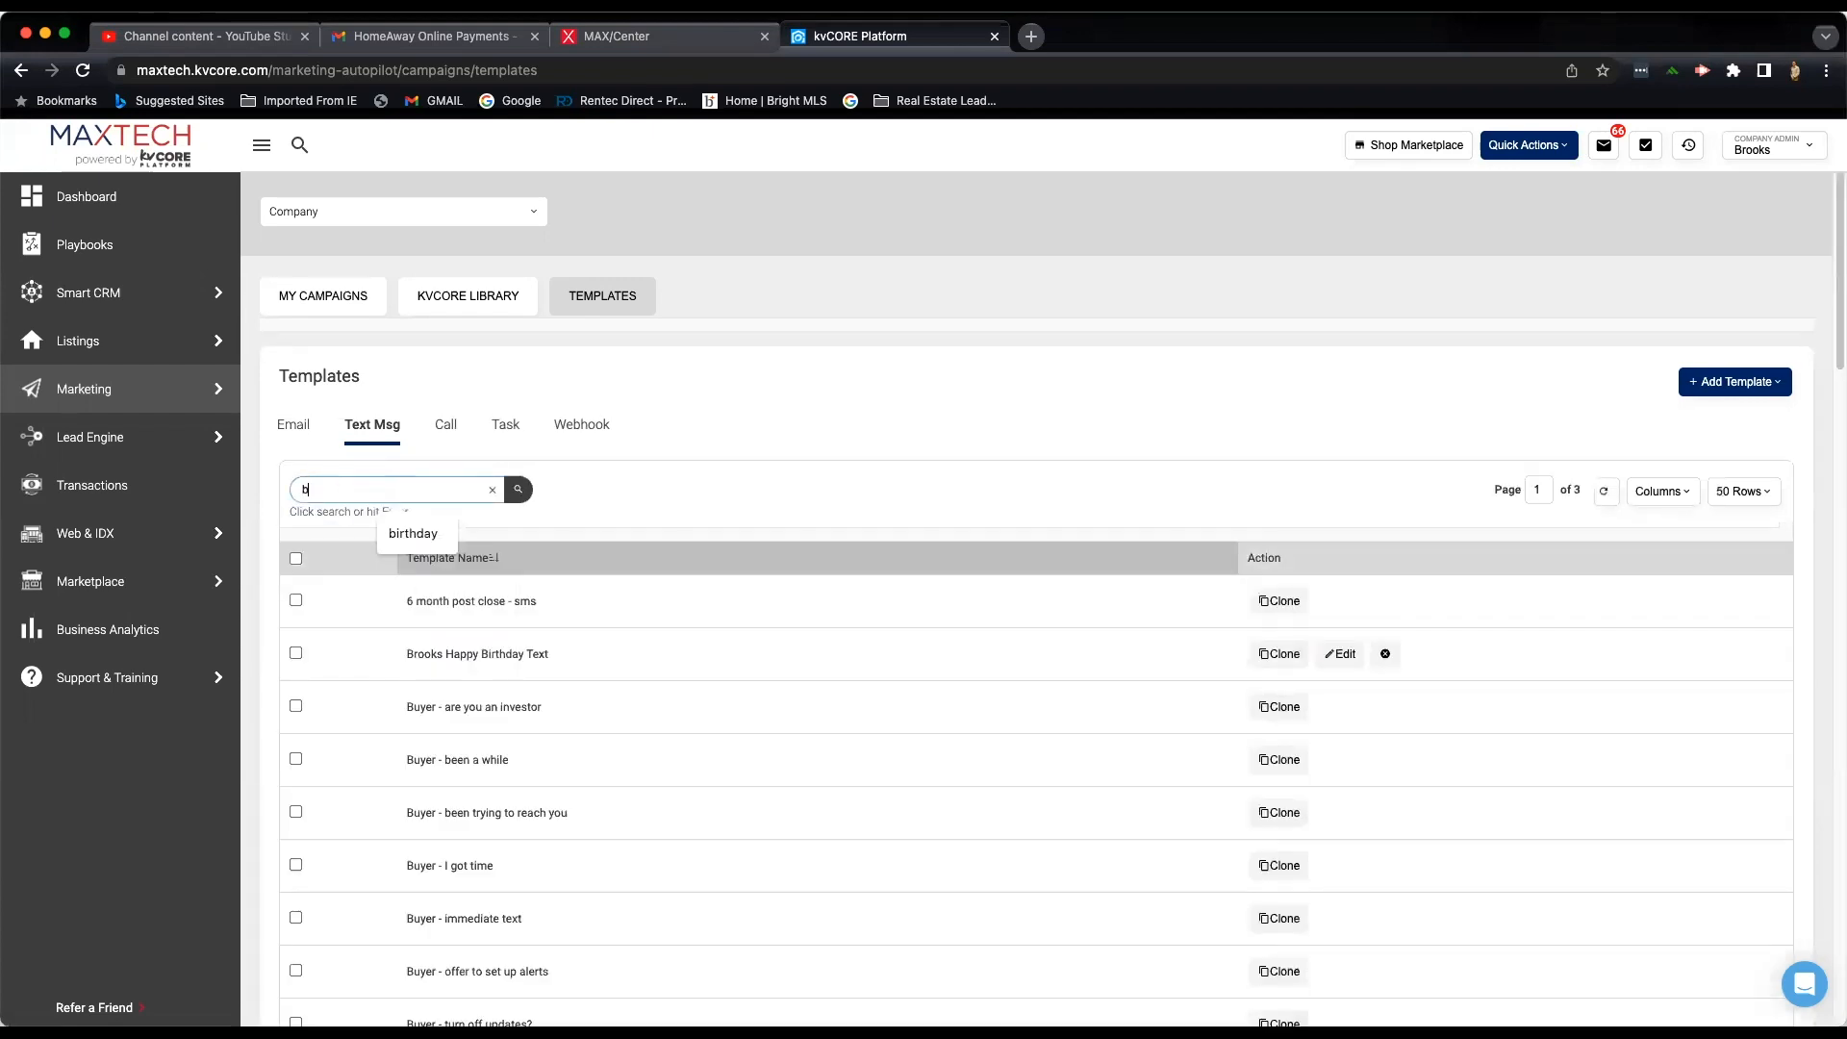
left_click(413, 535)
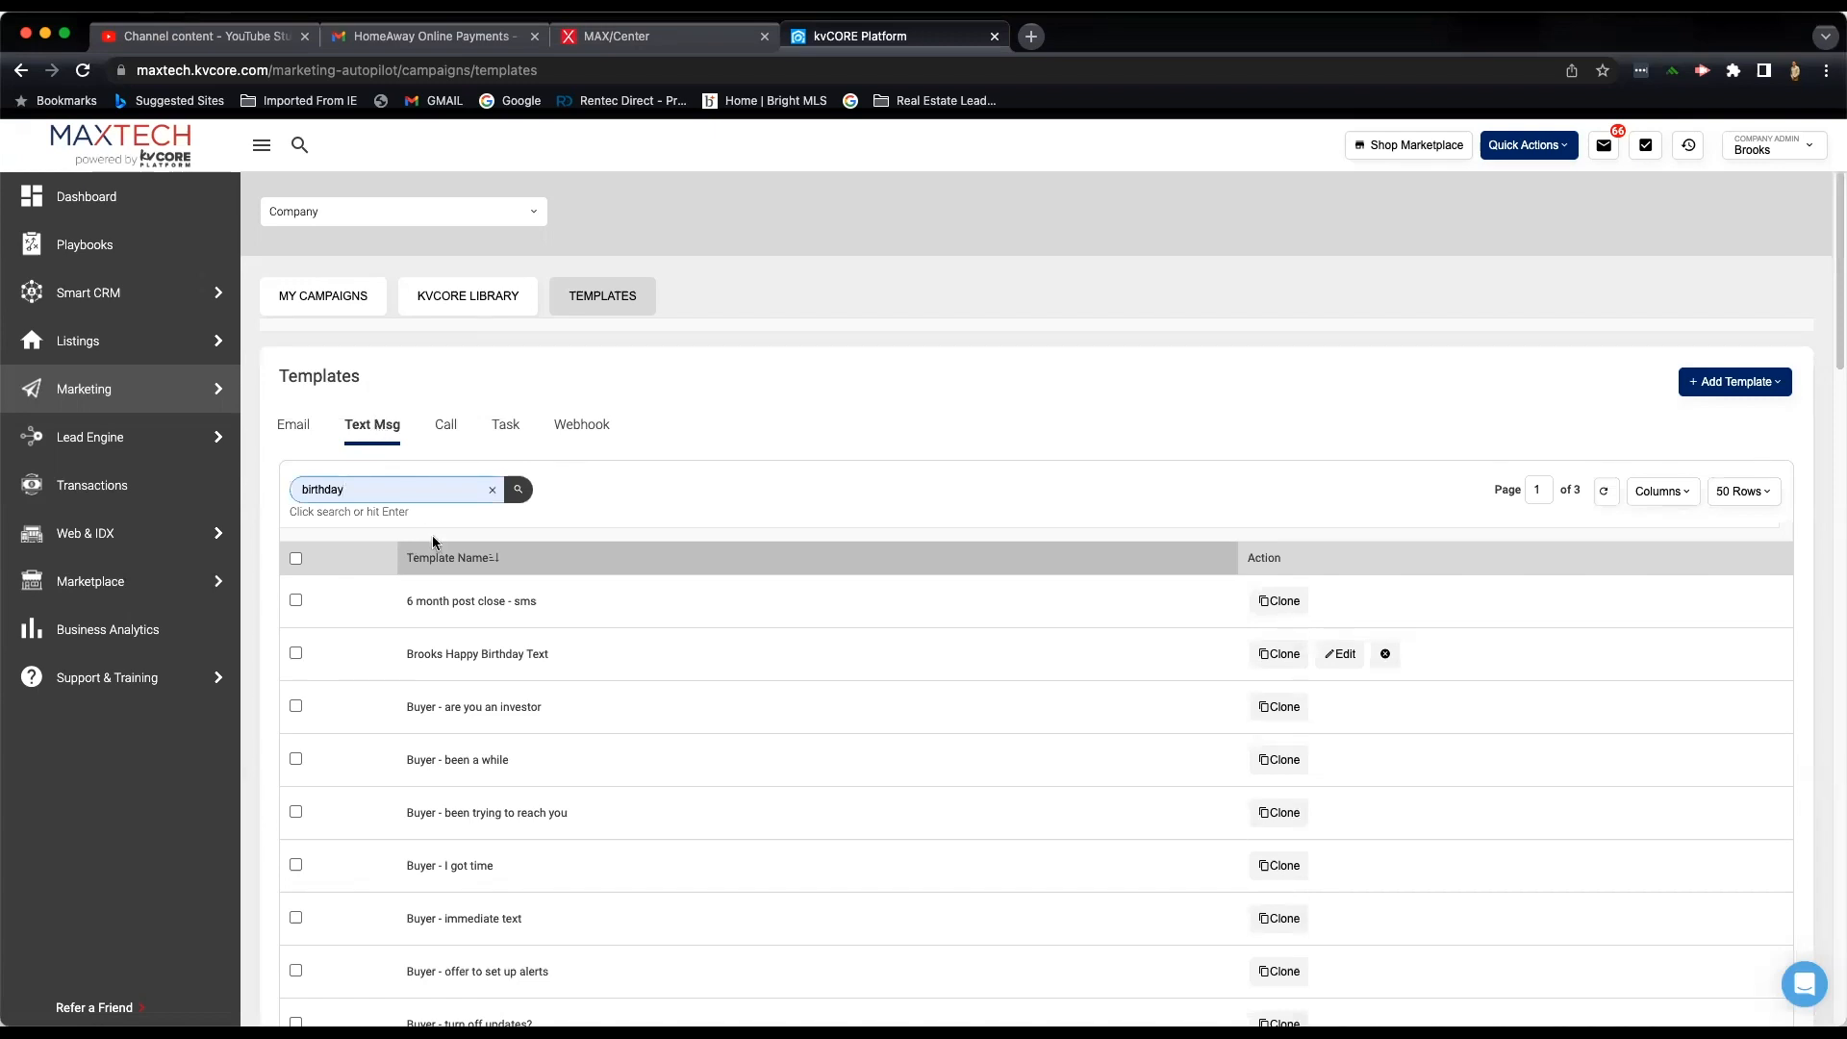
key("Return")
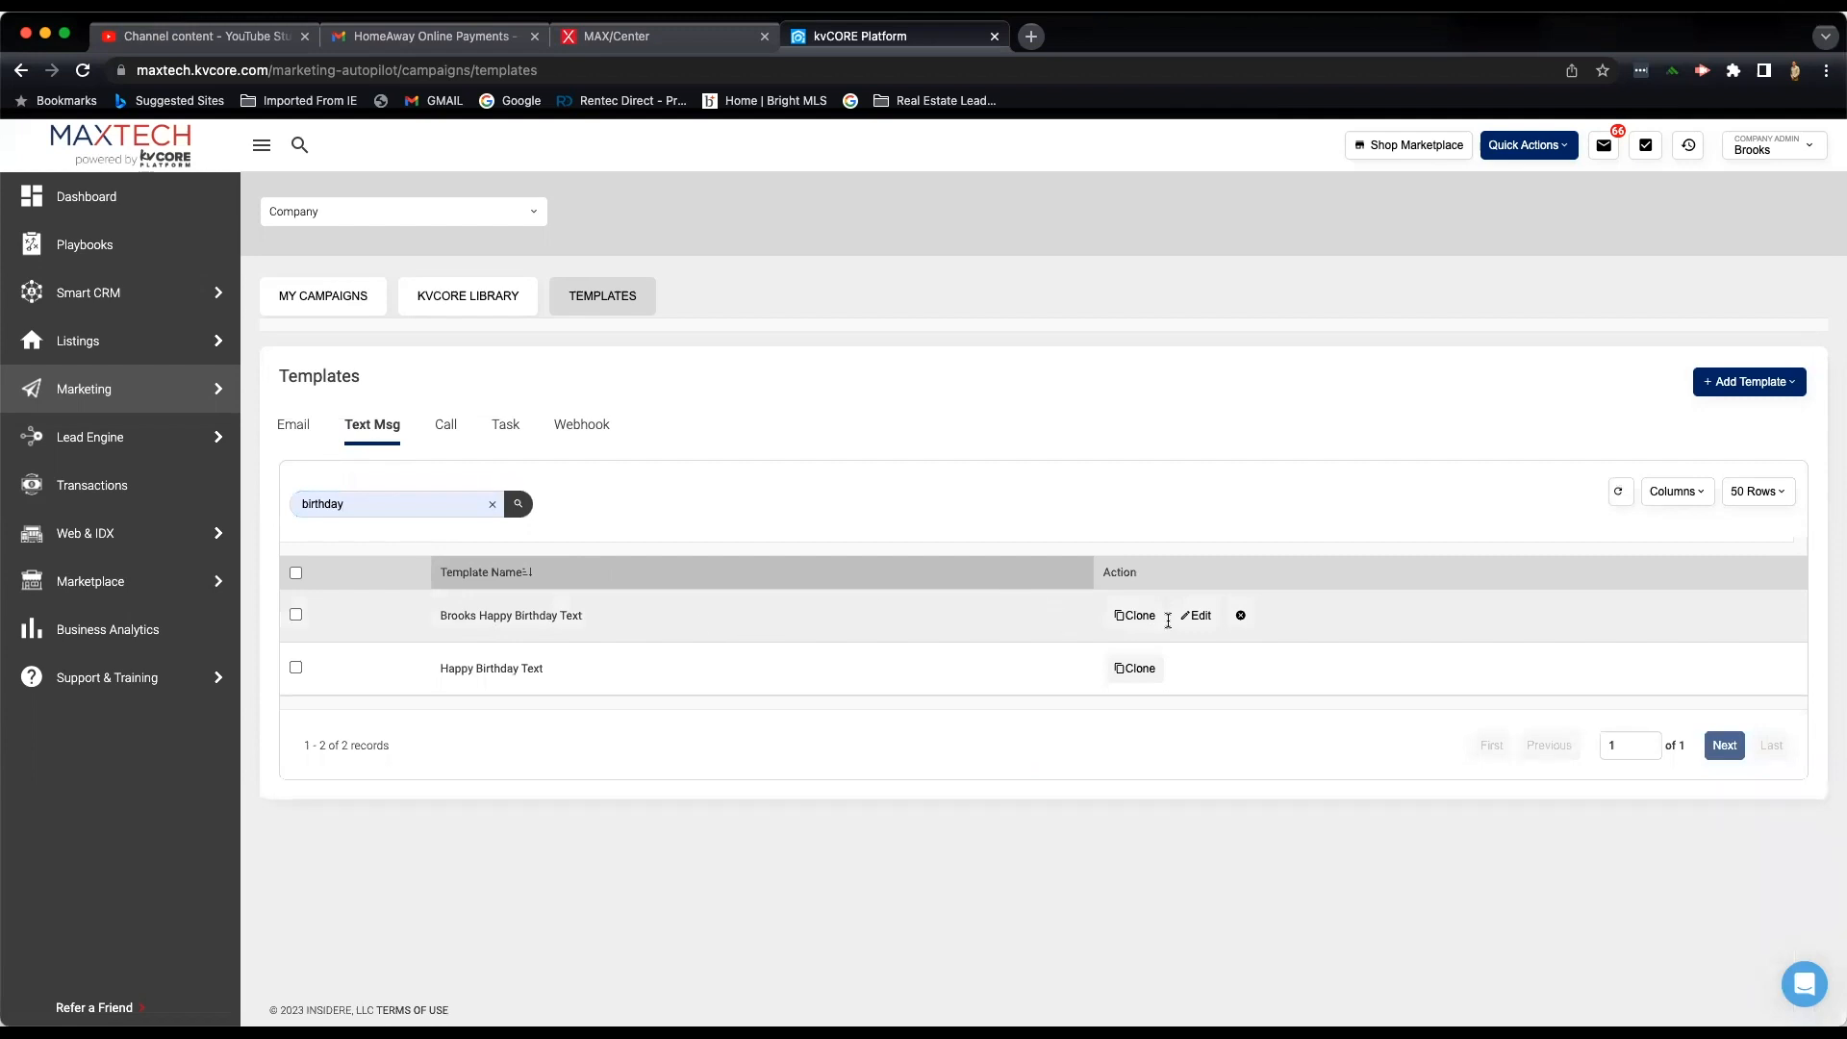
left_click(1197, 616)
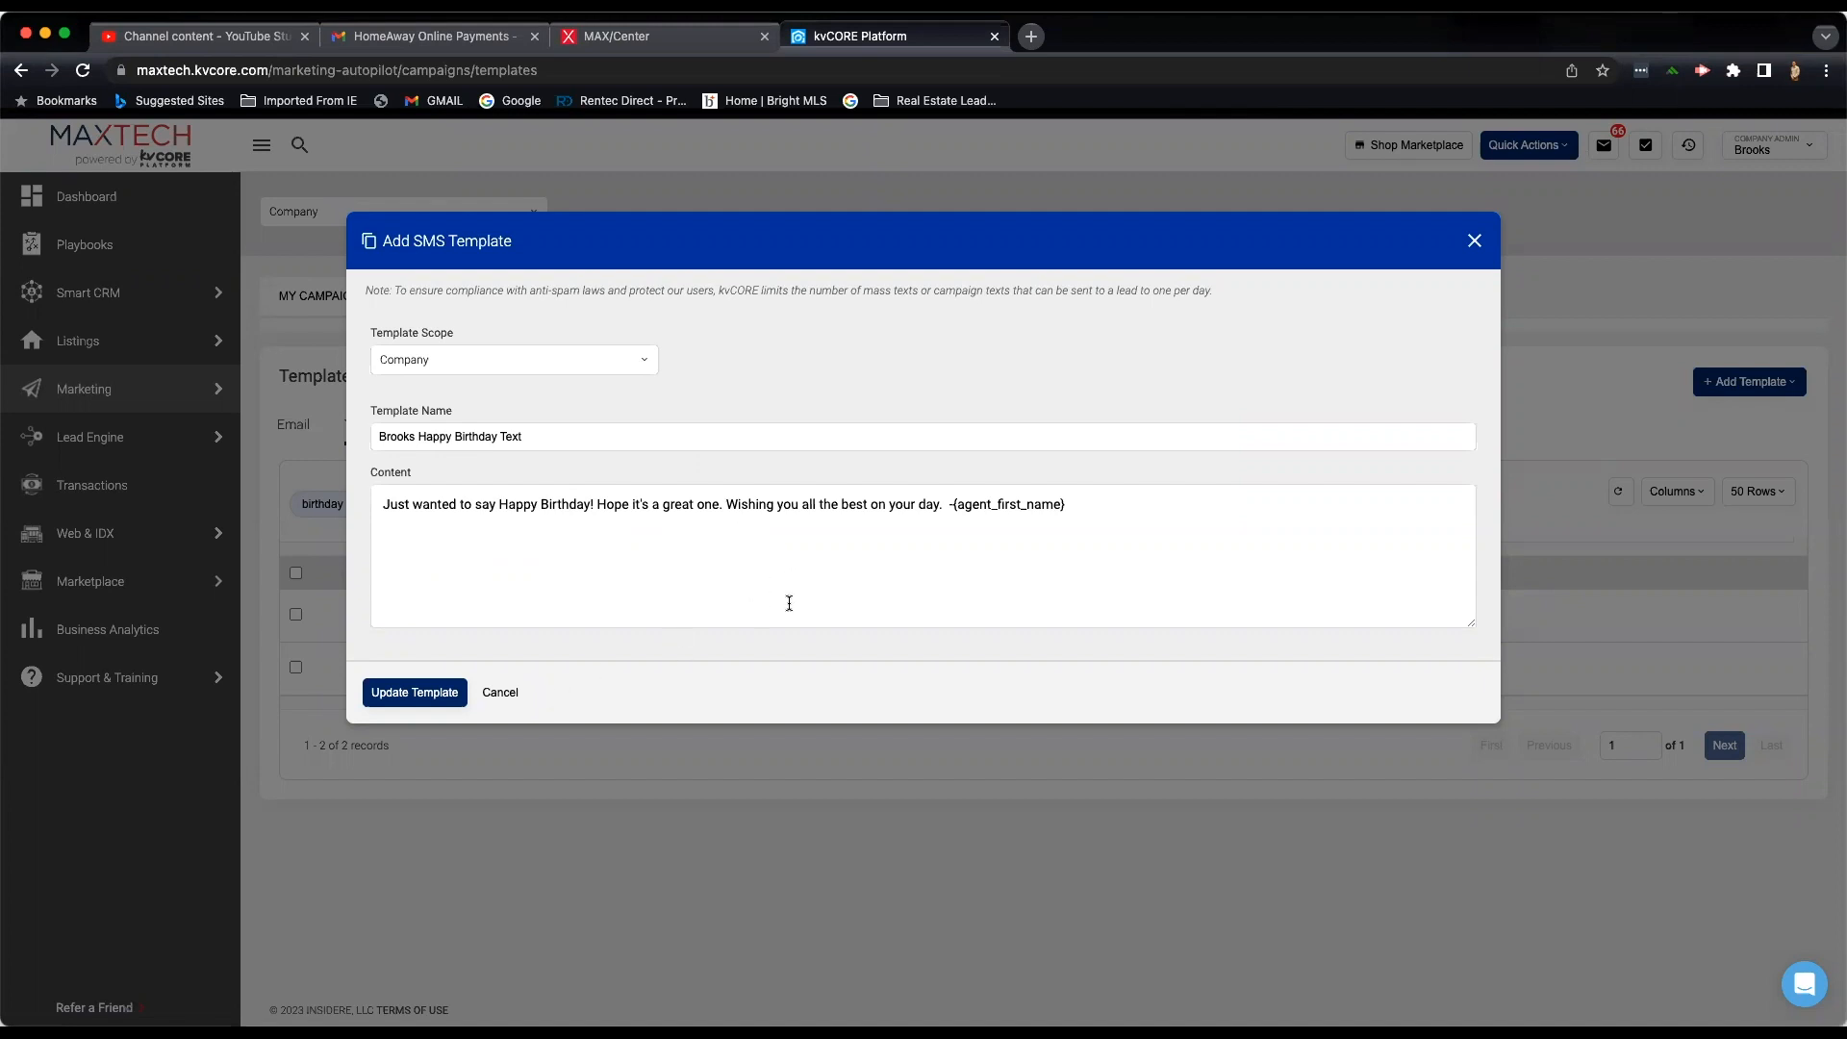
left_click(1475, 242)
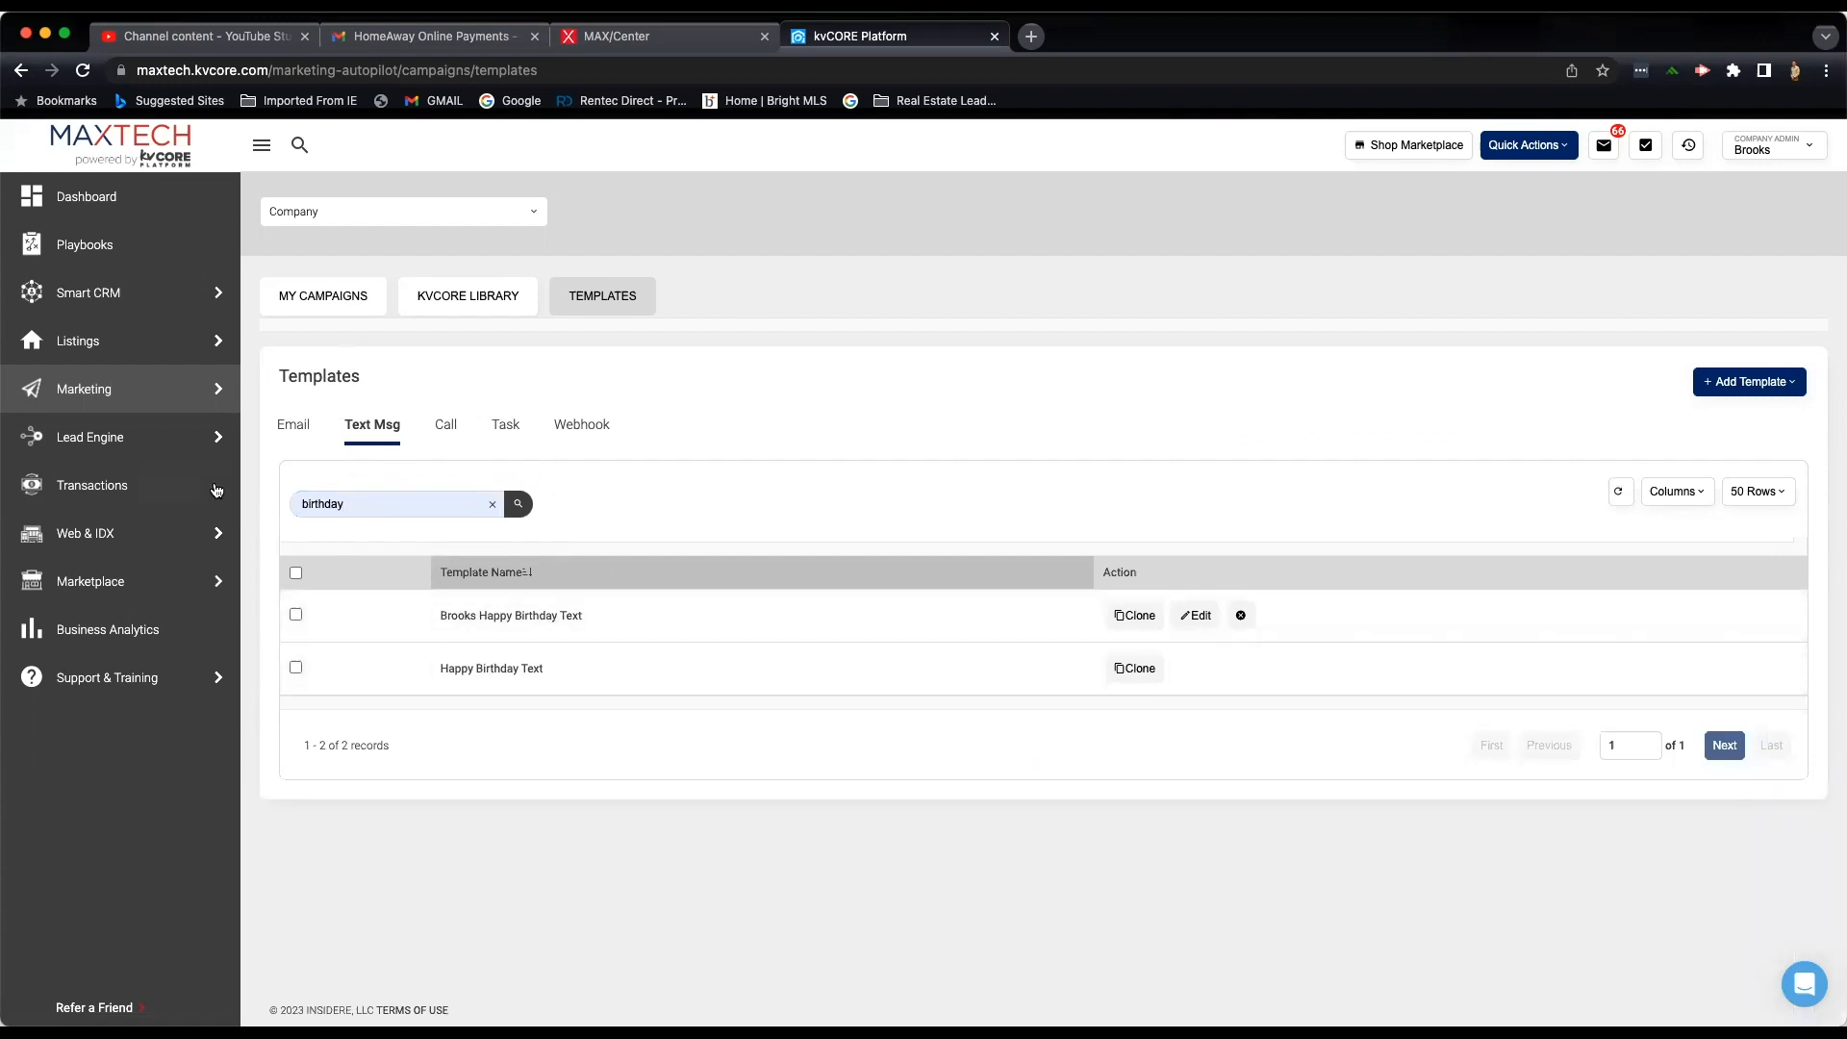
Open the Birthdays & Anniversaries settings from the All Marketing overview page.
mouse_move(123, 391)
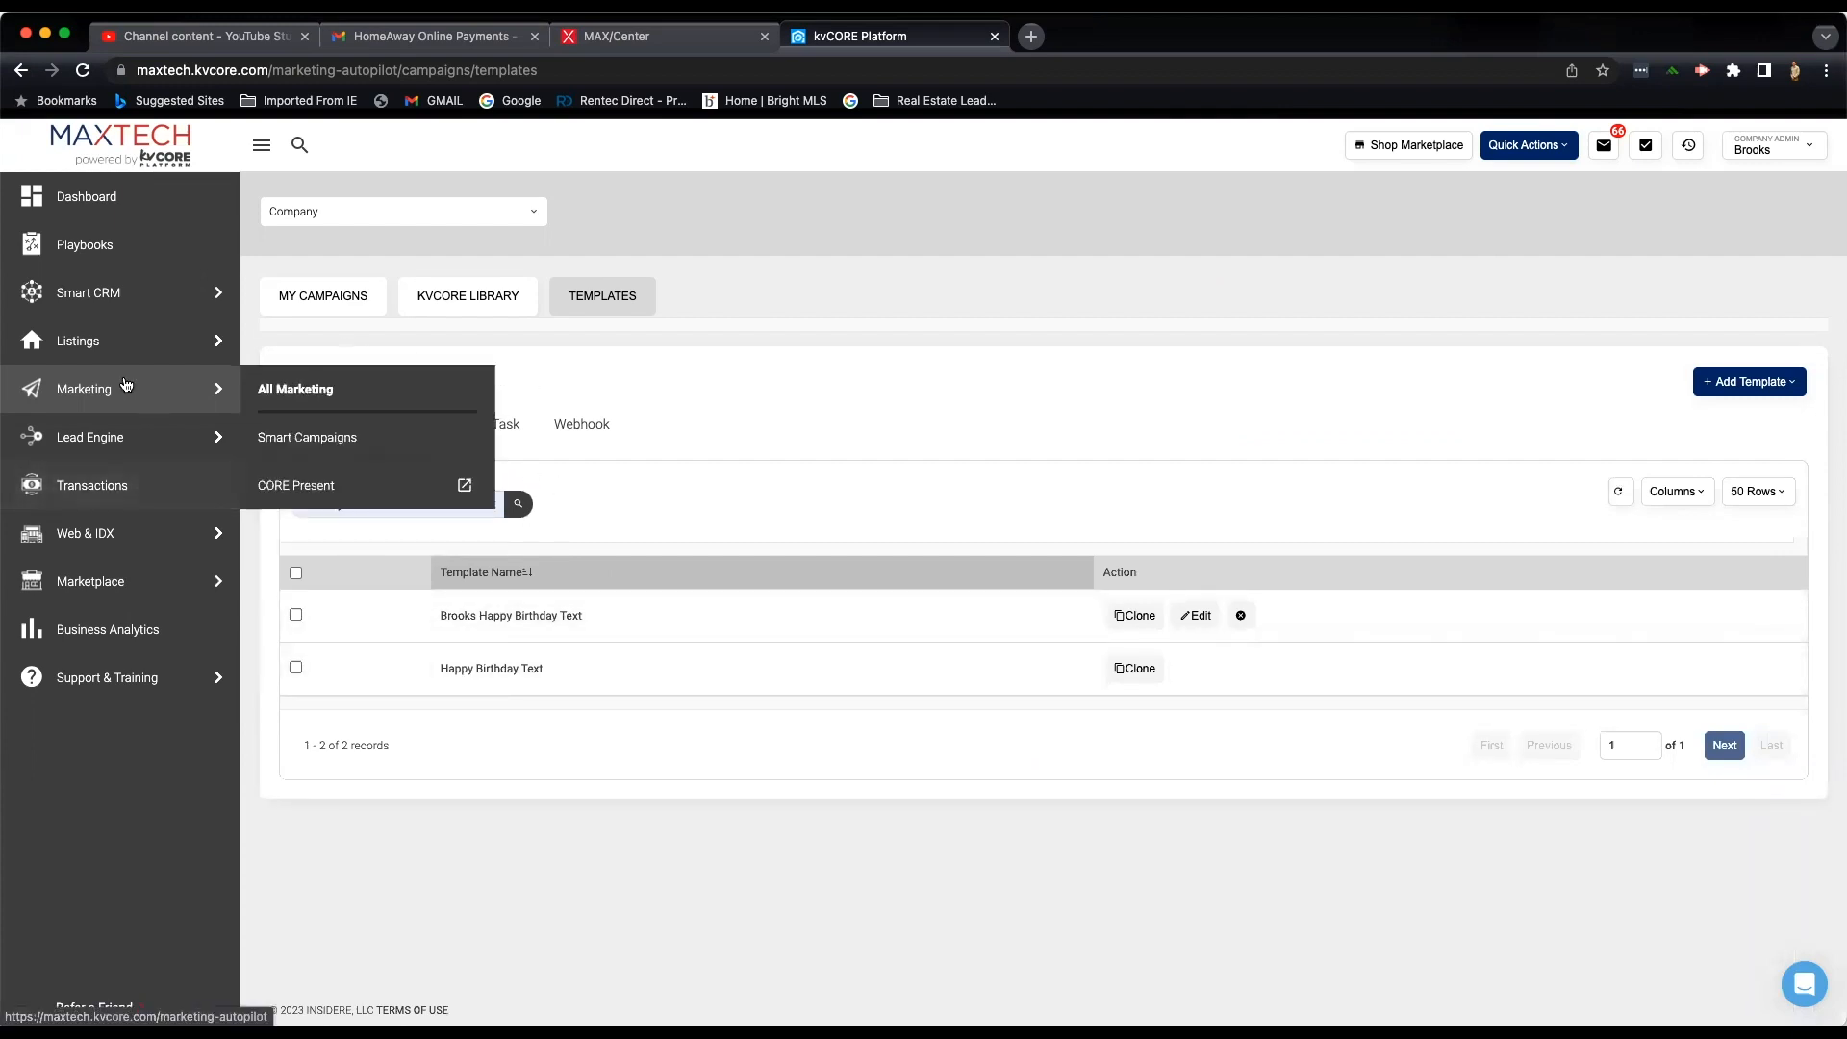
left_click(281, 389)
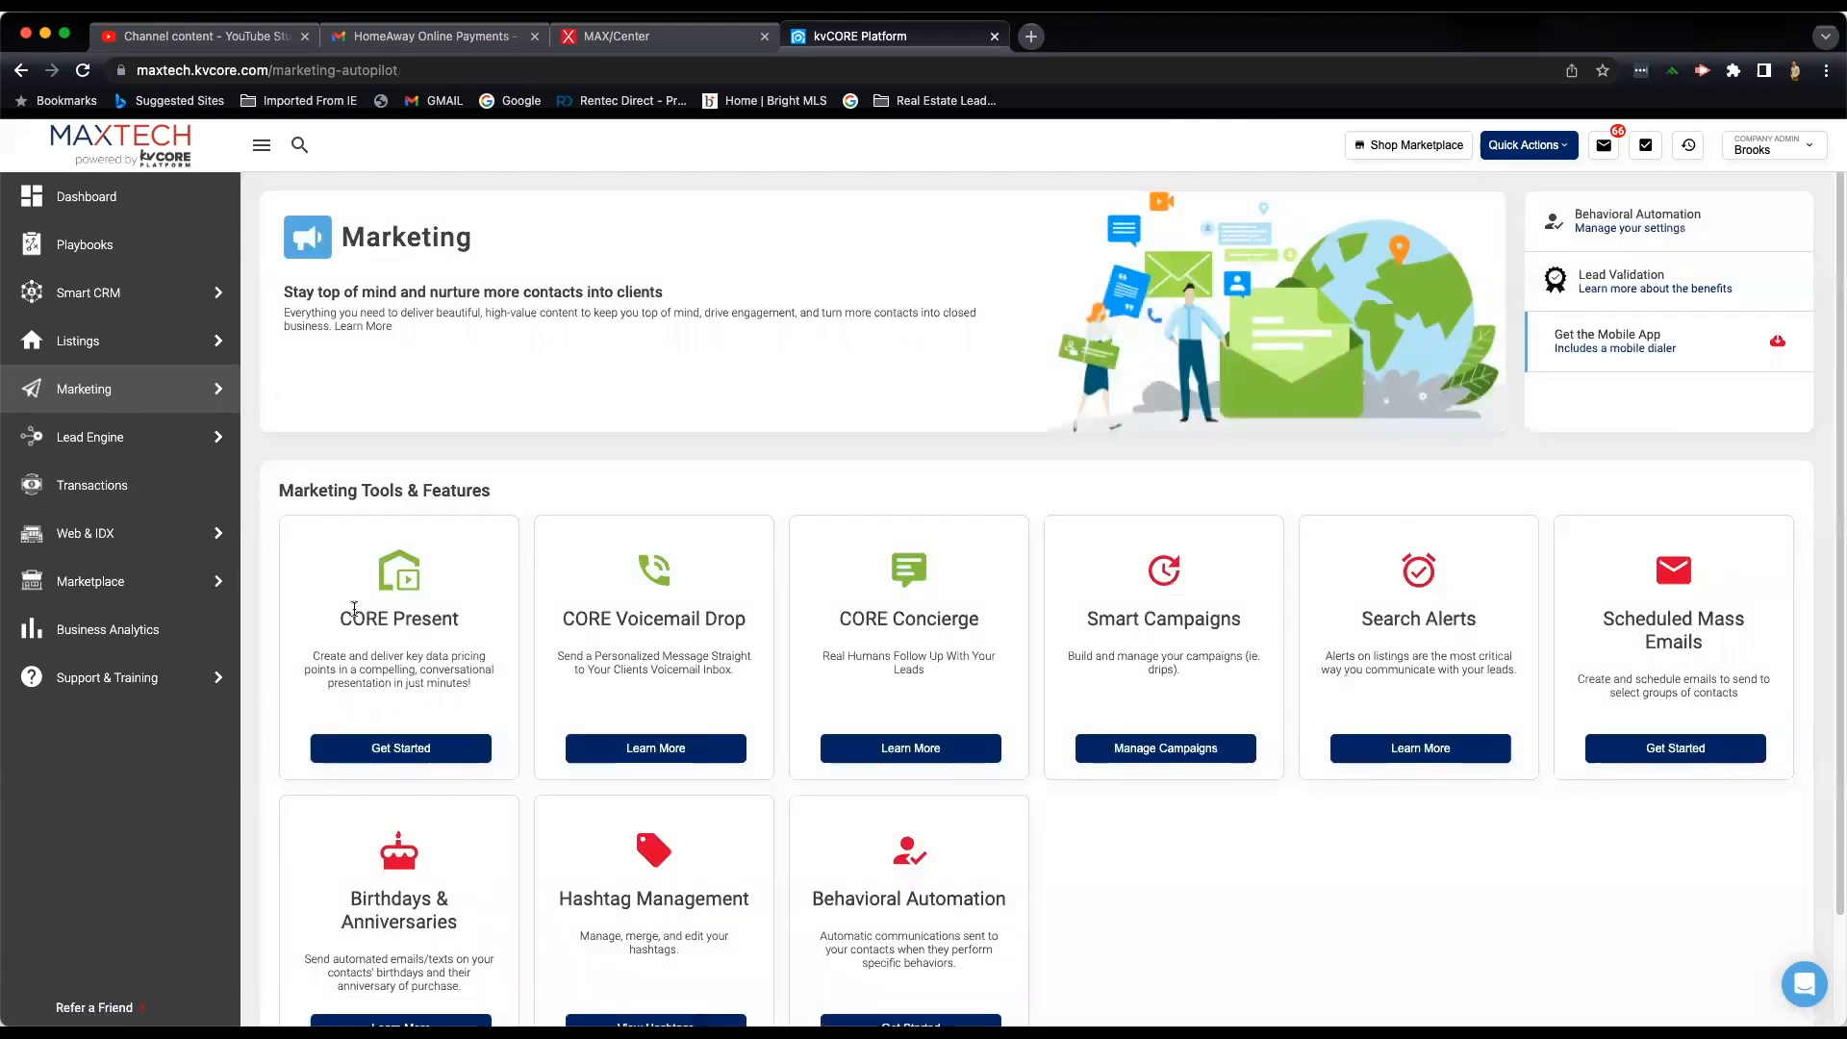
scroll(354, 609, "down", 3)
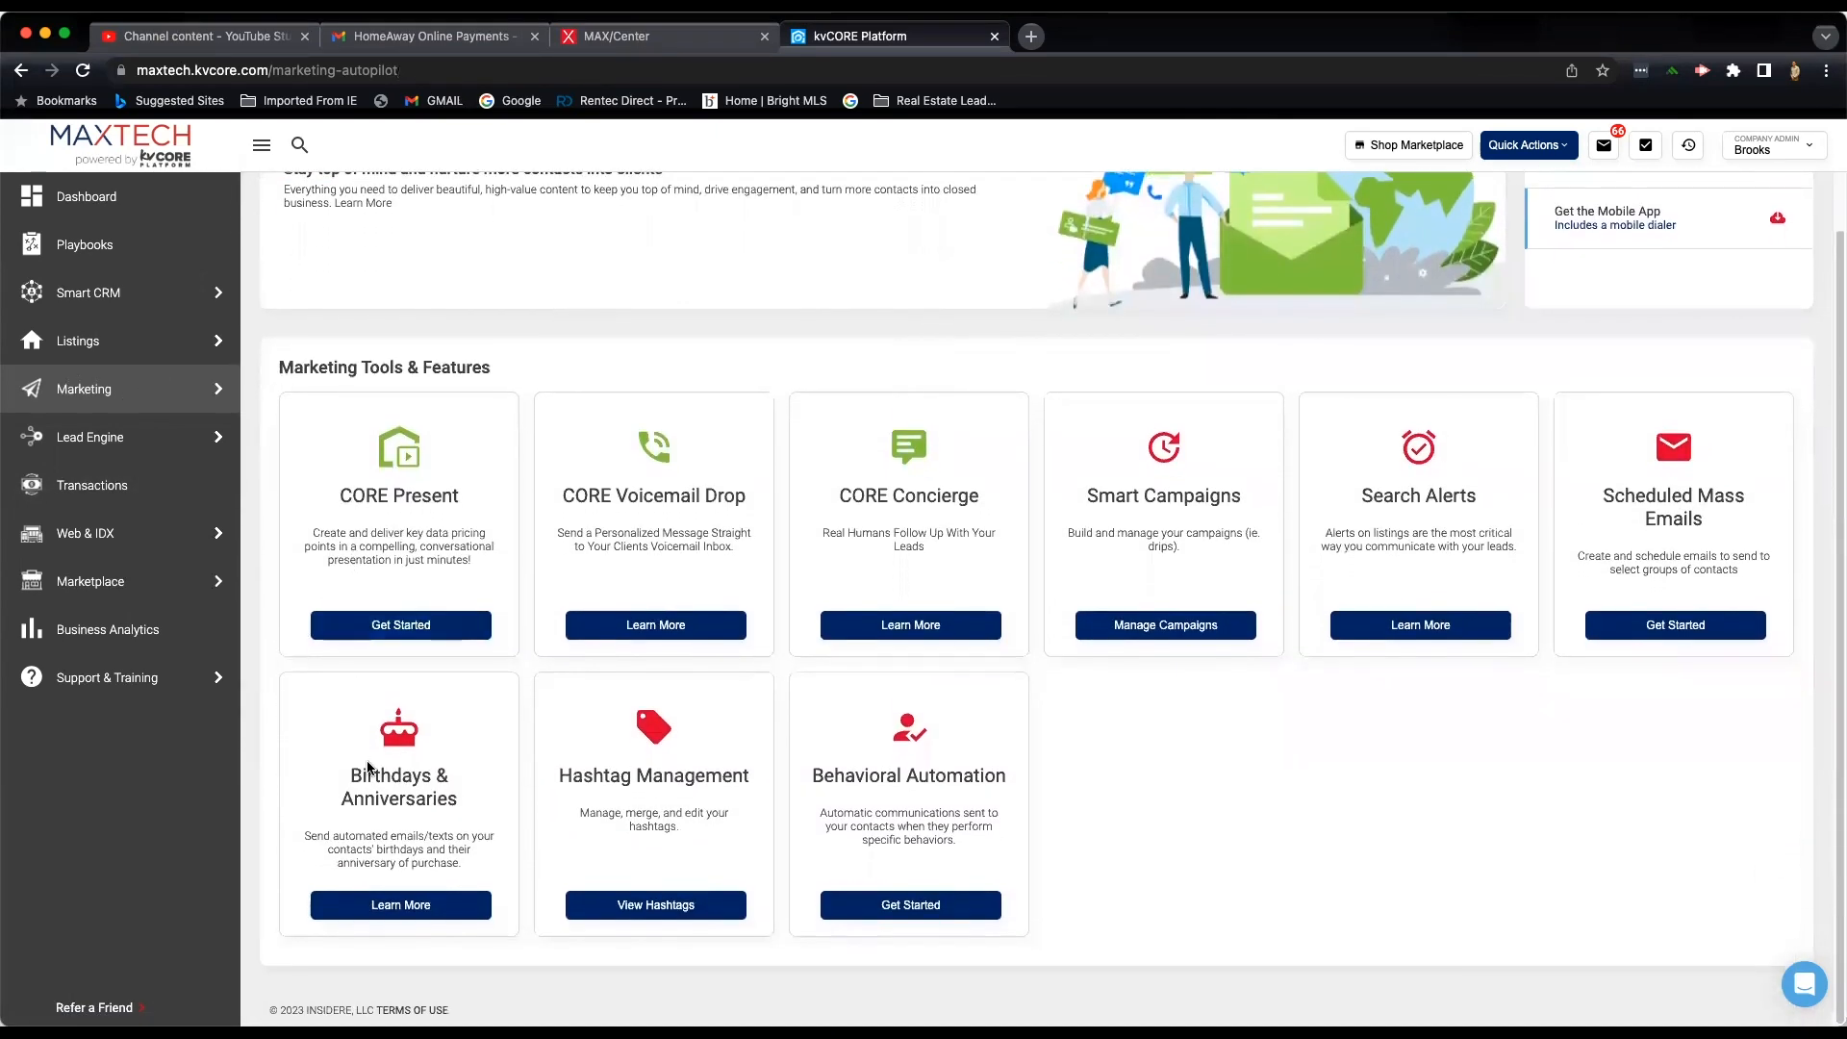
left_click(397, 904)
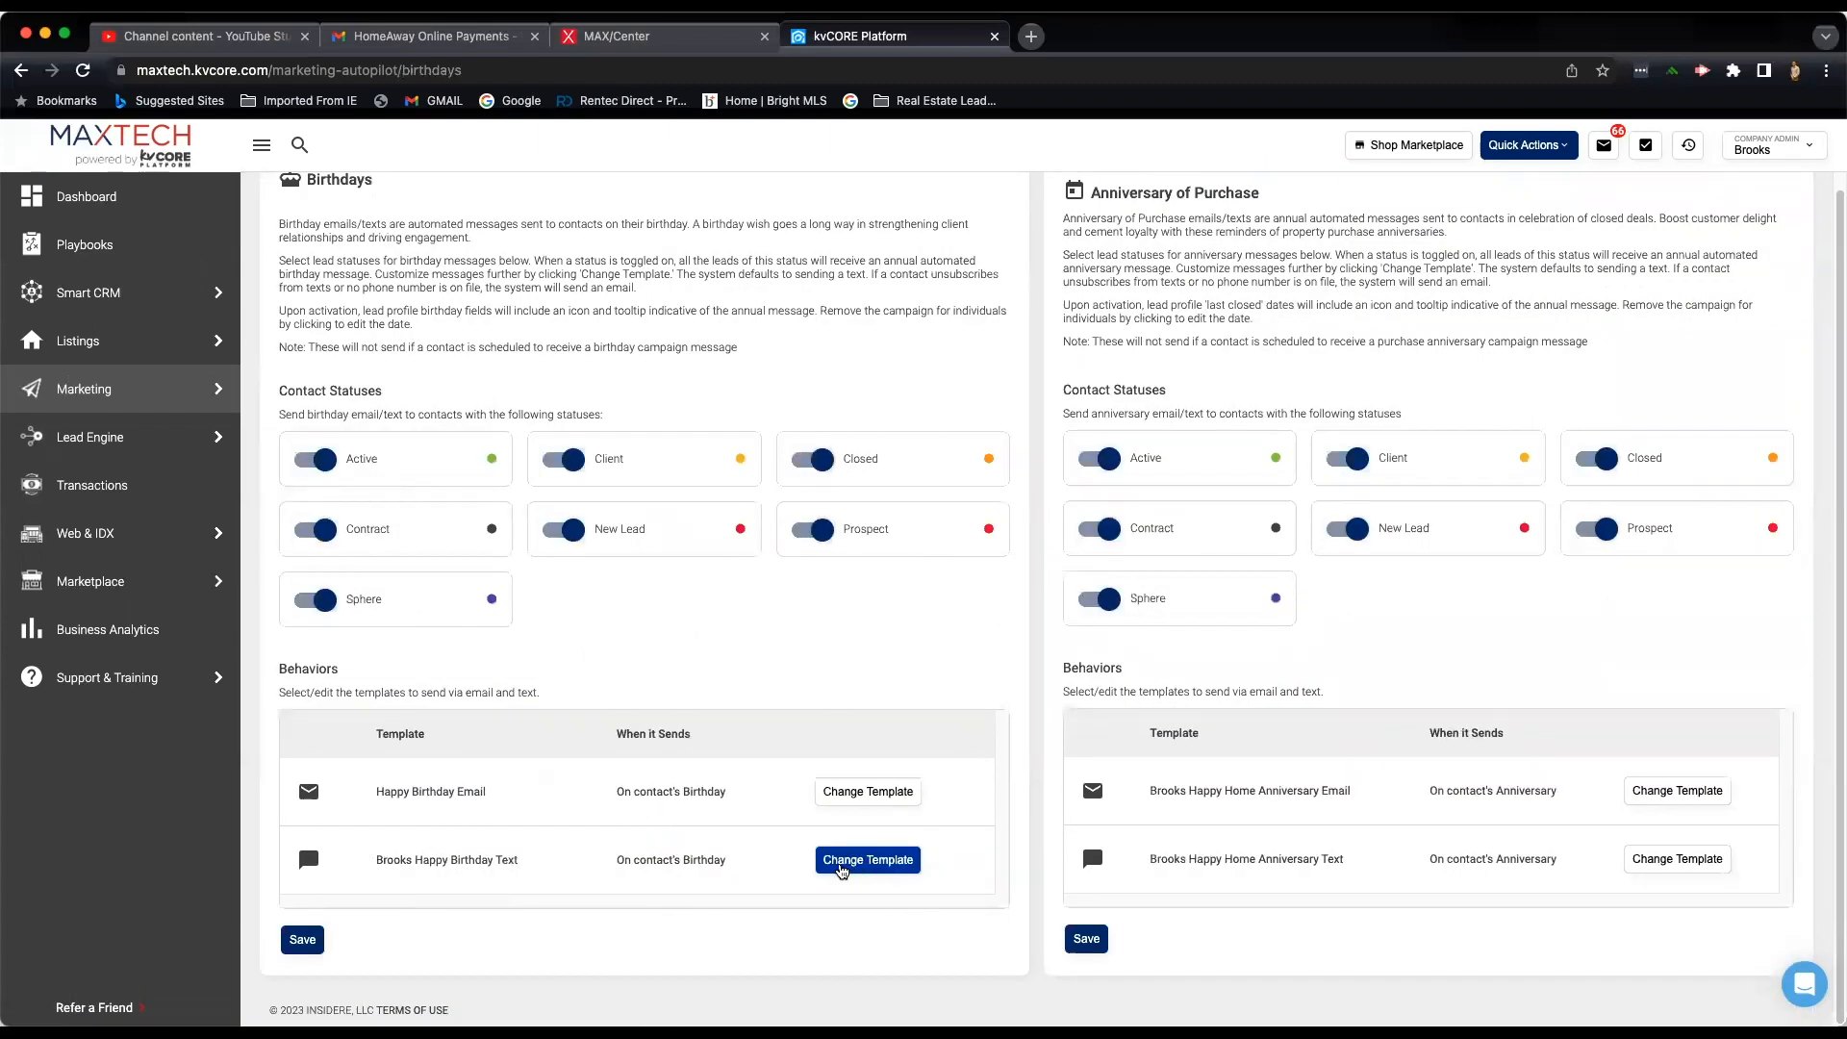
Replace the birthday text template with the agent's own Happy Birthday Text and save the settings.
left_click(842, 869)
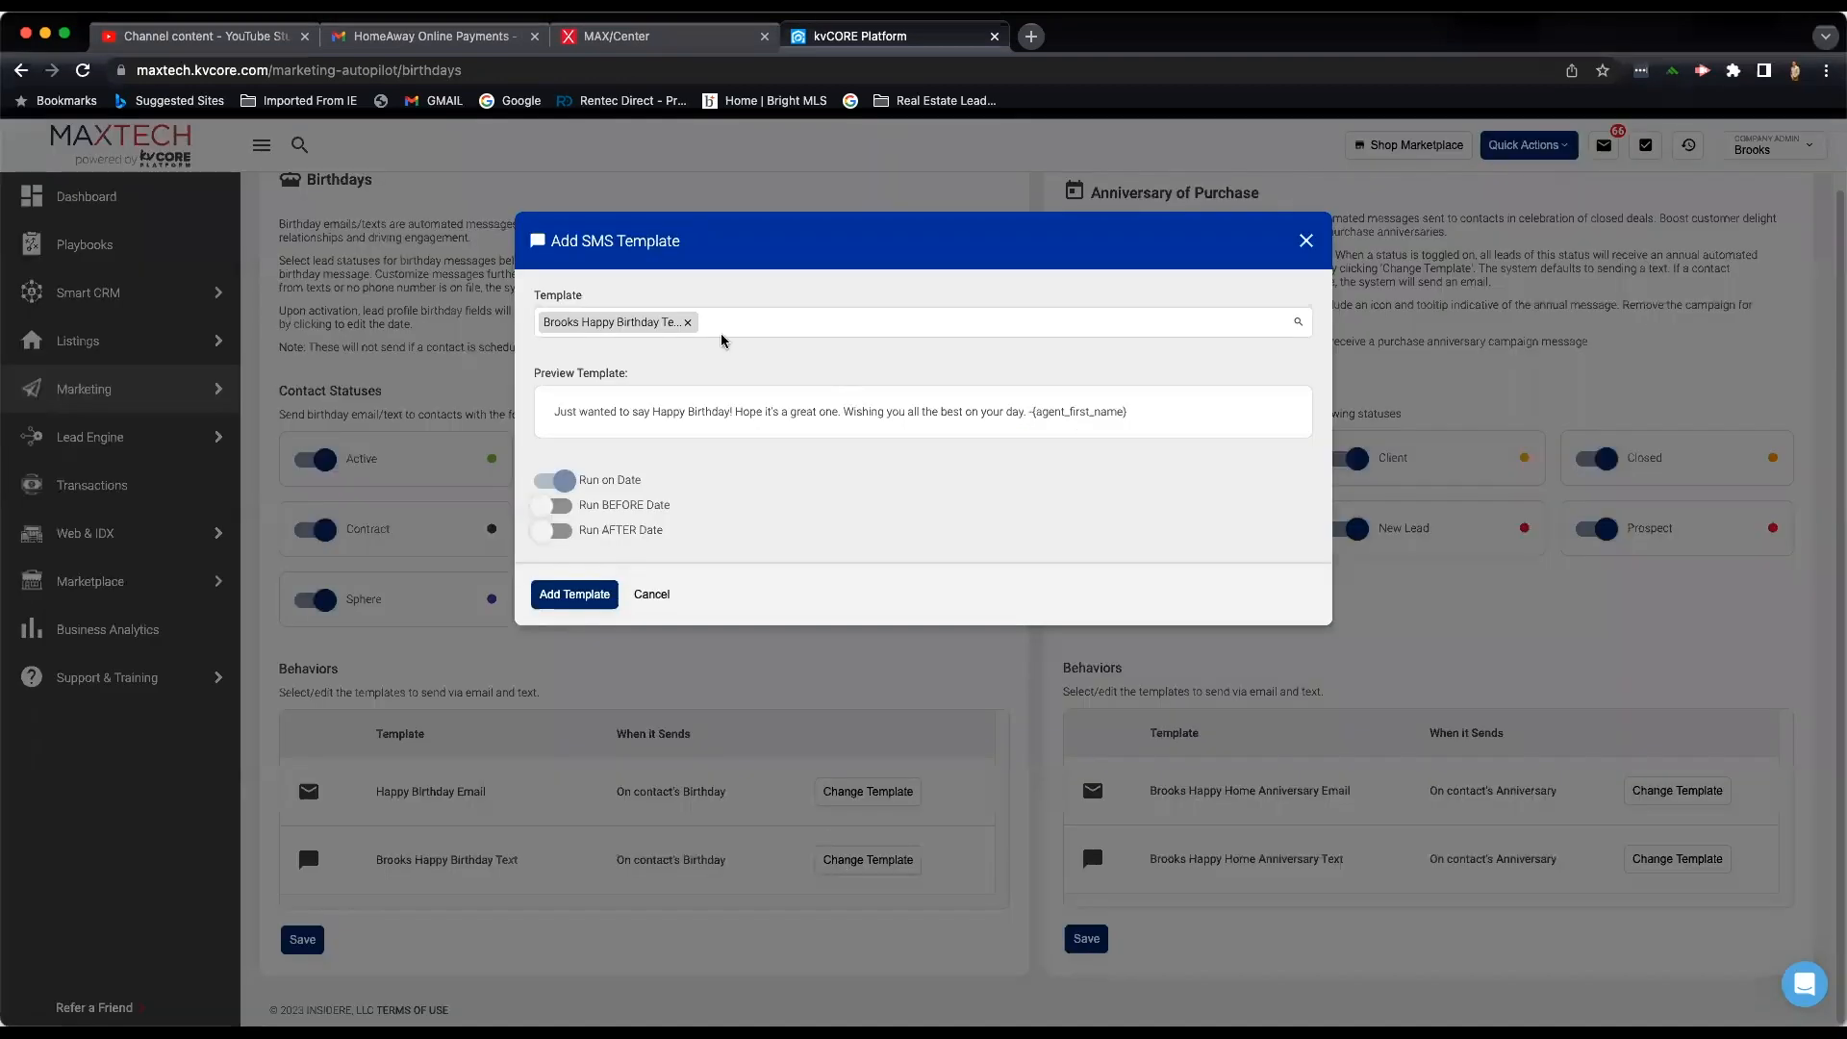
left_click(687, 322)
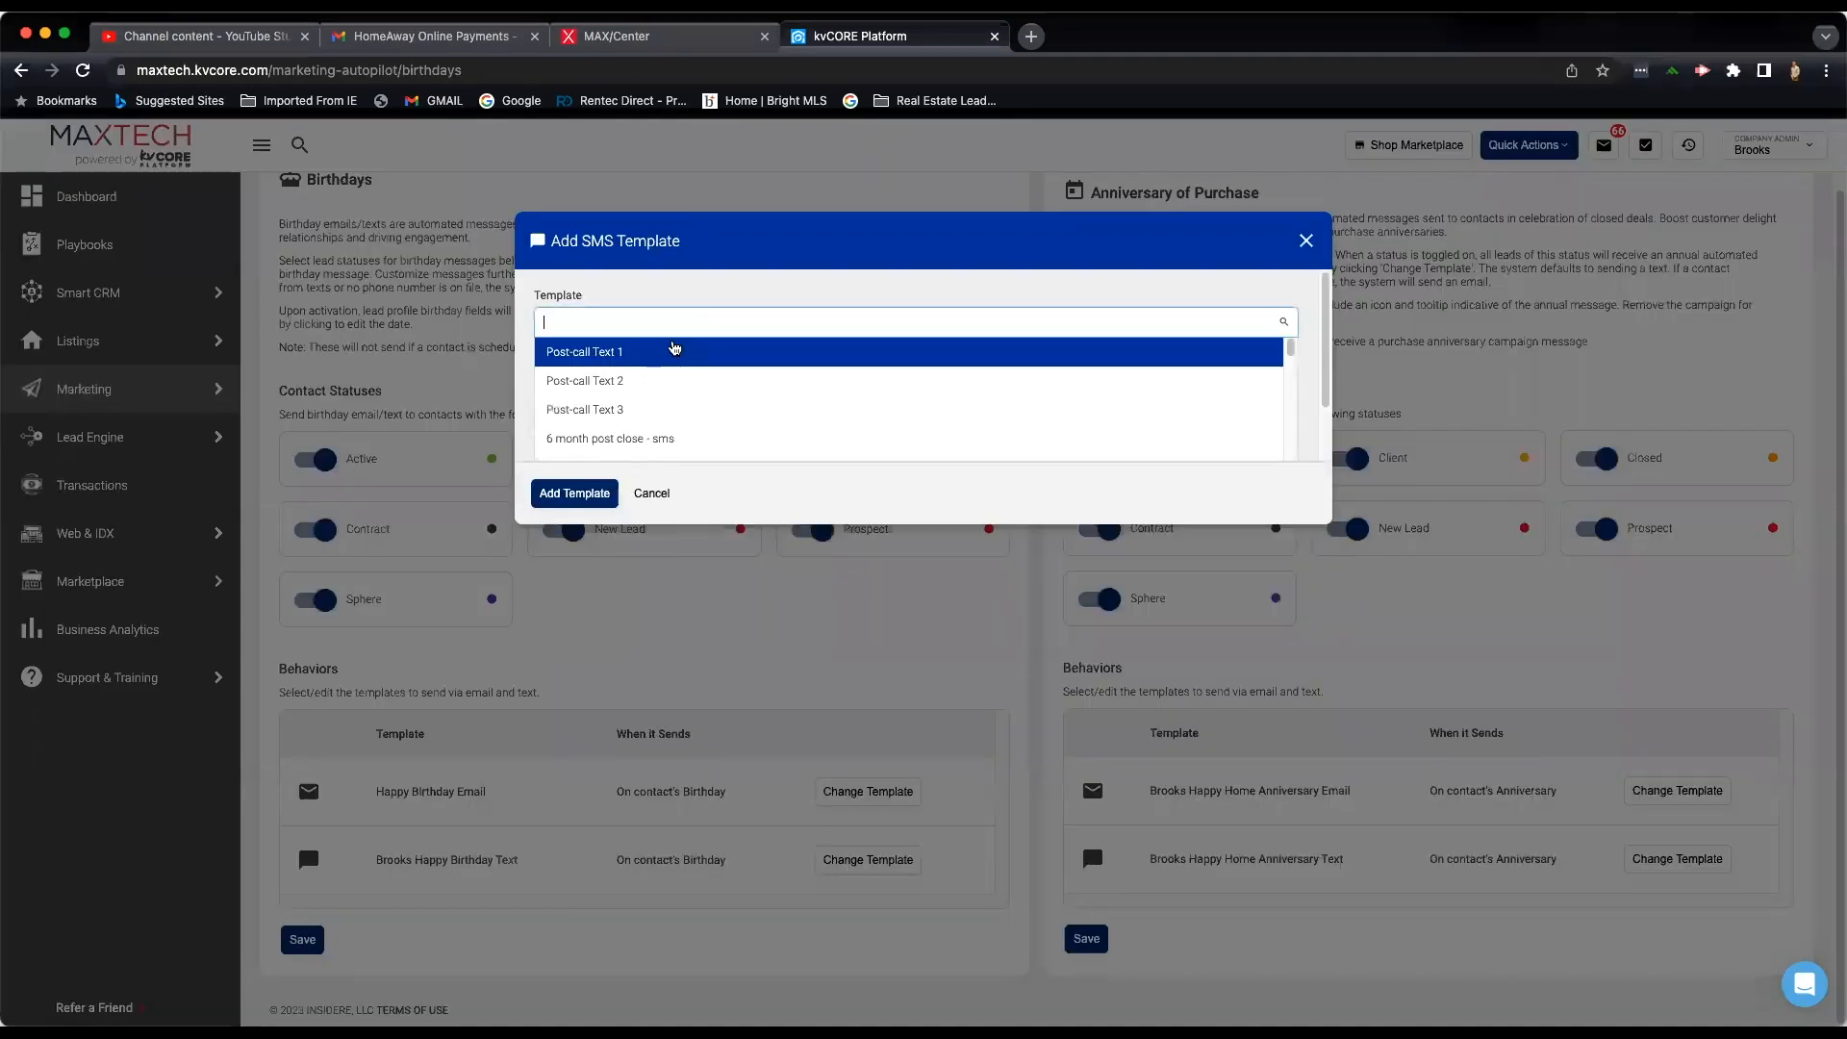
type("brook")
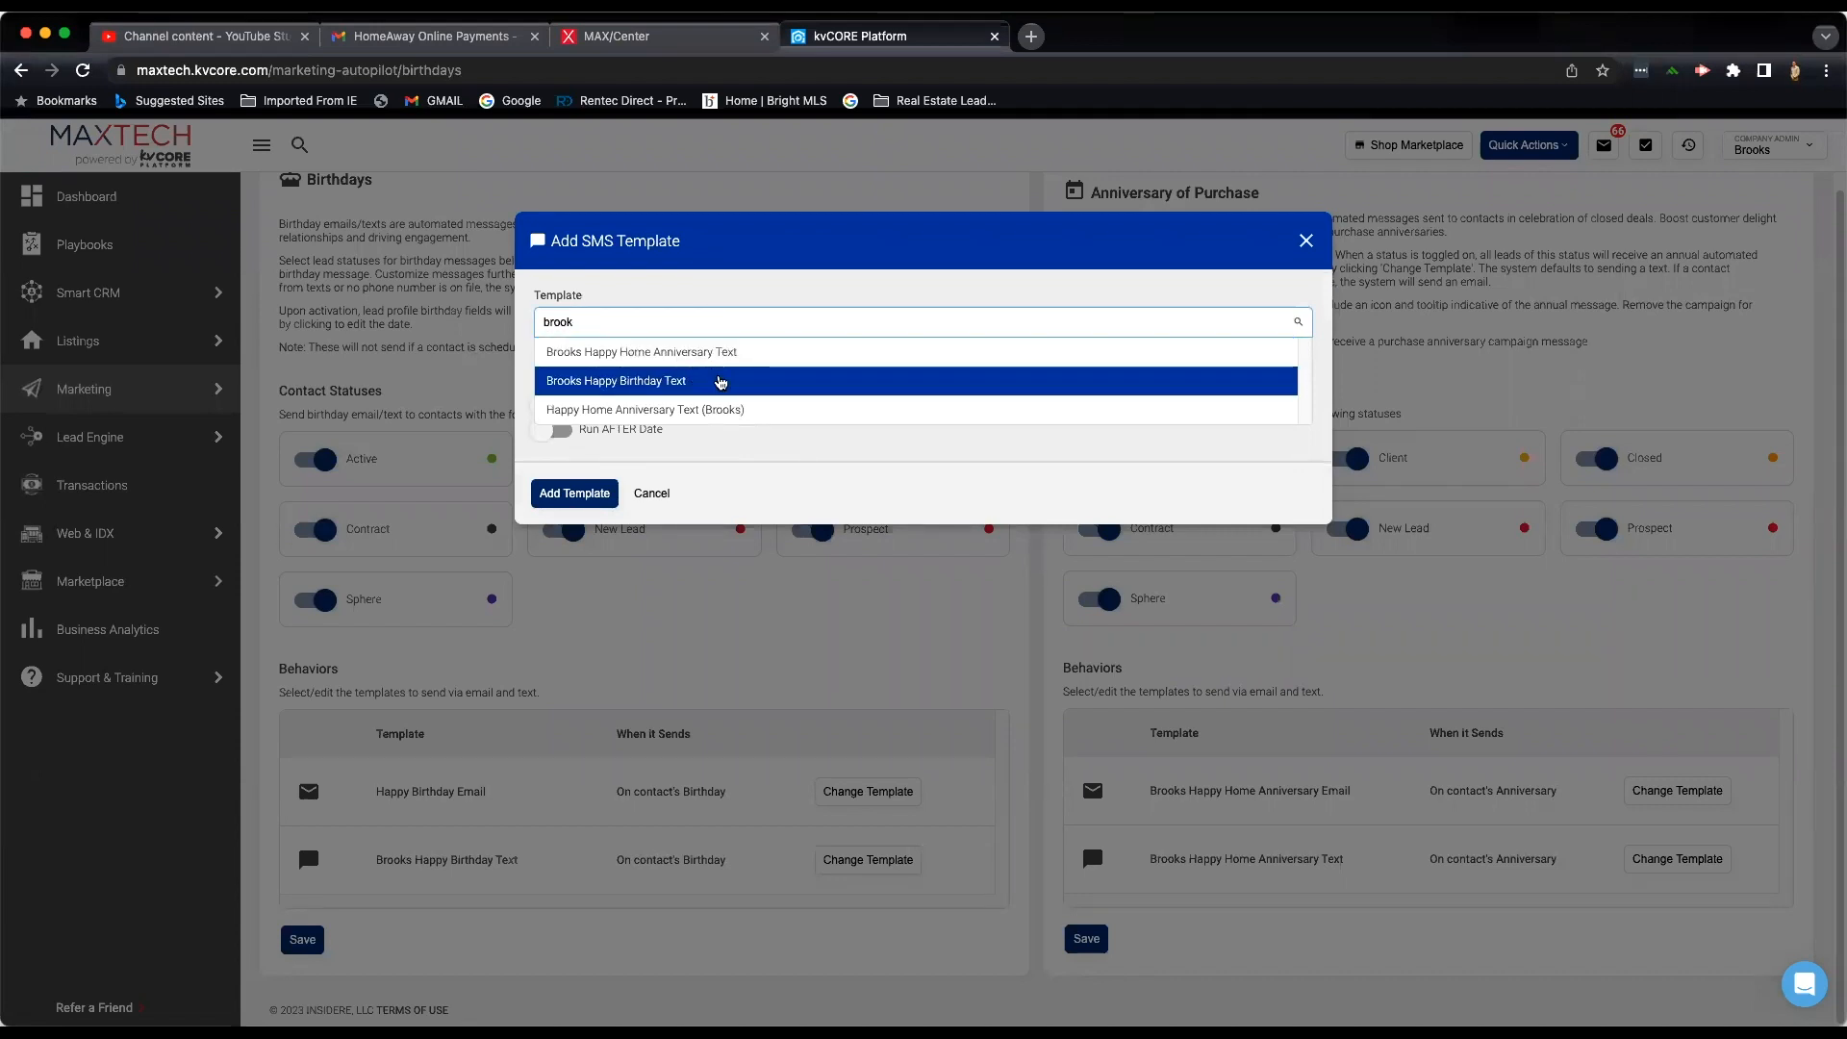
left_click(721, 382)
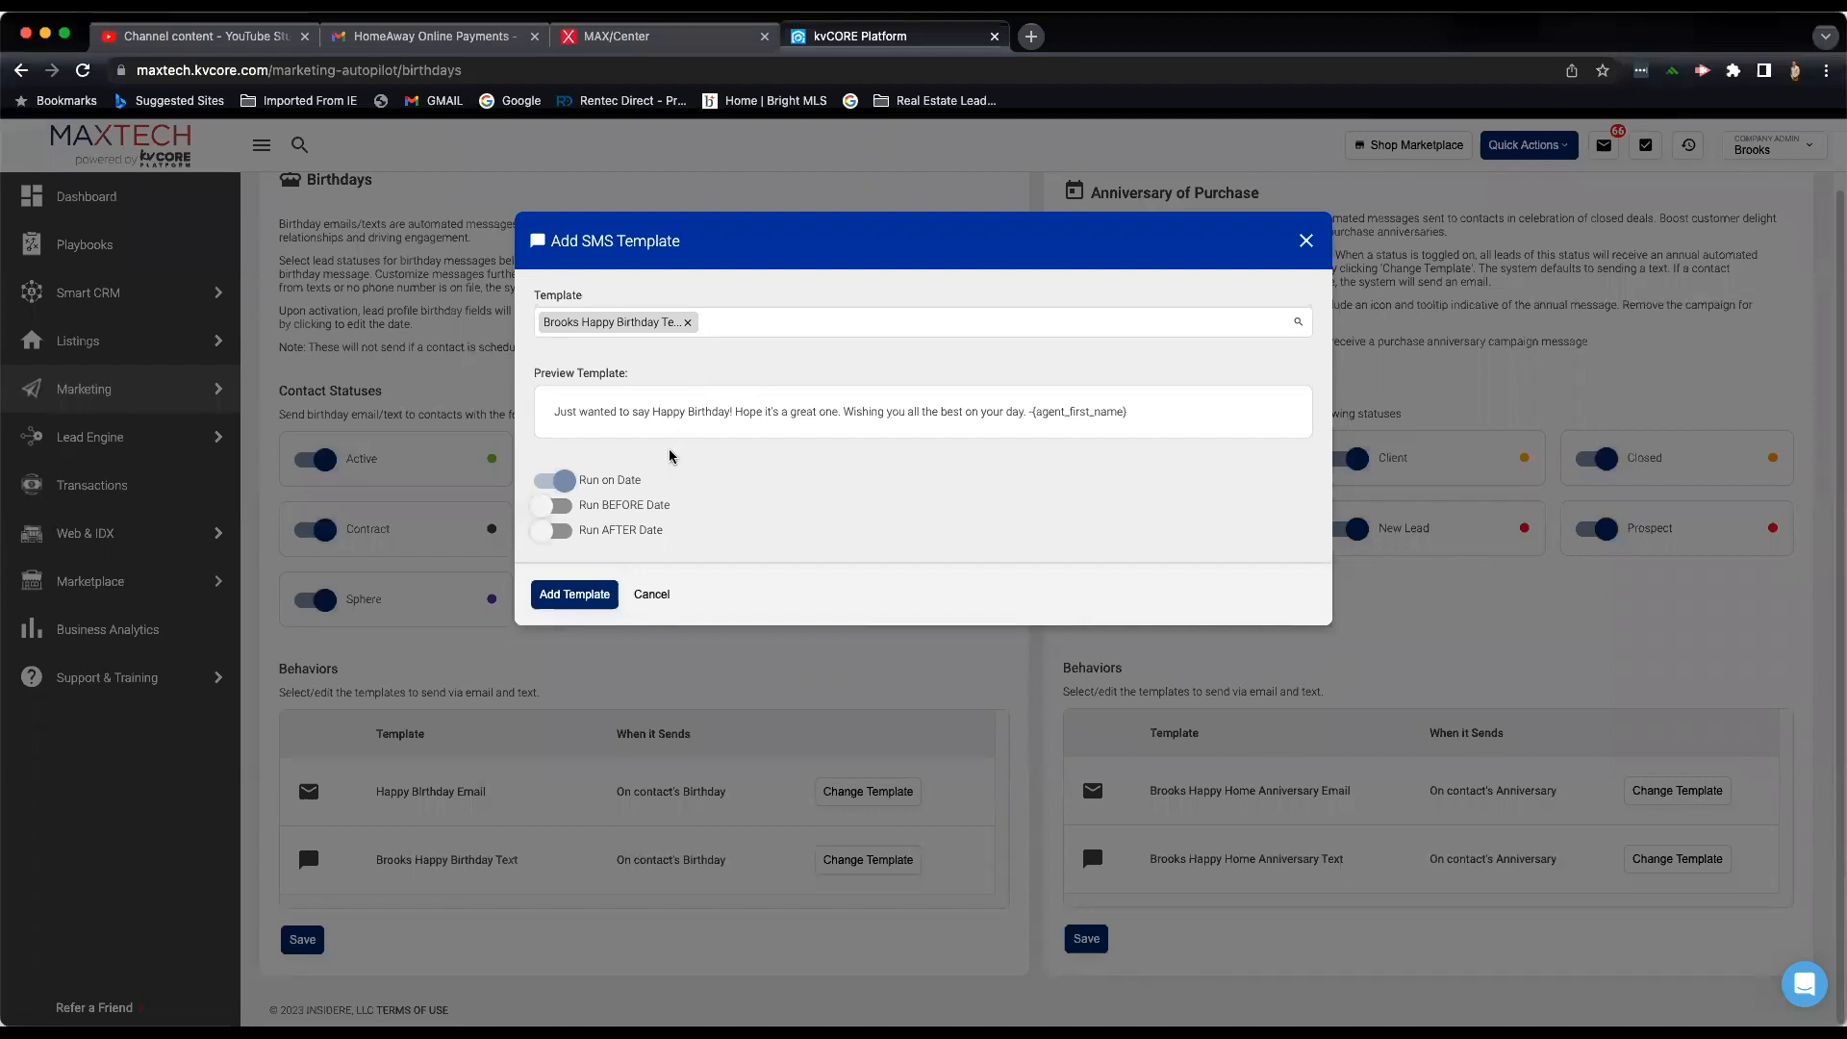
left_click(577, 597)
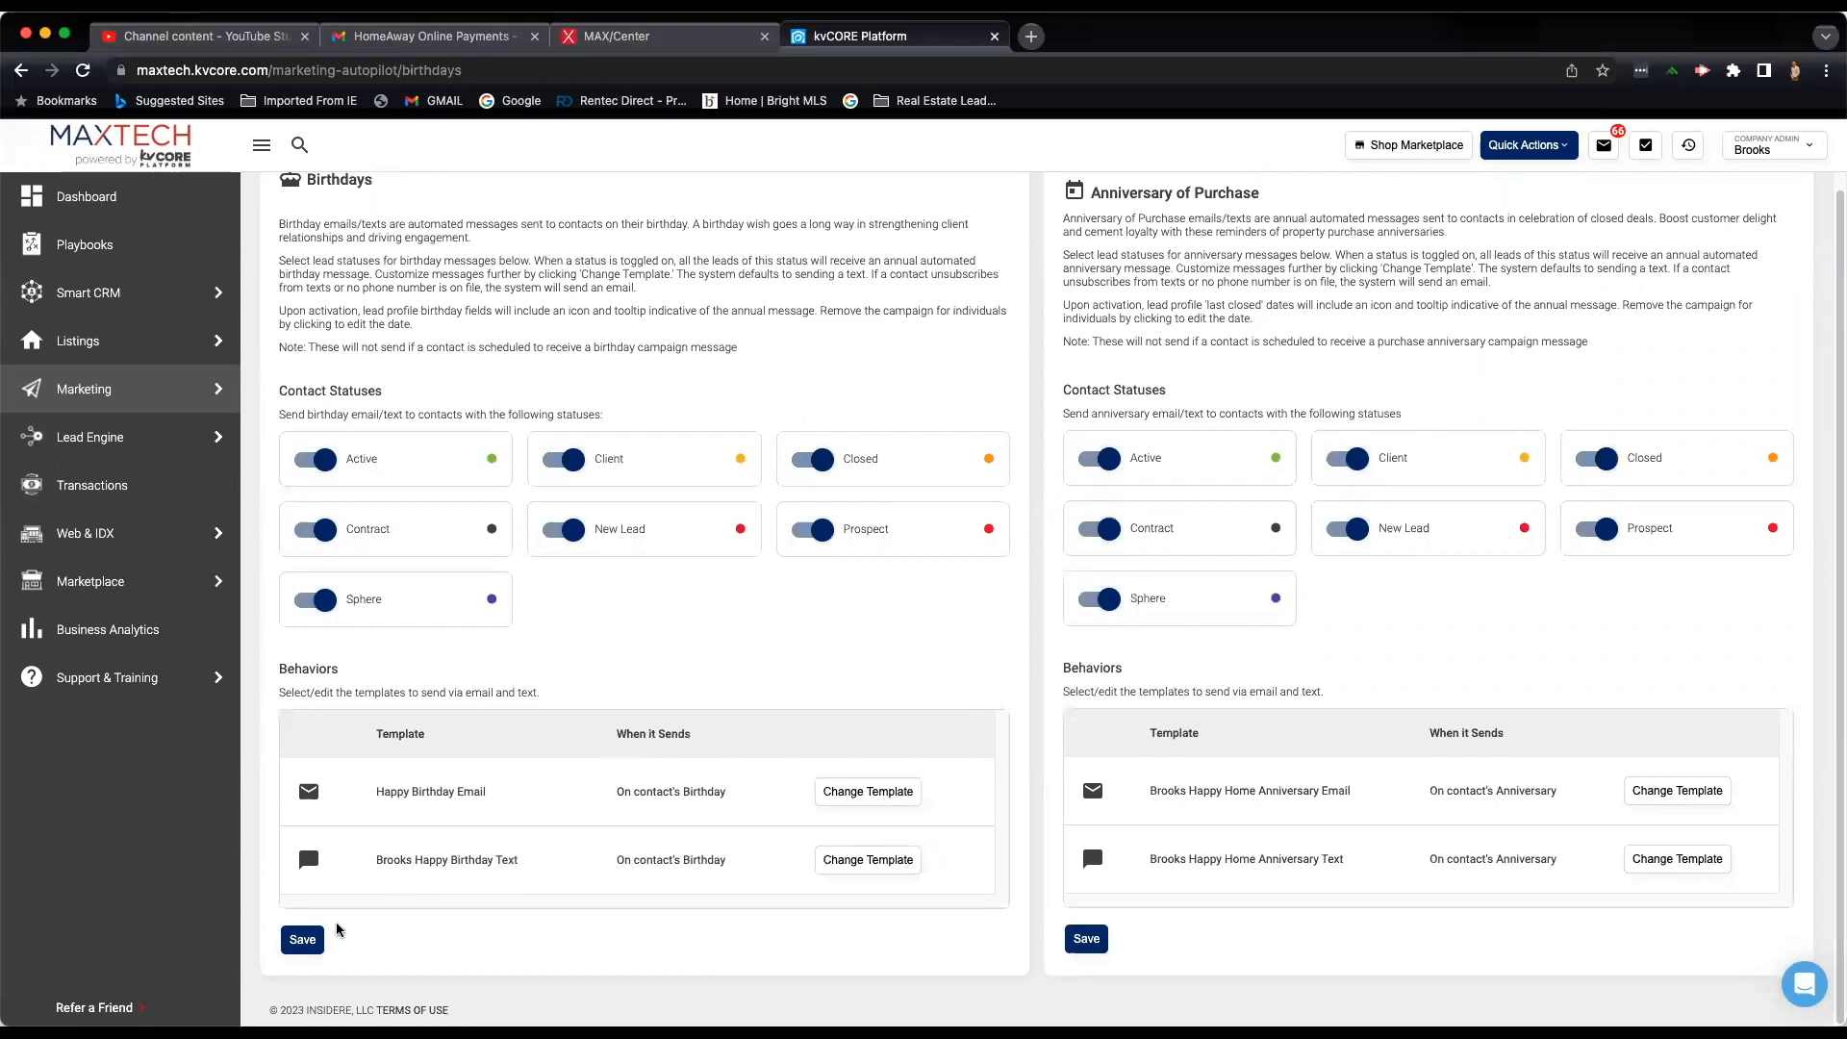
left_click(303, 941)
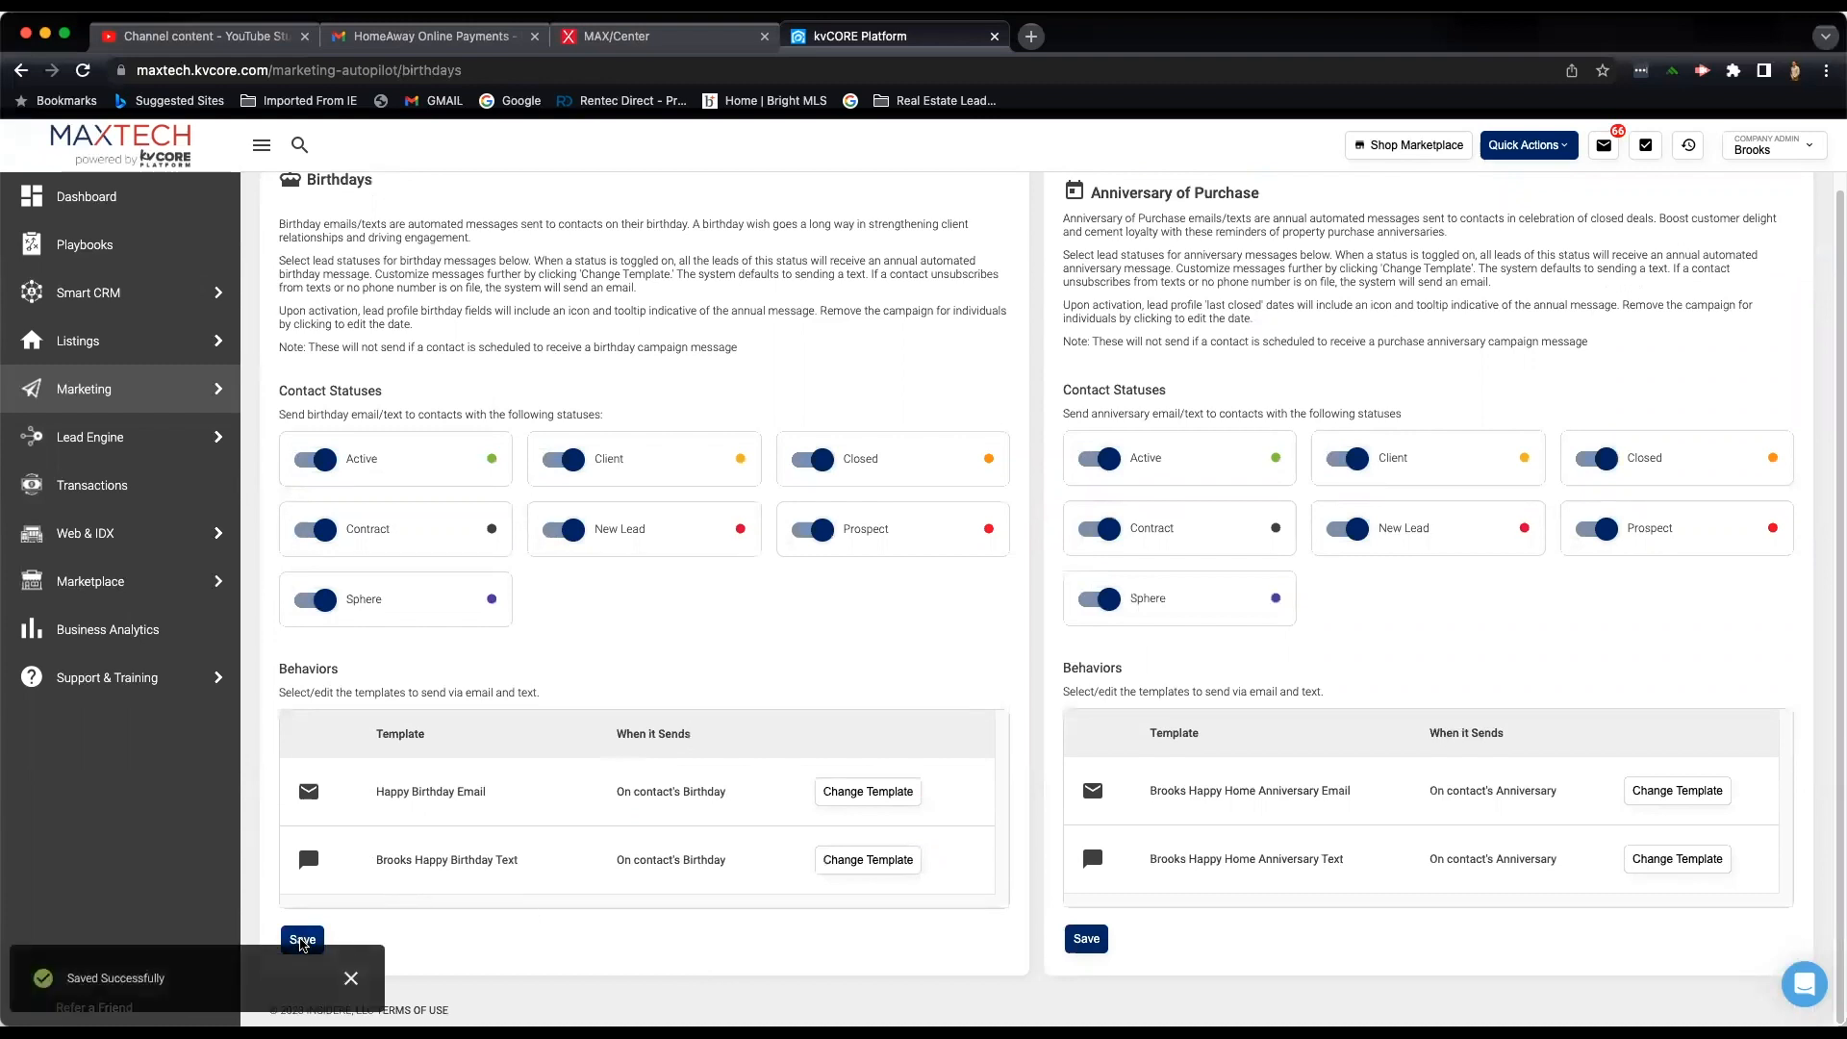